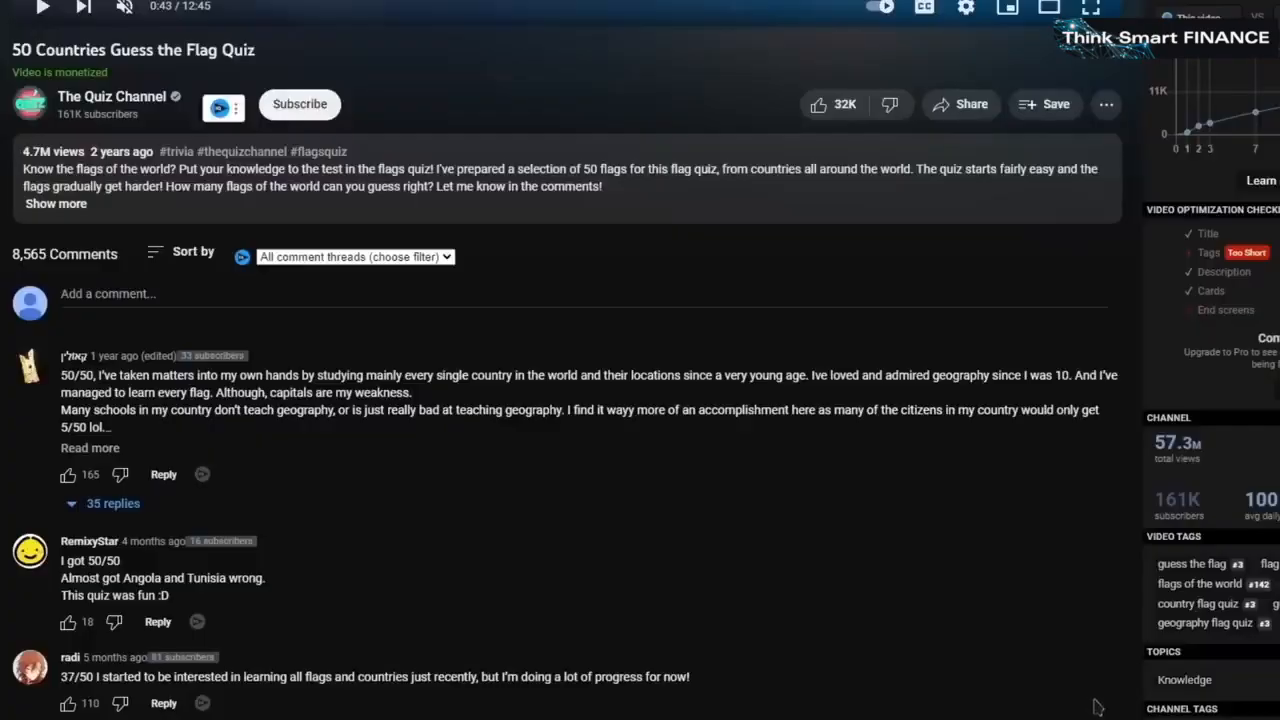
Paste the prepared flag-quiz prompt into a new ChatGPT chat's message box
{"action": "scroll", "coordinate": [1205, 469], "scroll_direction": "down", "scroll_amount": 2}
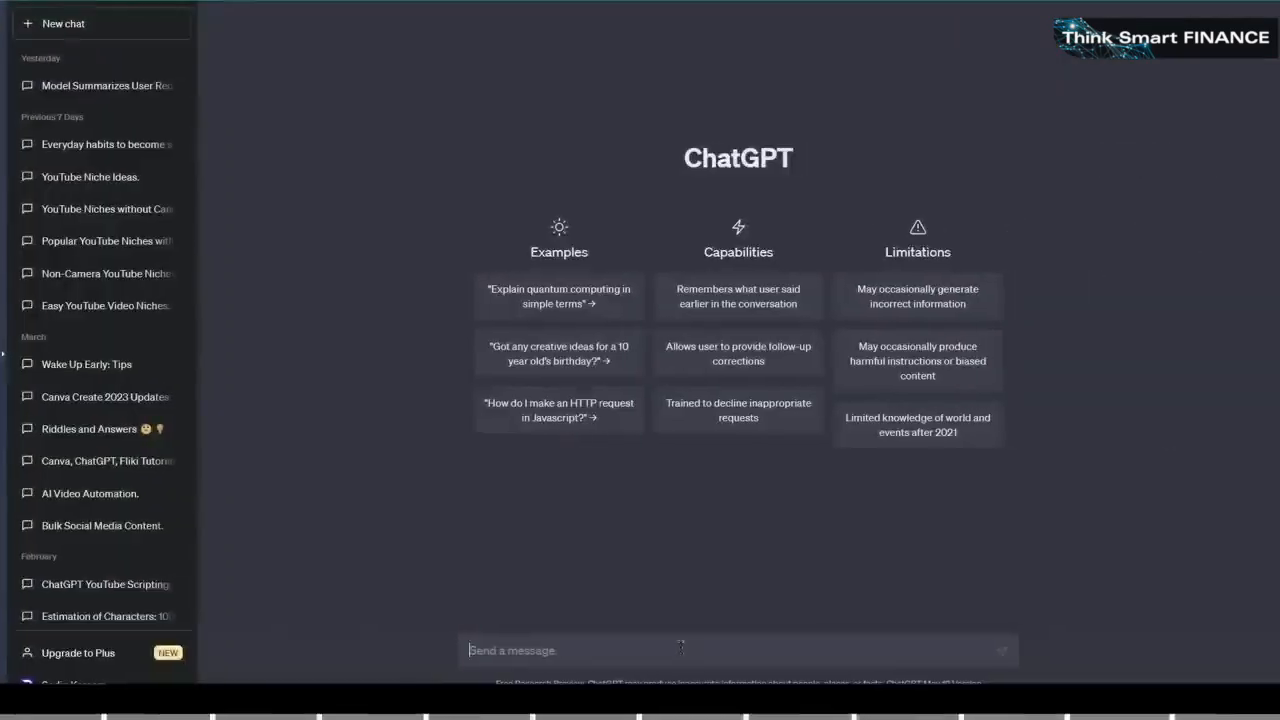
{"action": "type", "text": "Give me 15 countries and a hint that represents the country in a table of 3 columns; numbers on the first column (this style: 1), hint on the second column (one word), and the country names on the third column. Don't repeat any country."}
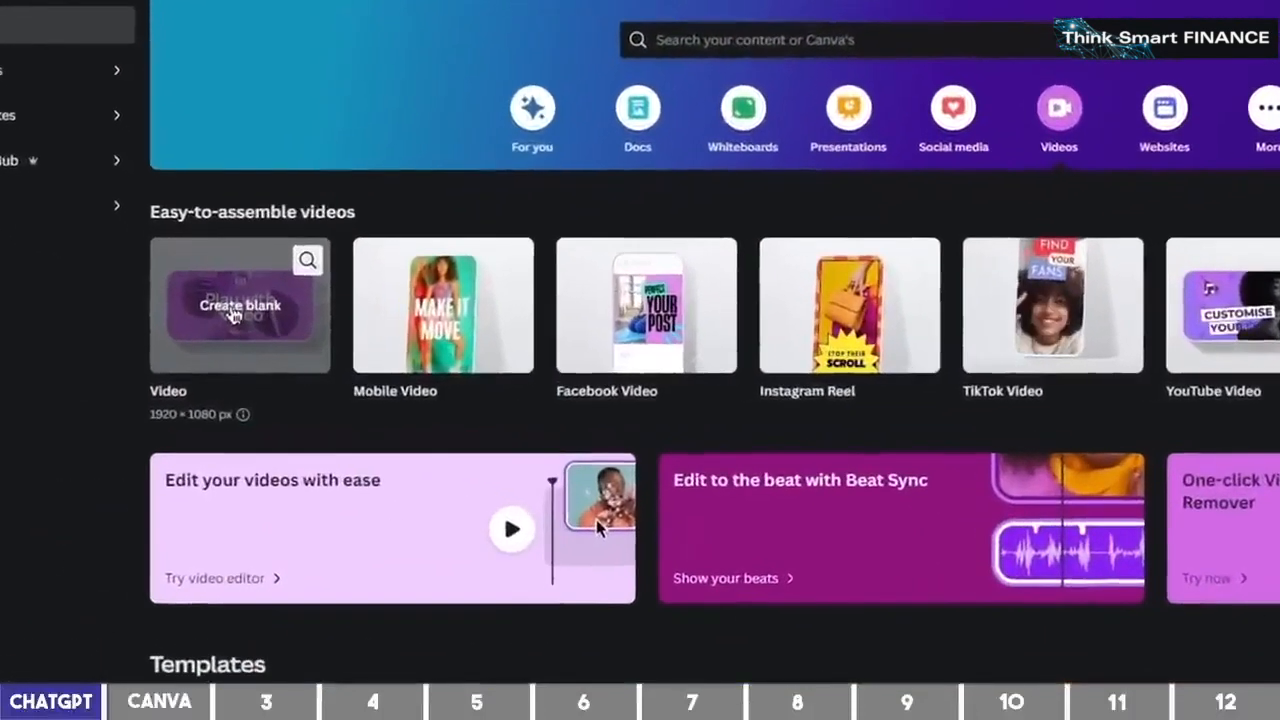
Create a blank video design with a blue background video clip trimmed to 12 seconds
{"action": "left_click", "coordinate": [230, 310]}
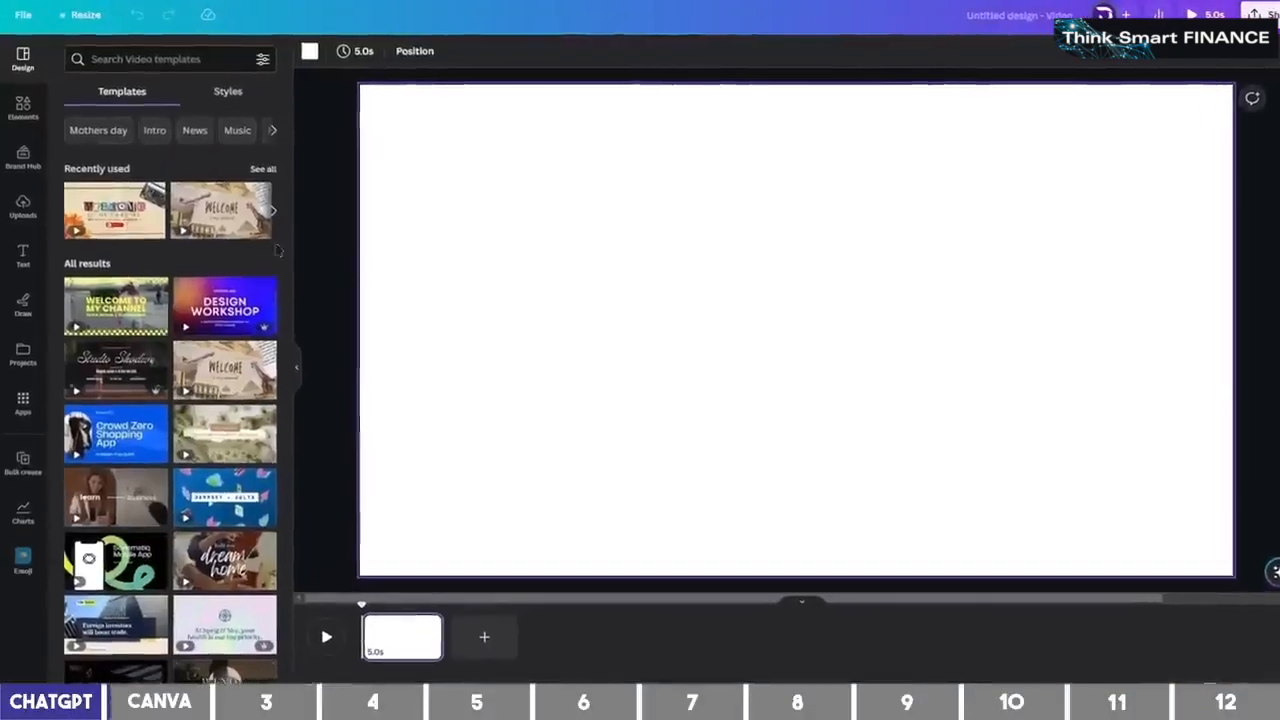
{"action": "left_click", "coordinate": [23, 110]}
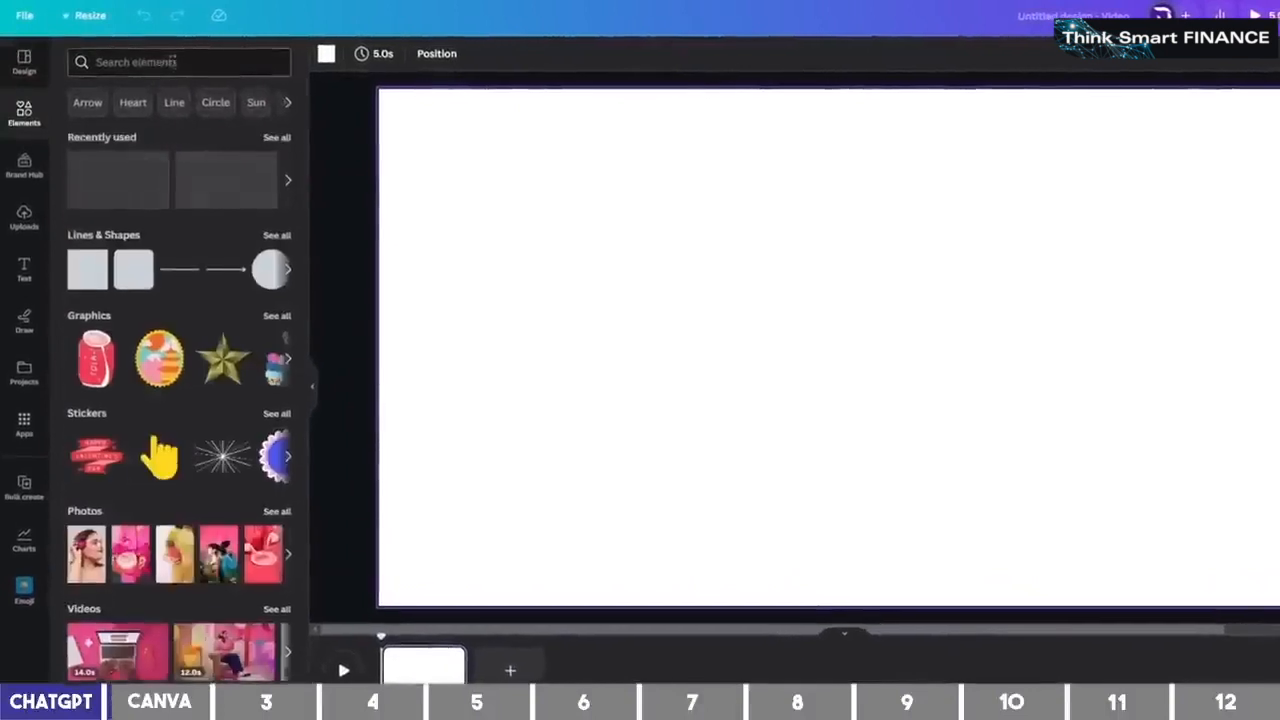
{"action": "left_click", "coordinate": [170, 58]}
{"action": "type", "text": "b"}
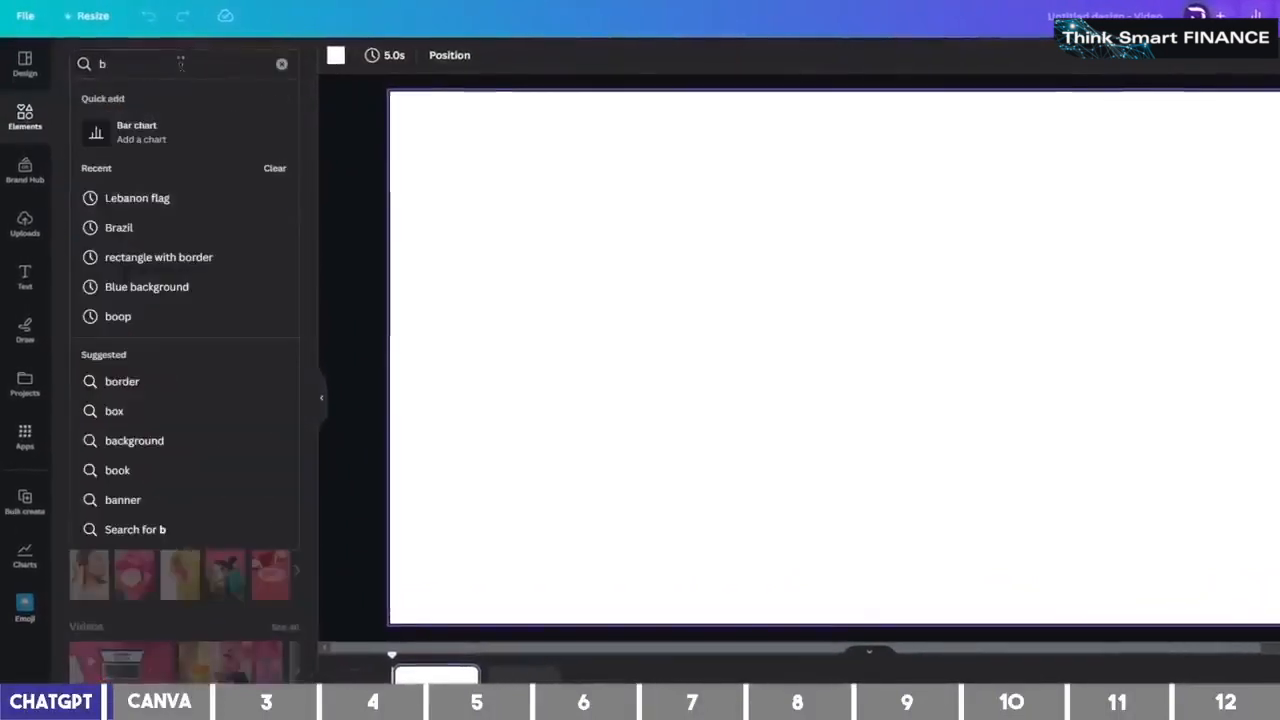
{"action": "type", "text": "l"}
{"action": "left_click", "coordinate": [190, 145]}
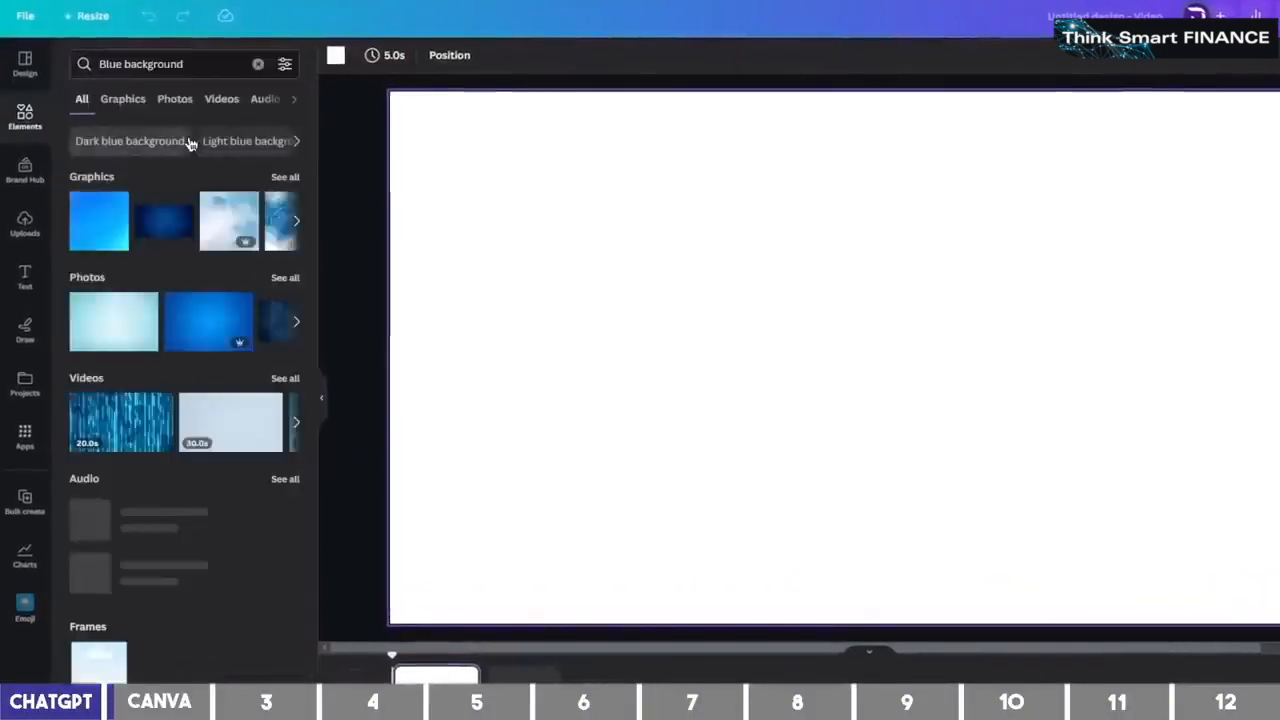
{"action": "left_click", "coordinate": [222, 99]}
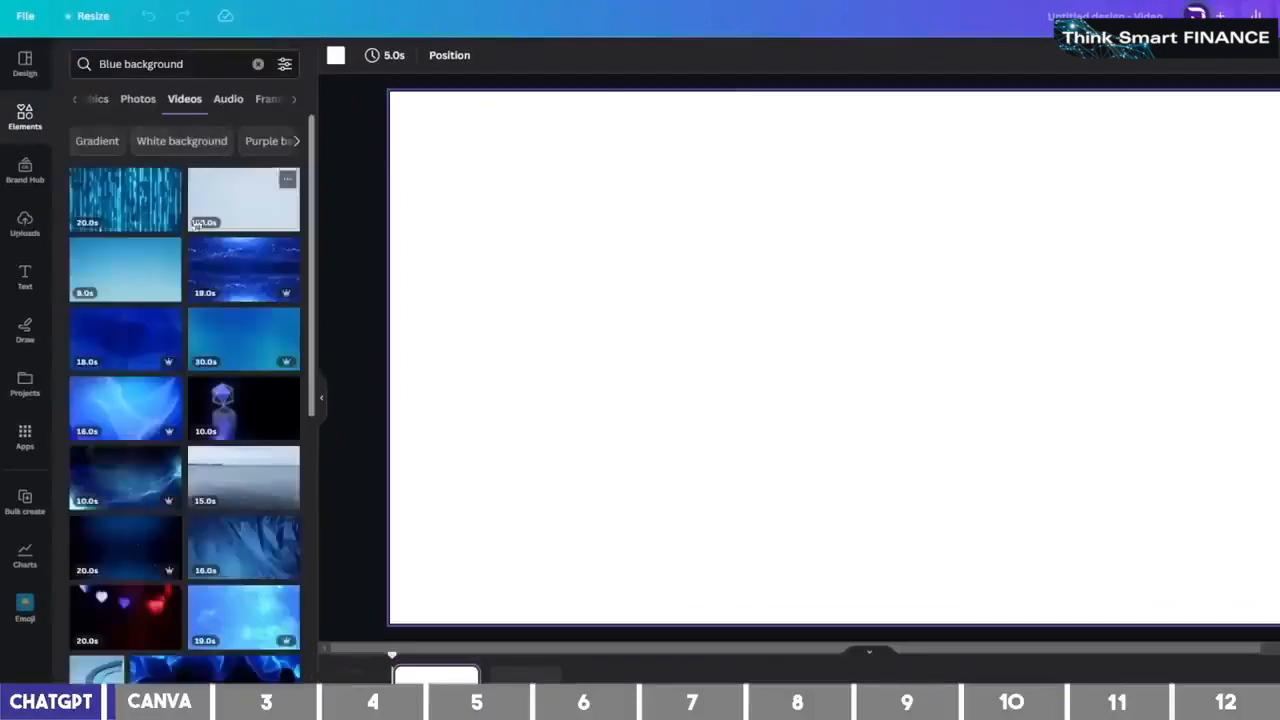
{"action": "left_click_drag", "start_coordinate": [135, 330], "coordinate": [411, 155]}
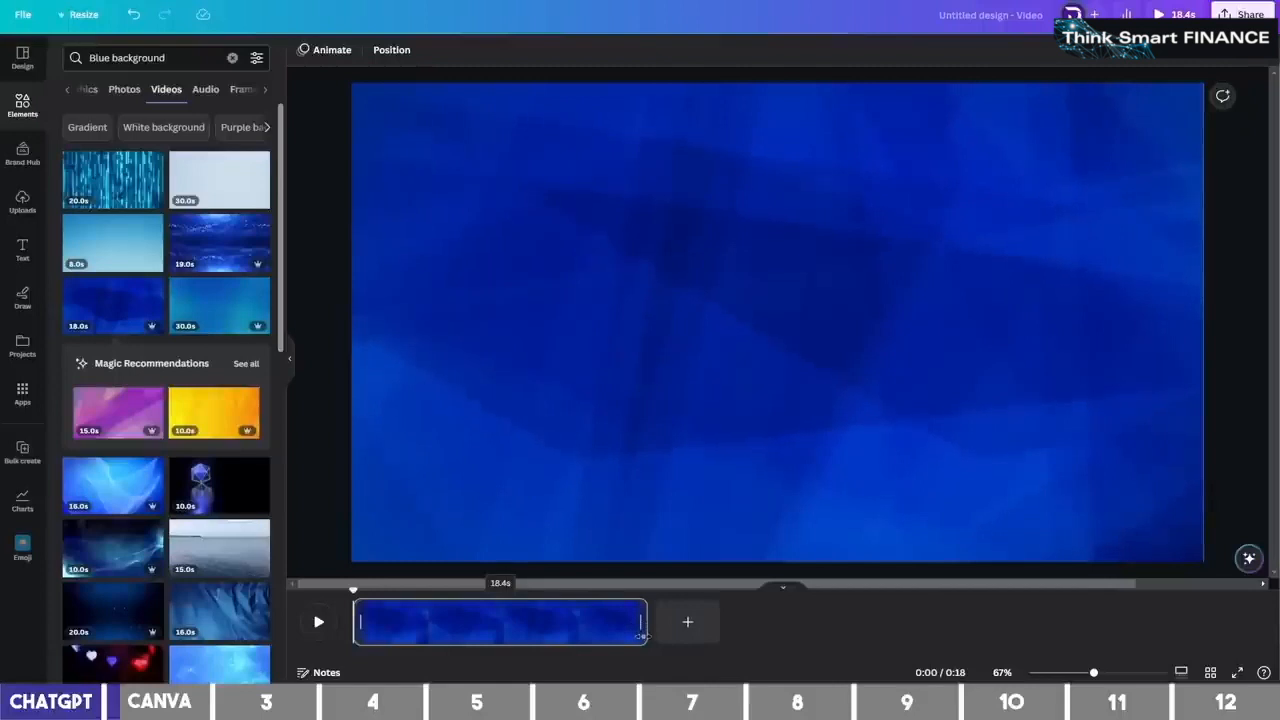
{"action": "left_click_drag", "start_coordinate": [642, 636], "coordinate": [557, 623]}
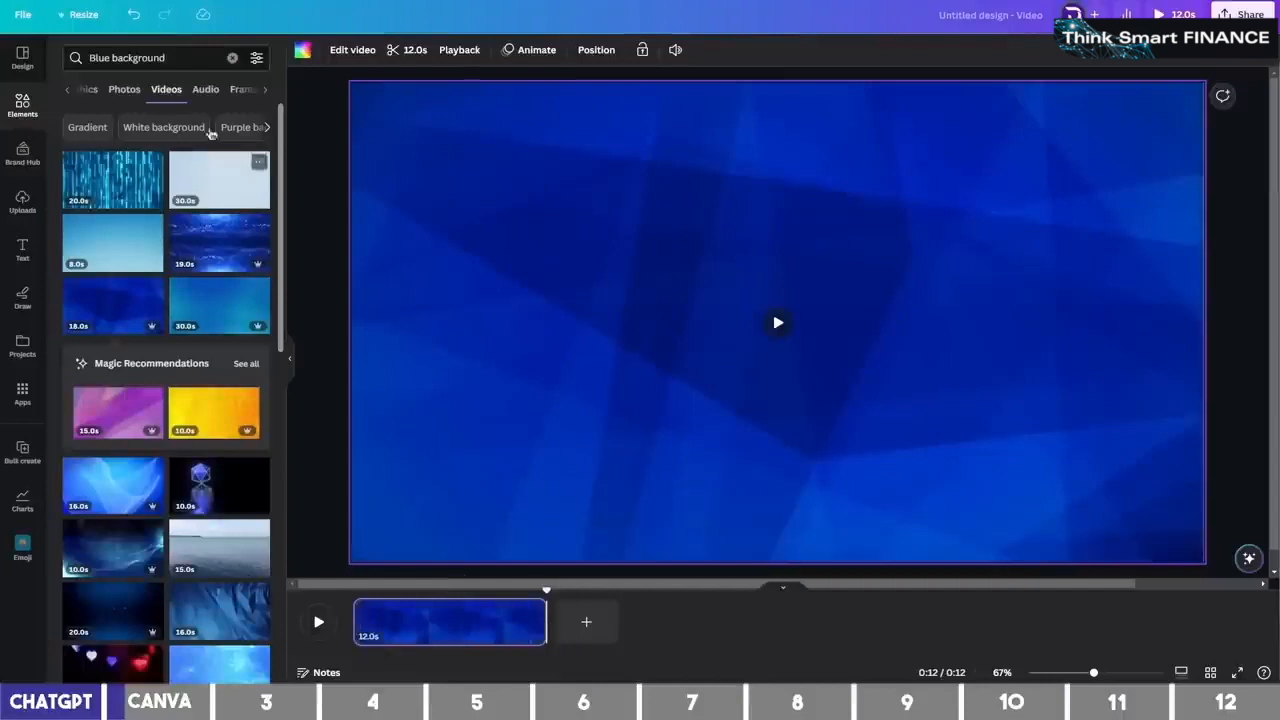
Search frames for 'rectangle with border' and add the gold-bordered rectangle frame
{"action": "left_click", "coordinate": [240, 90]}
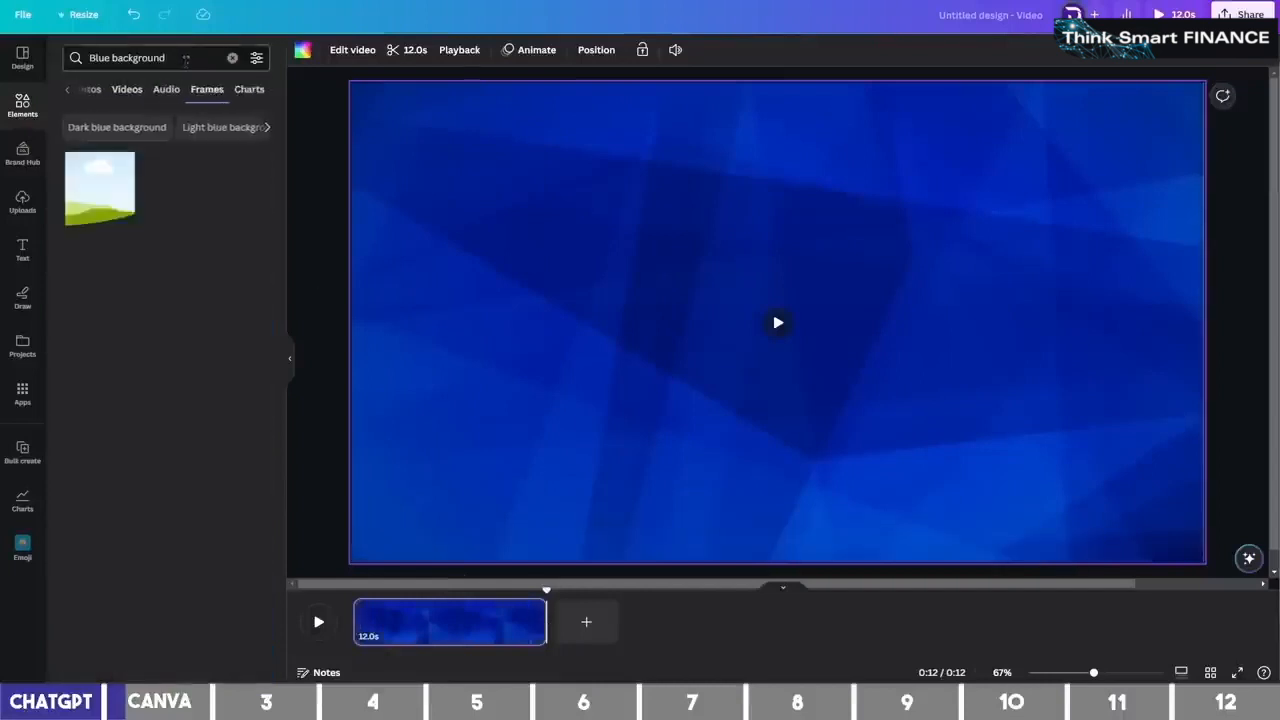
{"action": "left_click", "coordinate": [184, 58]}
{"action": "type", "text": "rec"}
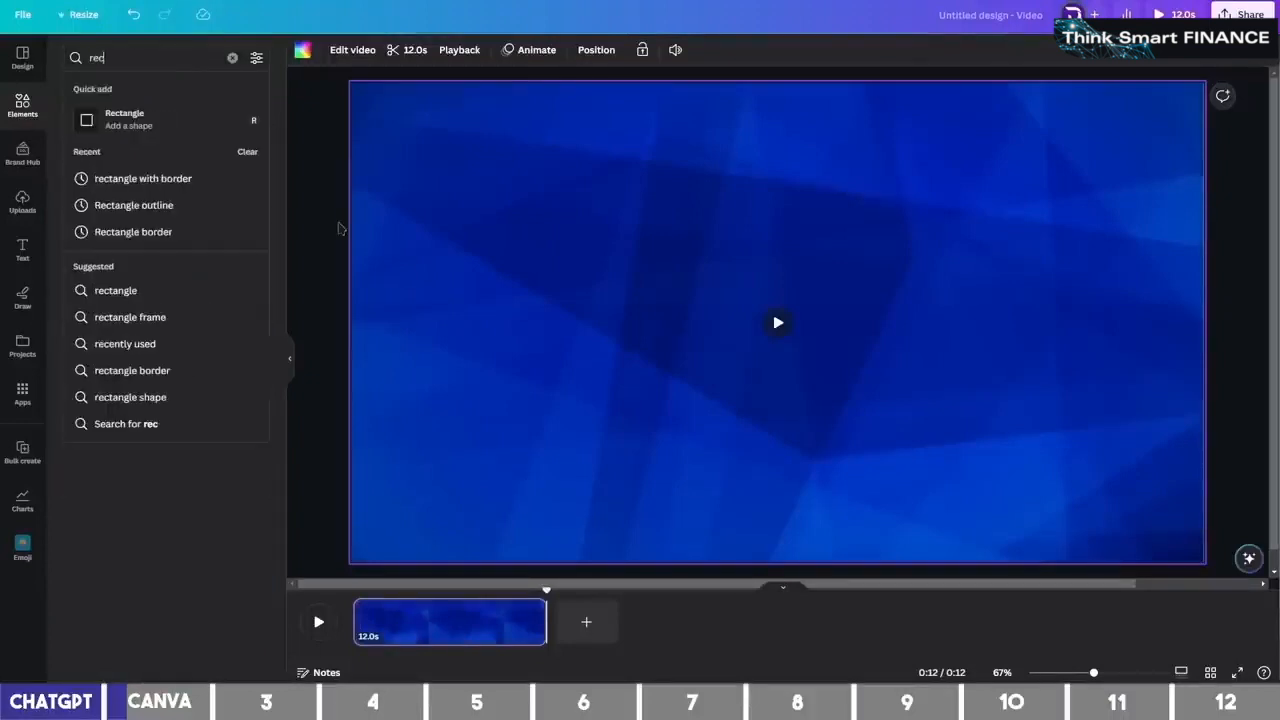
{"action": "type", "text": "ta"}
{"action": "left_click", "coordinate": [197, 180]}
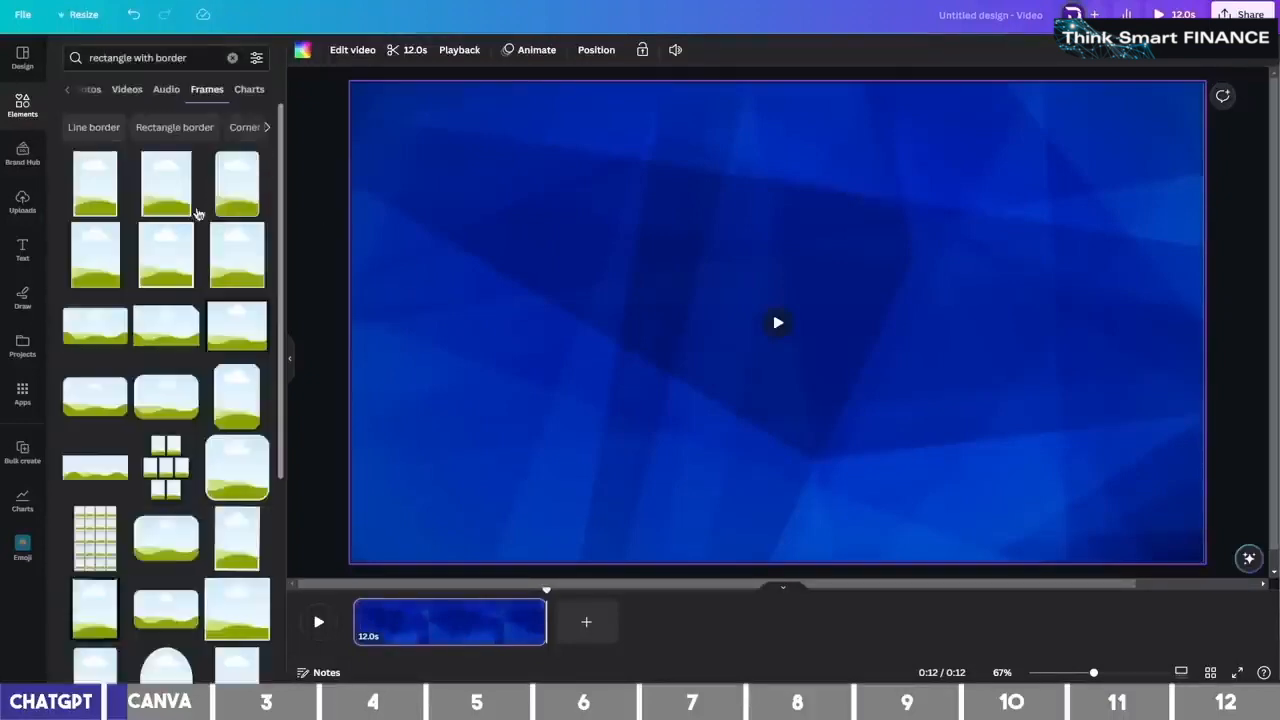
{"action": "scroll", "coordinate": [205, 310], "scroll_direction": "down", "scroll_amount": 5}
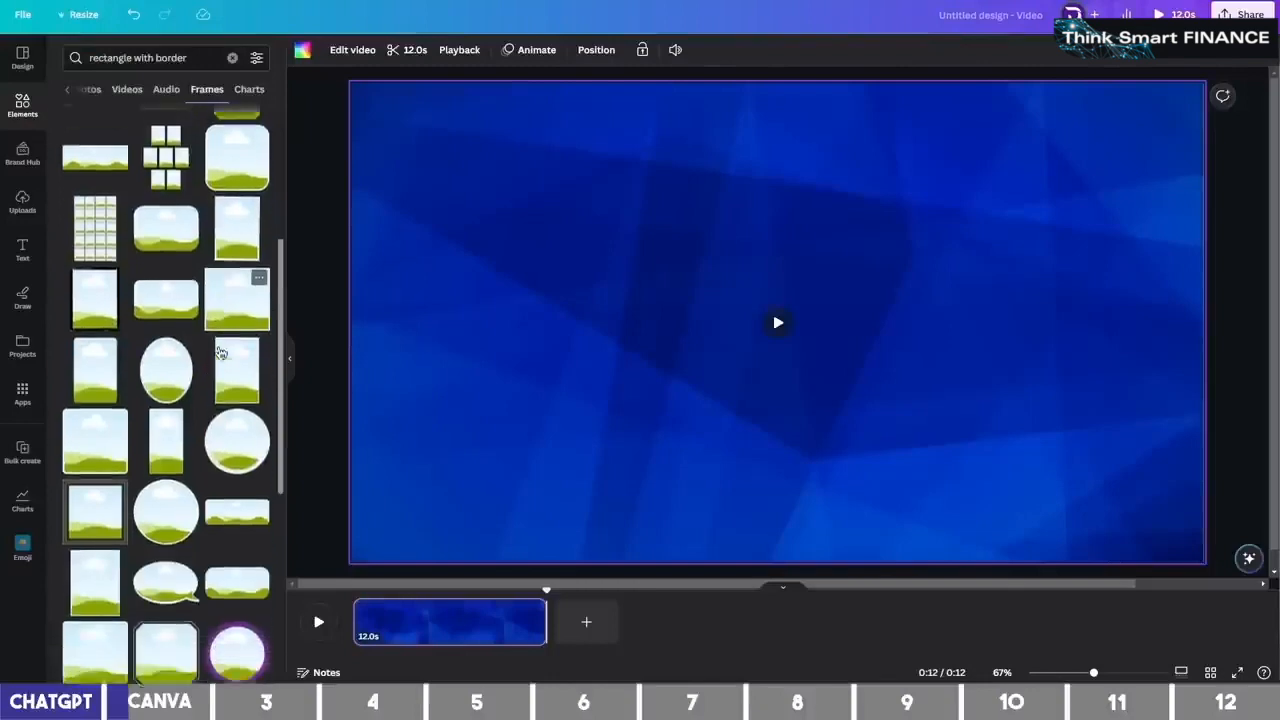
{"action": "scroll", "coordinate": [221, 353], "scroll_direction": "down", "scroll_amount": 5}
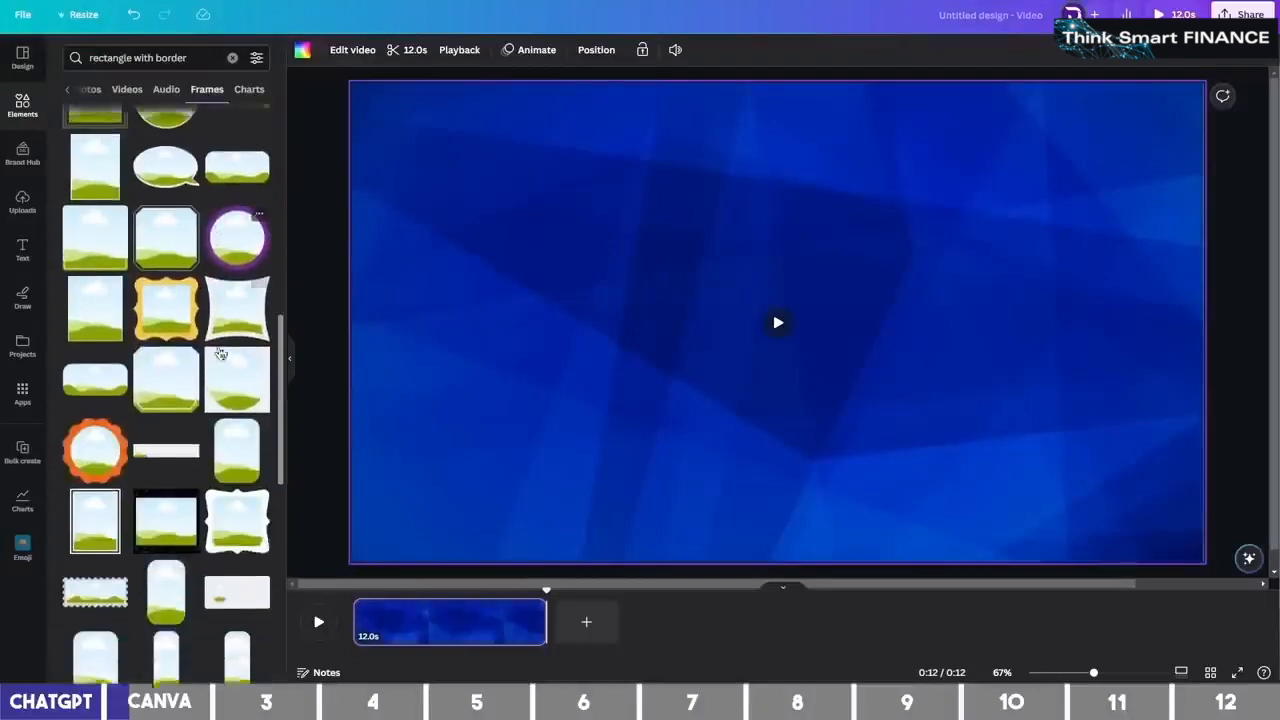
{"action": "scroll", "coordinate": [230, 356], "scroll_direction": "down", "scroll_amount": 10}
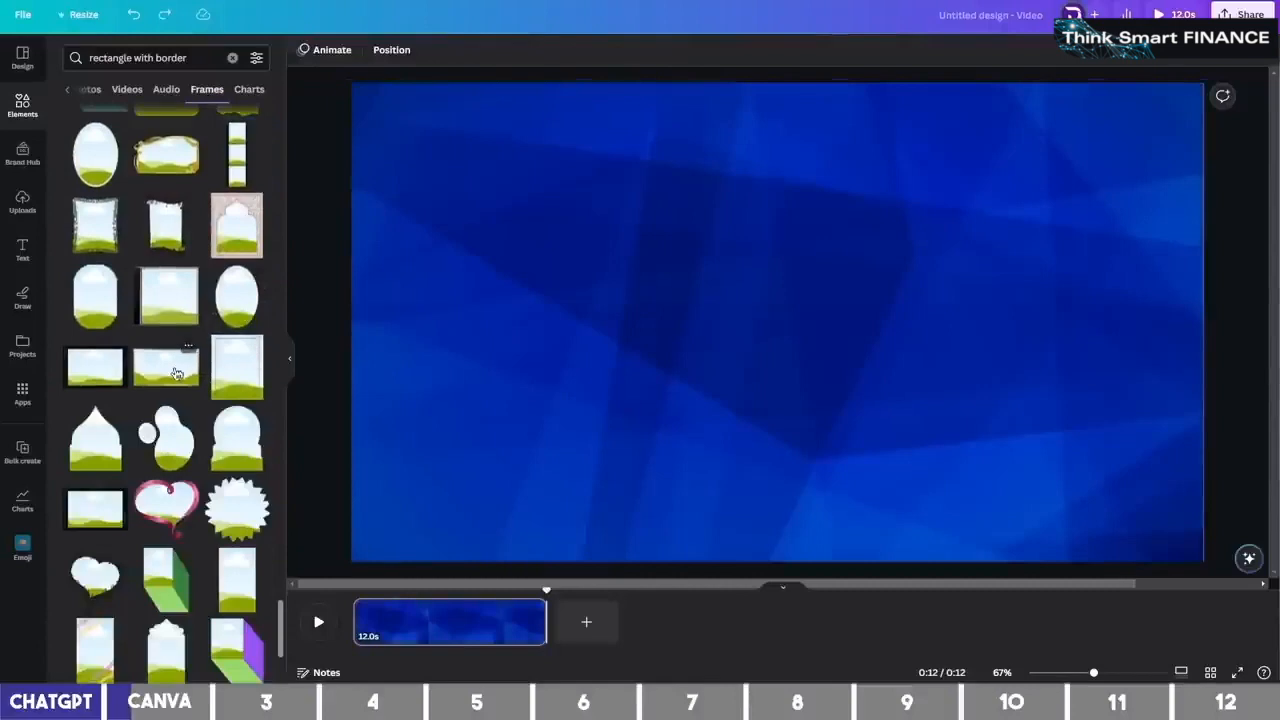
{"action": "left_click", "coordinate": [166, 368]}
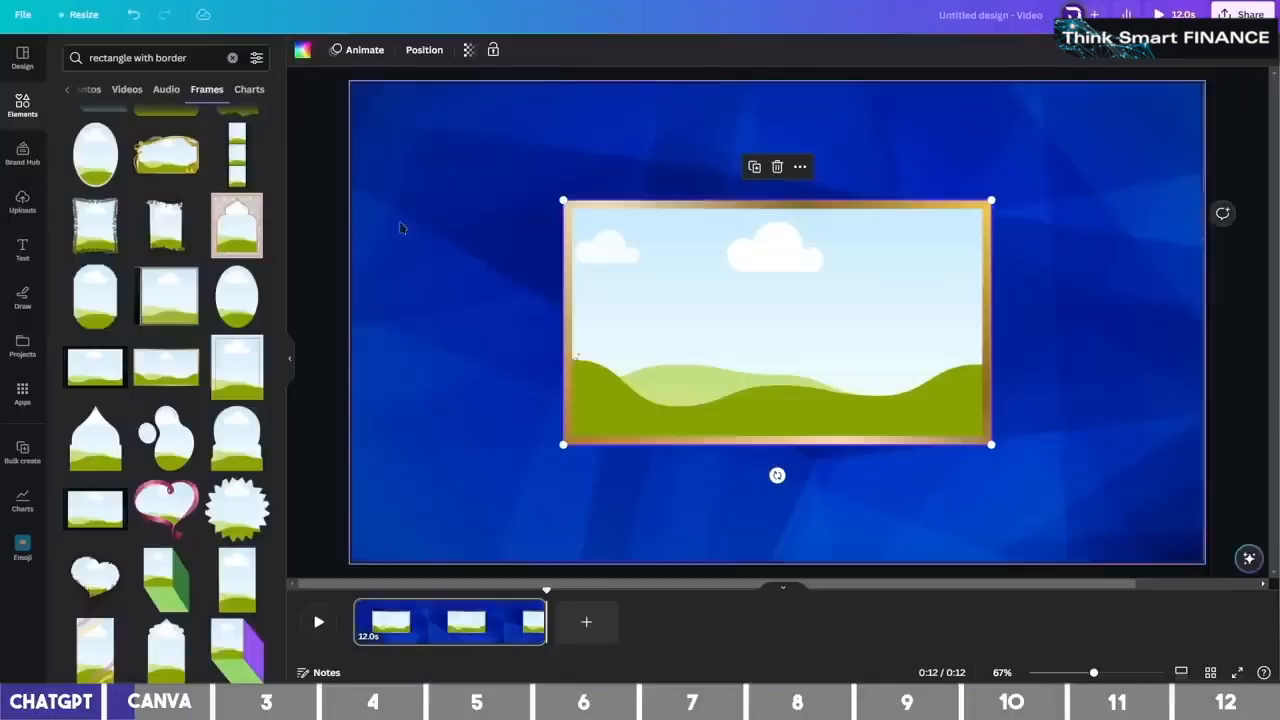
Search photos for 'Australia' and drop an Australian flag photo into the gold frame
{"action": "left_click", "coordinate": [140, 57]}
{"action": "key", "text": "ctrl+a"}
{"action": "type", "text": "Australia"}
{"action": "key", "text": "Return"}
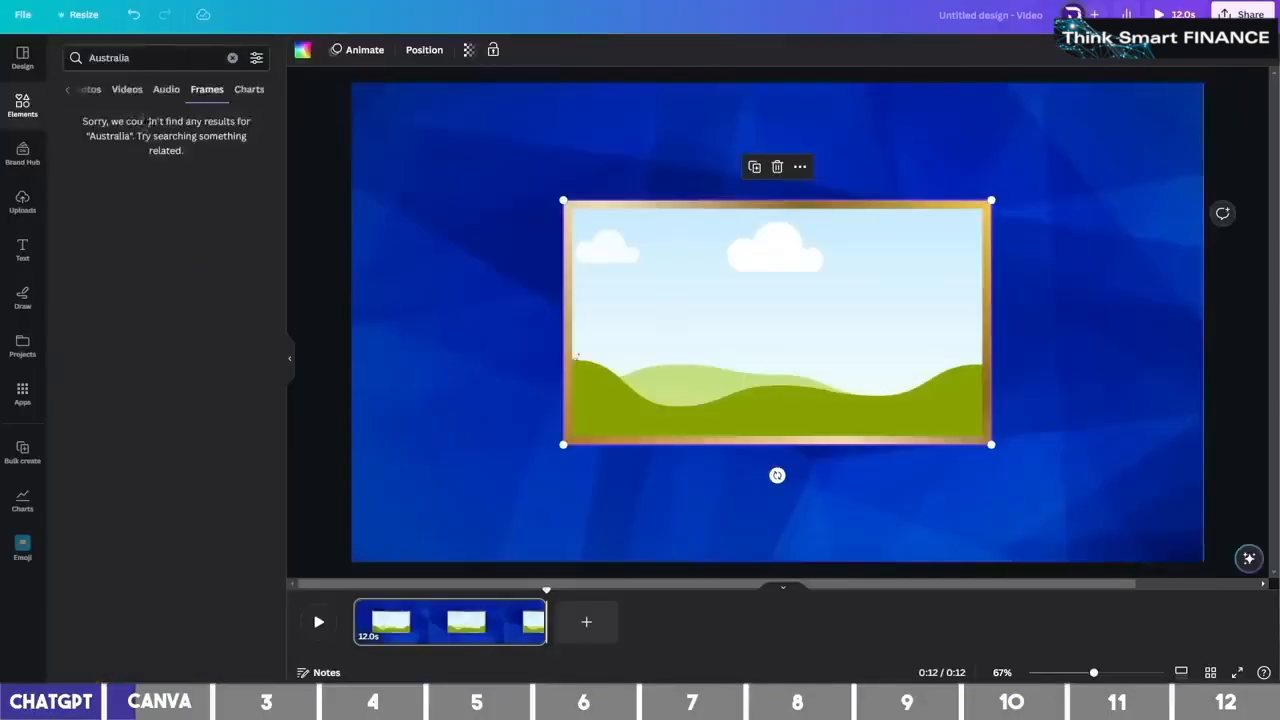
{"action": "left_click", "coordinate": [93, 95]}
{"action": "left_click", "coordinate": [95, 126]}
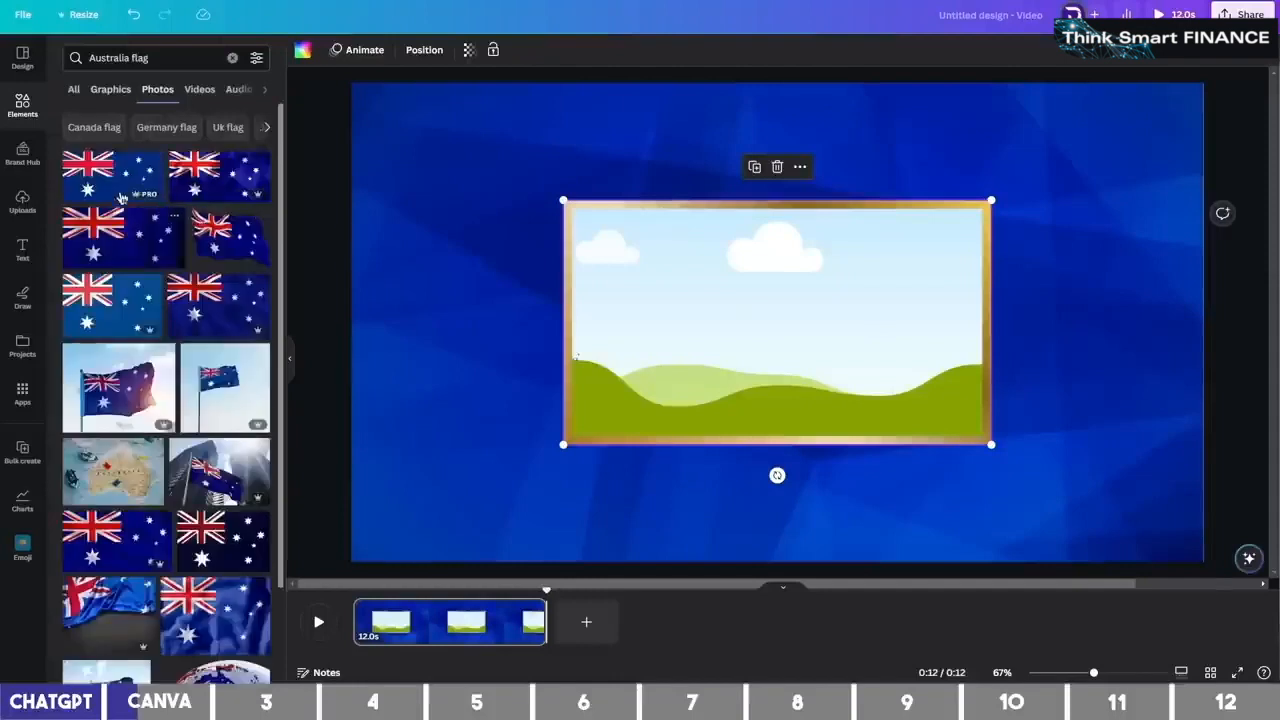
{"action": "left_click_drag", "start_coordinate": [116, 186], "coordinate": [634, 270]}
Shrink the framed flag to about 730 by 417 and centre it vertically on the right
{"action": "left_click_drag", "start_coordinate": [680, 287], "coordinate": [853, 293]}
{"action": "left_click_drag", "start_coordinate": [737, 443], "coordinate": [846, 399]}
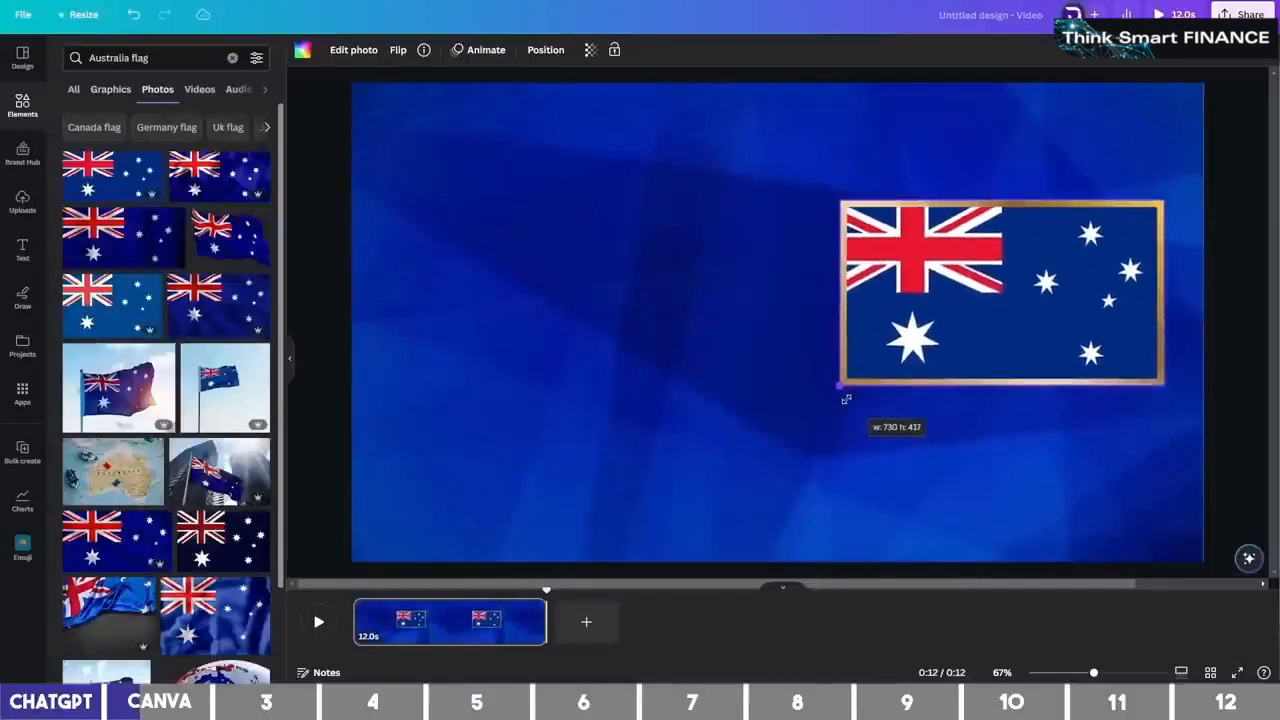
{"action": "left_click_drag", "start_coordinate": [925, 317], "coordinate": [931, 347]}
{"action": "left_click", "coordinate": [705, 353]}
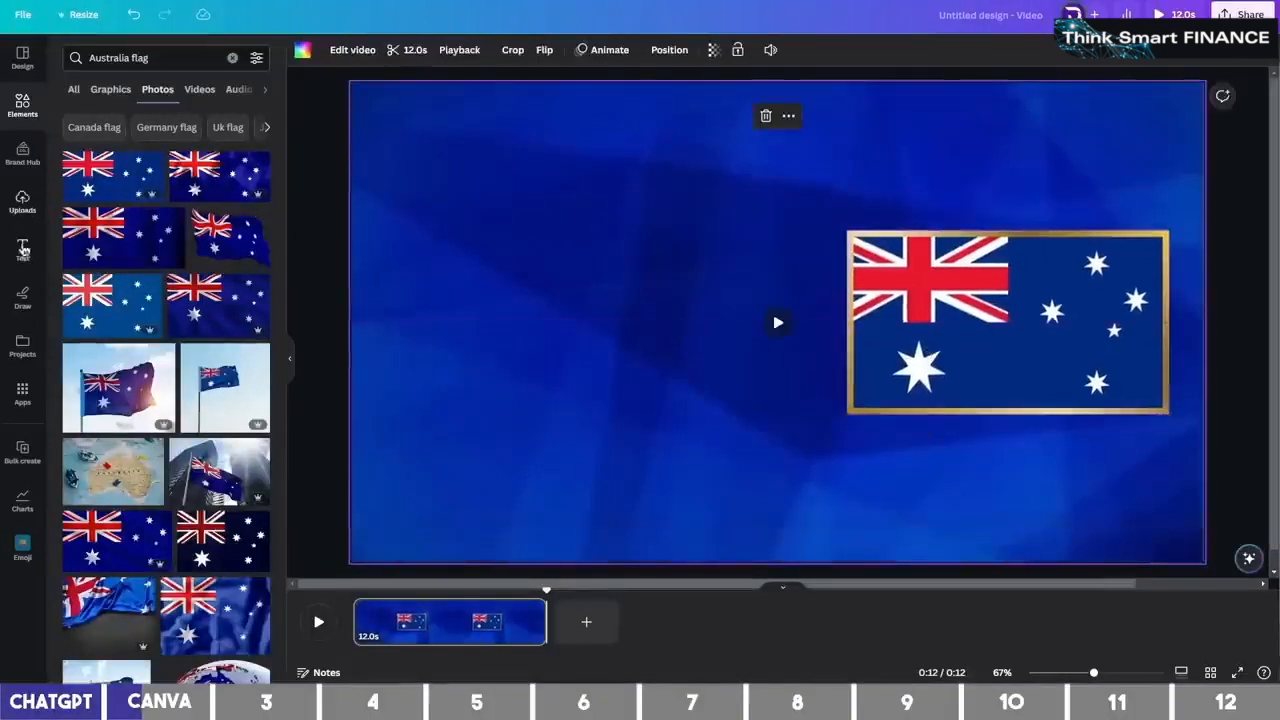
Add a heading in Intro Pro Bold and move it to the top of the slide
{"action": "left_click", "coordinate": [22, 248]}
{"action": "left_click", "coordinate": [143, 170]}
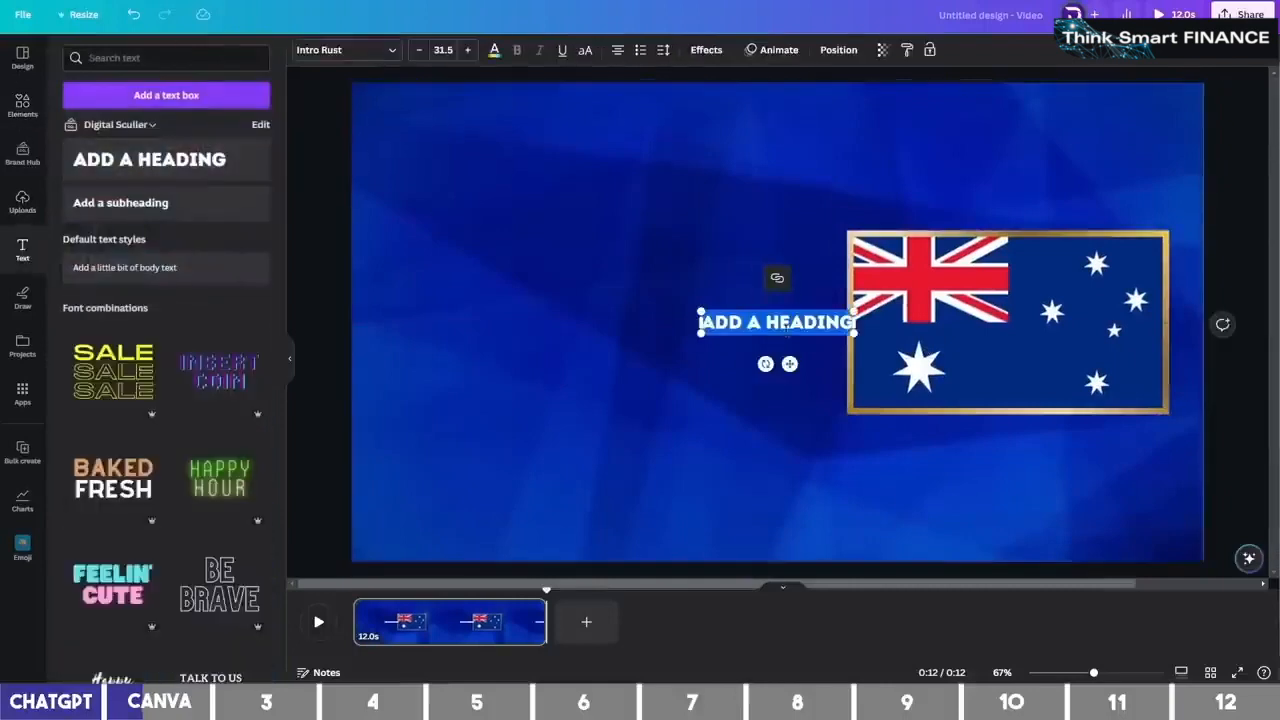
{"action": "left_click", "coordinate": [350, 50]}
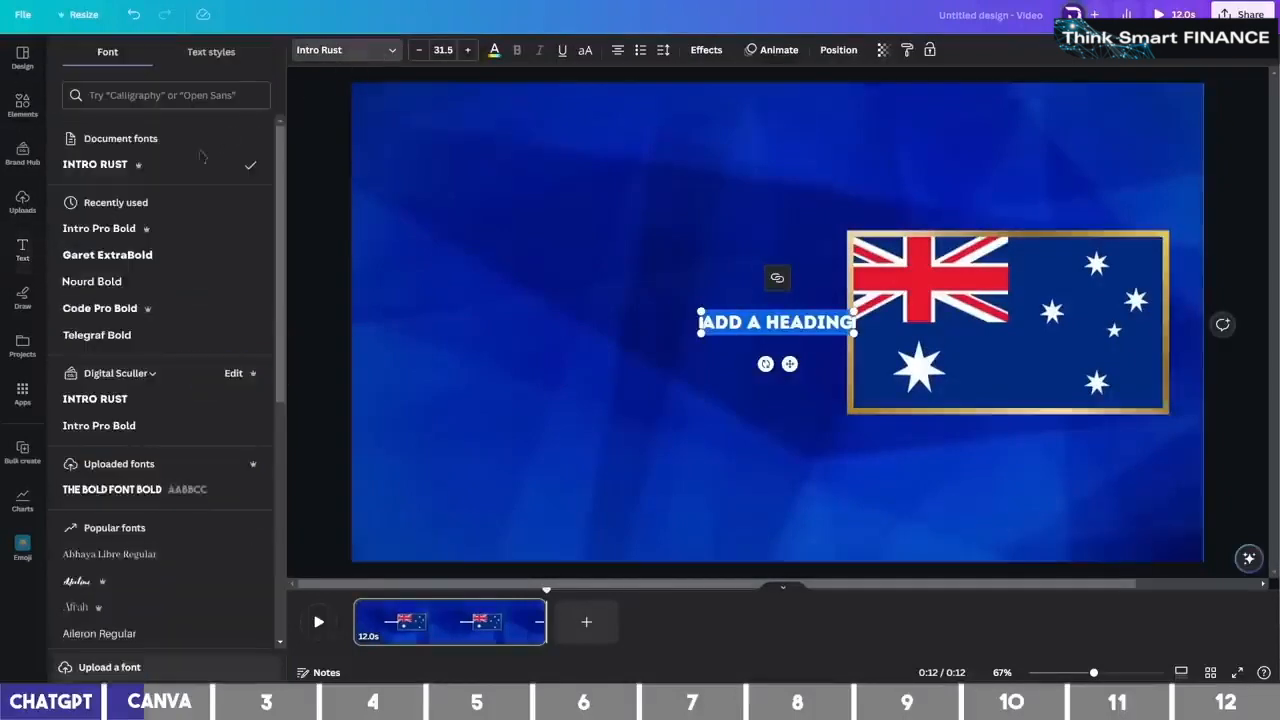
{"action": "left_click", "coordinate": [150, 229]}
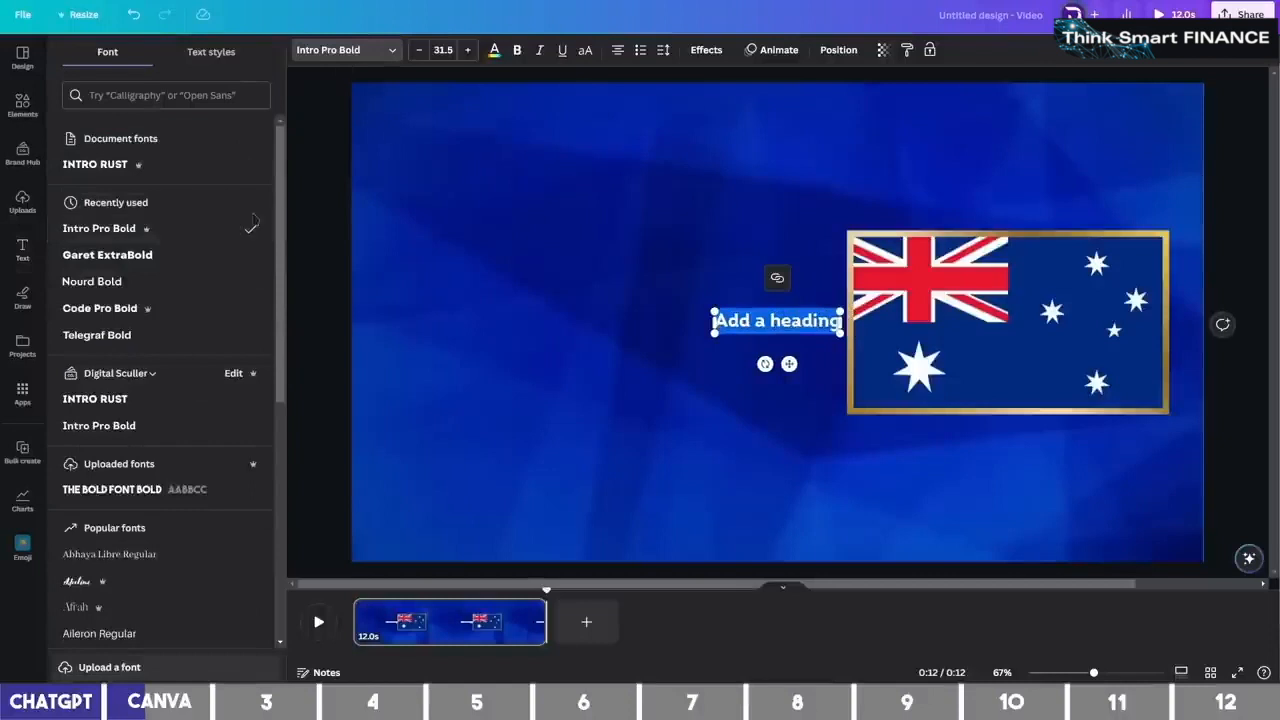
{"action": "left_click_drag", "start_coordinate": [789, 364], "coordinate": [614, 183]}
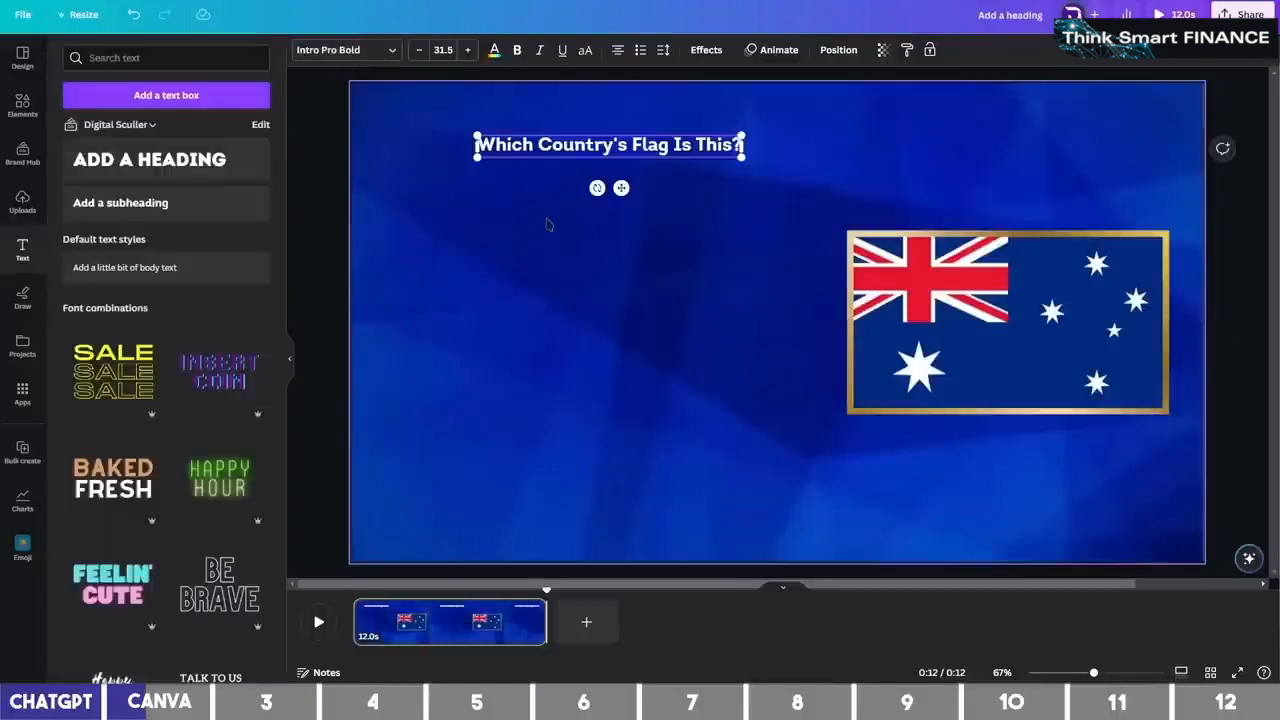
Set the heading to size 80, widened to one line at the top centre
{"action": "left_click", "coordinate": [442, 50]}
{"action": "scroll", "coordinate": [458, 300], "scroll_direction": "down", "scroll_amount": 2}
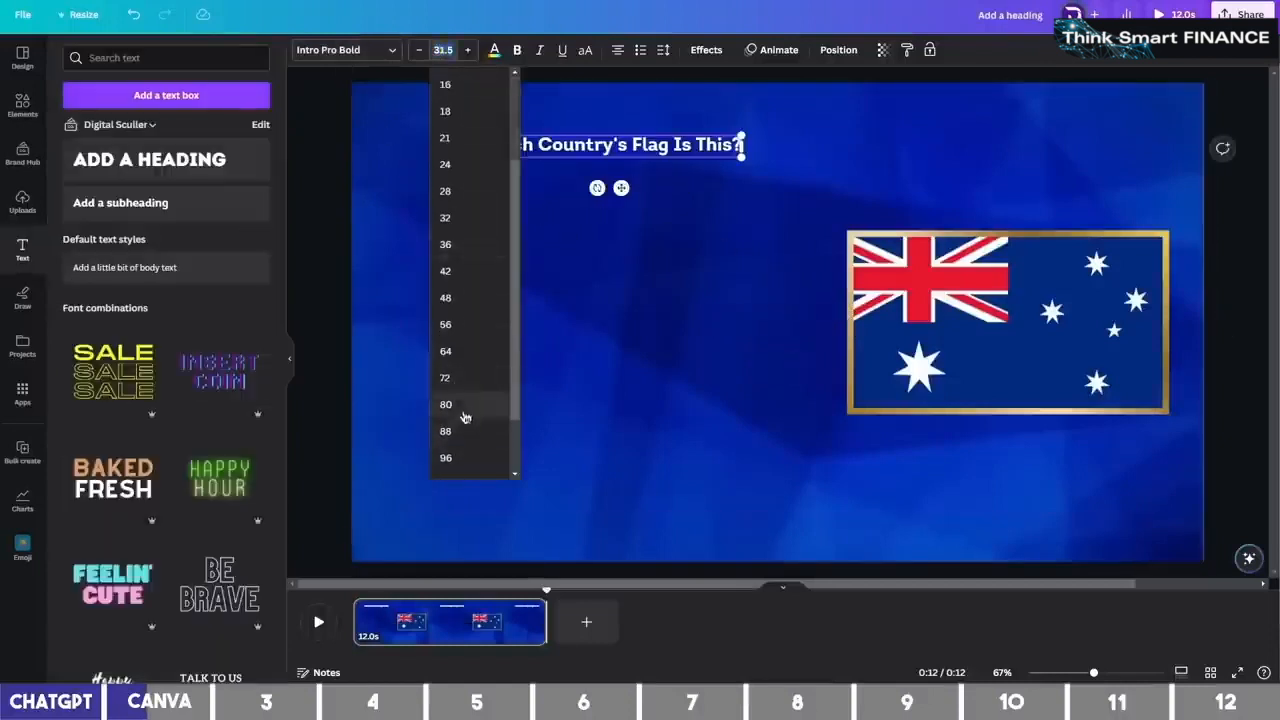
{"action": "left_click", "coordinate": [464, 410]}
{"action": "left_click_drag", "start_coordinate": [869, 197], "coordinate": [1058, 200]}
{"action": "left_click_drag", "start_coordinate": [735, 173], "coordinate": [828, 155]}
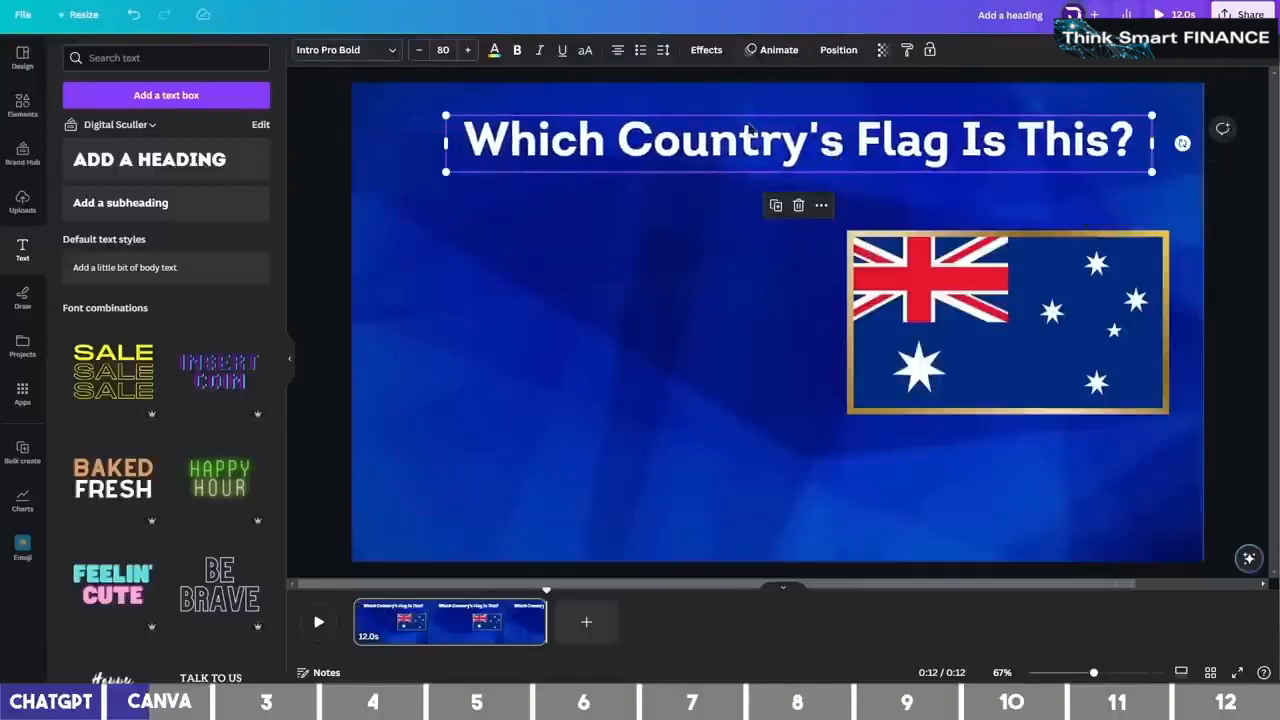
Give the heading a black Shadow effect and underline it
{"action": "left_click", "coordinate": [706, 50]}
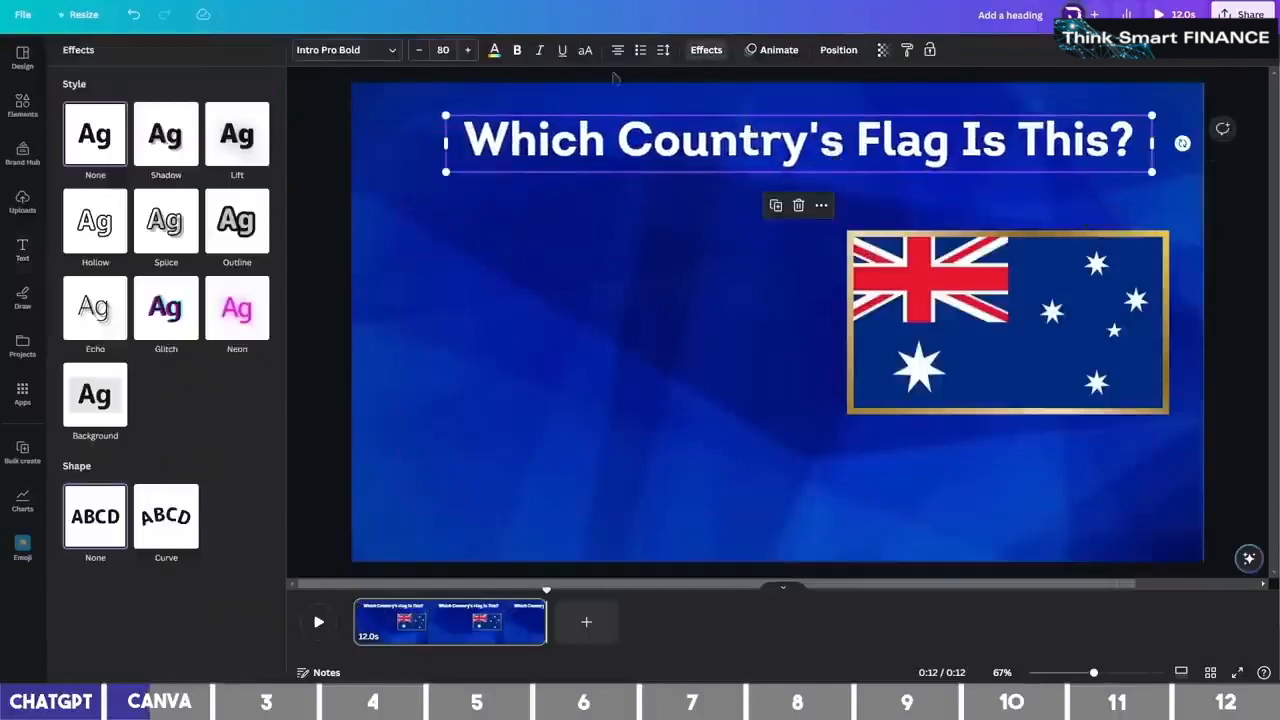
{"action": "left_click", "coordinate": [170, 143]}
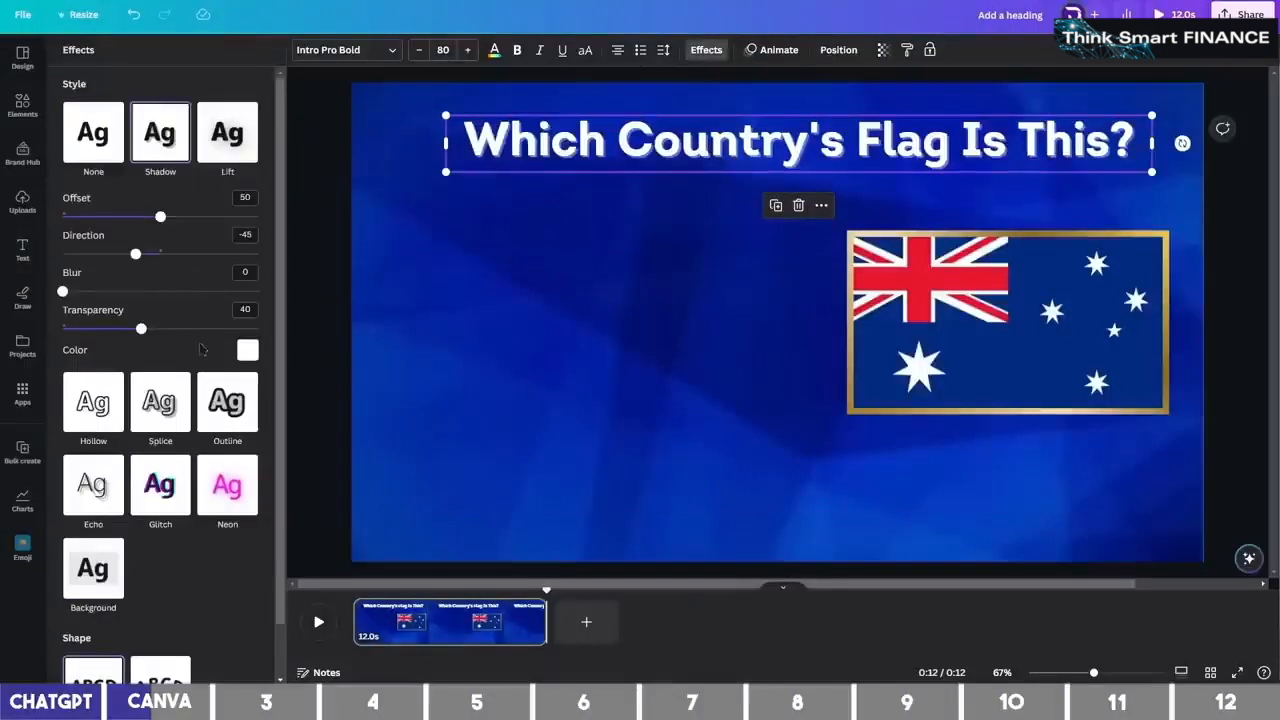
{"action": "left_click", "coordinate": [246, 350]}
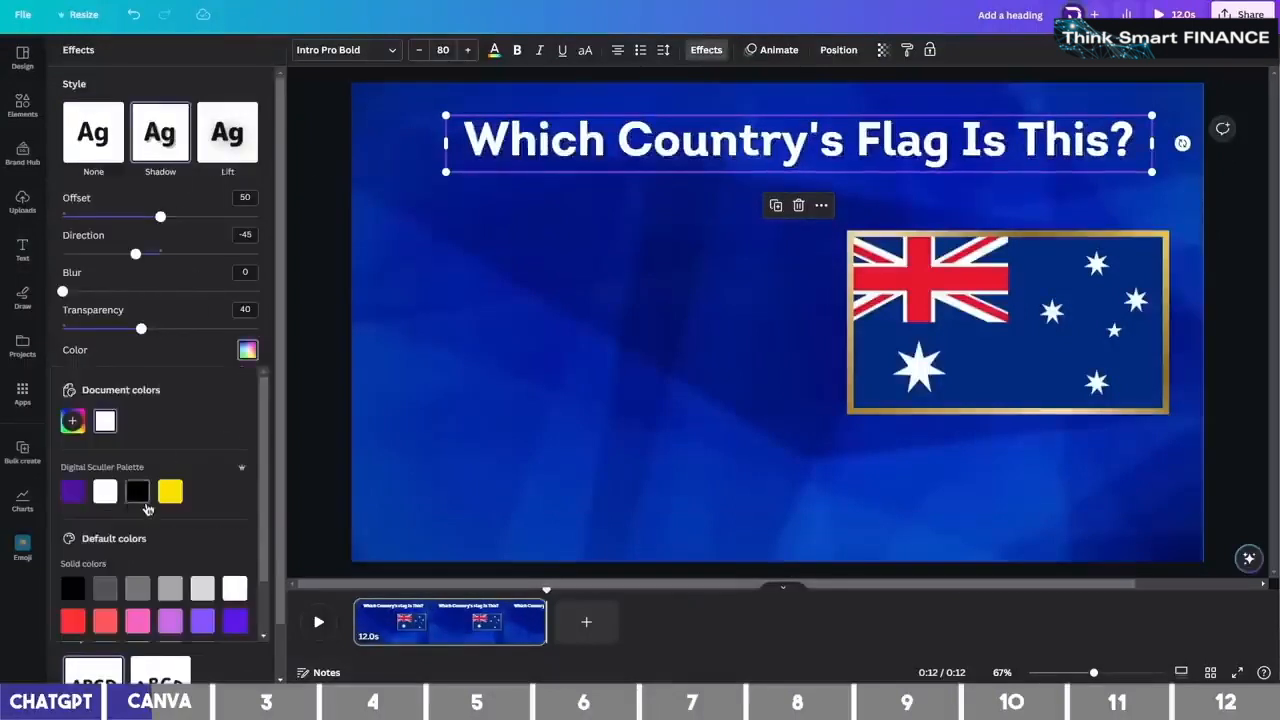
{"action": "left_click", "coordinate": [192, 351]}
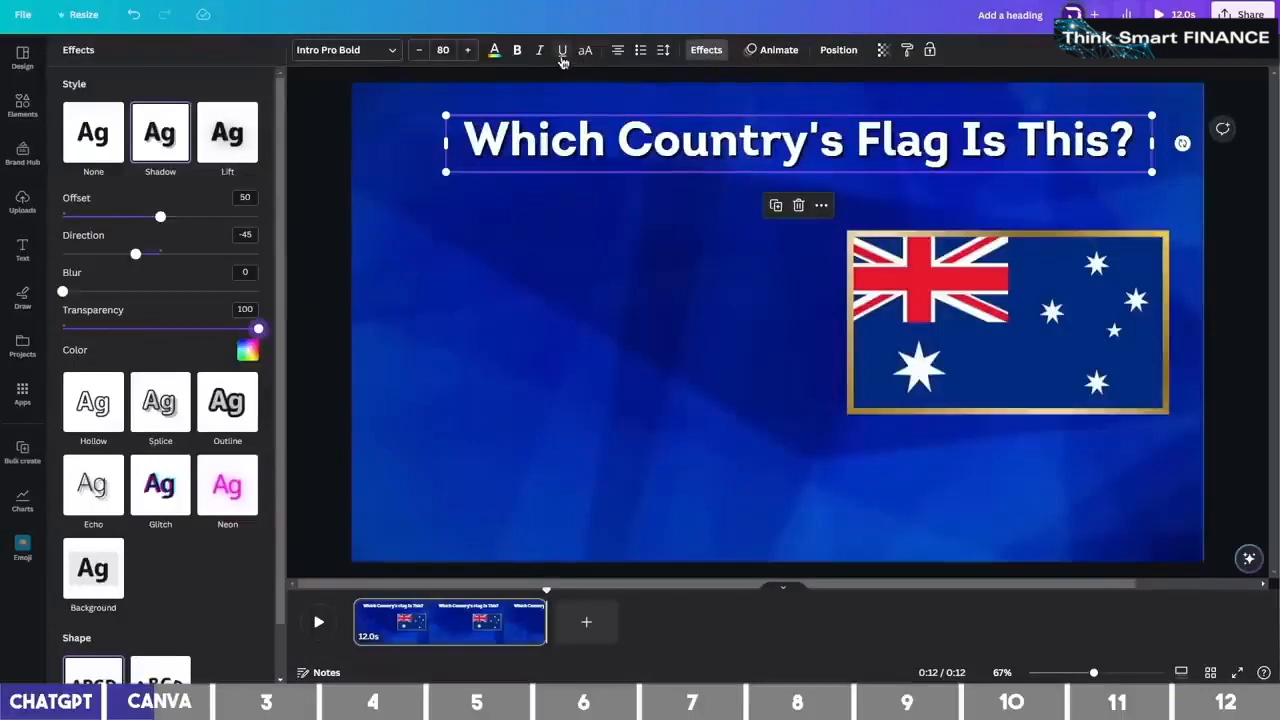
{"action": "left_click", "coordinate": [562, 52]}
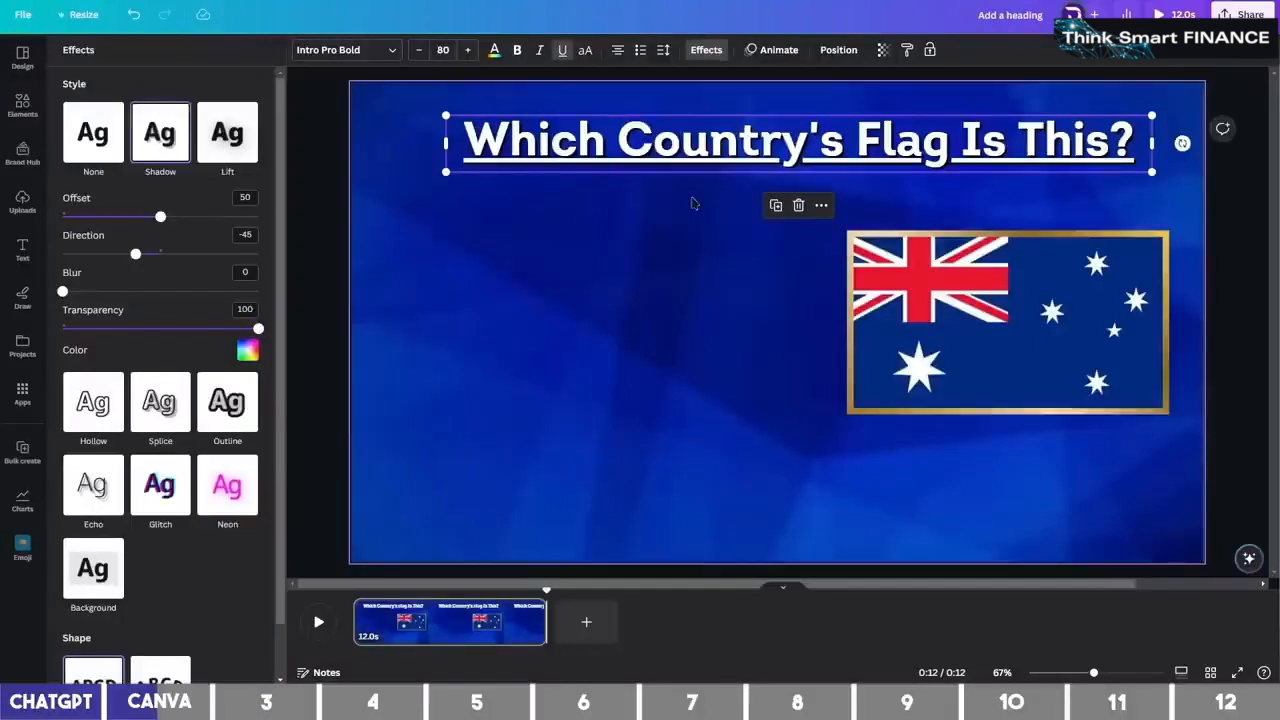
{"action": "left_click", "coordinate": [730, 320]}
Add a small circle in the slide's upper-left corner
{"action": "key", "text": "c"}
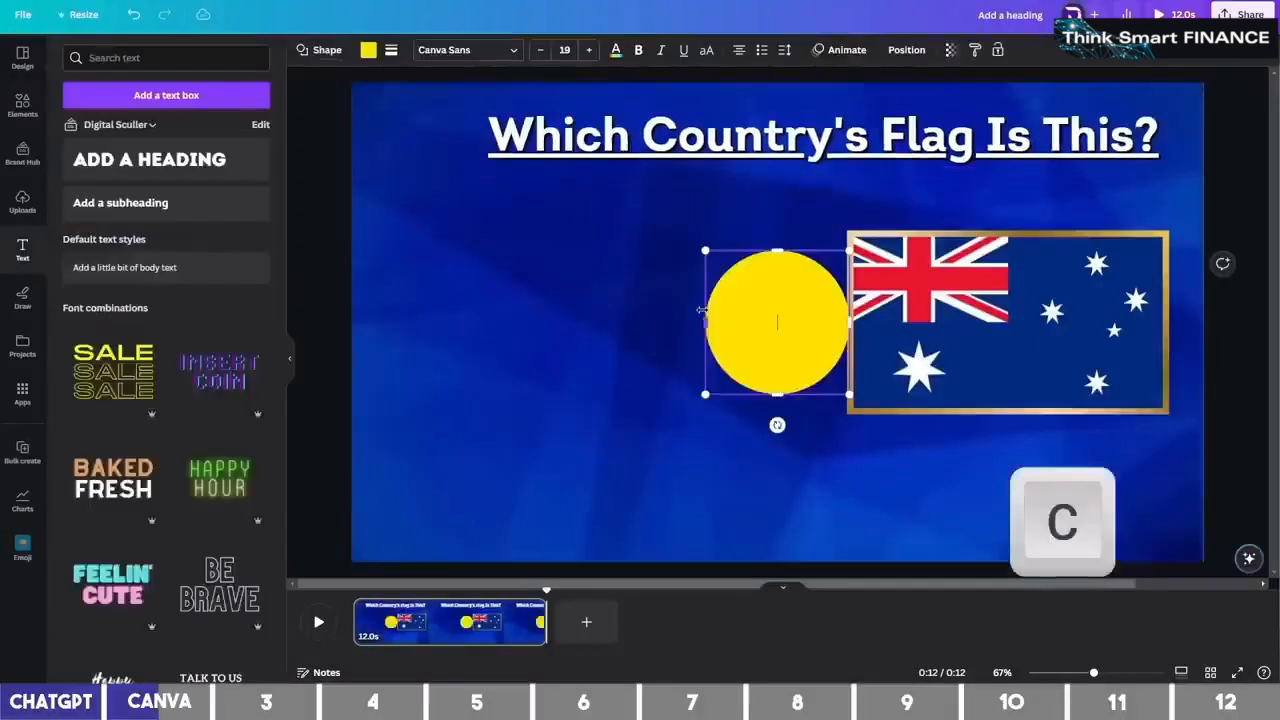
{"action": "left_click_drag", "start_coordinate": [787, 308], "coordinate": [451, 200]}
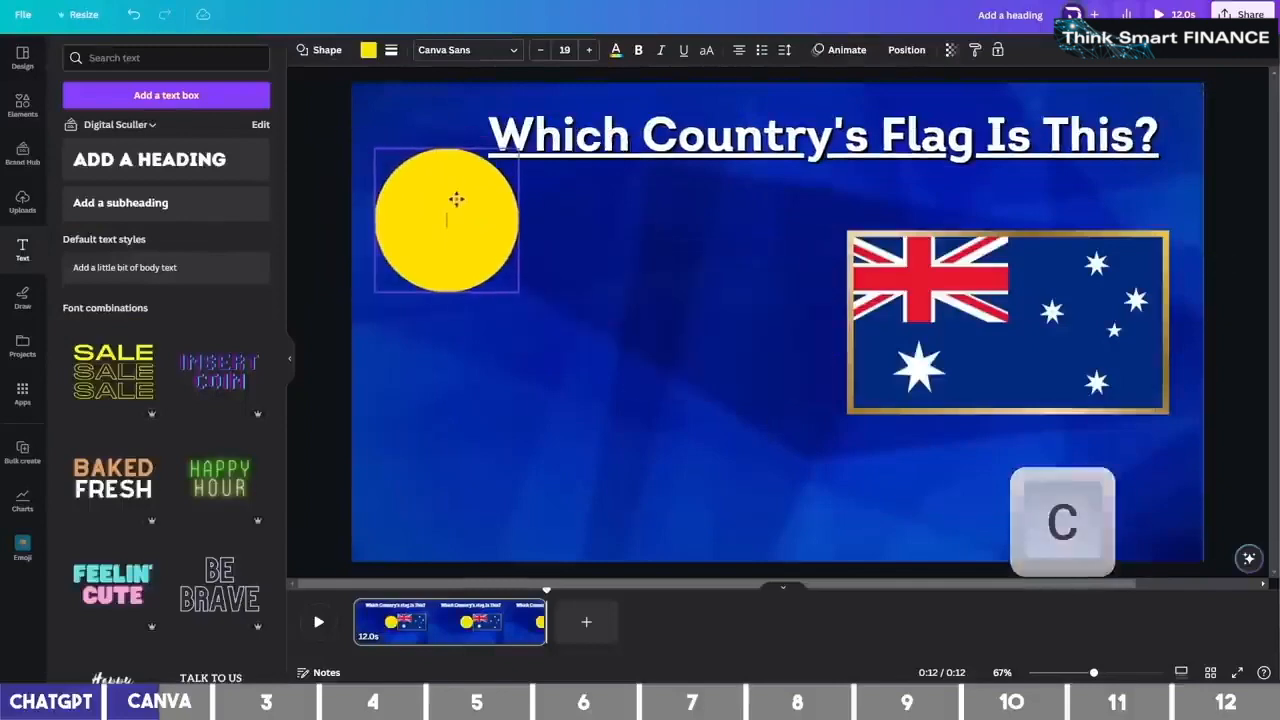
{"action": "left_click_drag", "start_coordinate": [514, 284], "coordinate": [454, 228]}
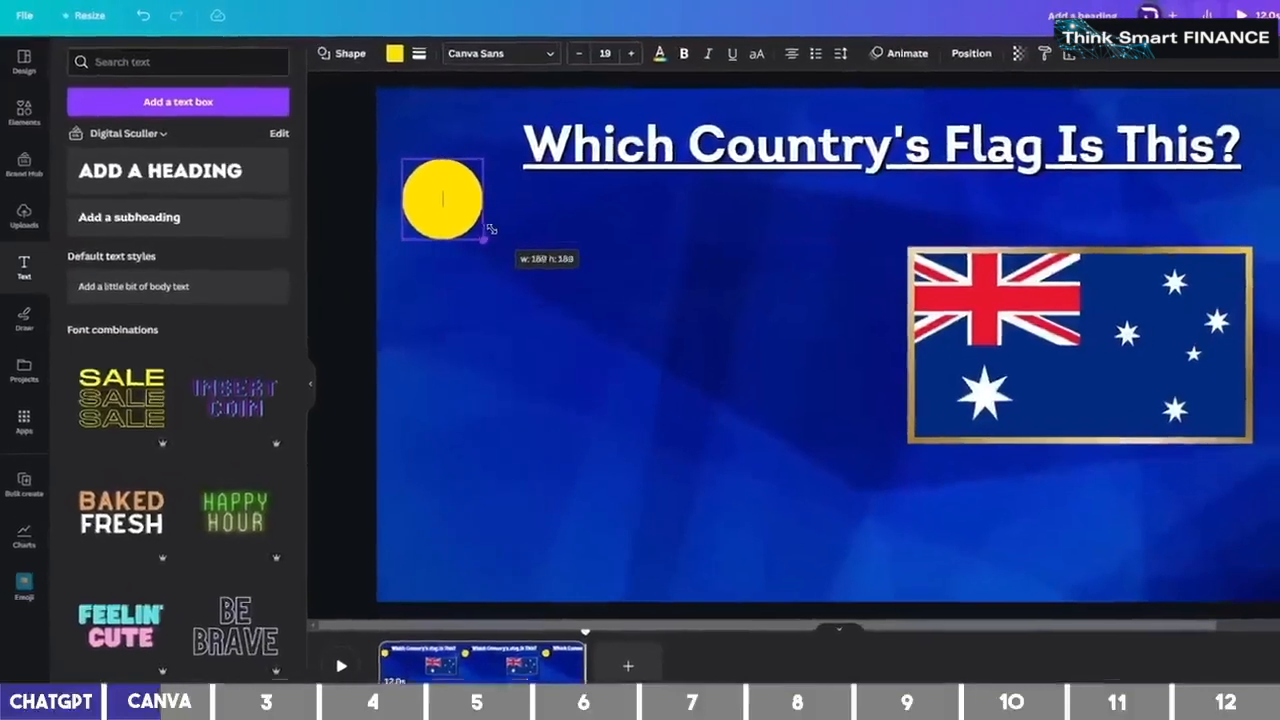
Fill the circle black and give it a solid yellow border
{"action": "left_click", "coordinate": [368, 49]}
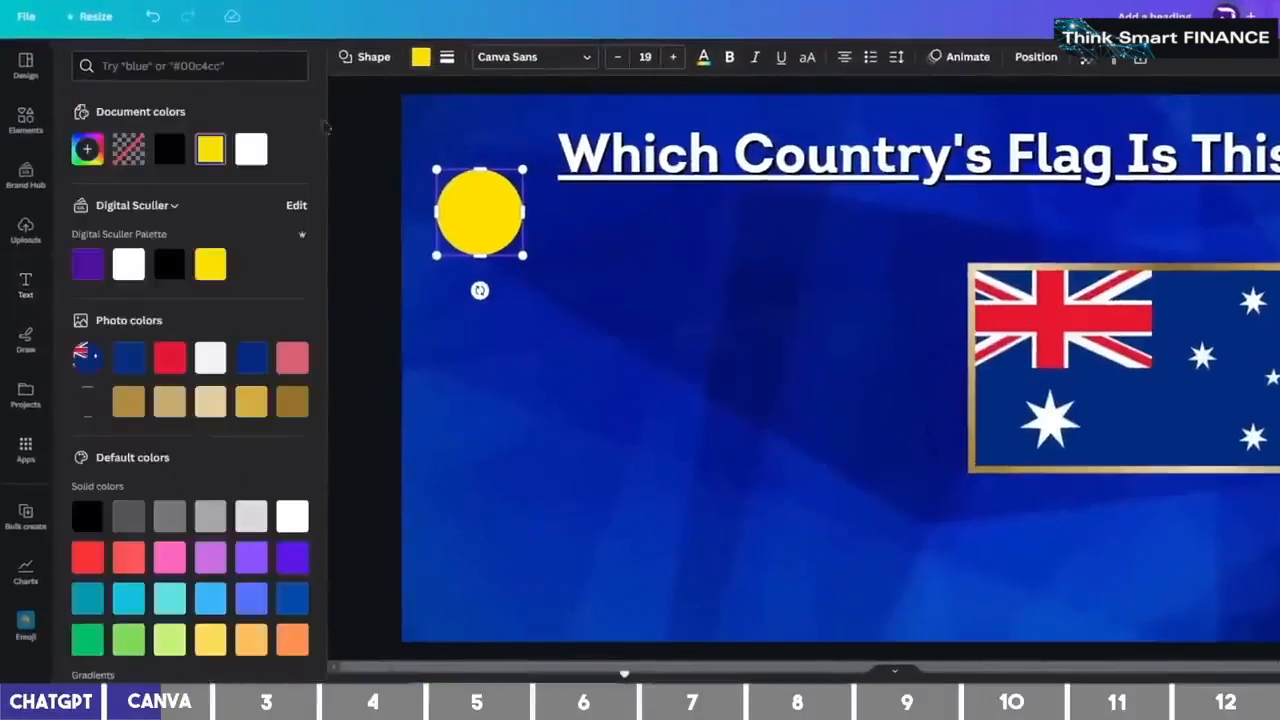
{"action": "left_click", "coordinate": [171, 151]}
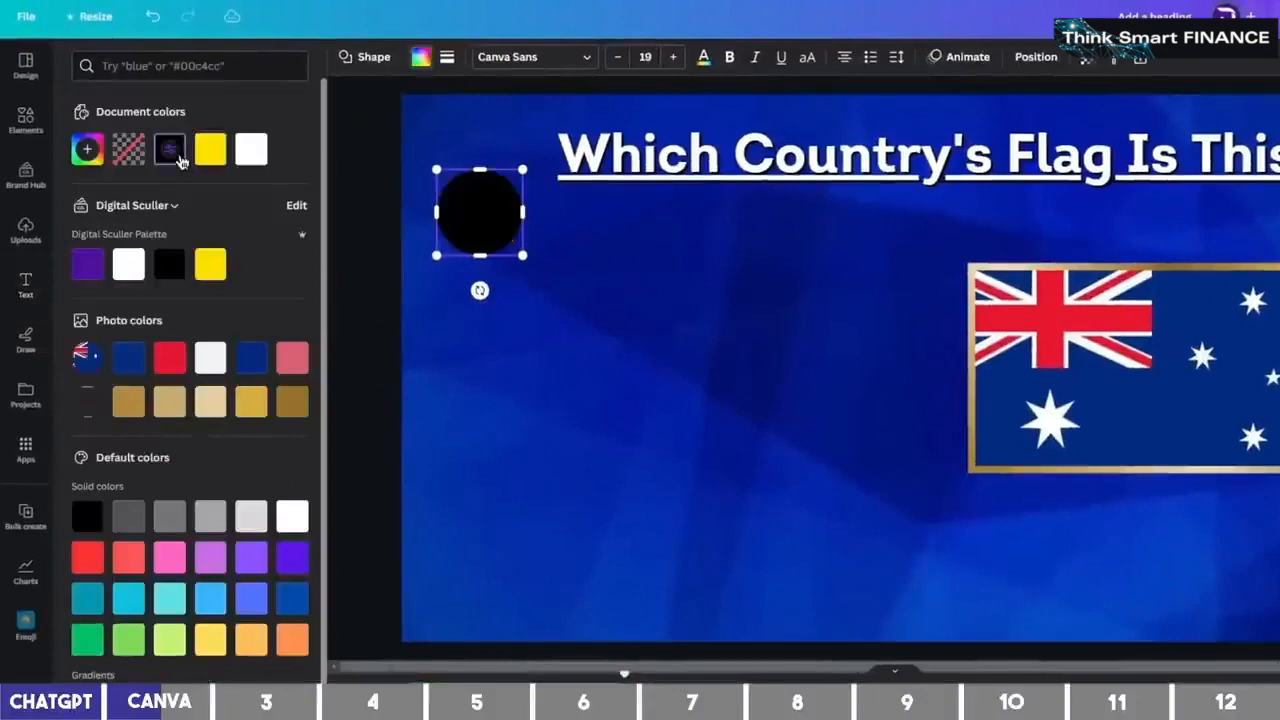
{"action": "left_click", "coordinate": [450, 62]}
{"action": "left_click", "coordinate": [509, 106]}
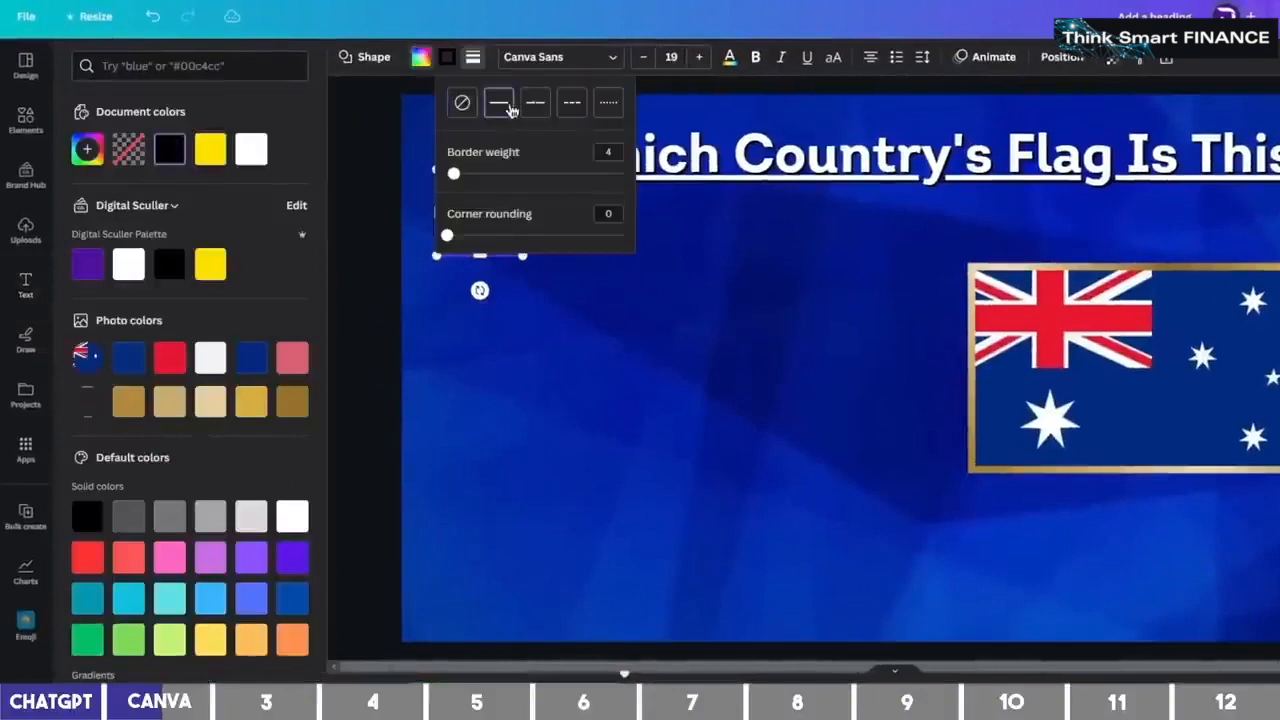
{"action": "left_click", "coordinate": [448, 60]}
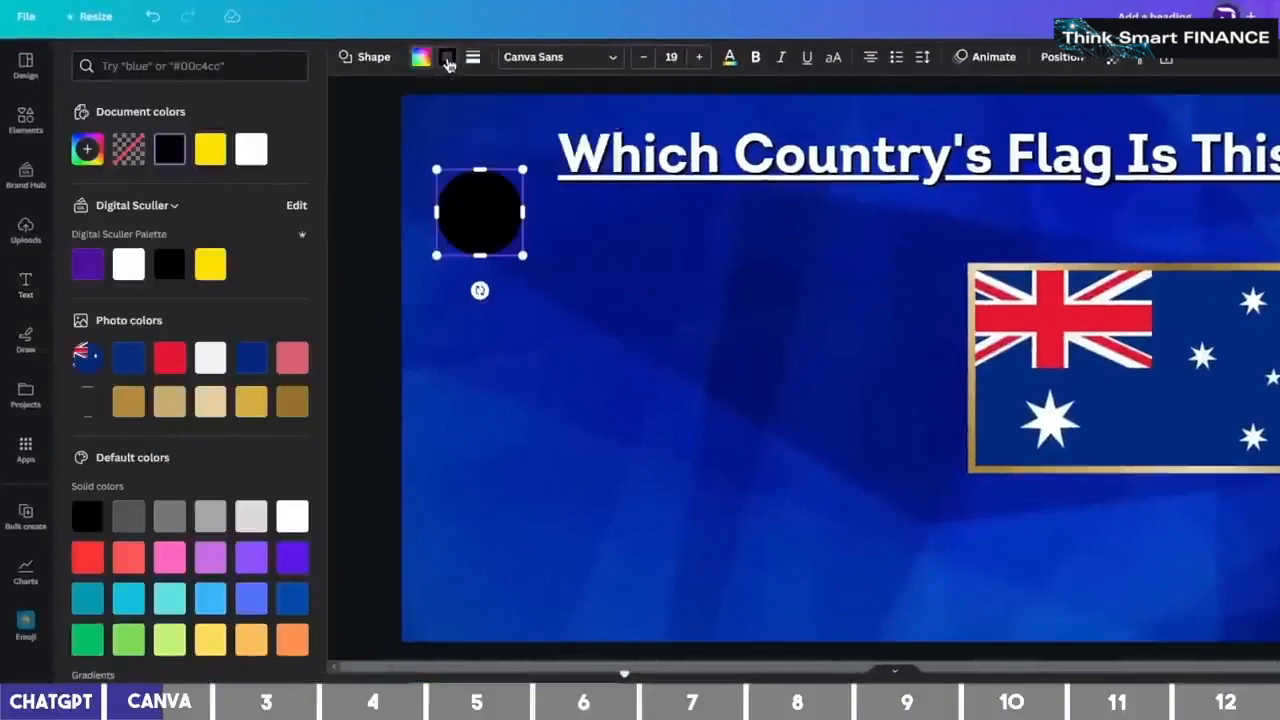
{"action": "left_click", "coordinate": [211, 263]}
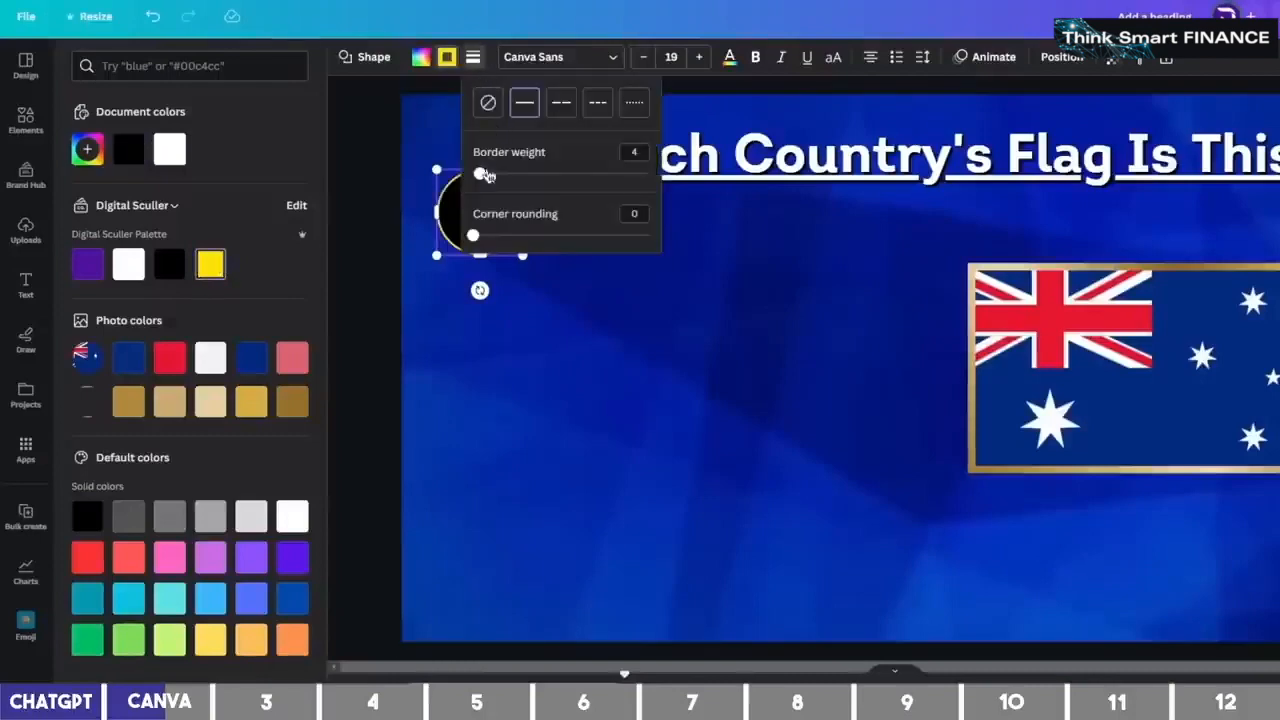
{"action": "left_click", "coordinate": [685, 183]}
{"action": "left_click", "coordinate": [597, 243]}
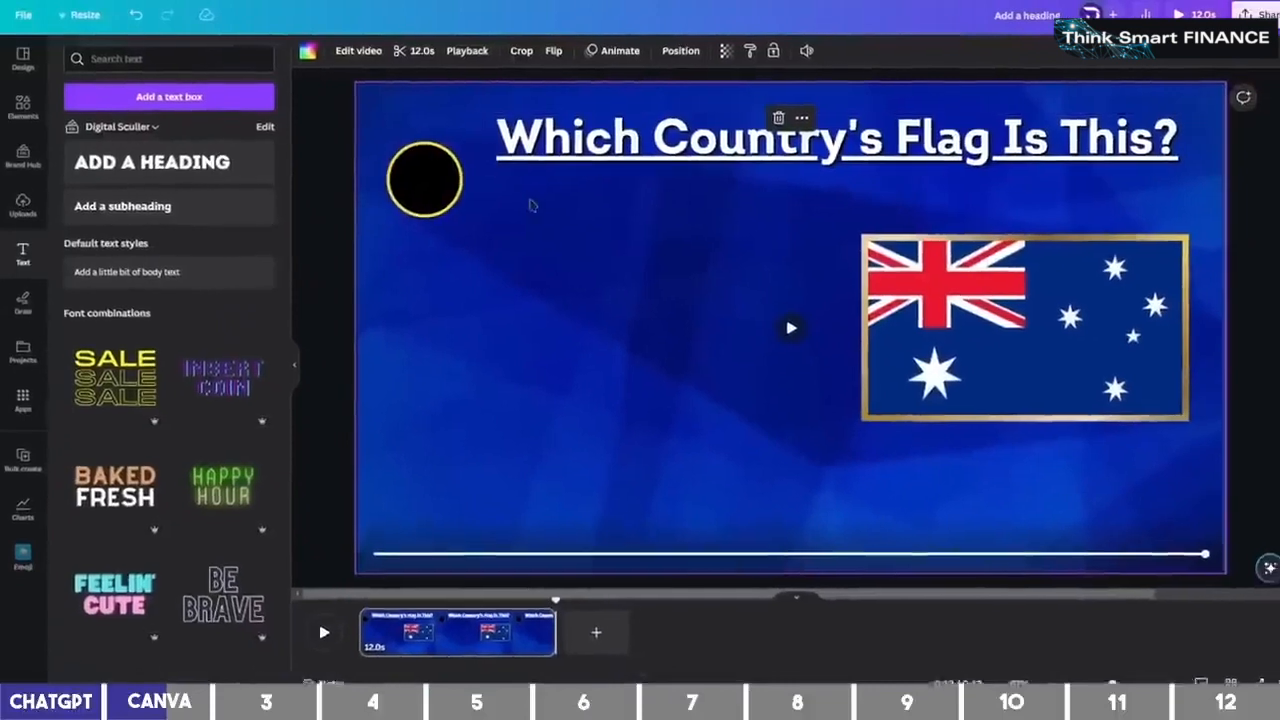
Add a yellow '10' text centred on the black circle
{"action": "key", "text": "t"}
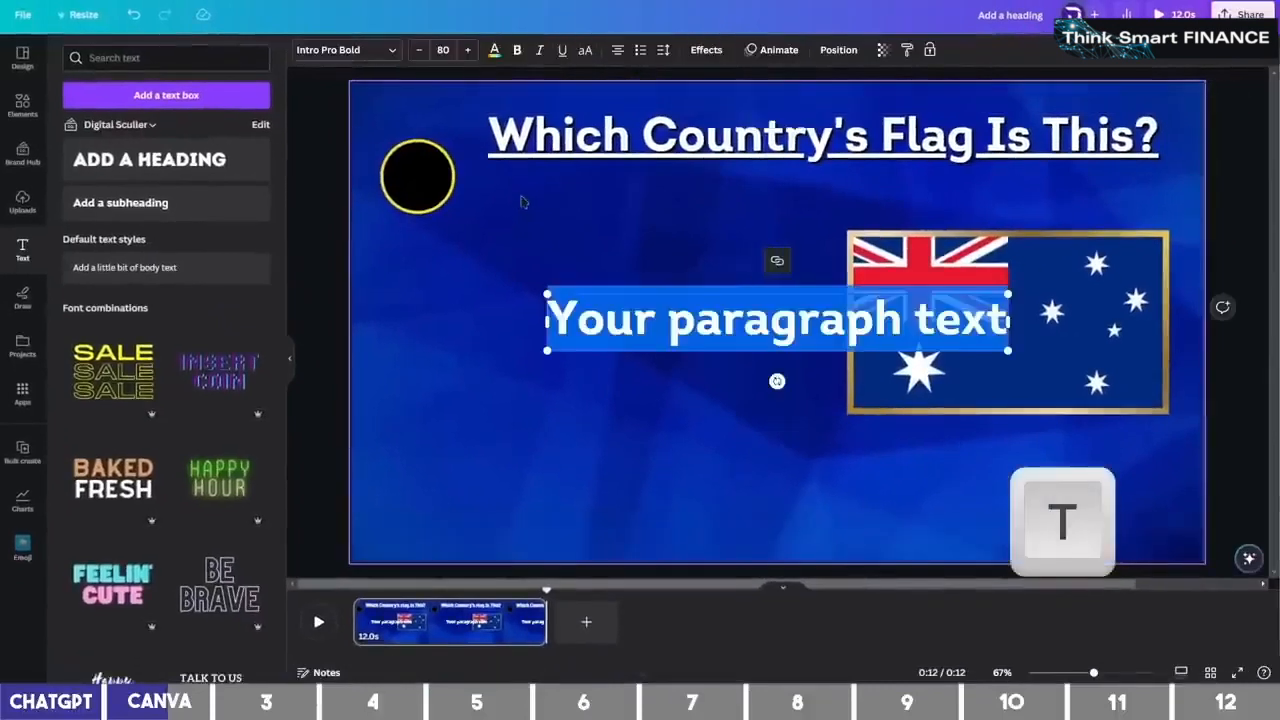
{"action": "type", "text": "10"}
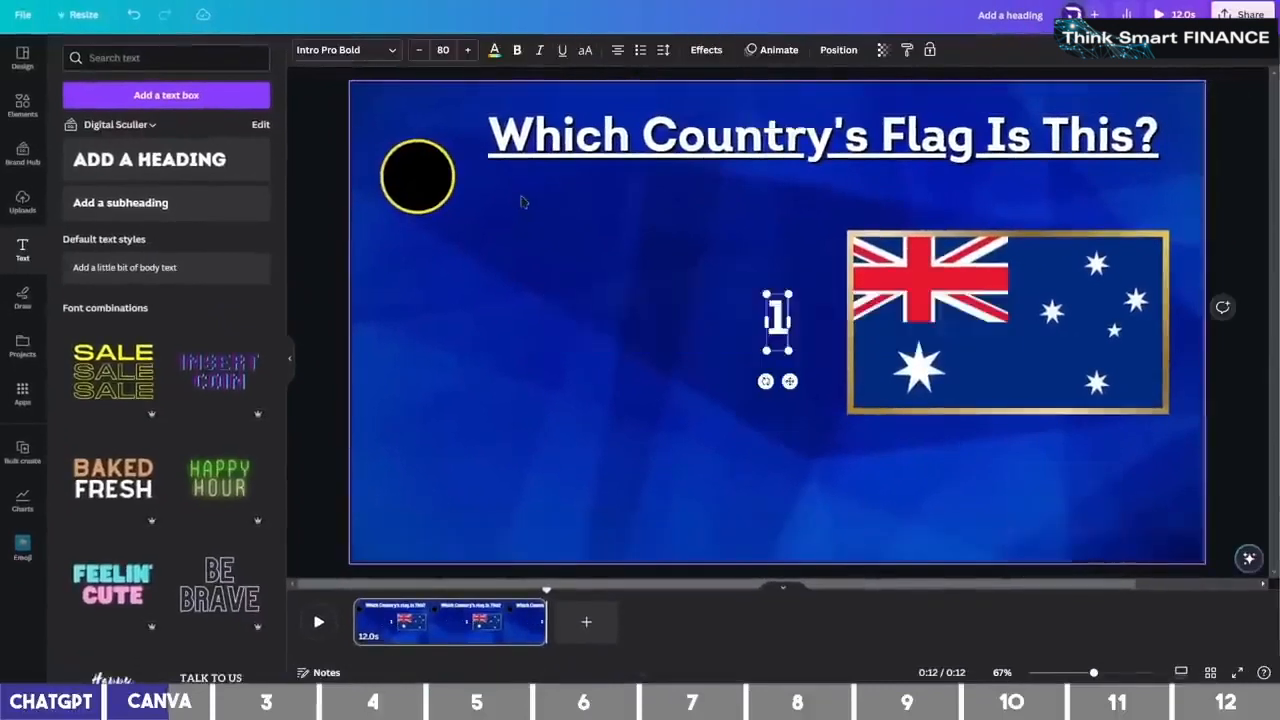
{"action": "left_click_drag", "start_coordinate": [719, 309], "coordinate": [370, 162]}
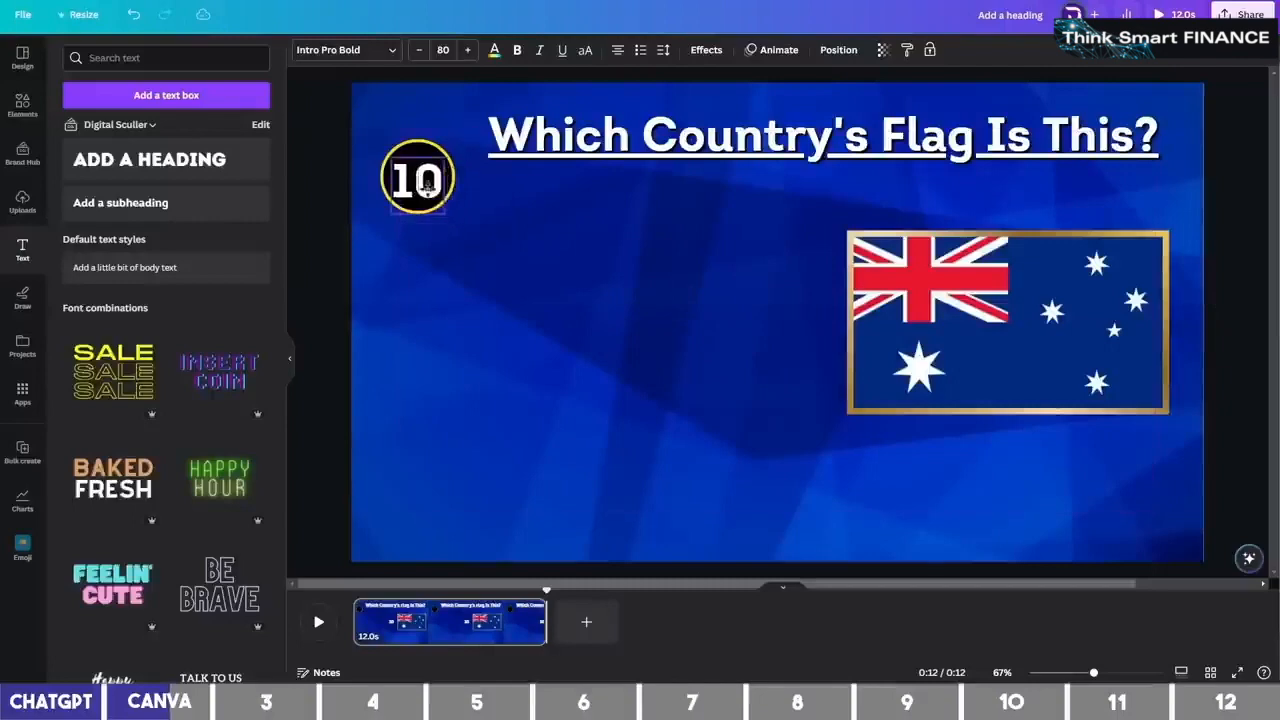
{"action": "left_click", "coordinate": [494, 50]}
{"action": "left_click", "coordinate": [154, 133]}
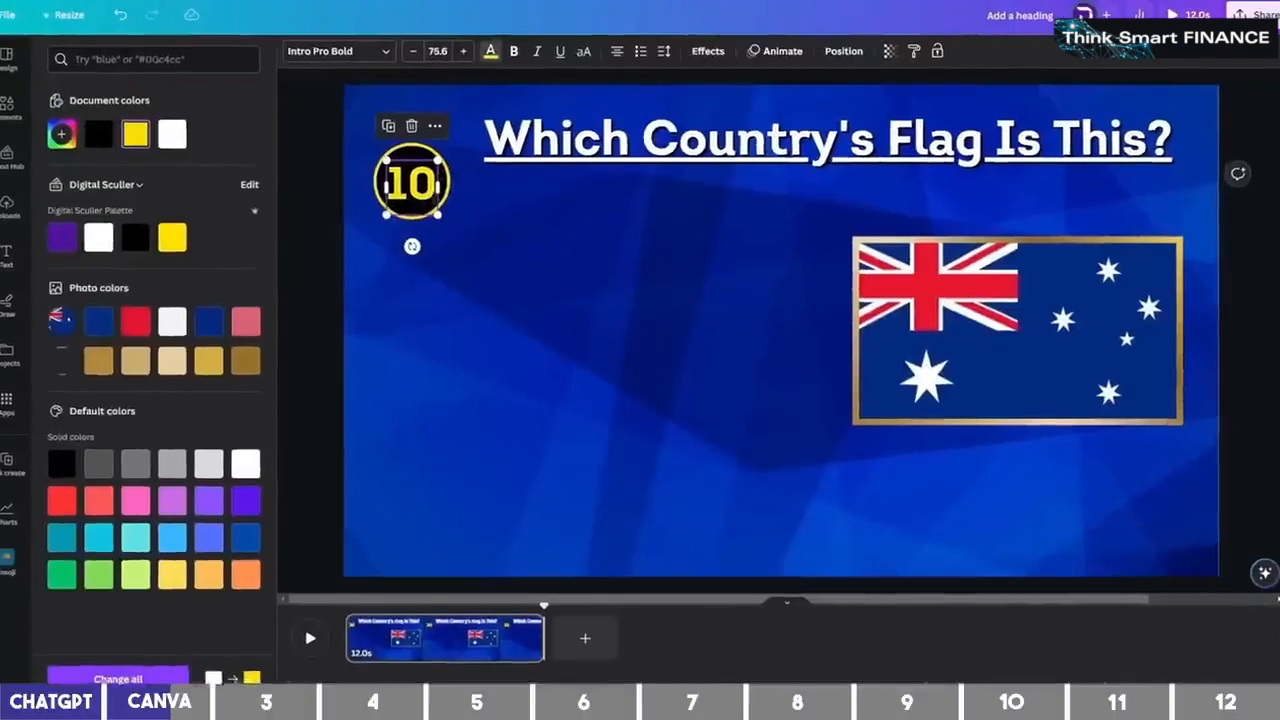
{"action": "left_click", "coordinate": [494, 50]}
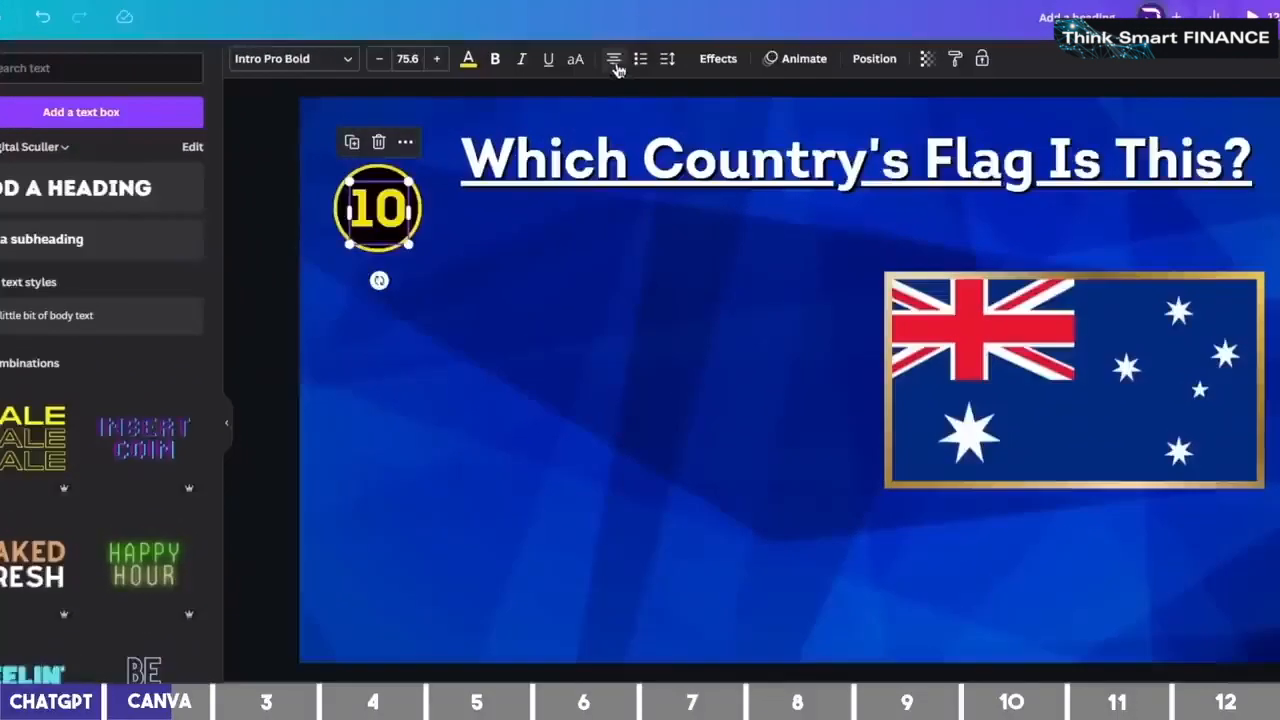
{"action": "left_click", "coordinate": [616, 64]}
{"action": "left_click", "coordinate": [616, 64]}
{"action": "left_click", "coordinate": [616, 64]}
Group the circle and number, enlarge the badge slightly and nudge it into the corner
{"action": "left_click", "coordinate": [366, 220]}
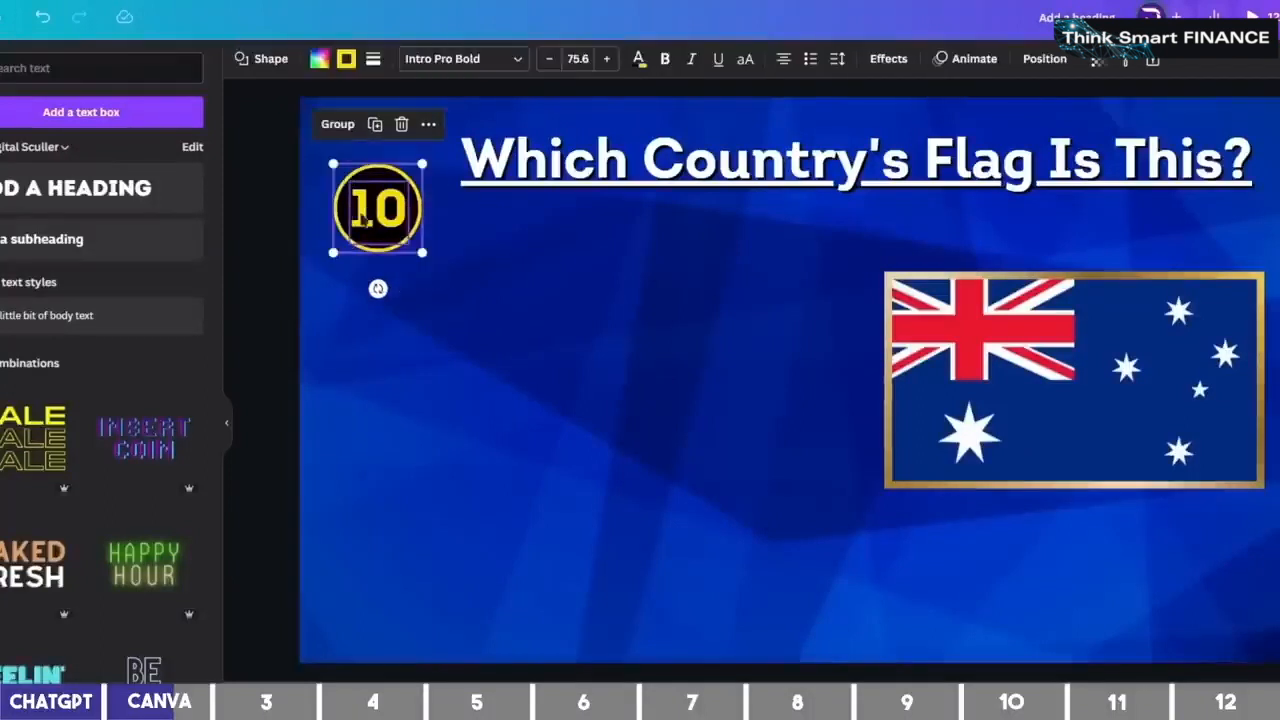
{"action": "left_click", "coordinate": [451, 260]}
{"action": "left_click_drag", "start_coordinate": [376, 219], "coordinate": [368, 193]}
{"action": "left_click_drag", "start_coordinate": [414, 226], "coordinate": [424, 235]}
{"action": "left_click_drag", "start_coordinate": [370, 195], "coordinate": [370, 186]}
{"action": "left_click", "coordinate": [622, 247]}
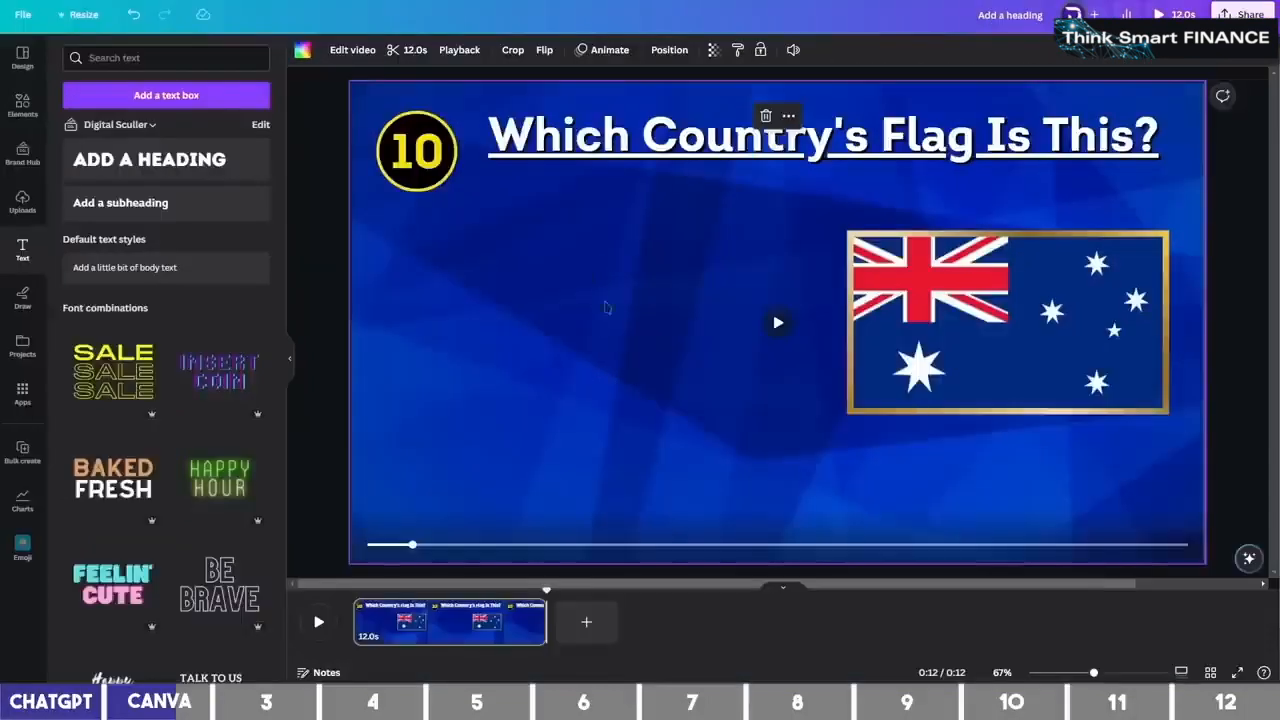
{"action": "left_click", "coordinate": [643, 234]}
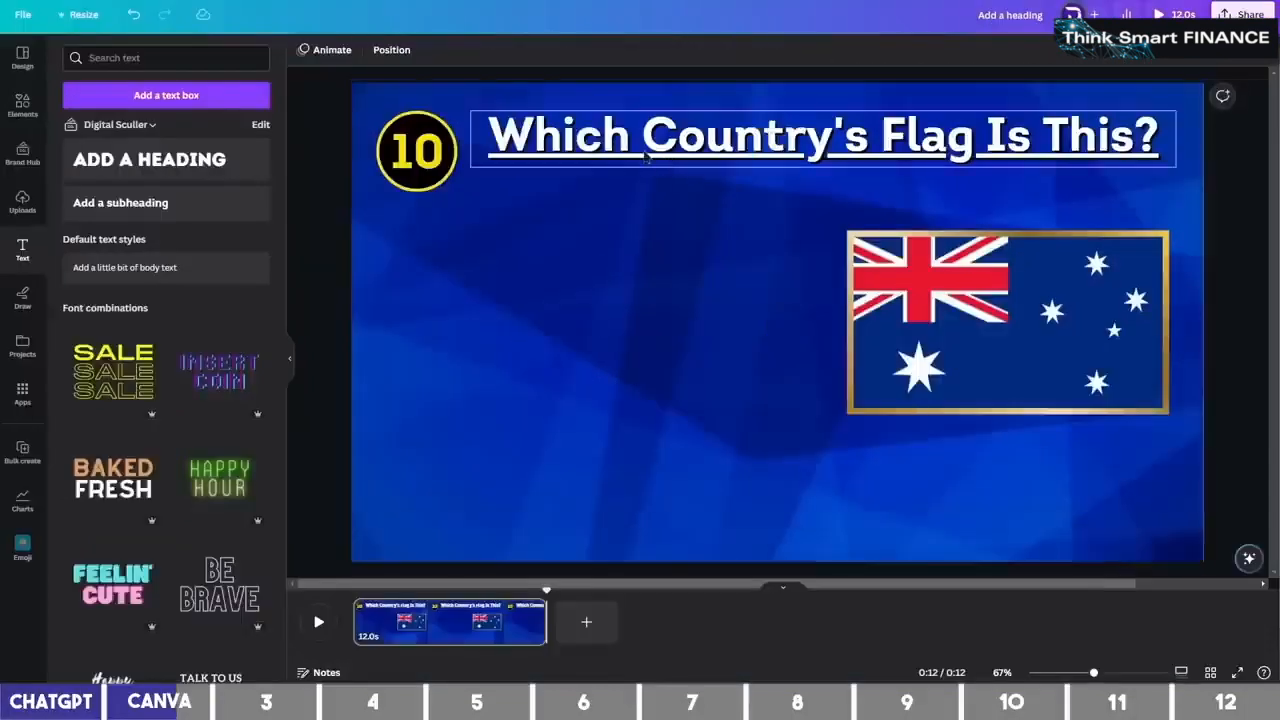
Duplicate the heading into a narrow 'Hint:' label on the slide's left side
{"action": "left_click", "coordinate": [645, 168]}
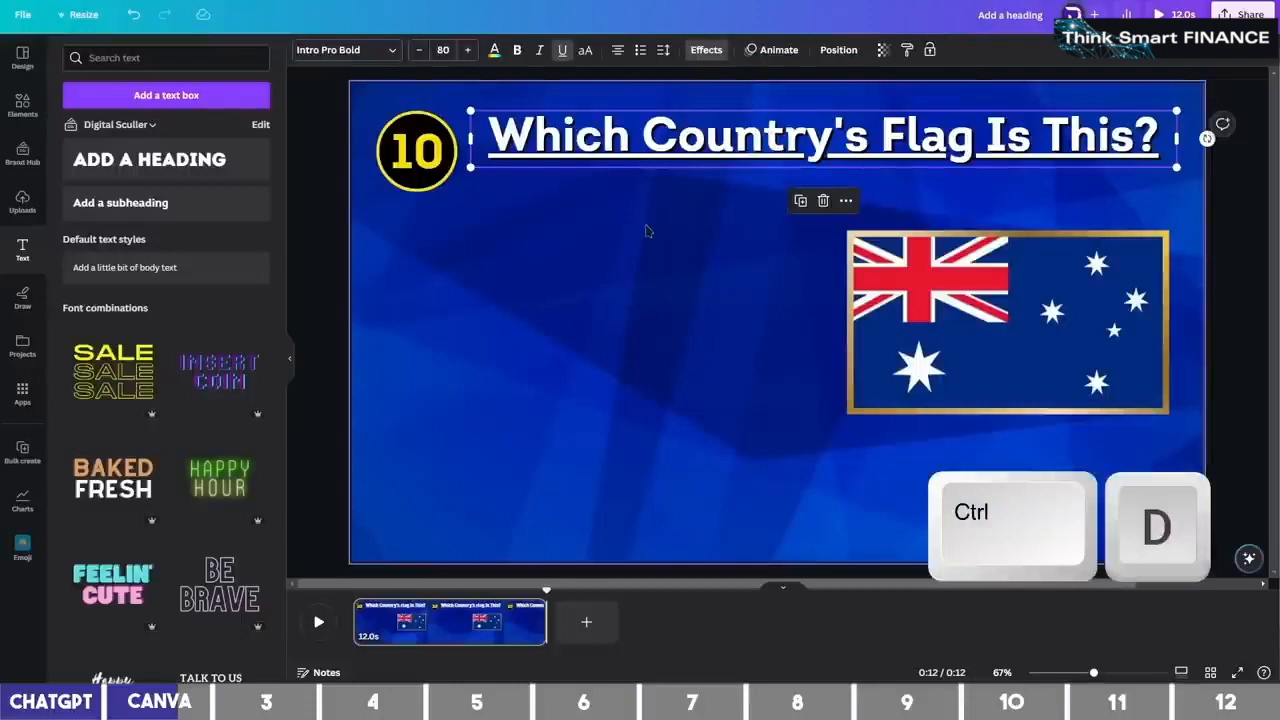
{"action": "key", "text": "ctrl+d"}
{"action": "left_click_drag", "start_coordinate": [630, 281], "coordinate": [585, 291]}
{"action": "type", "text": "Hin"}
{"action": "left_click_drag", "start_coordinate": [1082, 293], "coordinate": [632, 293]}
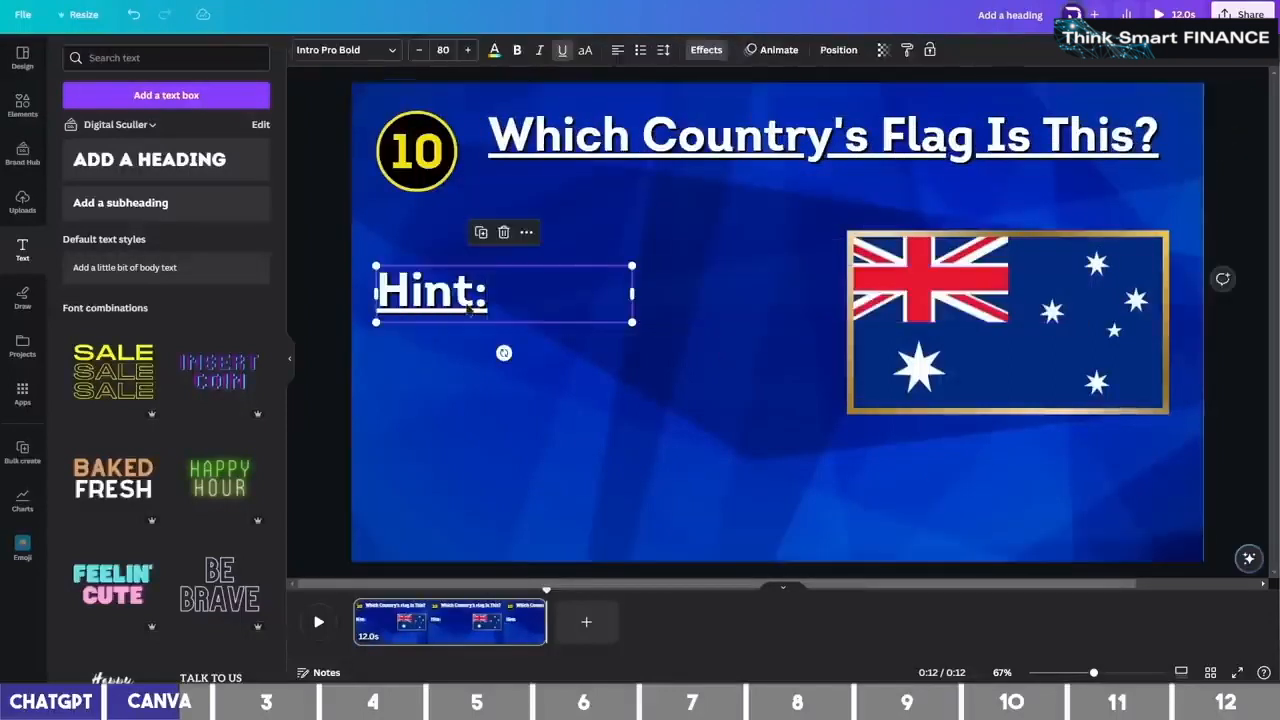
Duplicate the 'Hint:' label beneath itself and change it to 'Kangaroo'
{"action": "key", "text": "ctrl+d"}
{"action": "left_click_drag", "start_coordinate": [468, 310], "coordinate": [468, 363]}
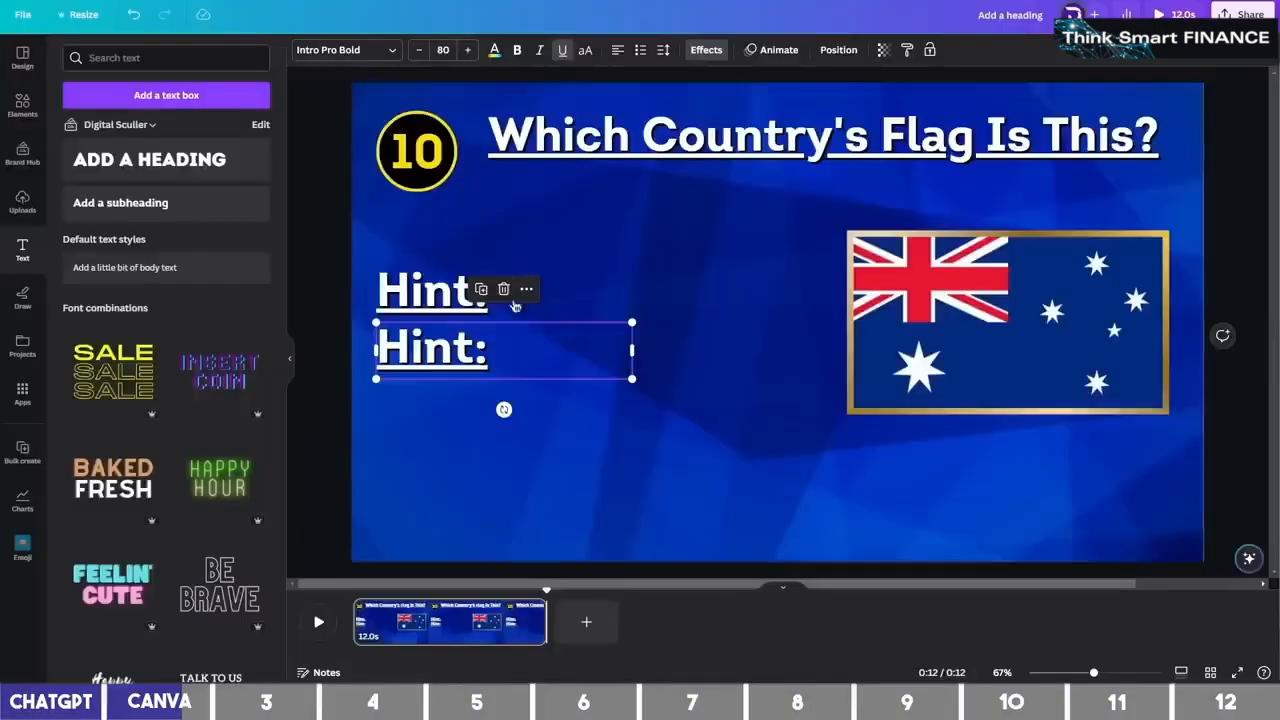
{"action": "double_click", "coordinate": [470, 340]}
{"action": "type", "text": "Kangaroo"}
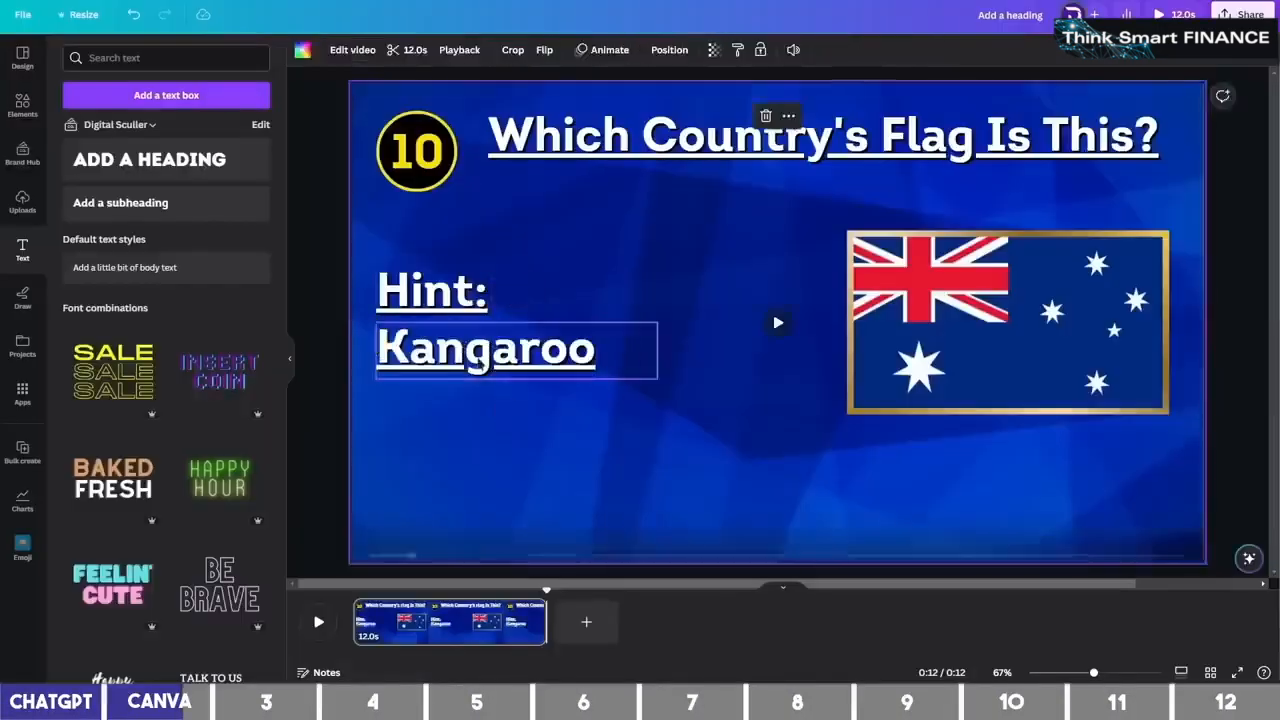
Remove the underline from both the 'Hint:' and 'Kangaroo' lines
{"action": "left_click", "coordinate": [477, 359]}
{"action": "left_click", "coordinate": [465, 312], "text": "shift"}
{"action": "left_click", "coordinate": [465, 310]}
{"action": "left_click", "coordinate": [477, 355], "text": "shift"}
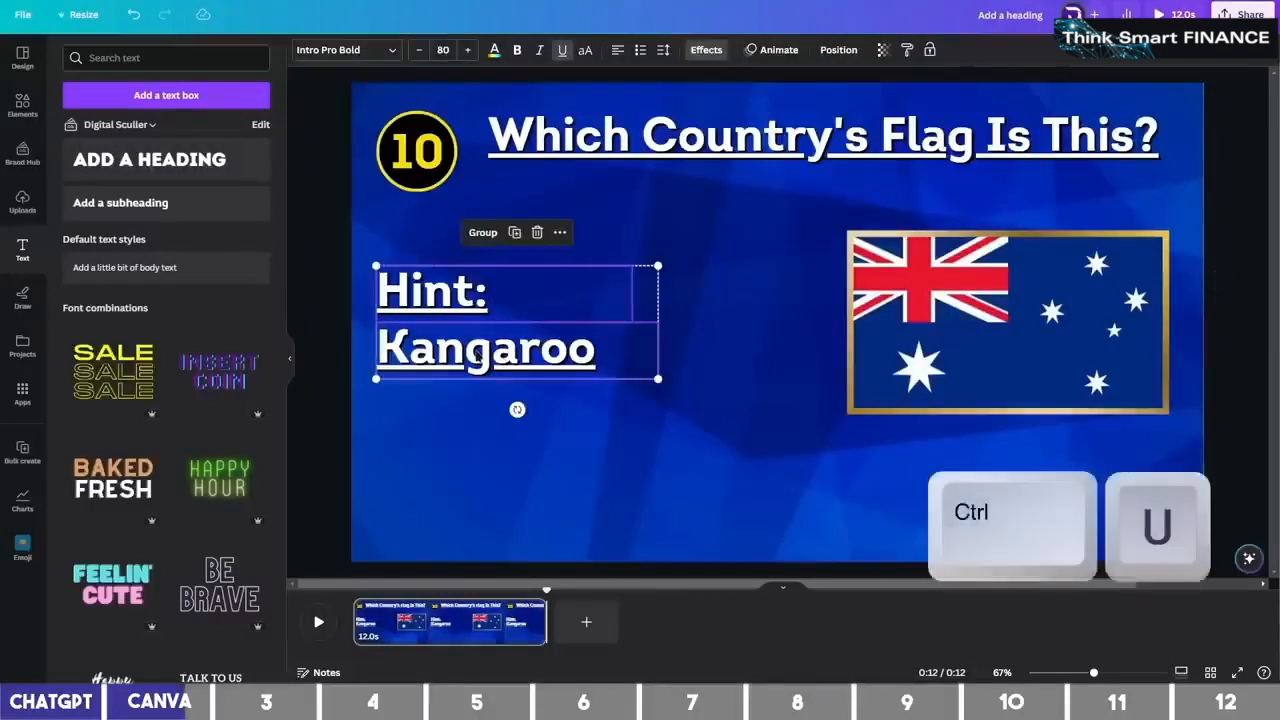
{"action": "key", "text": "ctrl+u"}
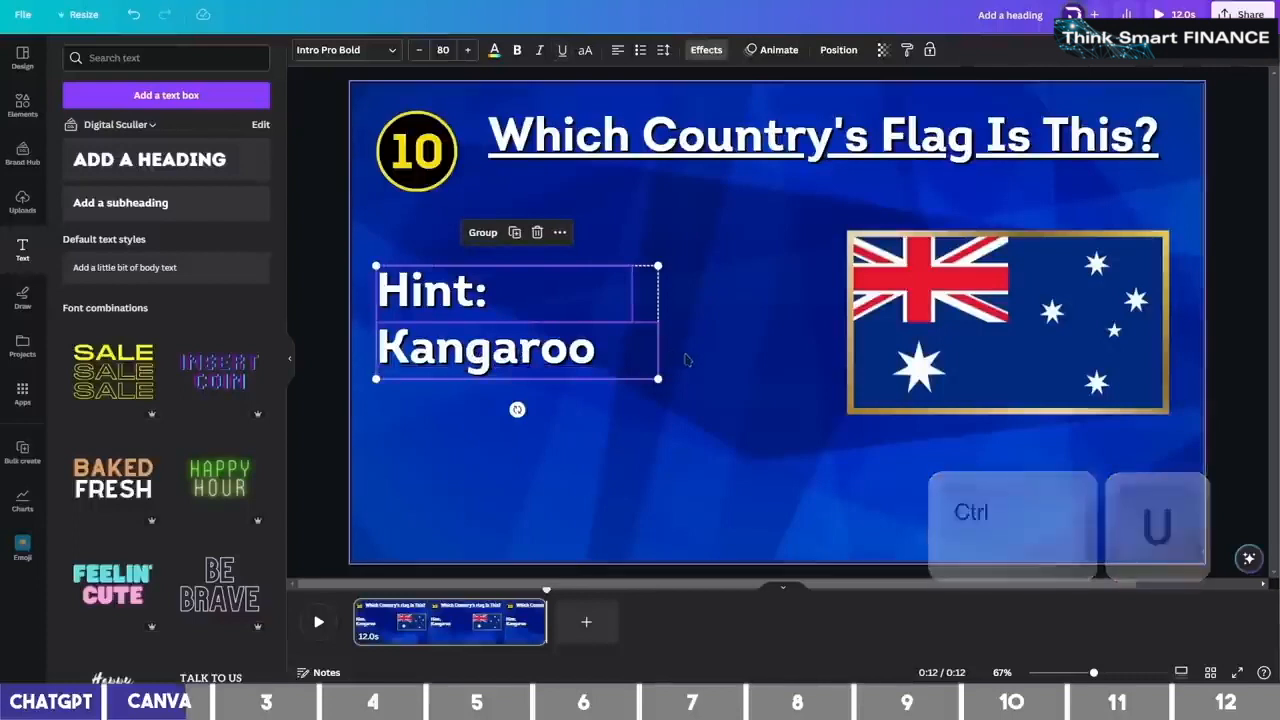
{"action": "left_click", "coordinate": [675, 357]}
Shrink the 'Hint:' label and make the 'Kangaroo' text yellow
{"action": "left_click", "coordinate": [557, 373]}
{"action": "left_click", "coordinate": [530, 299]}
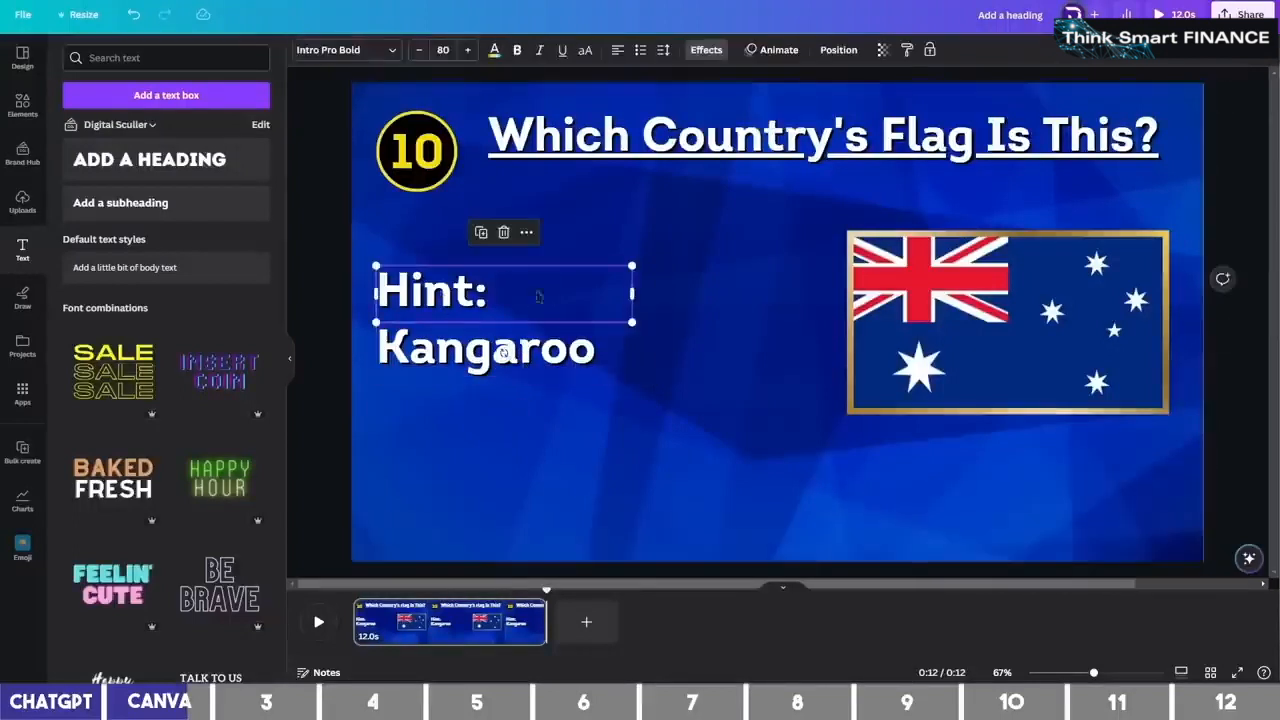
{"action": "left_click_drag", "start_coordinate": [613, 266], "coordinate": [584, 277]}
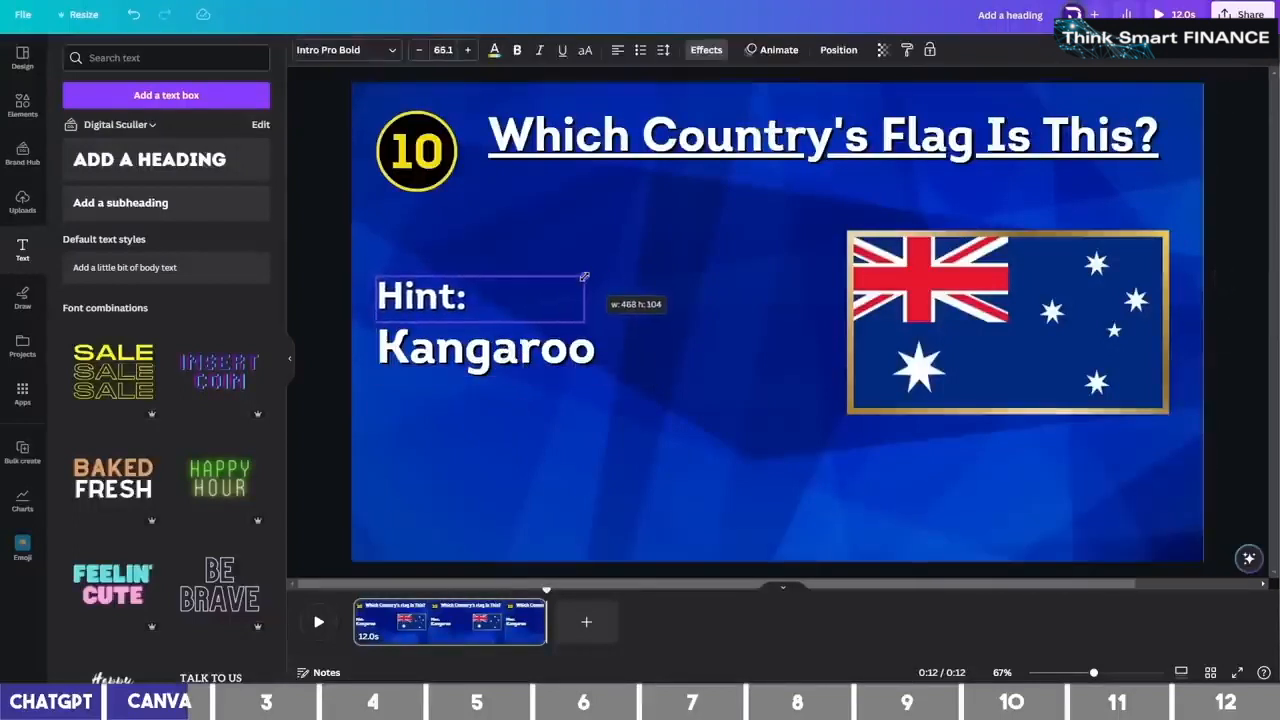
{"action": "left_click", "coordinate": [543, 370]}
{"action": "left_click", "coordinate": [493, 52]}
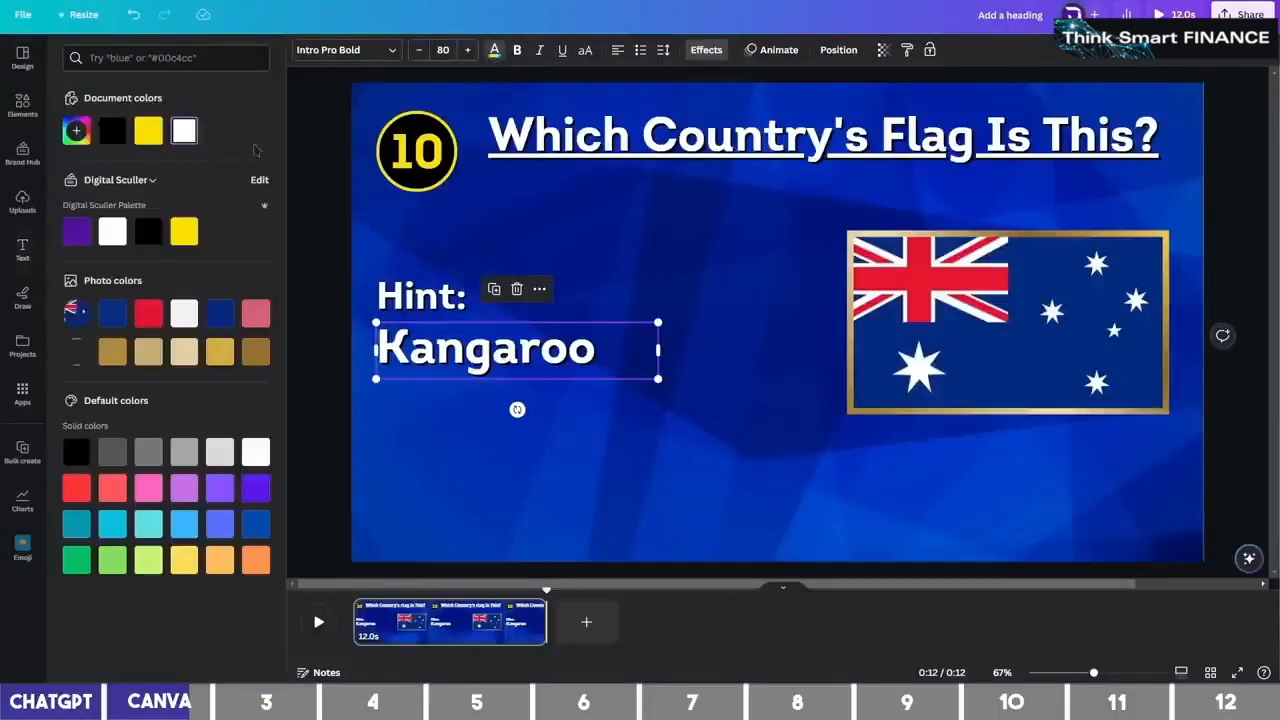
{"action": "left_click", "coordinate": [155, 135]}
{"action": "left_click", "coordinate": [602, 283]}
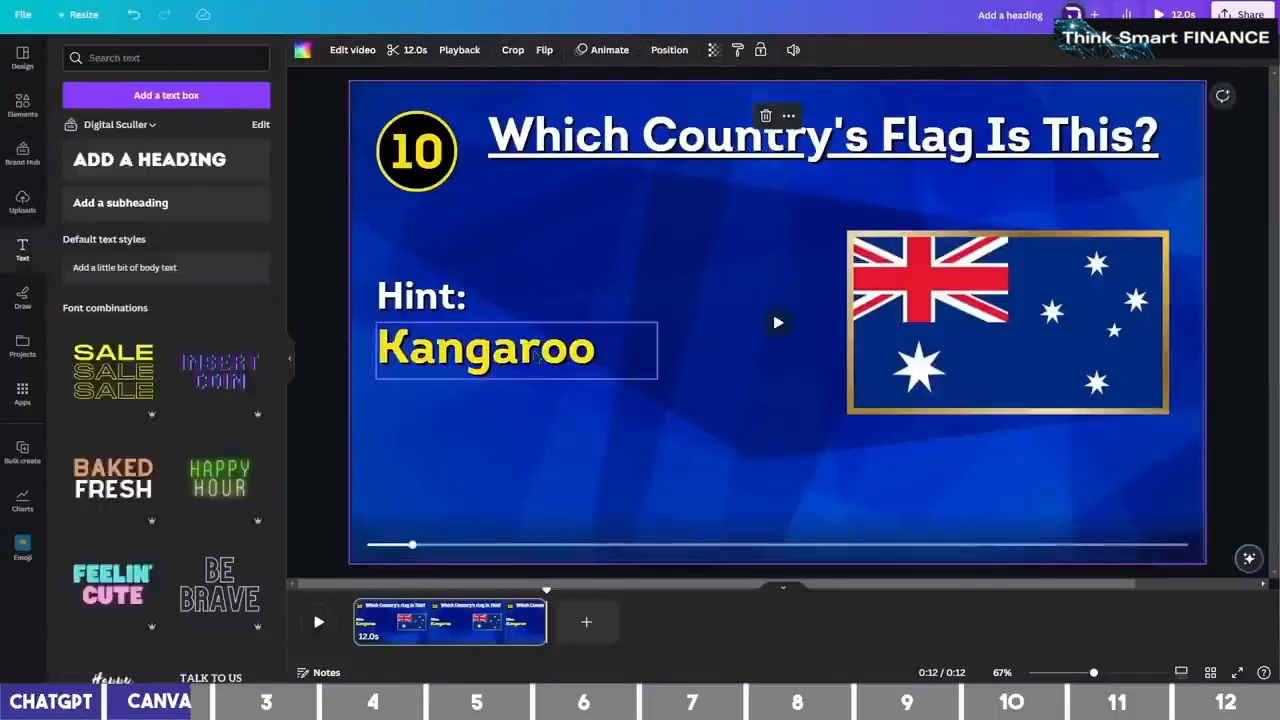
Duplicate the yellow Kangaroo text to the lower middle, centre it and paste 'Australia' from ChatGPT
{"action": "left_click", "coordinate": [548, 370]}
{"action": "key", "text": "ctrl+d"}
{"action": "left_click_drag", "start_coordinate": [552, 375], "coordinate": [777, 505]}
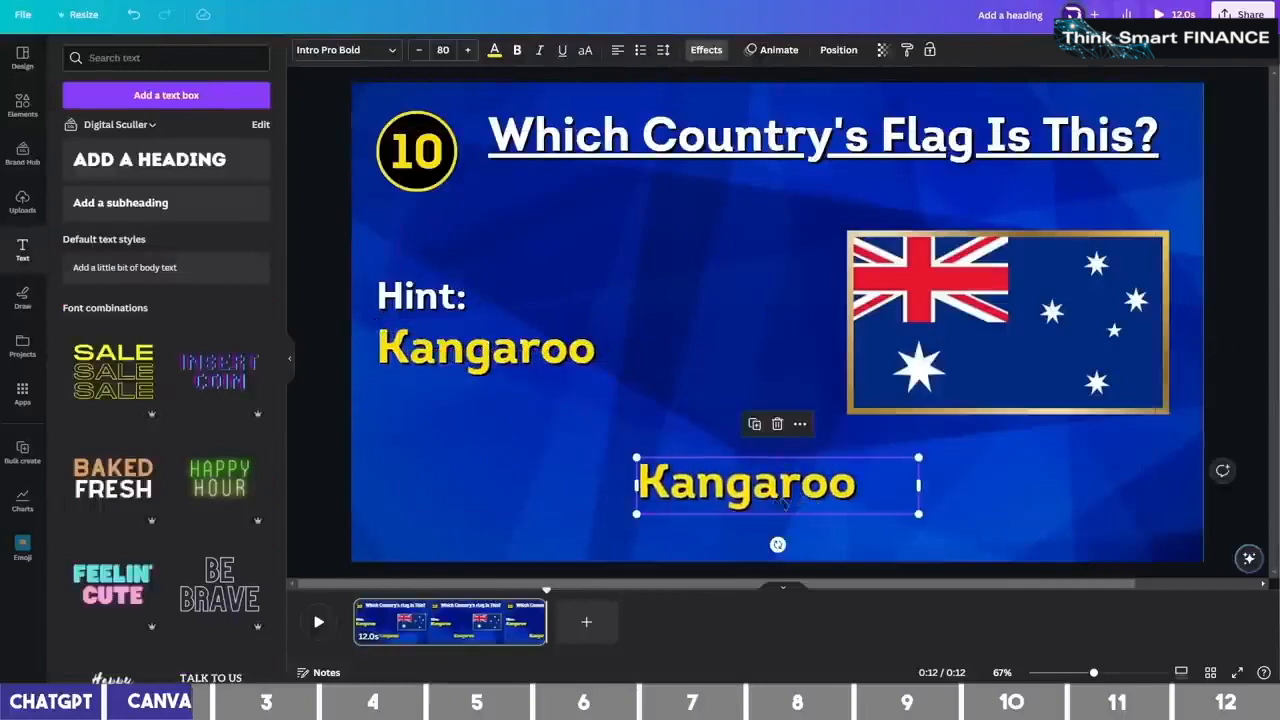
{"action": "left_click", "coordinate": [616, 58]}
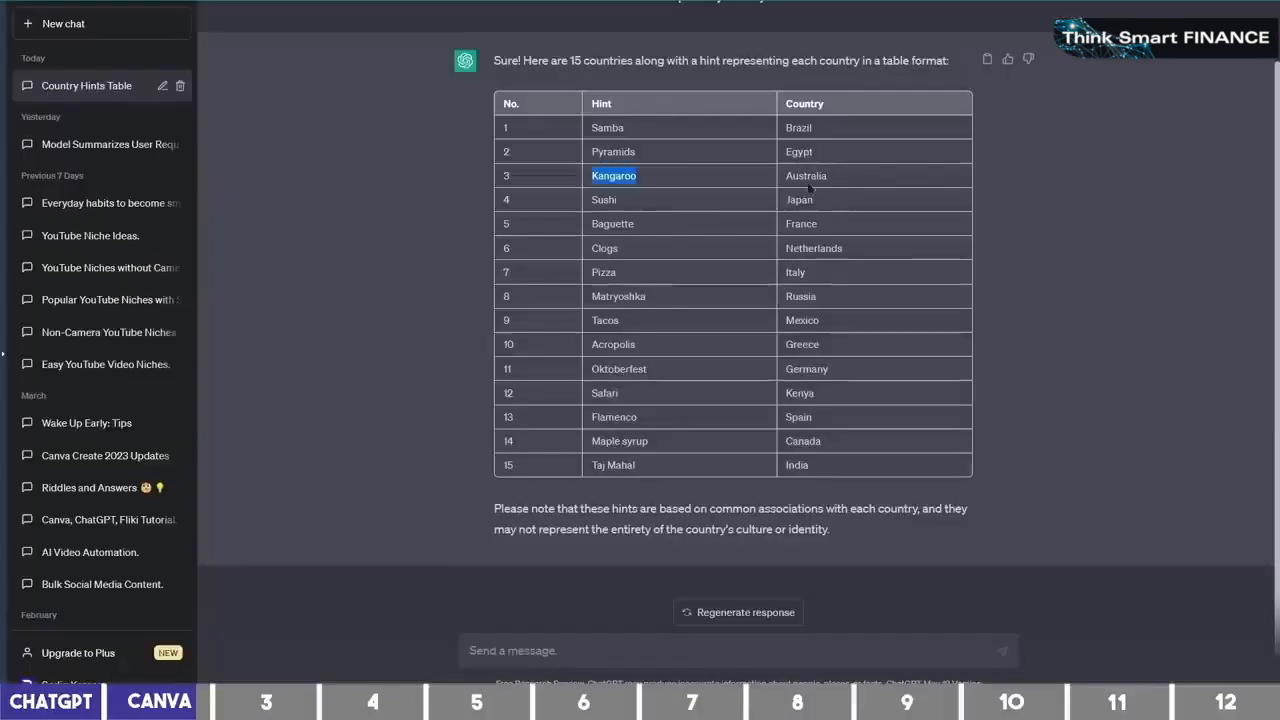
{"action": "double_click", "coordinate": [806, 176]}
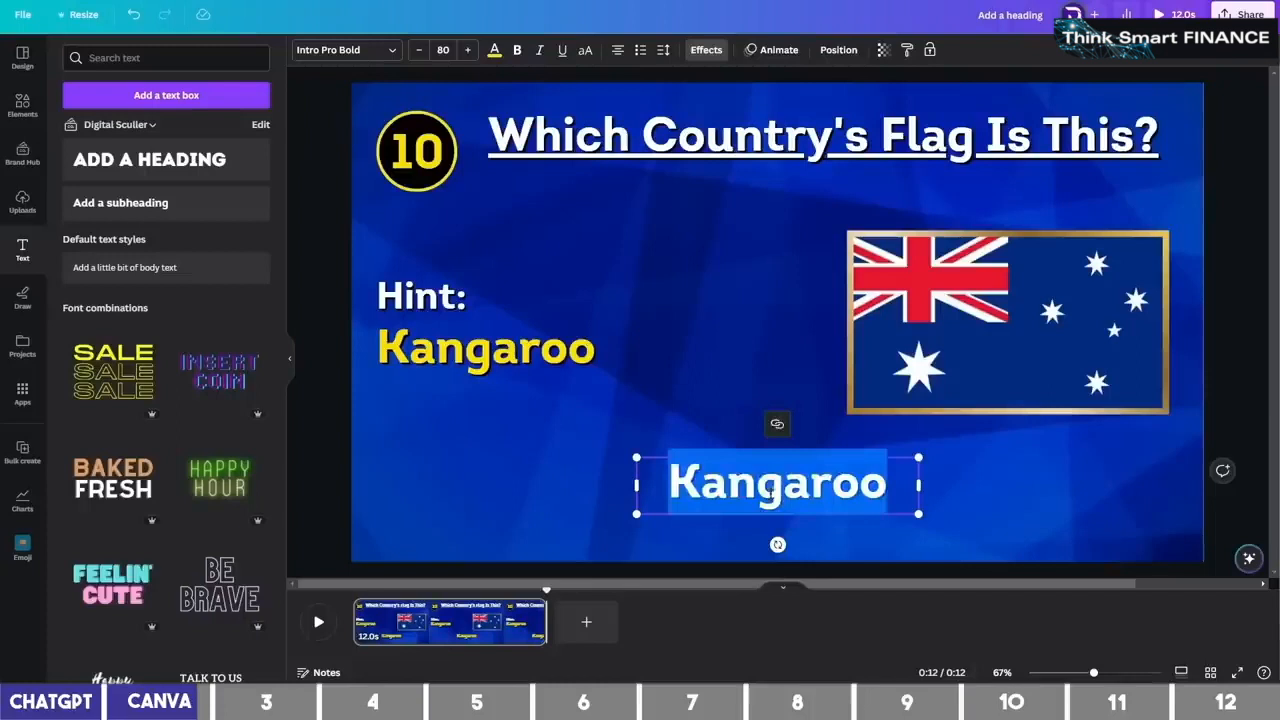
{"action": "type", "text": "Australia"}
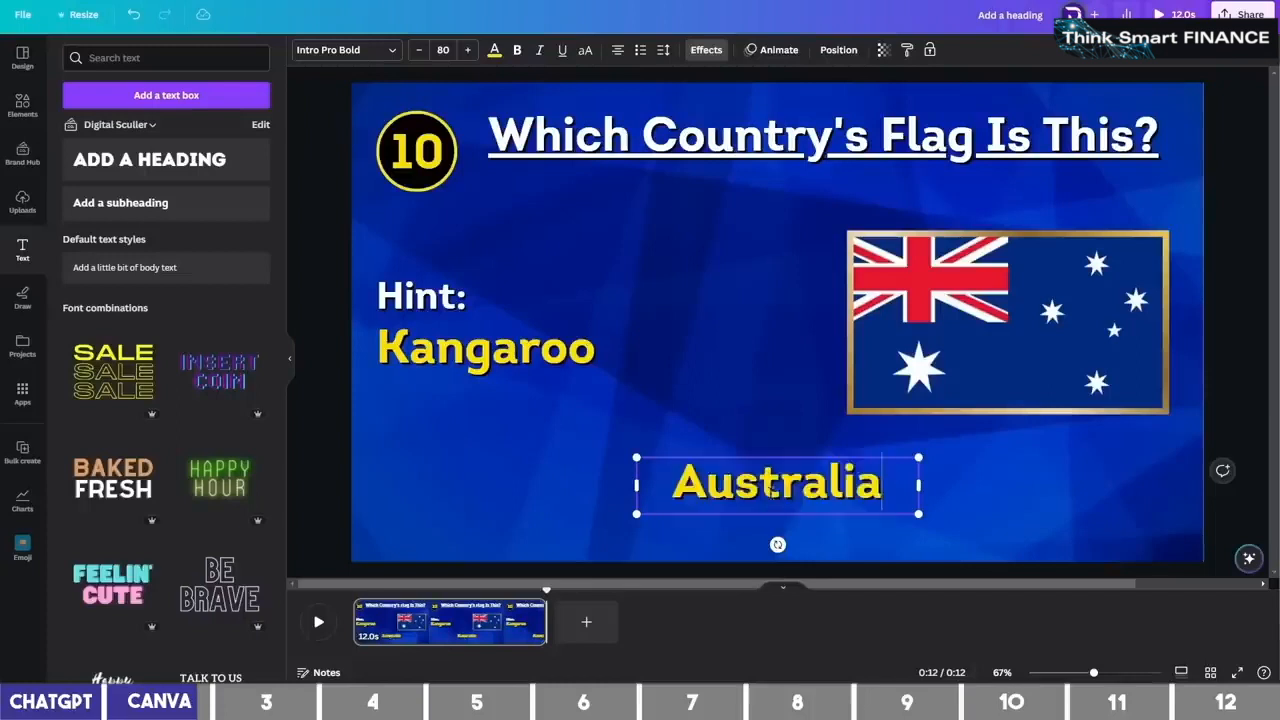
Apply a white Background effect with roundness 50 and spread 50 to the 'Australia' answer
{"action": "key", "text": "Escape"}
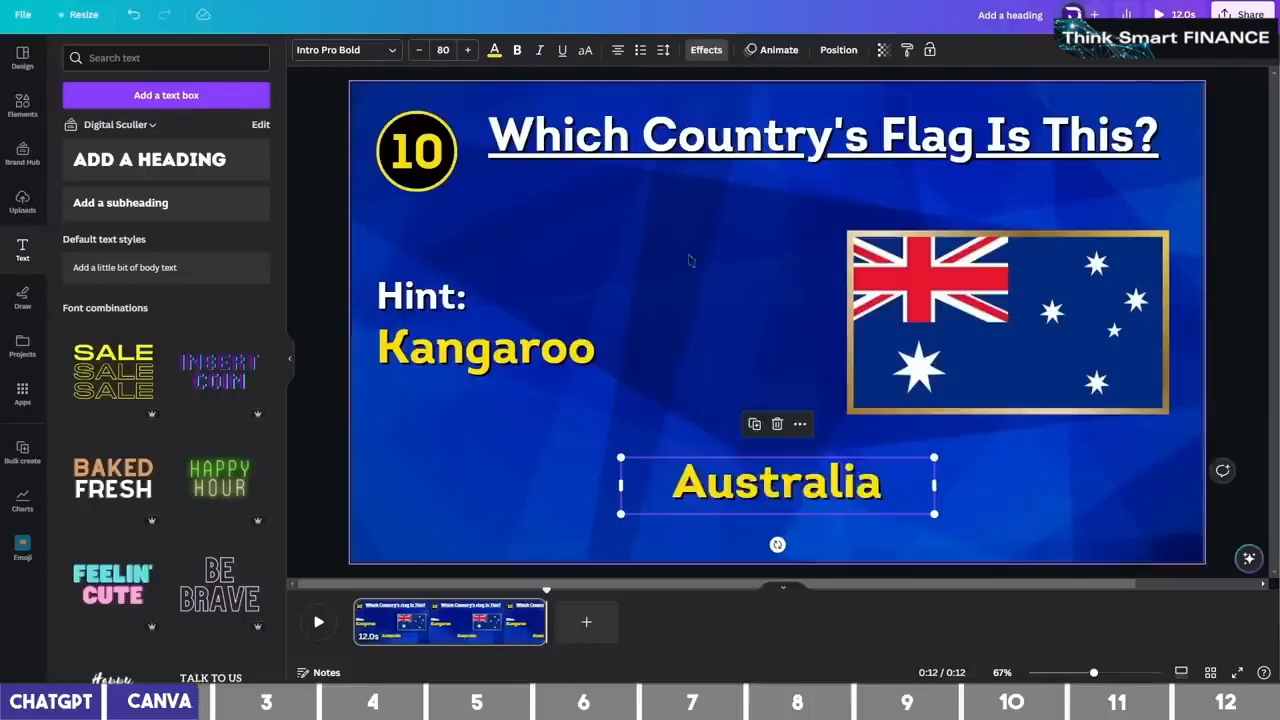
{"action": "left_click", "coordinate": [706, 49]}
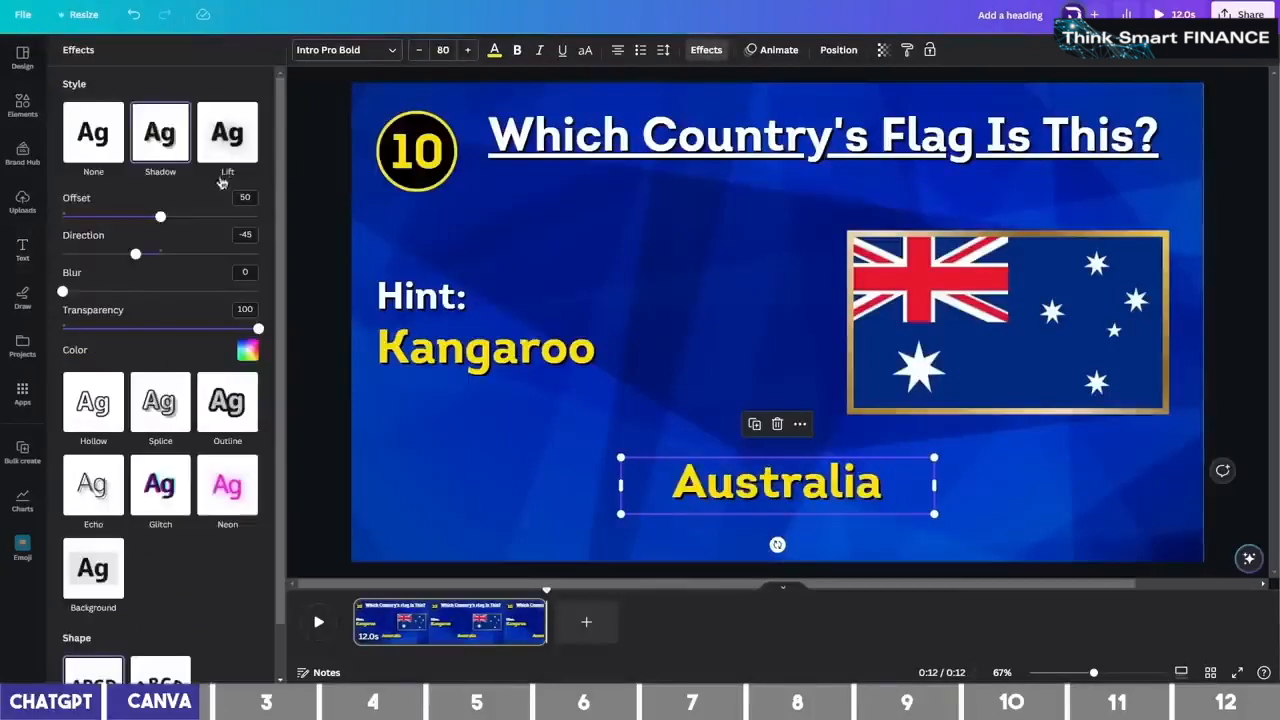
{"action": "scroll", "coordinate": [175, 172], "scroll_direction": "down", "scroll_amount": 1}
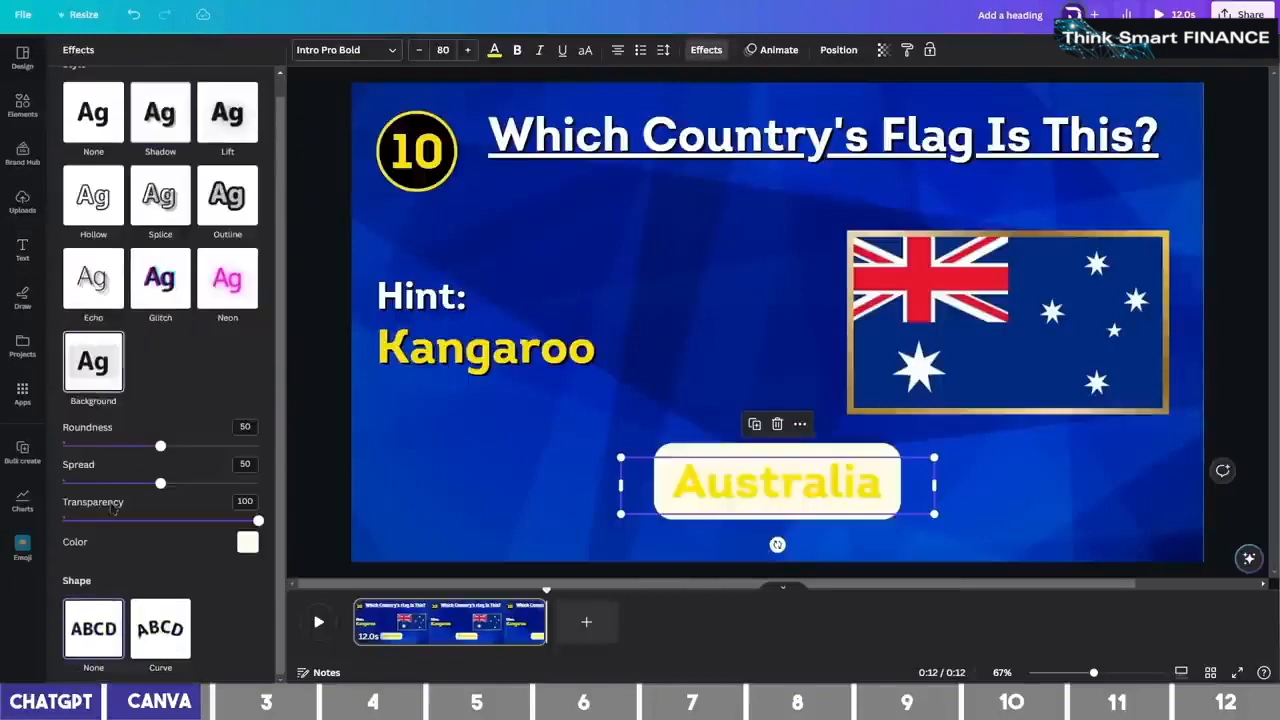
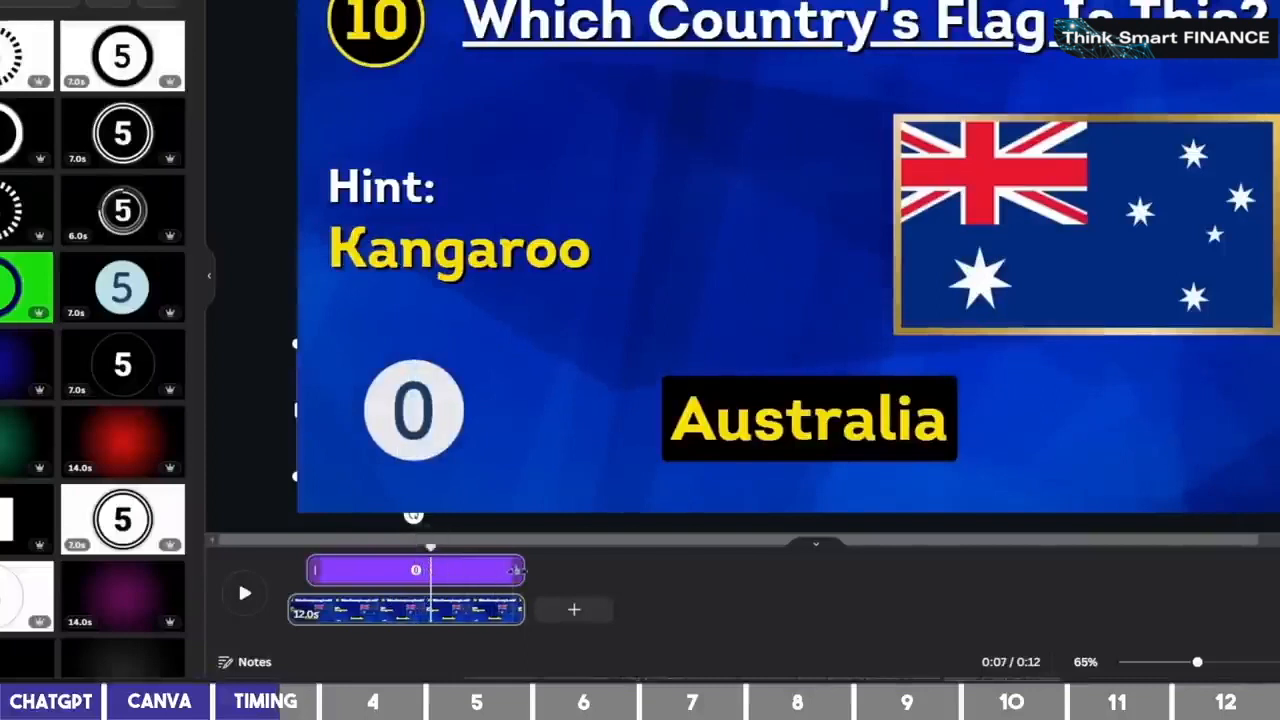
Shorten the countdown clip to about 6.4 seconds and start the Australia answer after it ends
{"action": "left_click_drag", "start_coordinate": [514, 570], "coordinate": [428, 571]}
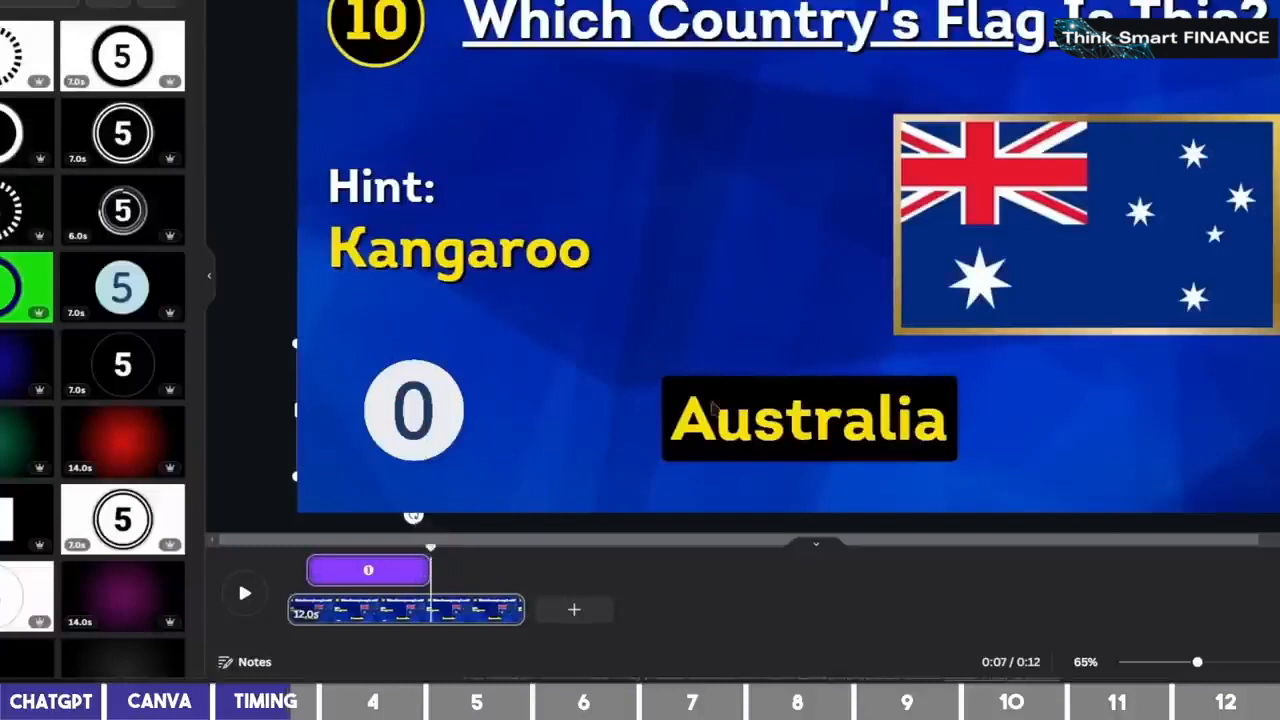
{"action": "left_click", "coordinate": [793, 420]}
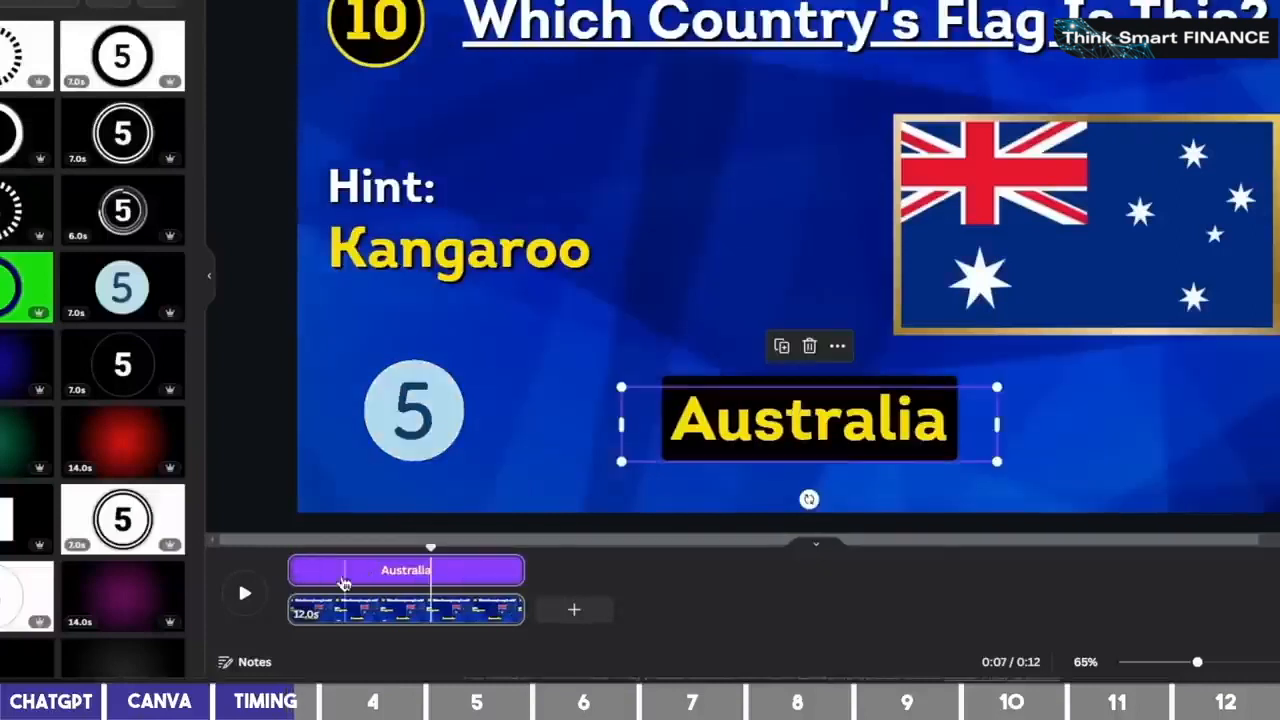
{"action": "left_click_drag", "start_coordinate": [292, 570], "coordinate": [432, 570]}
{"action": "left_click", "coordinate": [914, 292]}
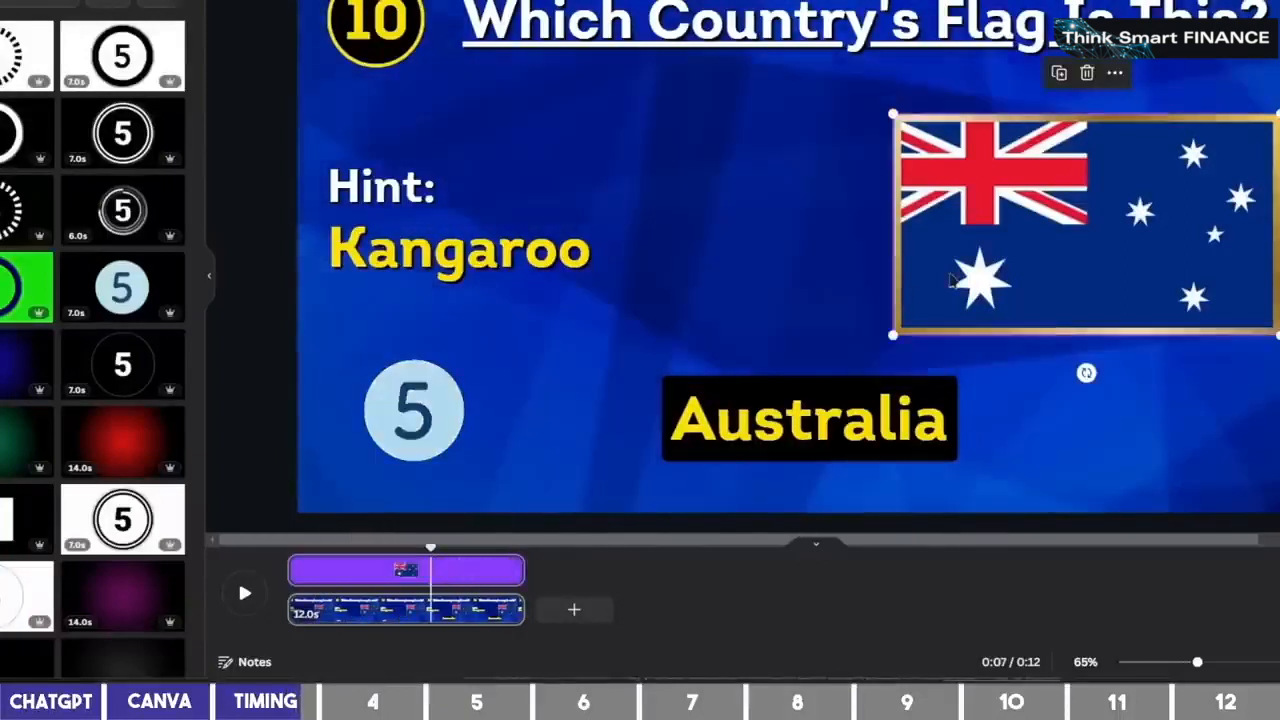
{"action": "left_click_drag", "start_coordinate": [431, 548], "coordinate": [300, 572]}
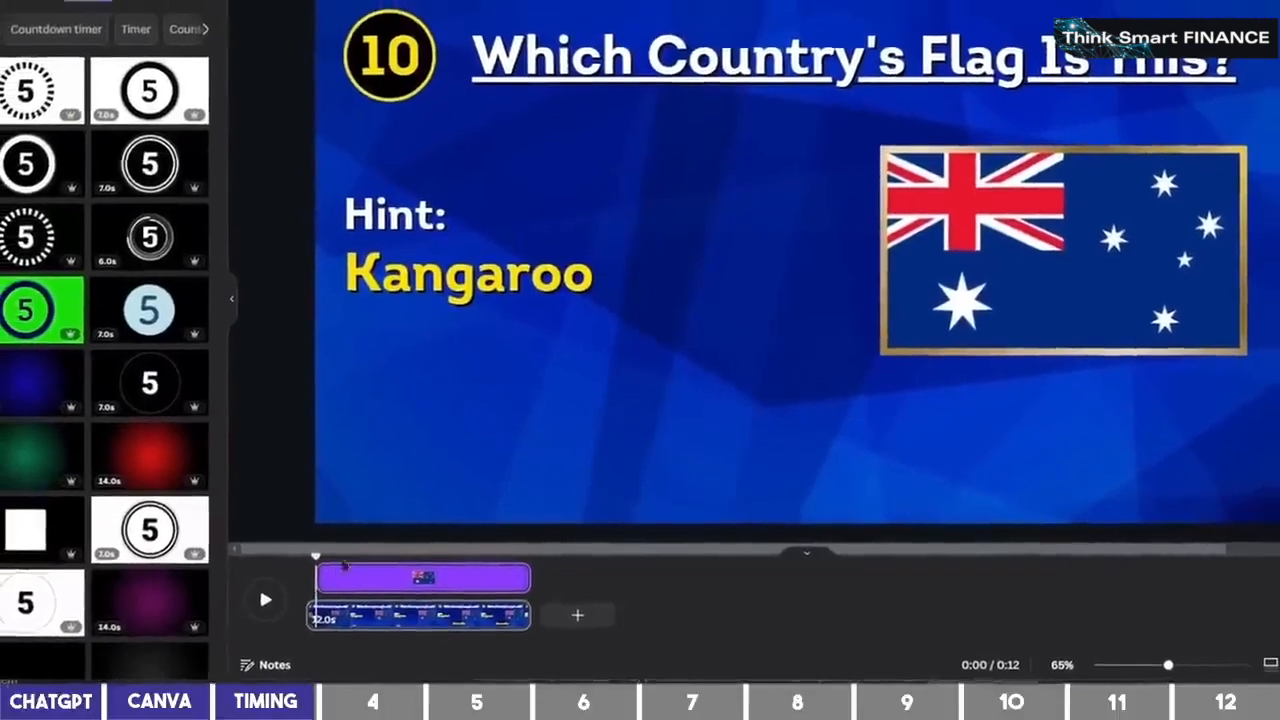
{"action": "left_click_drag", "start_coordinate": [323, 562], "coordinate": [342, 562]}
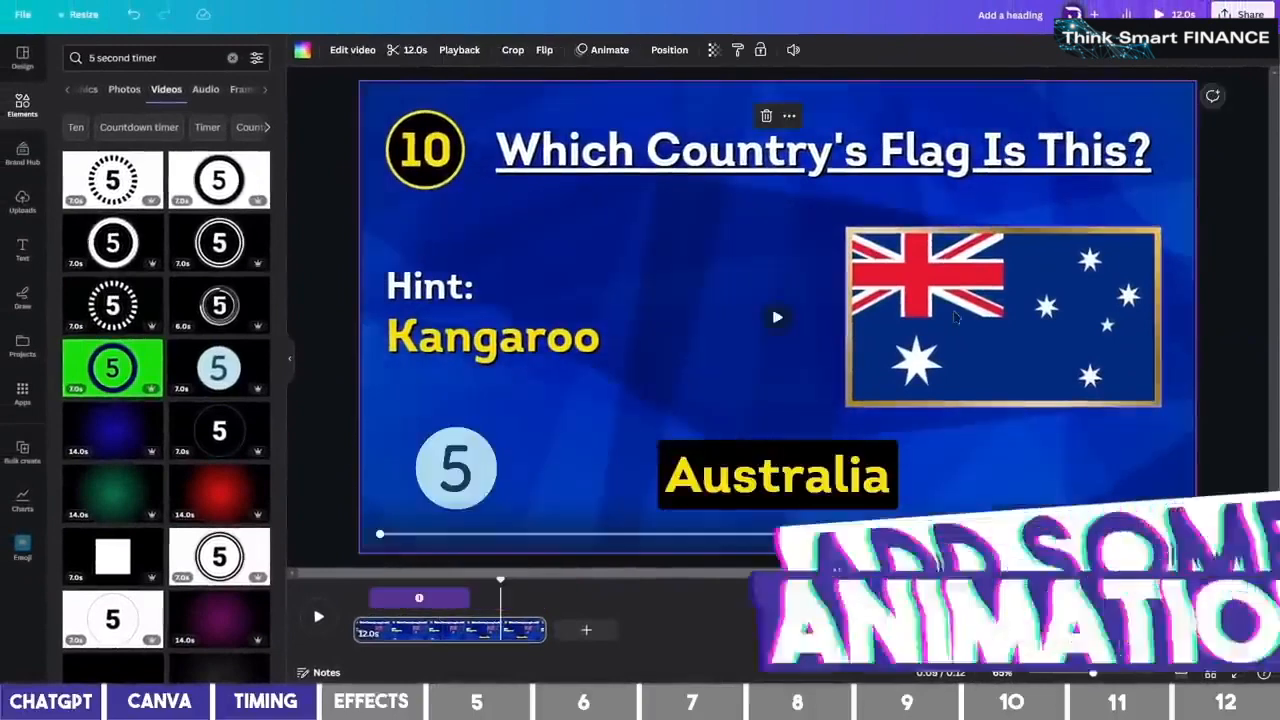
Give the Australian flag a Pop animation and the Kangaroo hint text a Fade
{"action": "left_click", "coordinate": [955, 317]}
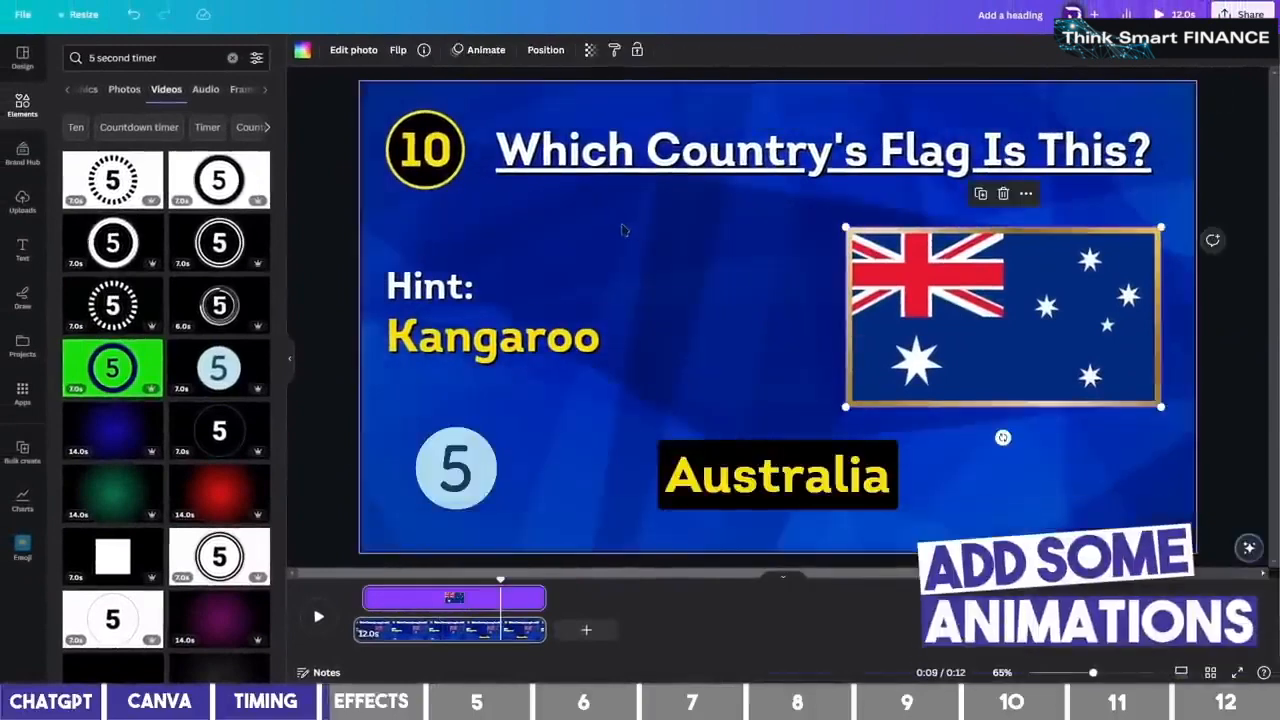
{"action": "left_click", "coordinate": [486, 52]}
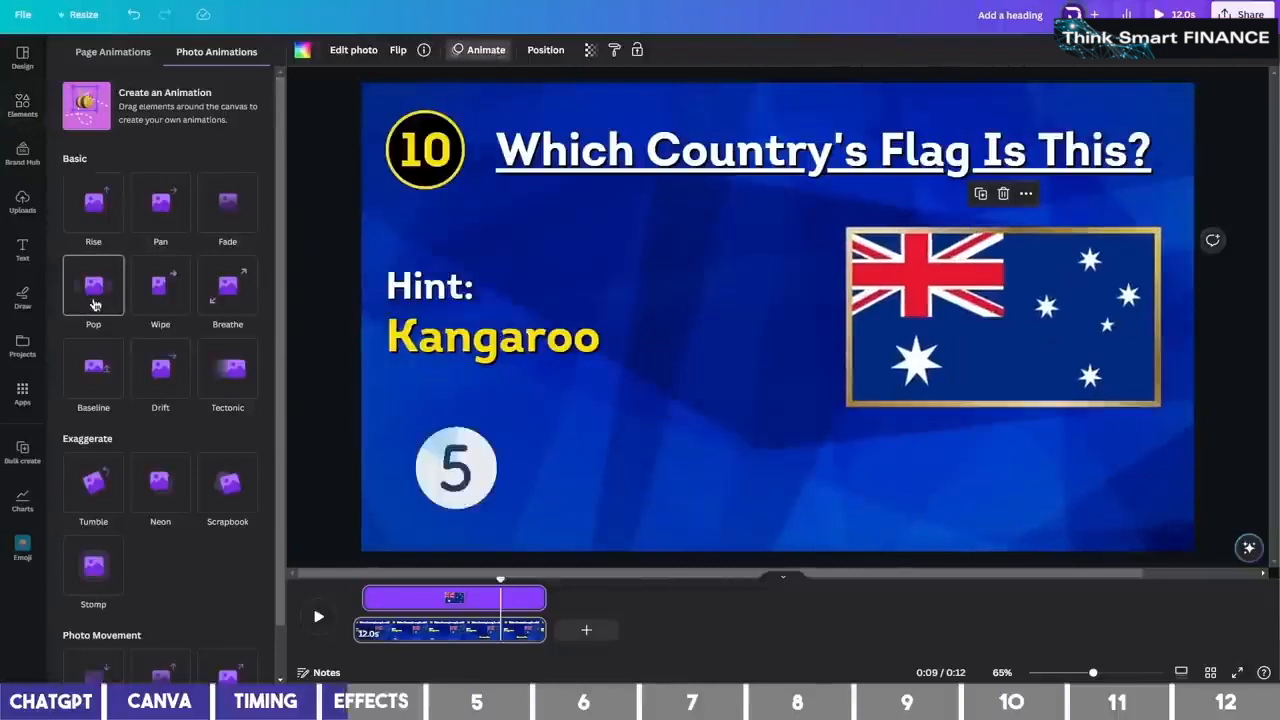
{"action": "left_click", "coordinate": [93, 290]}
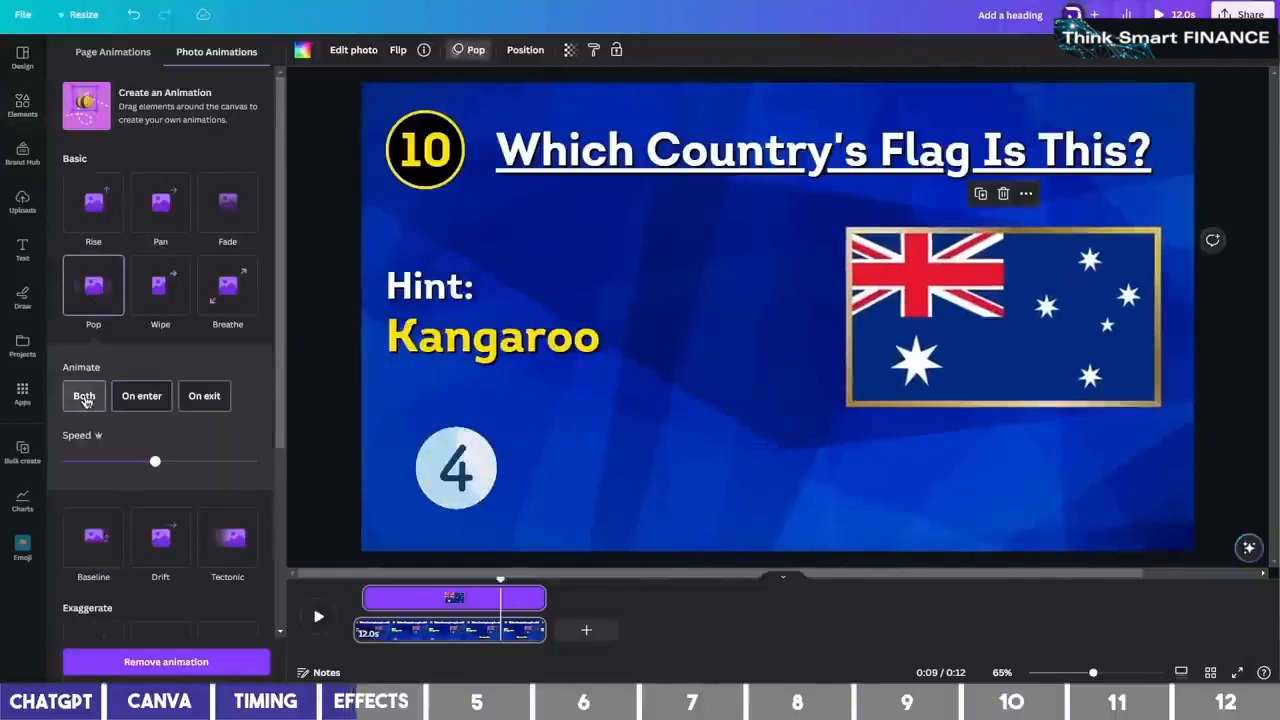
{"action": "left_click", "coordinate": [430, 288]}
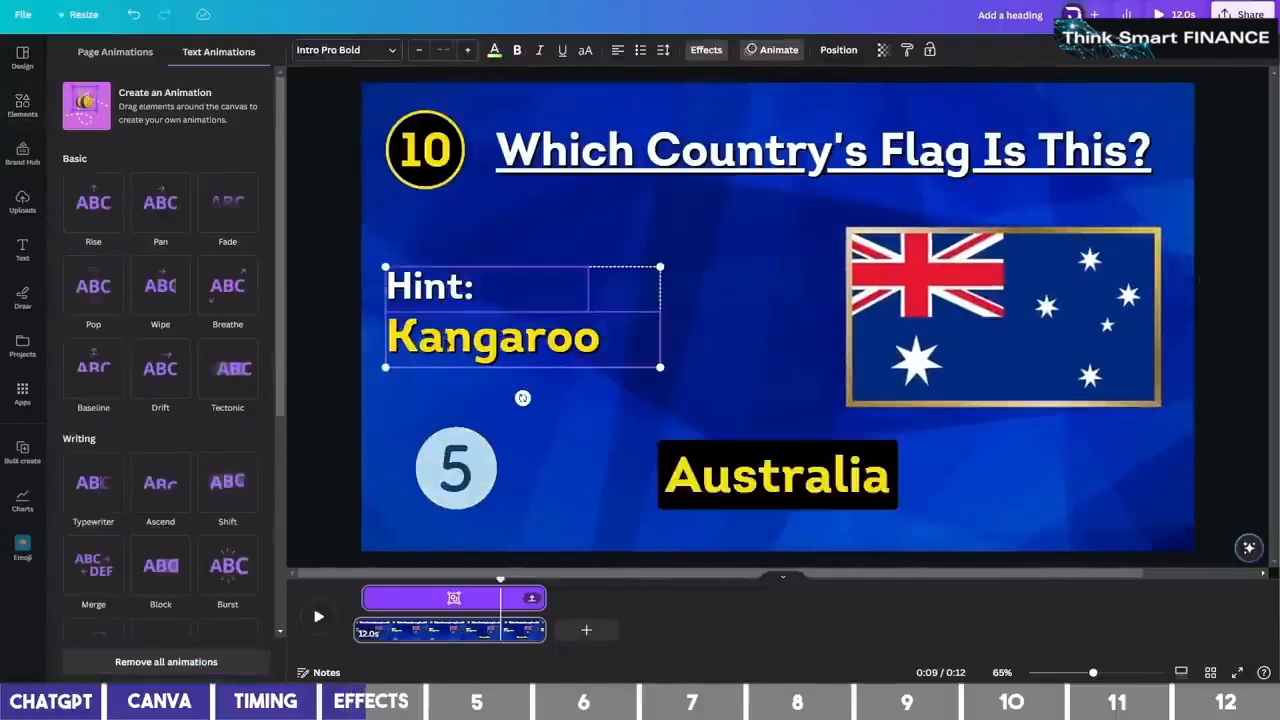
{"action": "left_click", "coordinate": [228, 204]}
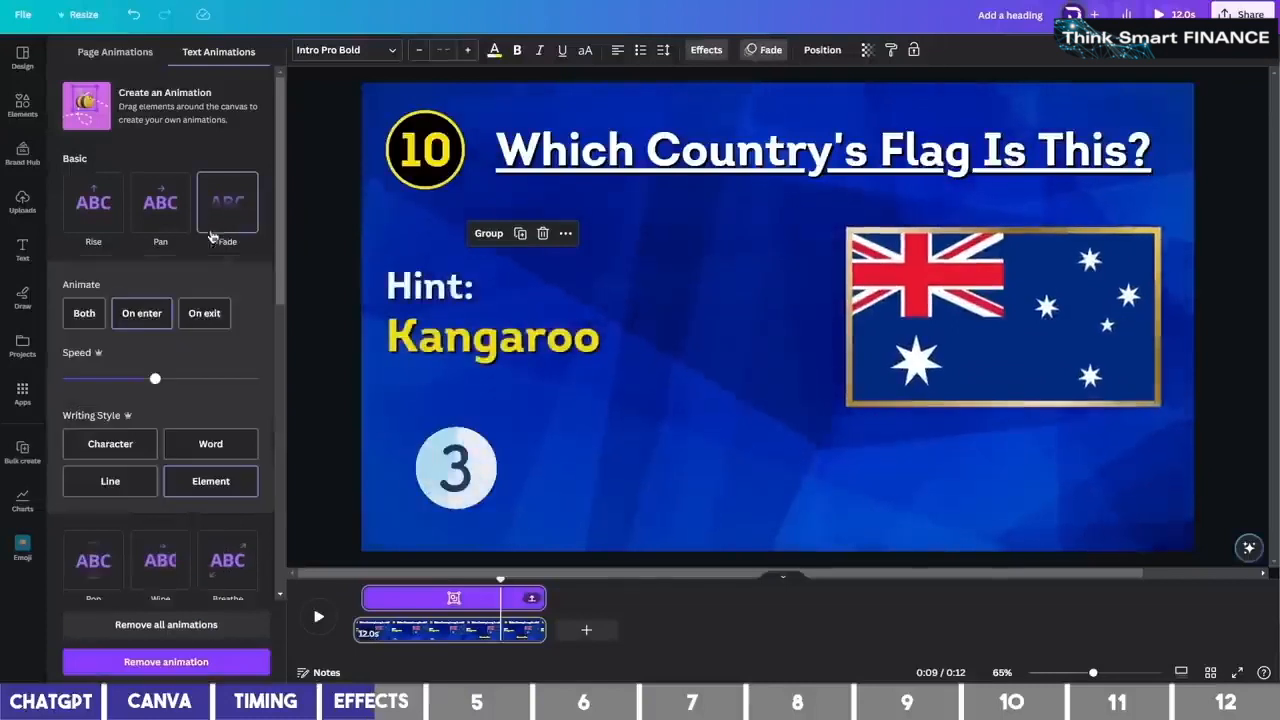
Animate the countdown with Pop on entry and exit, and the Australia answer with Burst
{"action": "left_click", "coordinate": [432, 468]}
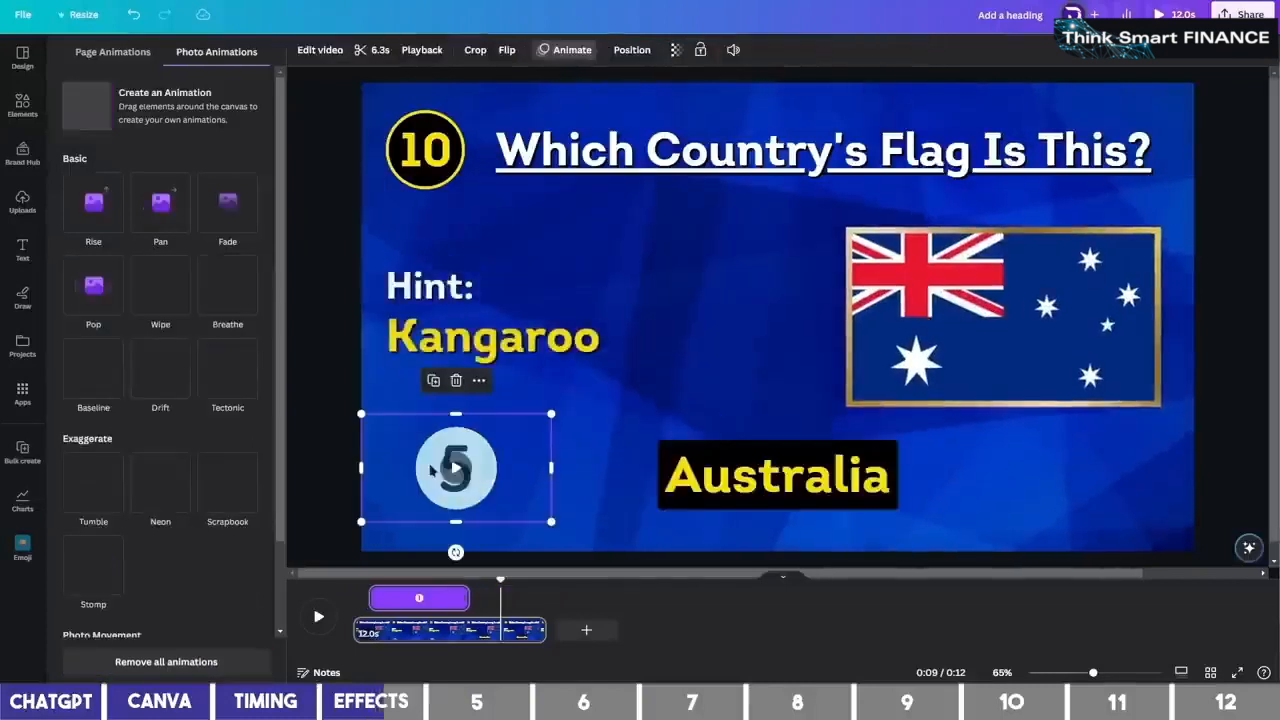
{"action": "left_click", "coordinate": [93, 288]}
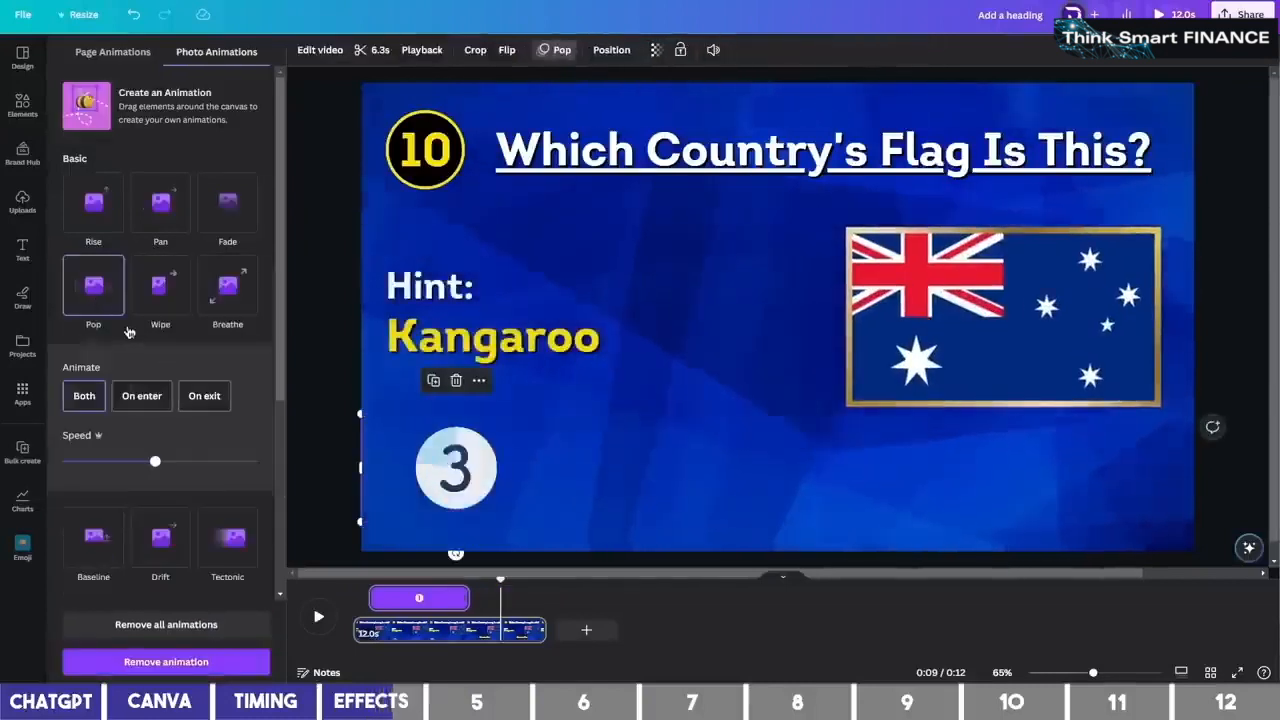
{"action": "left_click", "coordinate": [85, 396]}
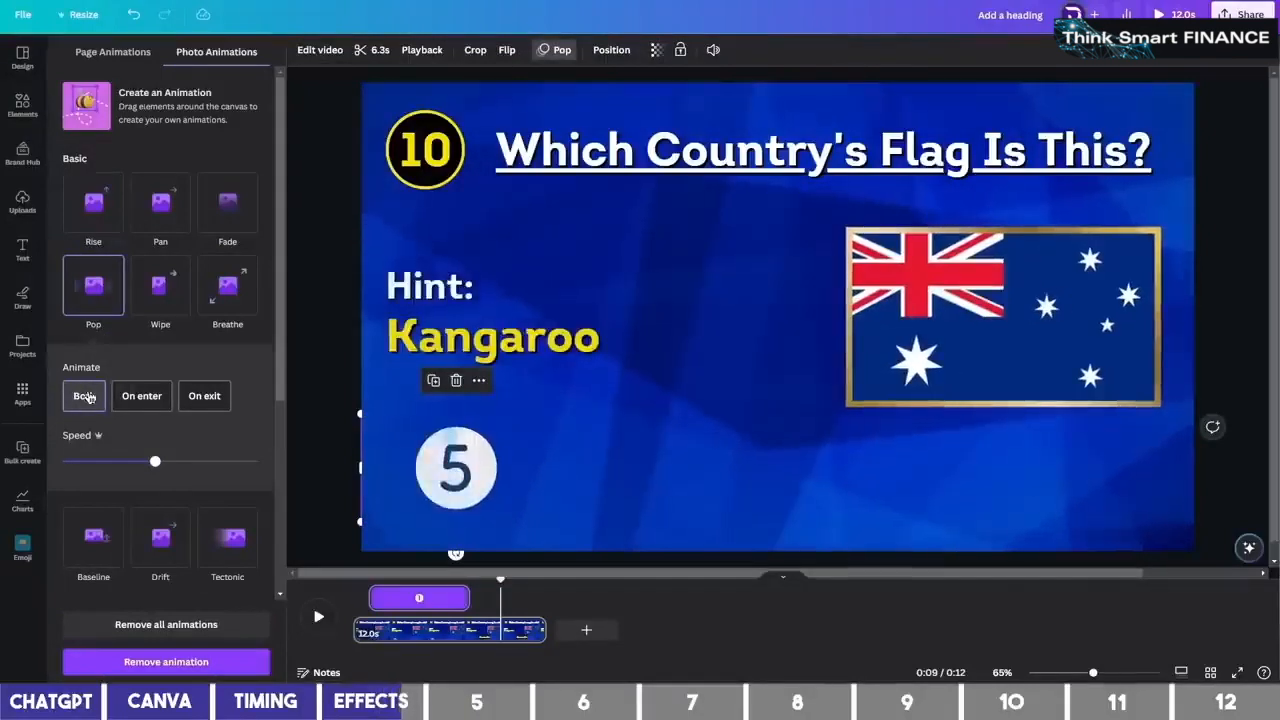
{"action": "left_click", "coordinate": [786, 476]}
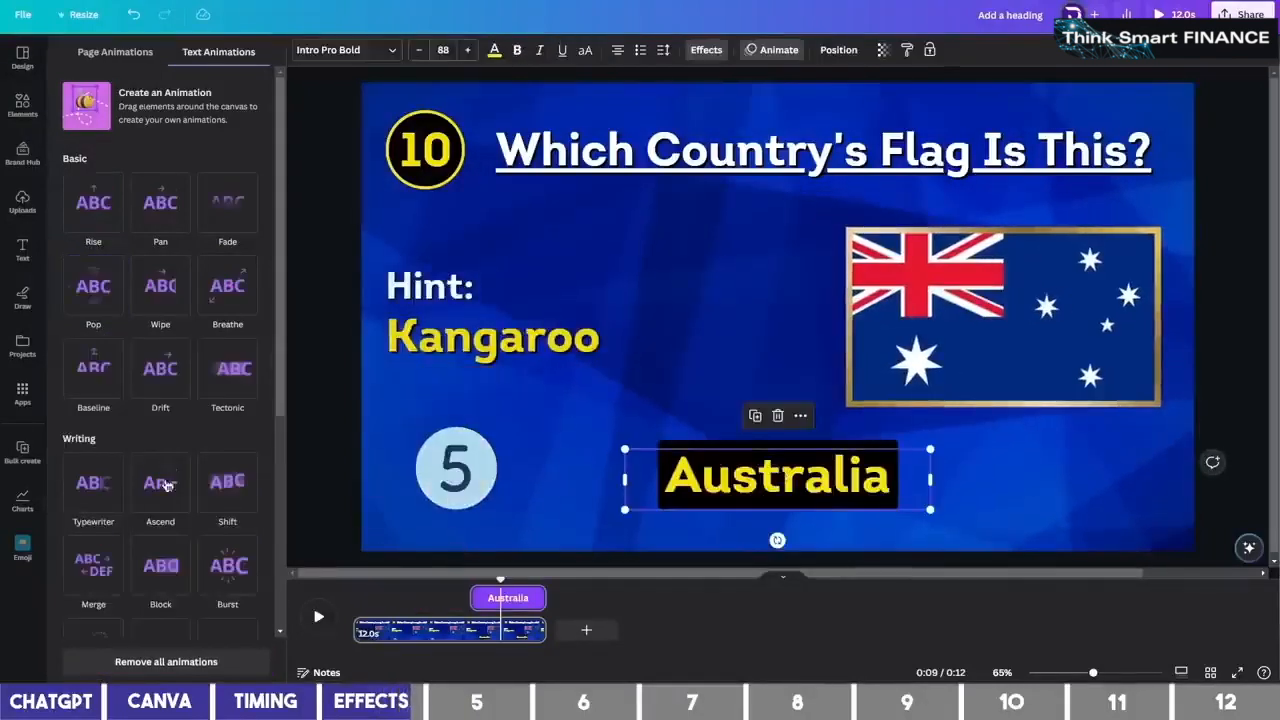
{"action": "scroll", "coordinate": [193, 484], "scroll_direction": "down", "scroll_amount": 1}
{"action": "left_click", "coordinate": [227, 500]}
{"action": "scroll", "coordinate": [150, 480], "scroll_direction": "down", "scroll_amount": 1}
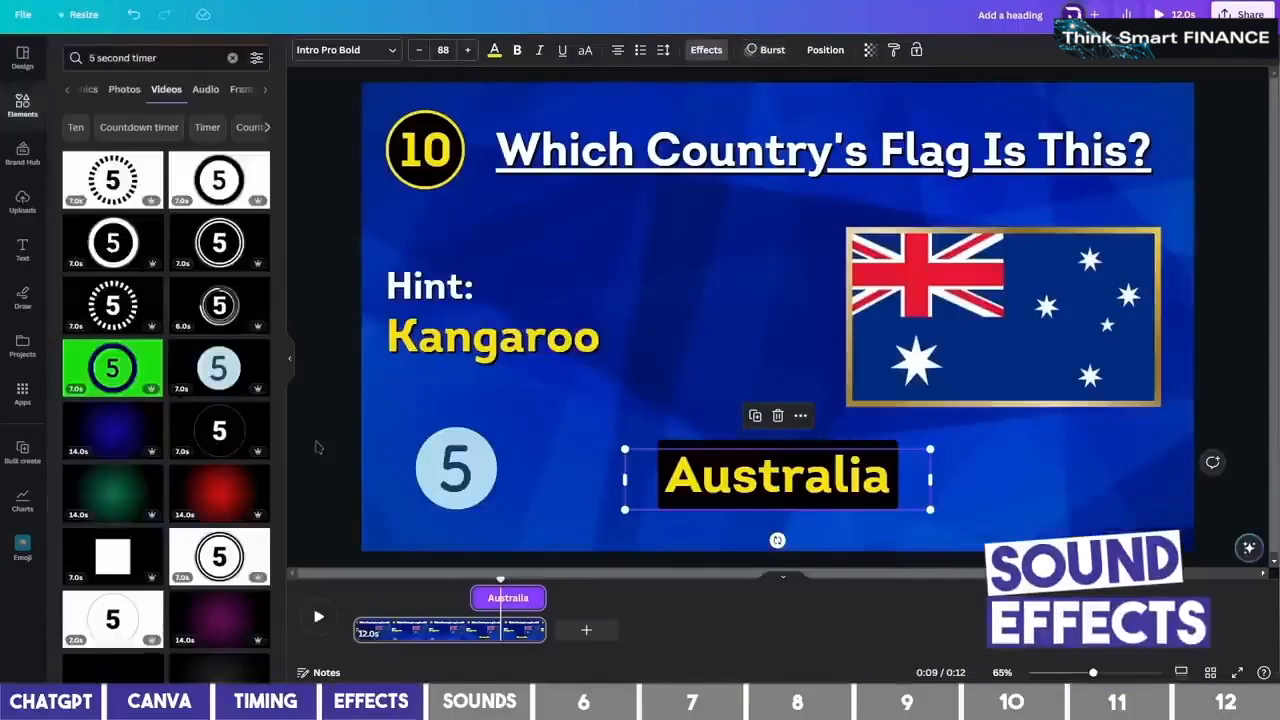
Add the Champagne Cork Pop 1 sound at the start of the slide
{"action": "left_click", "coordinate": [120, 57]}
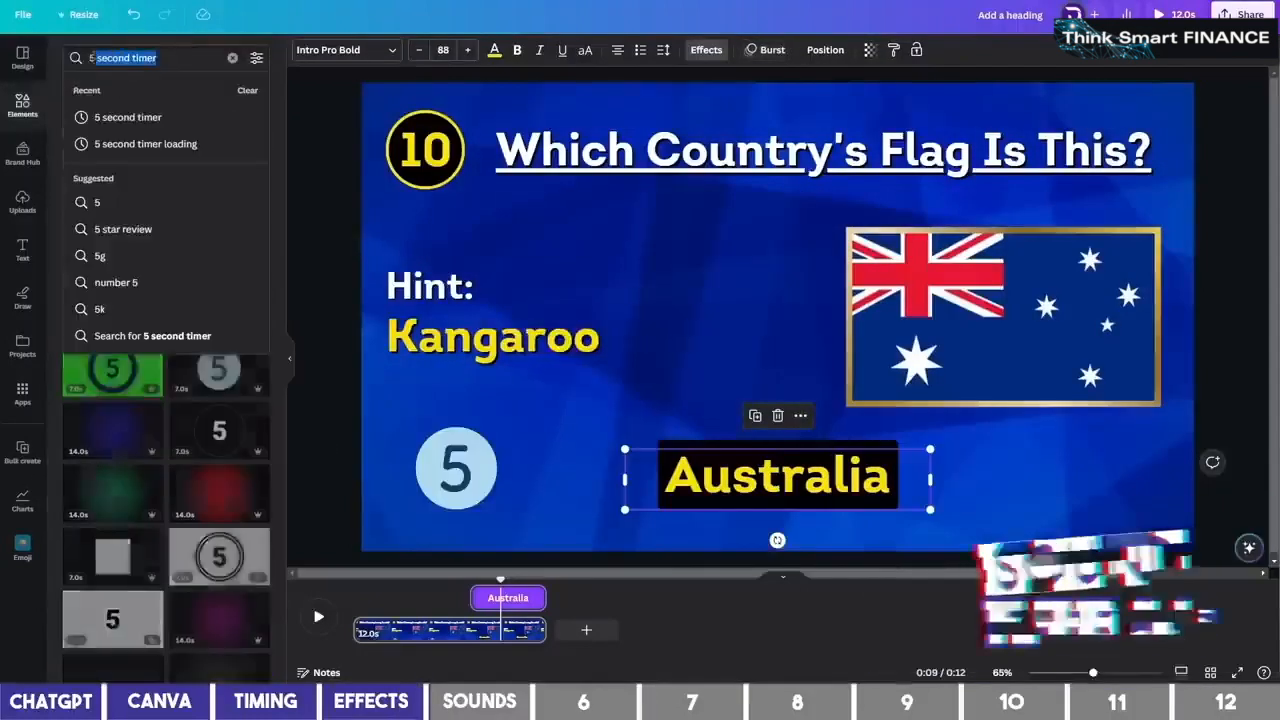
{"action": "key", "text": "BackSpace"}
{"action": "type", "text": "cork"}
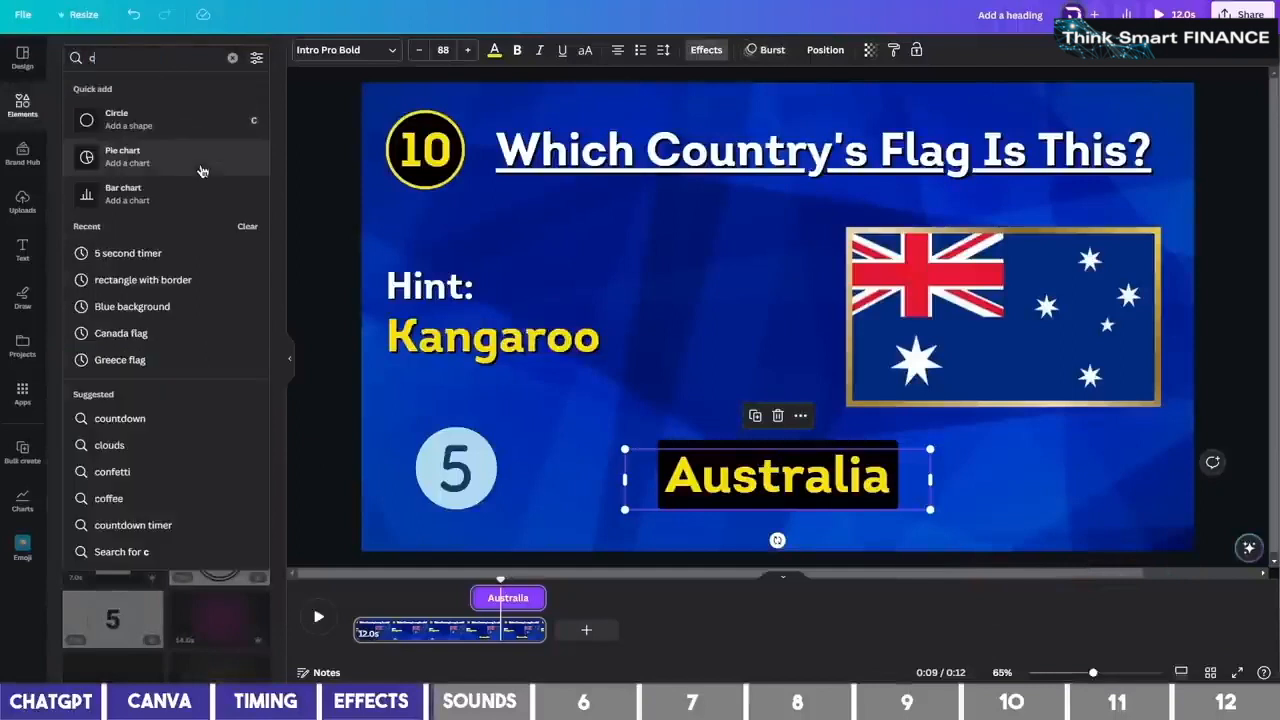
{"action": "key", "text": "Return"}
{"action": "left_click", "coordinate": [205, 89]}
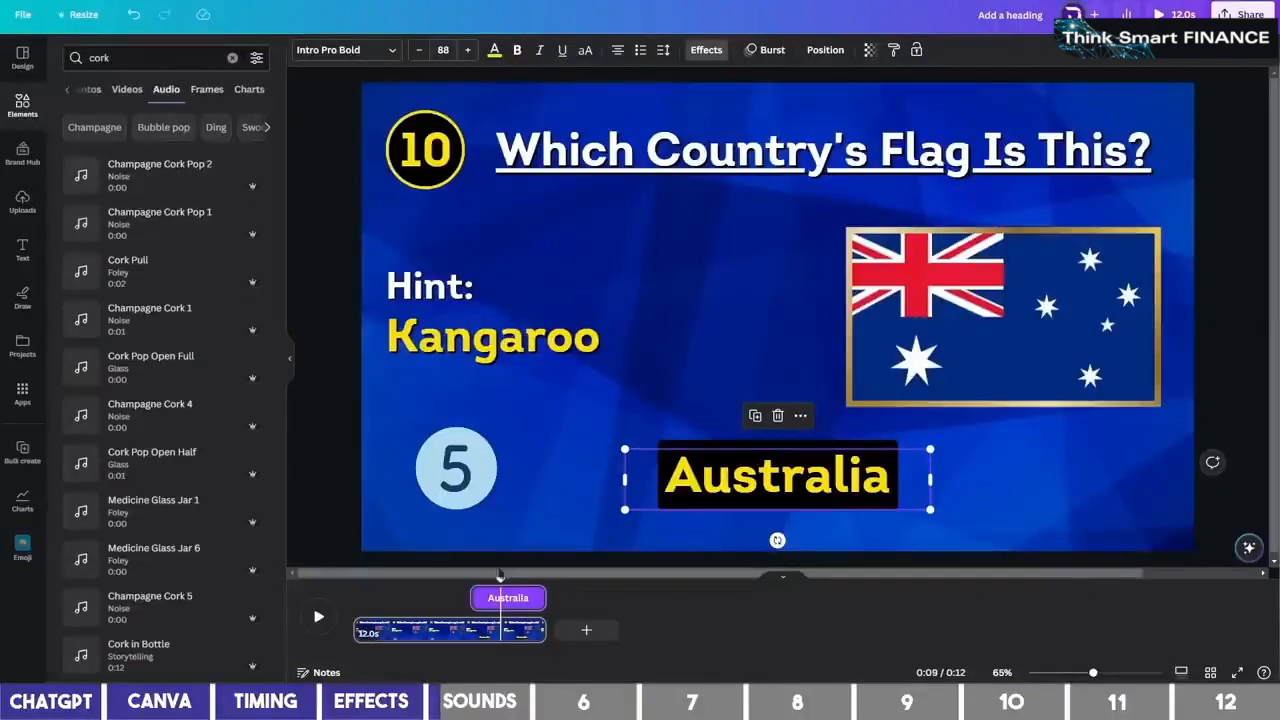
{"action": "left_click_drag", "start_coordinate": [506, 578], "coordinate": [363, 606]}
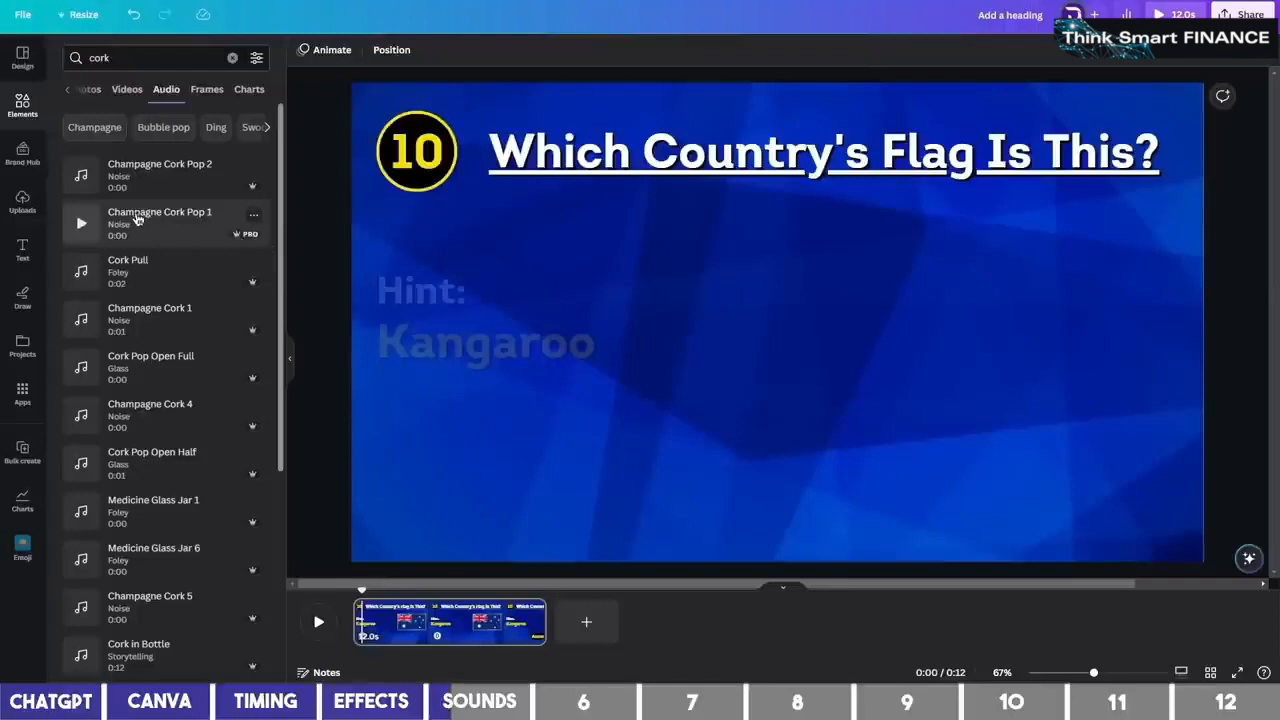
{"action": "left_click", "coordinate": [137, 219]}
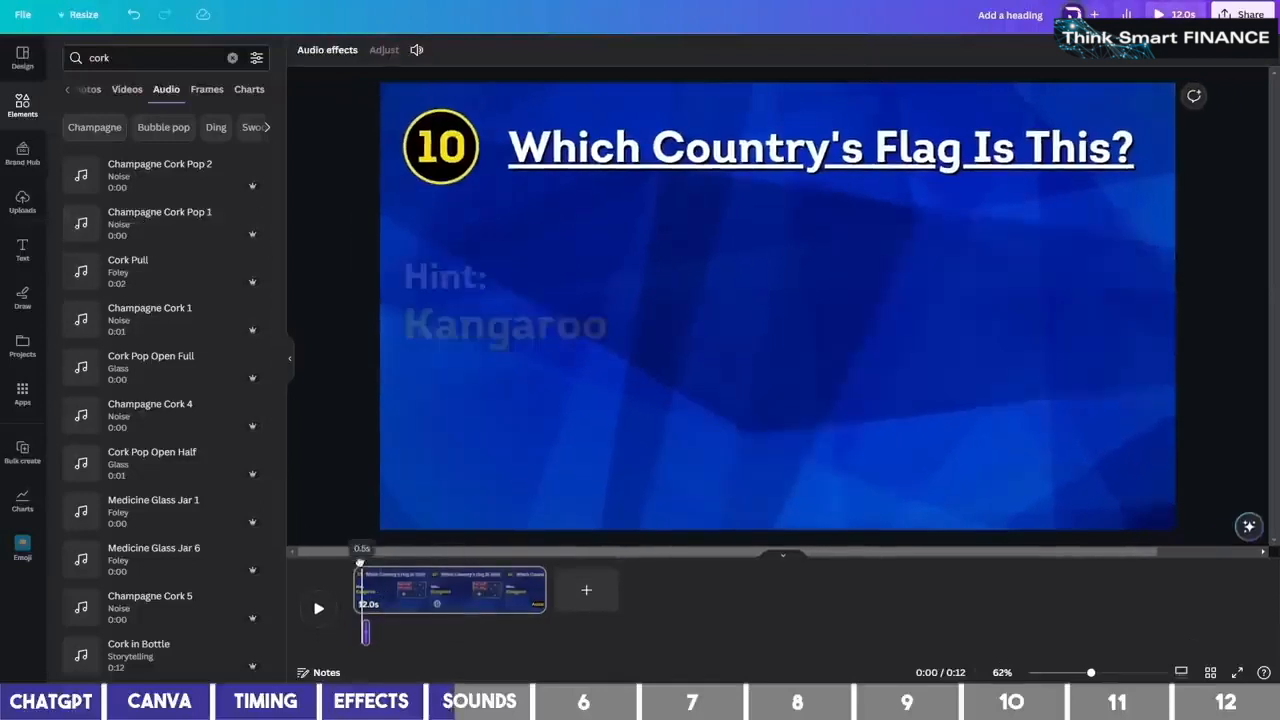
Add the Egg Timer Tic Toc sound from one second, trimmed to end at the reveal
{"action": "left_click_drag", "start_coordinate": [361, 563], "coordinate": [371, 566]}
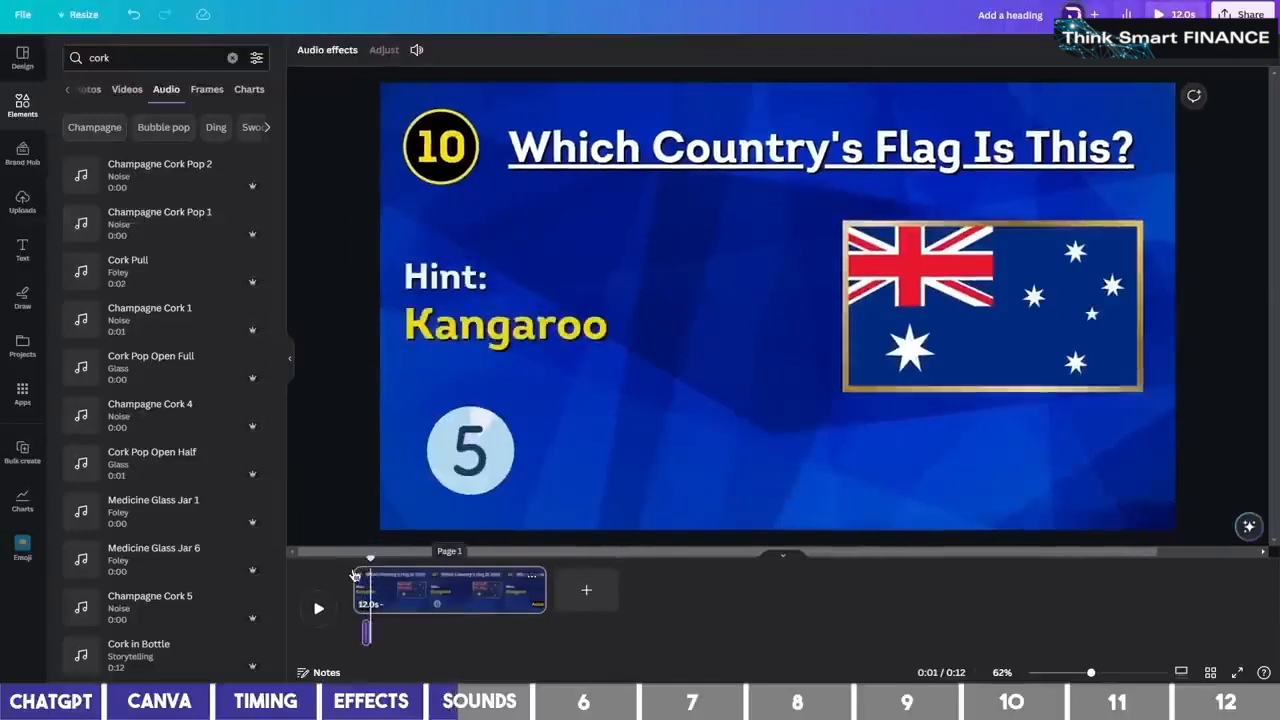
{"action": "left_click", "coordinate": [150, 57]}
{"action": "type", "text": "time"}
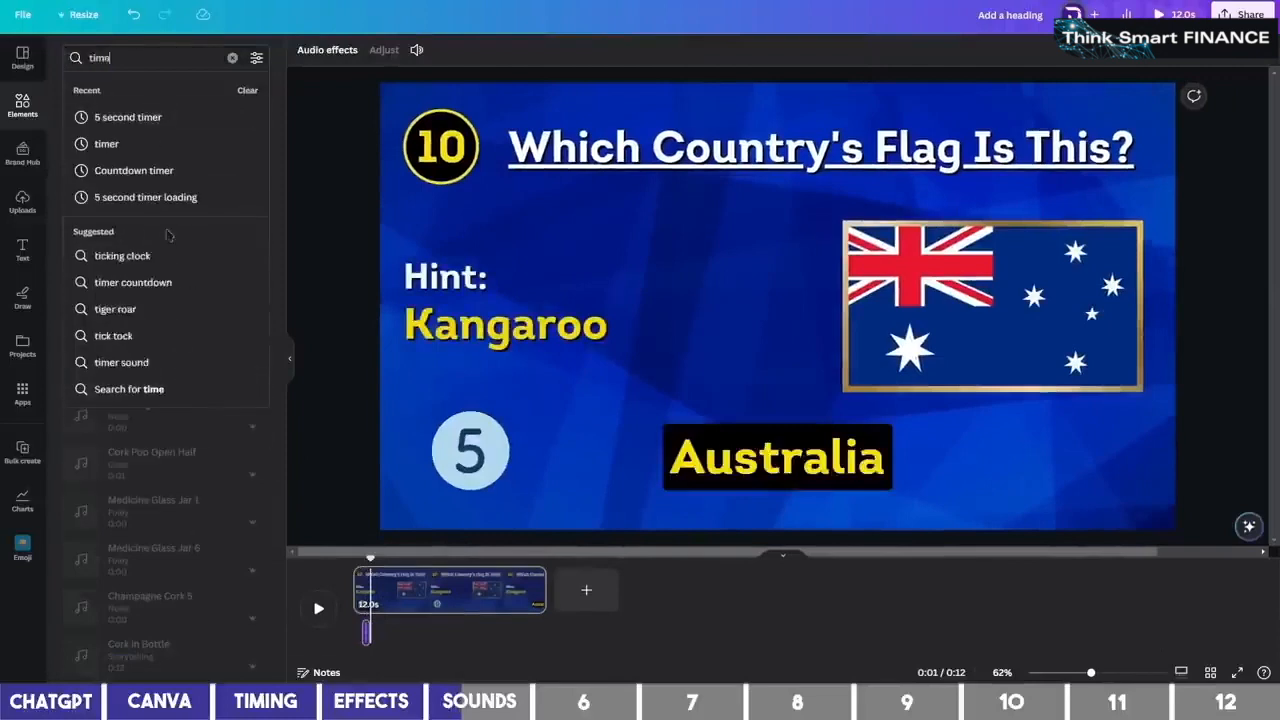
{"action": "type", "text": "r"}
{"action": "key", "text": "Return"}
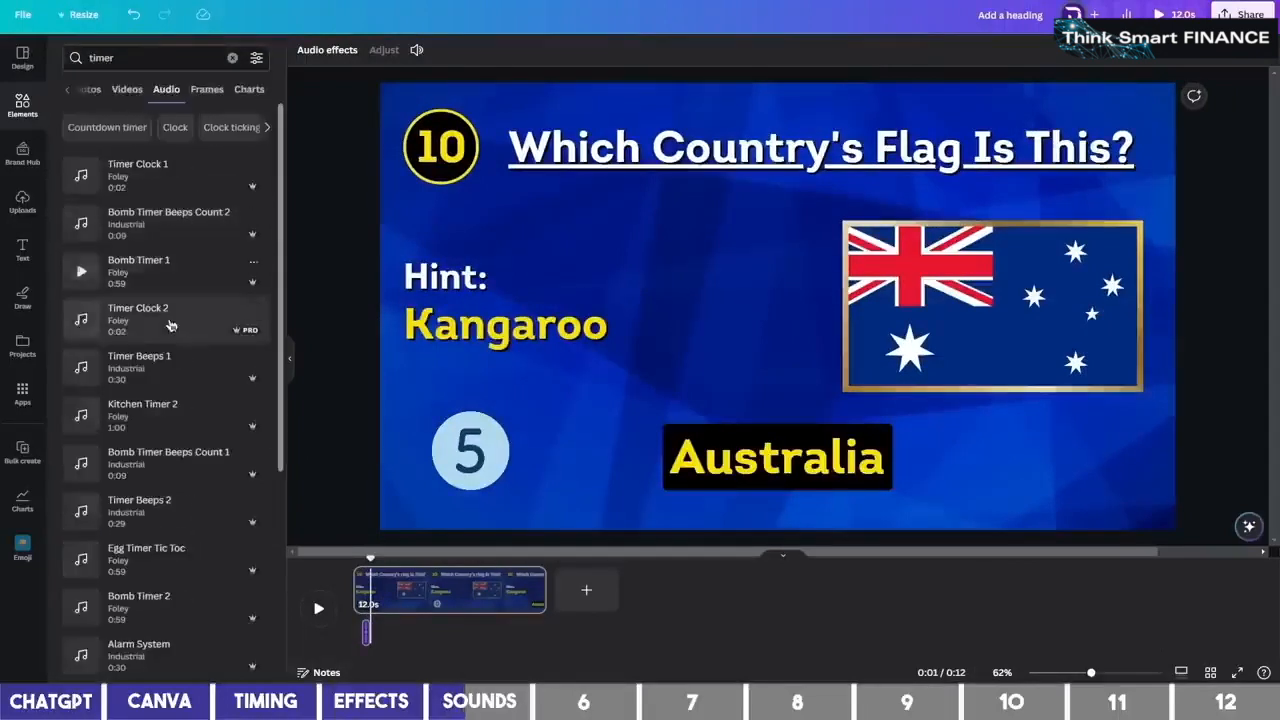
{"action": "scroll", "coordinate": [165, 400], "scroll_direction": "down", "scroll_amount": 1}
{"action": "left_click", "coordinate": [171, 491]}
{"action": "left_click_drag", "start_coordinate": [543, 632], "coordinate": [477, 633]}
{"action": "left_click", "coordinate": [480, 592]}
{"action": "left_click_drag", "start_coordinate": [480, 560], "coordinate": [471, 561]}
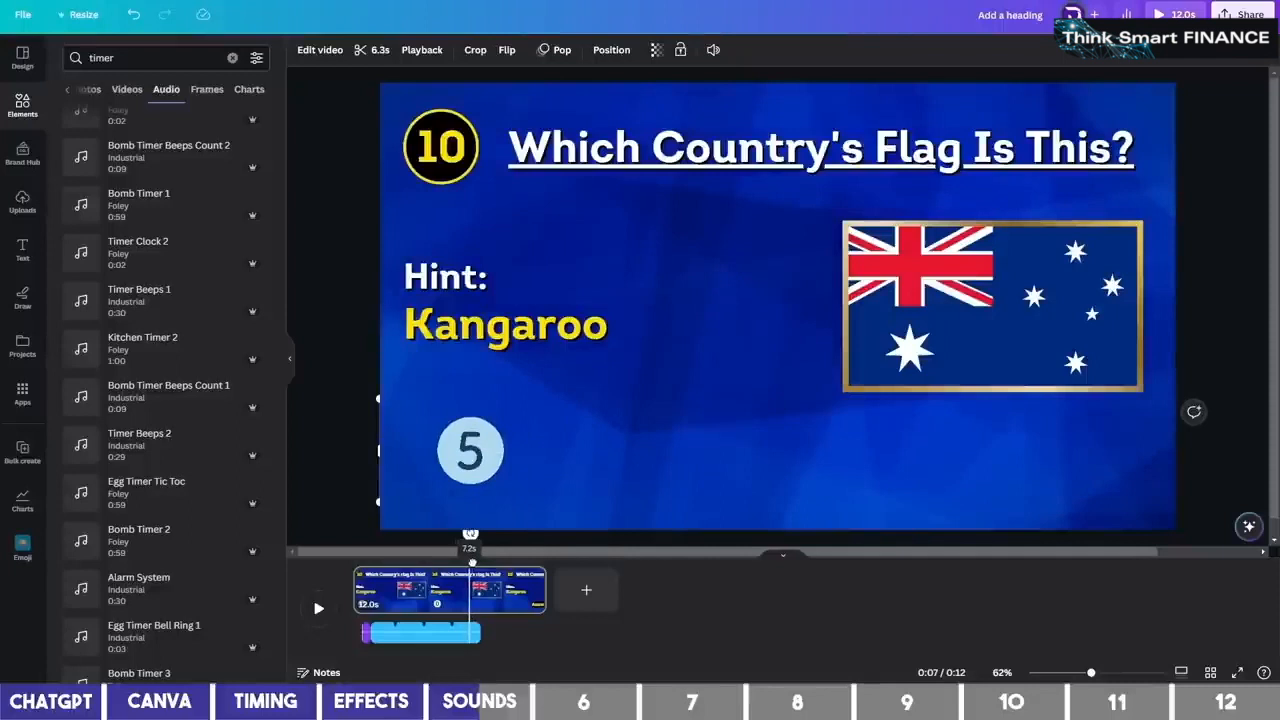
{"action": "left_click", "coordinate": [440, 632]}
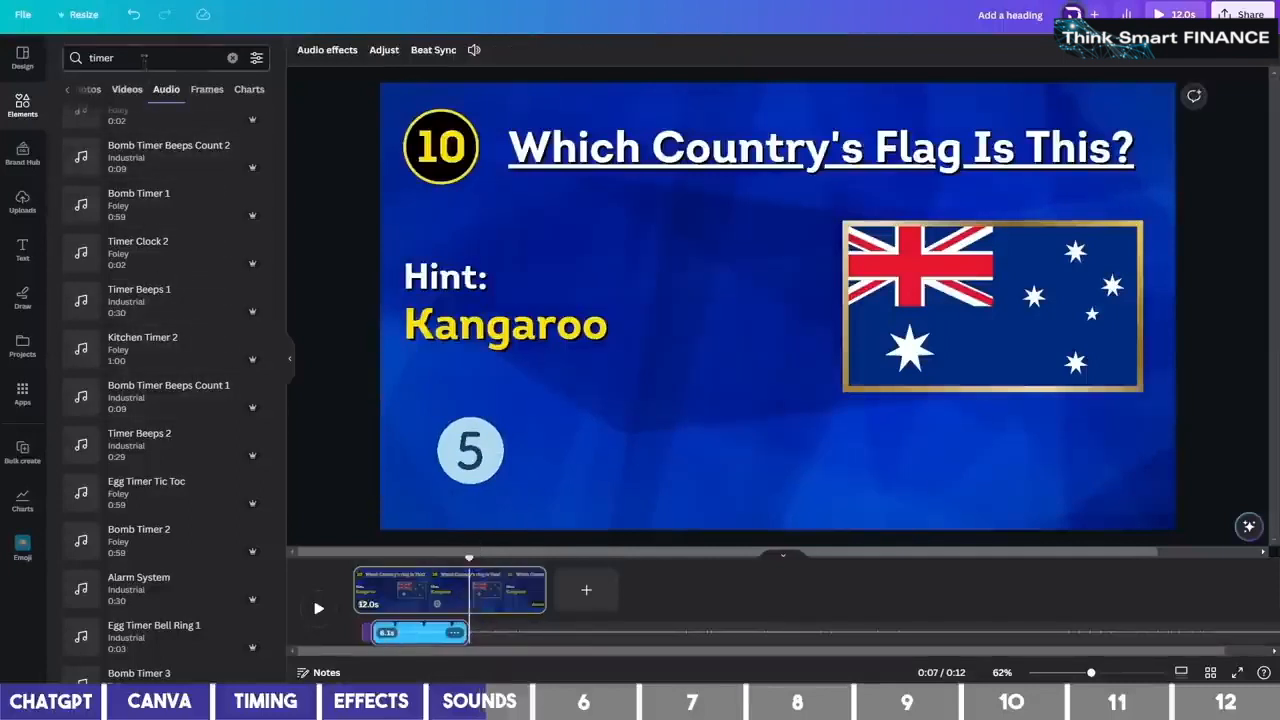
Add the PREL Logo Ascend 8 sound after the ticking and preview from the start
{"action": "double_click", "coordinate": [101, 59]}
{"action": "type", "text": "logo"}
{"action": "left_click", "coordinate": [141, 116]}
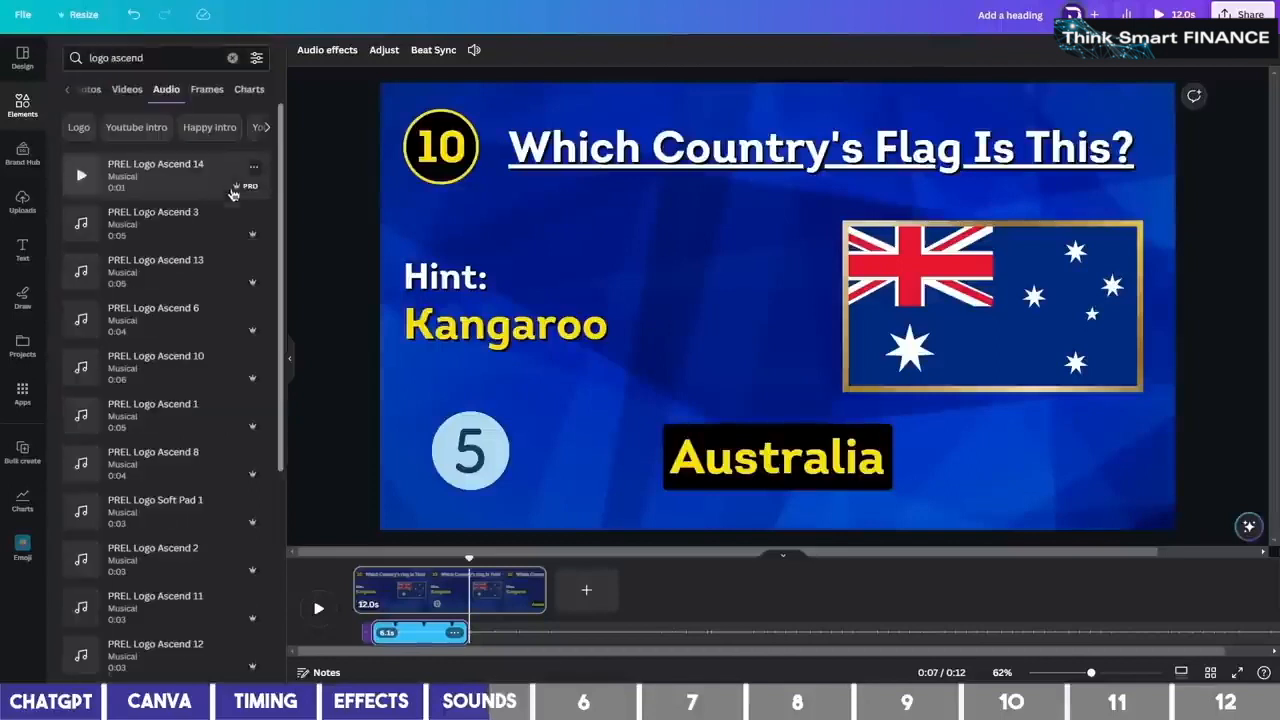
{"action": "left_click", "coordinate": [174, 473]}
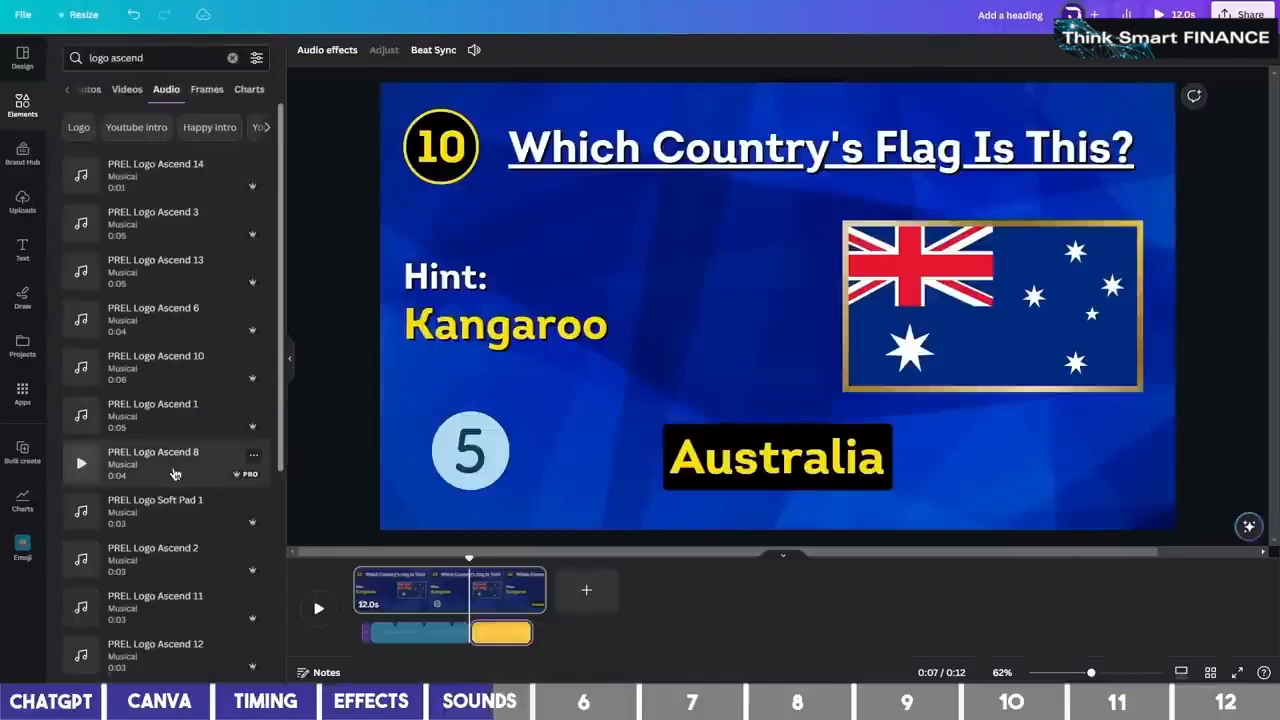
{"action": "left_click", "coordinate": [350, 552]}
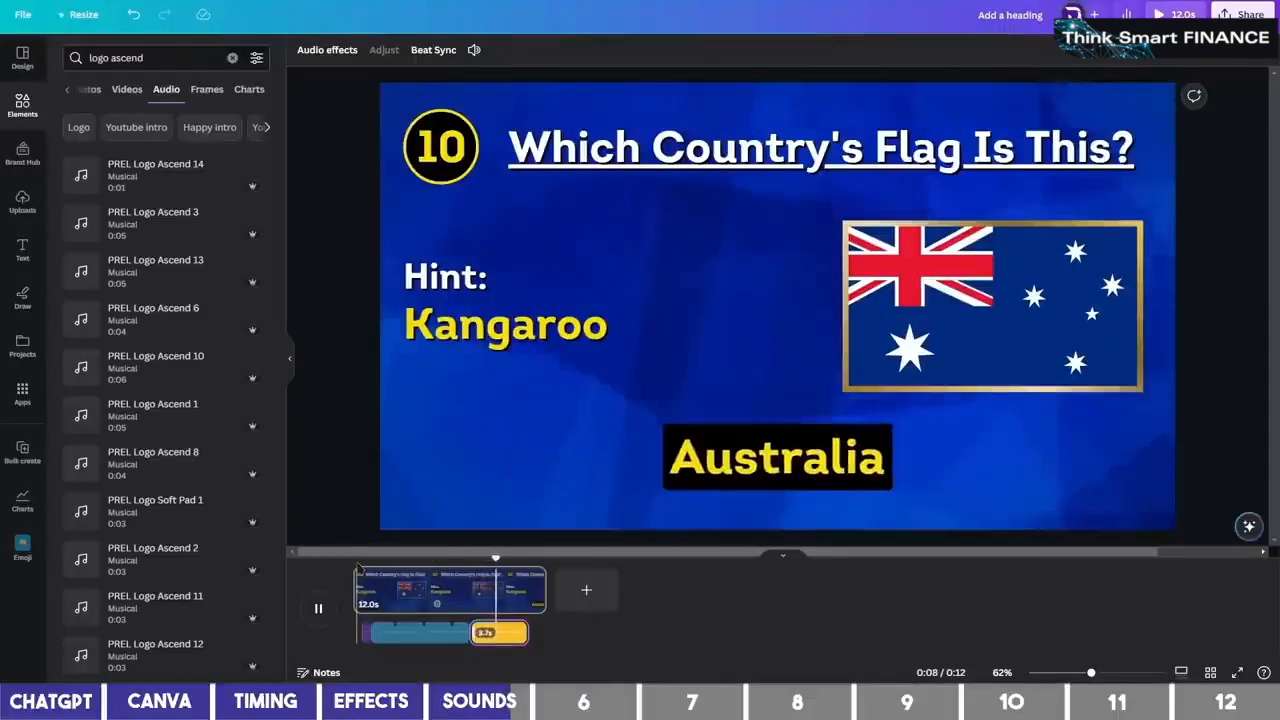
Increase the Burst animation intensity on the Australia answer
{"action": "left_click", "coordinate": [777, 457]}
{"action": "left_click", "coordinate": [766, 50]}
{"action": "scroll", "coordinate": [211, 480], "scroll_direction": "down", "scroll_amount": 2}
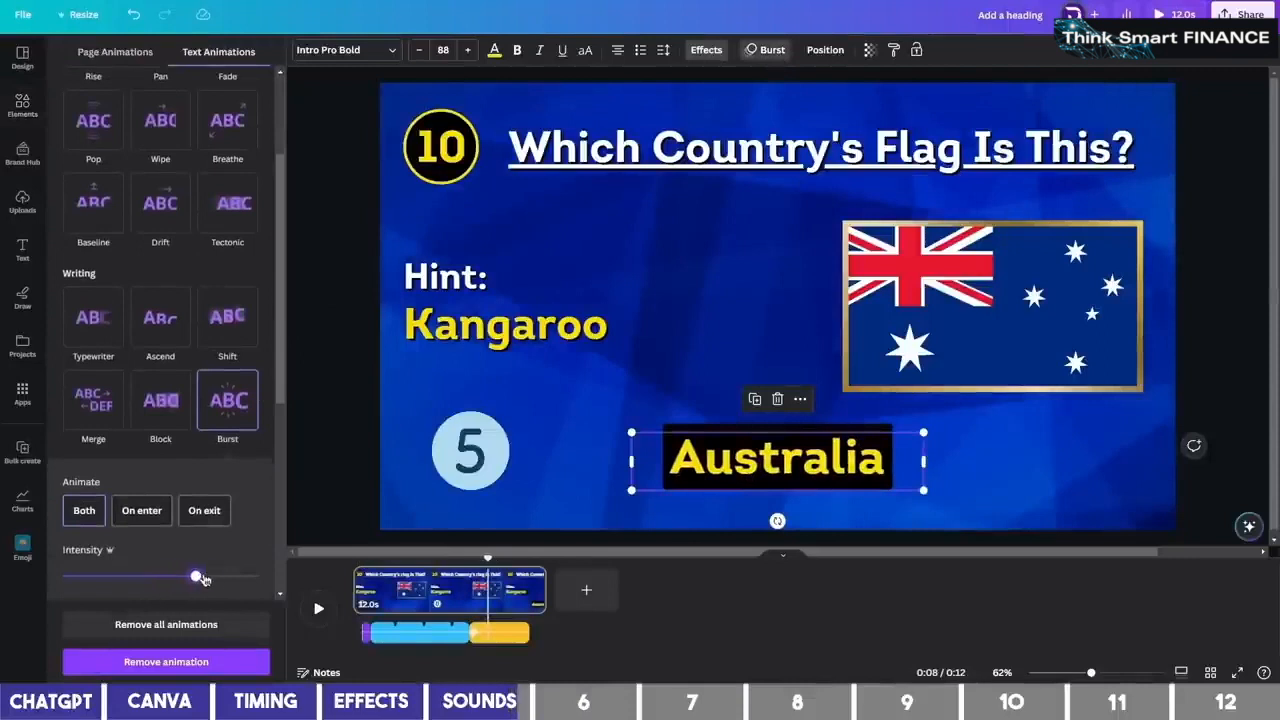
{"action": "left_click_drag", "start_coordinate": [192, 577], "coordinate": [215, 577]}
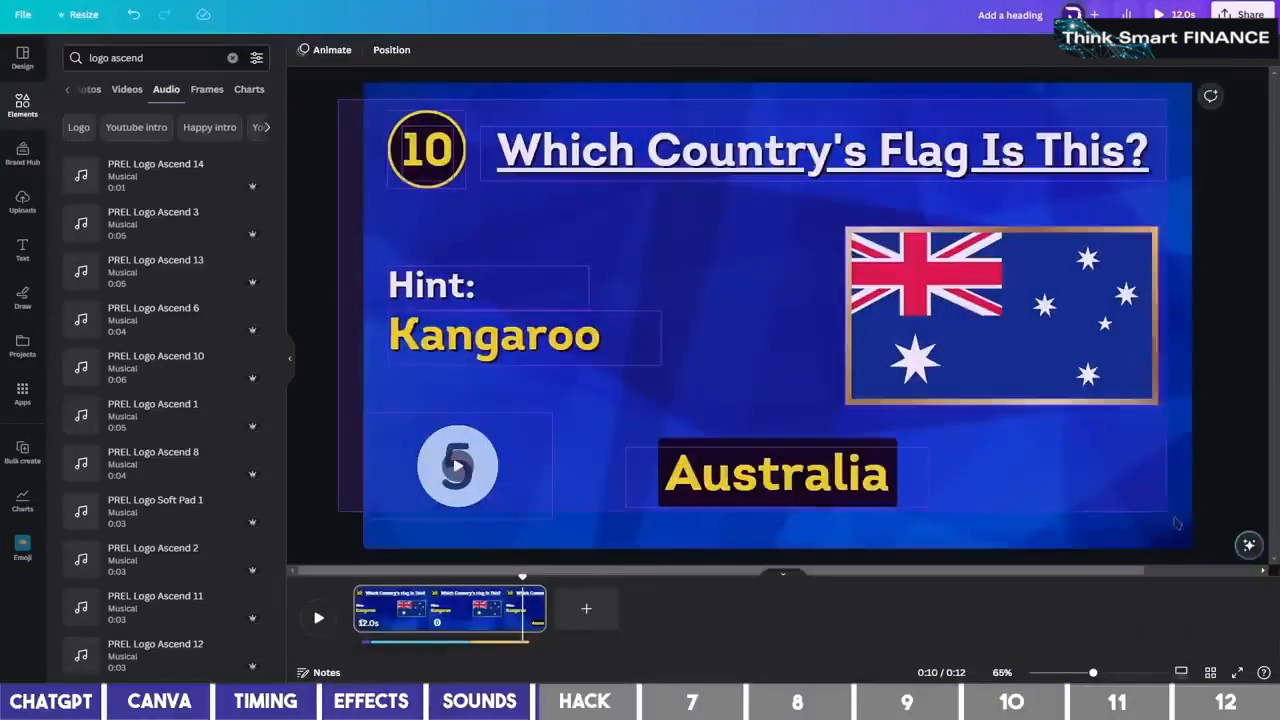
Delete all quiz elements and download the bare blue background as an MP4
{"action": "key", "text": "ctrl+a"}
{"action": "key", "text": "Delete"}
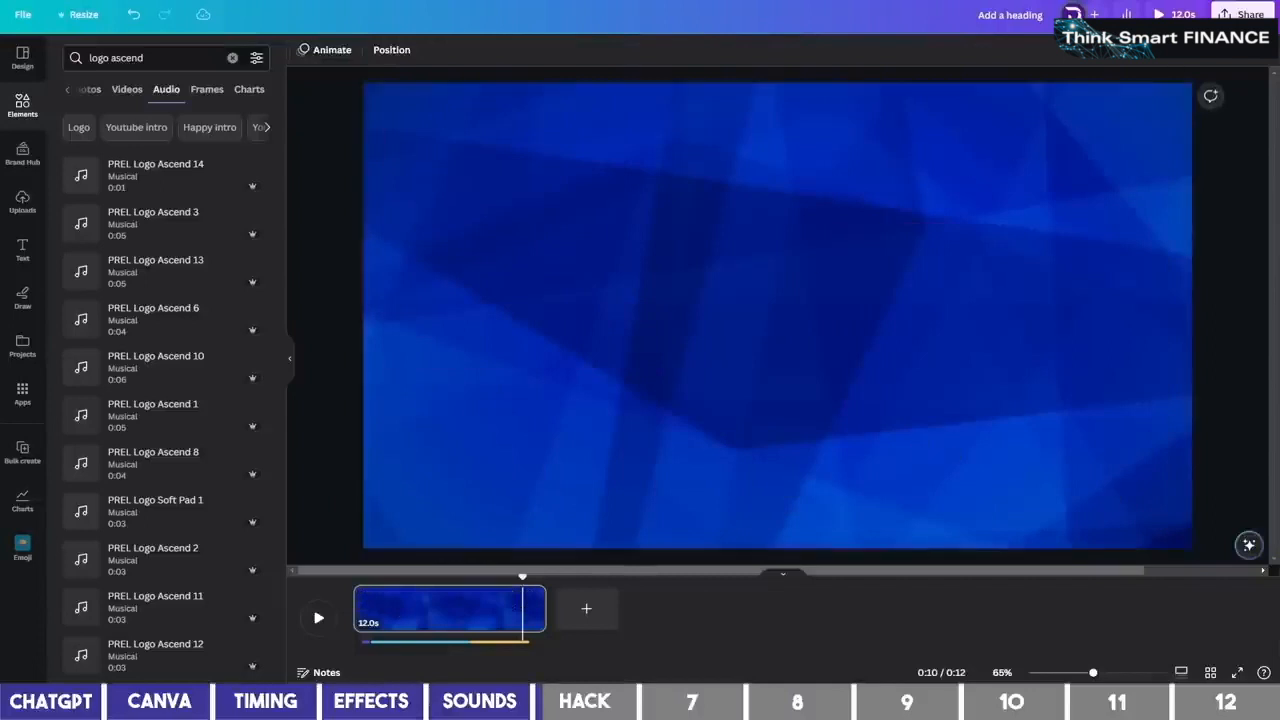
{"action": "left_click", "coordinate": [1245, 14]}
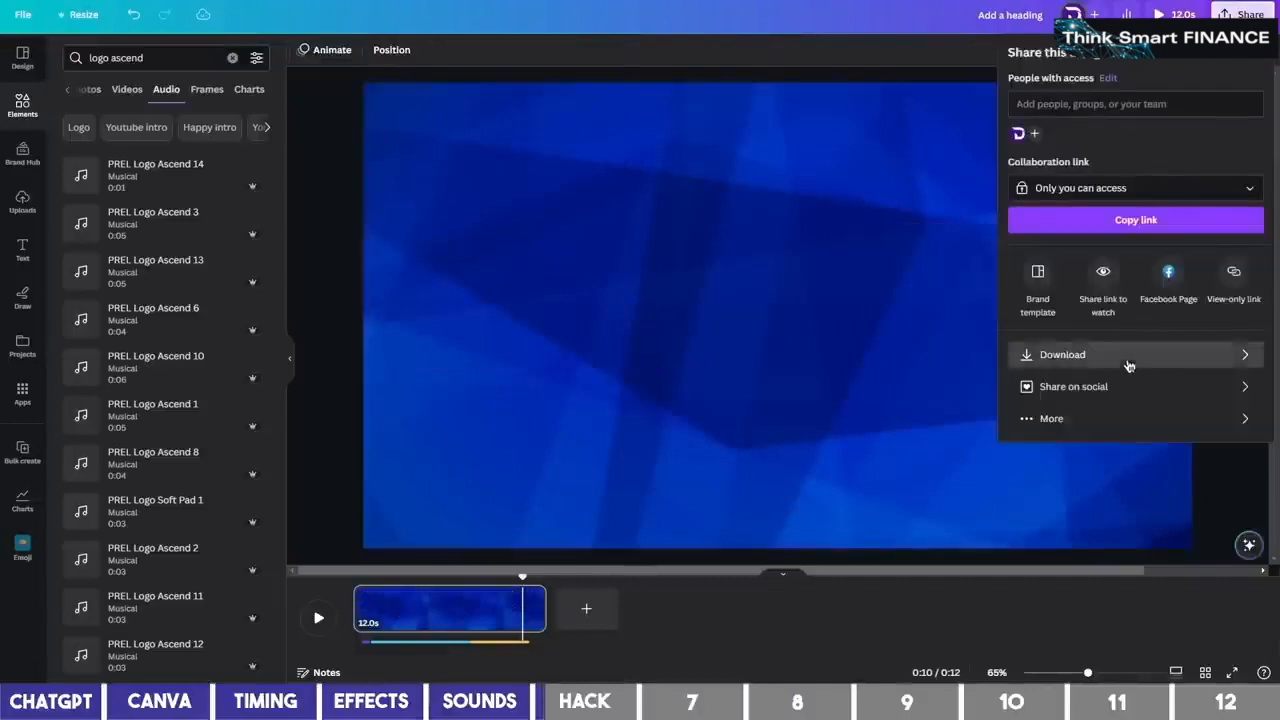
{"action": "left_click", "coordinate": [1130, 356]}
{"action": "left_click", "coordinate": [1127, 247]}
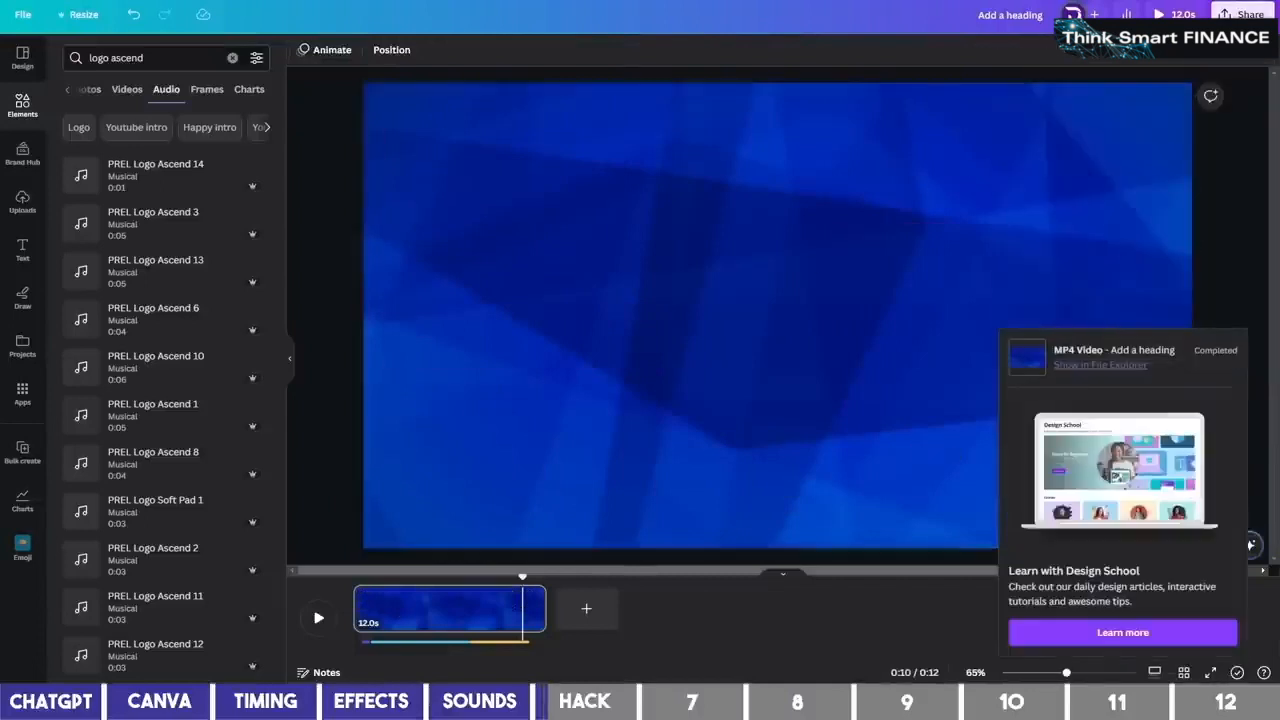
Restore the deleted quiz elements and upload the exported background video into the design
{"action": "left_click", "coordinate": [471, 400]}
{"action": "key", "text": "ctrl+z"}
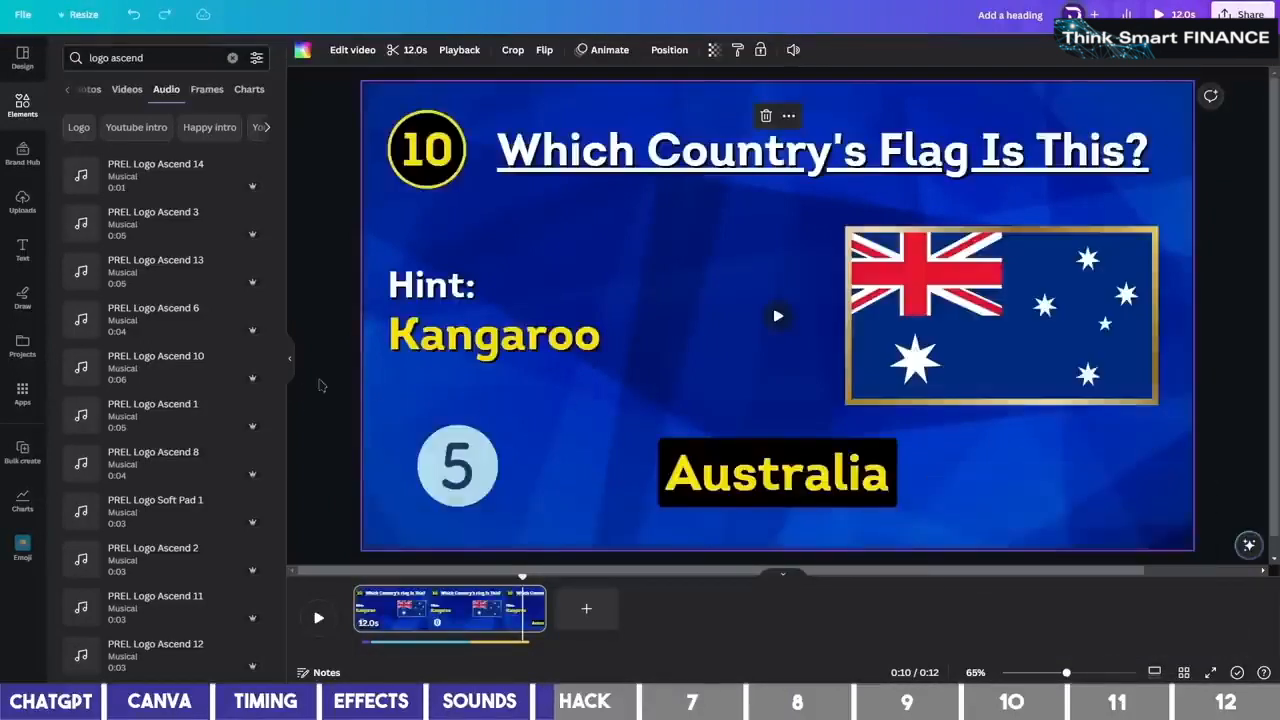
{"action": "left_click", "coordinate": [321, 386]}
{"action": "left_click_drag", "start_coordinate": [526, 342], "coordinate": [158, 340]}
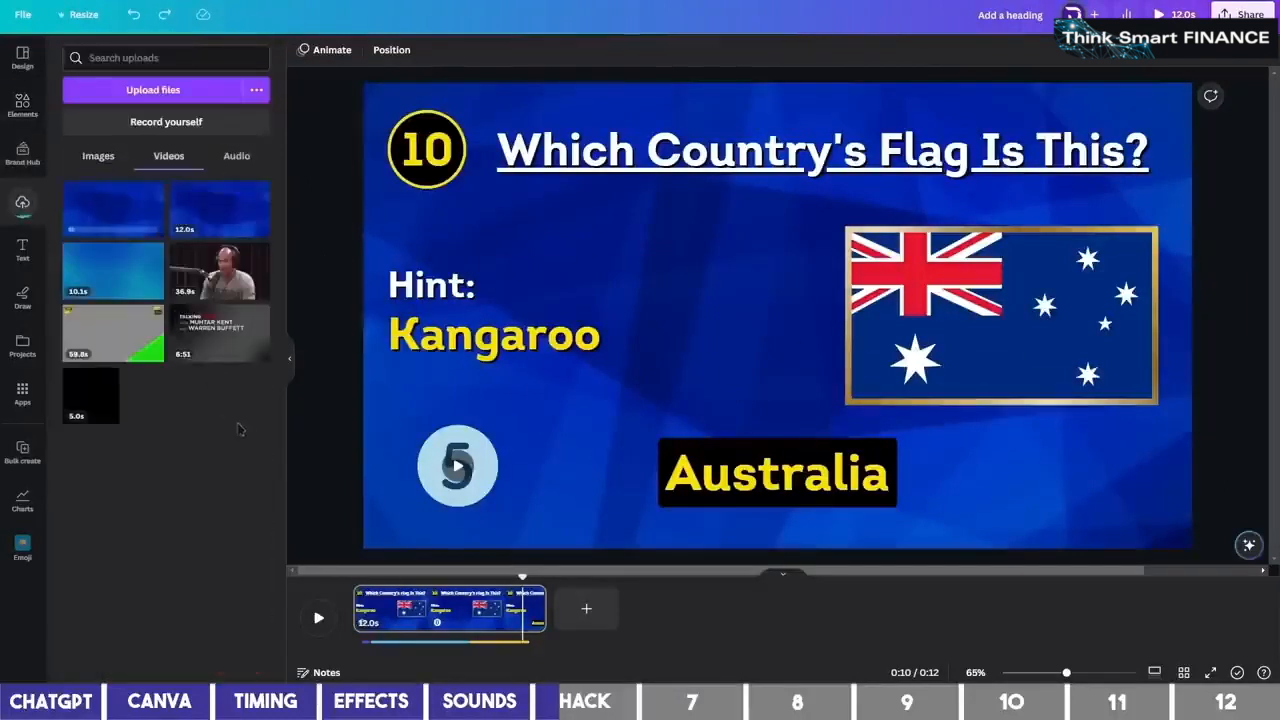
Delete both the orange and blue audio clips from the timeline
{"action": "left_click", "coordinate": [512, 649]}
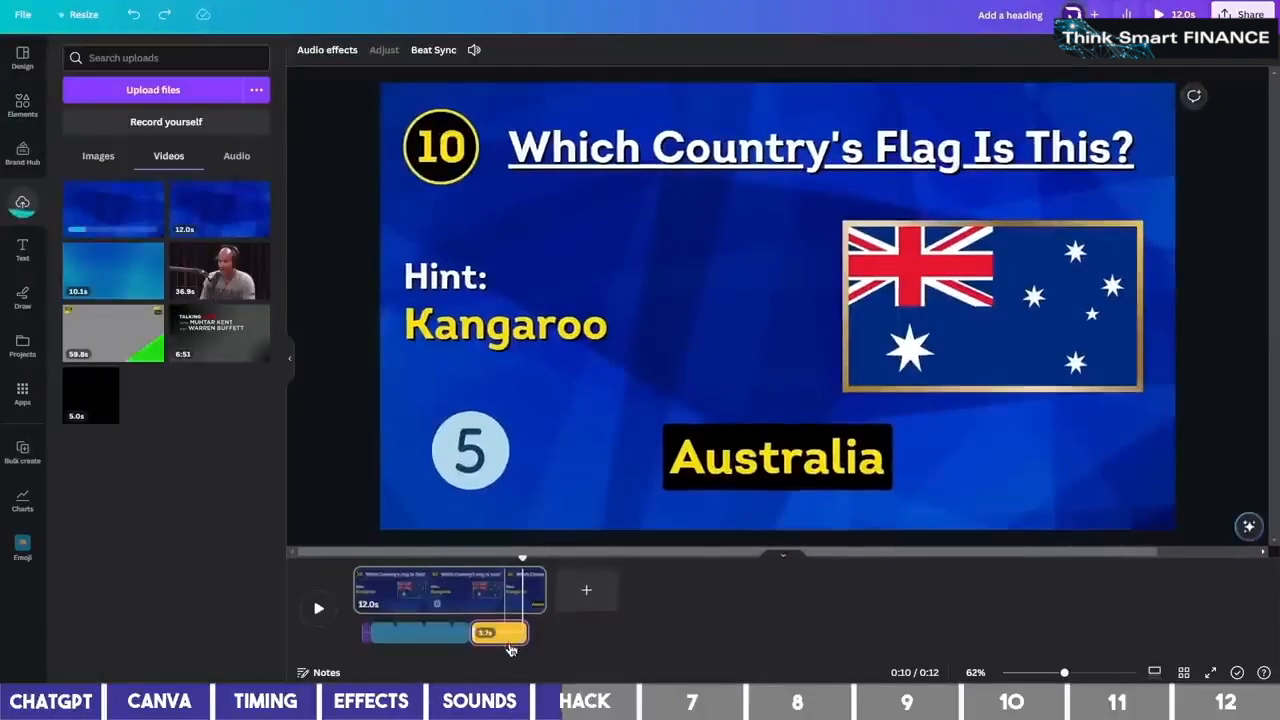
{"action": "key", "text": "Delete"}
{"action": "left_click", "coordinate": [432, 633]}
{"action": "key", "text": "Delete"}
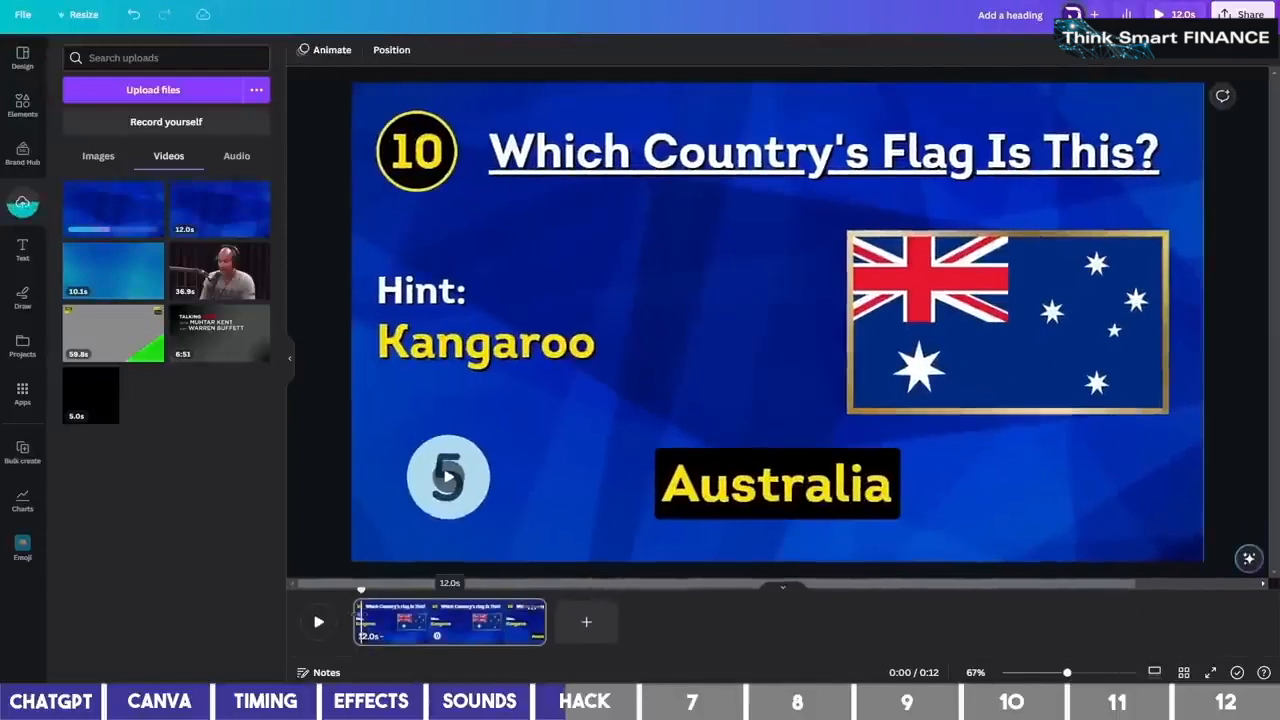
Make the uploaded blue video the page background and play the page to preview it
{"action": "left_click_drag", "start_coordinate": [104, 210], "coordinate": [366, 202]}
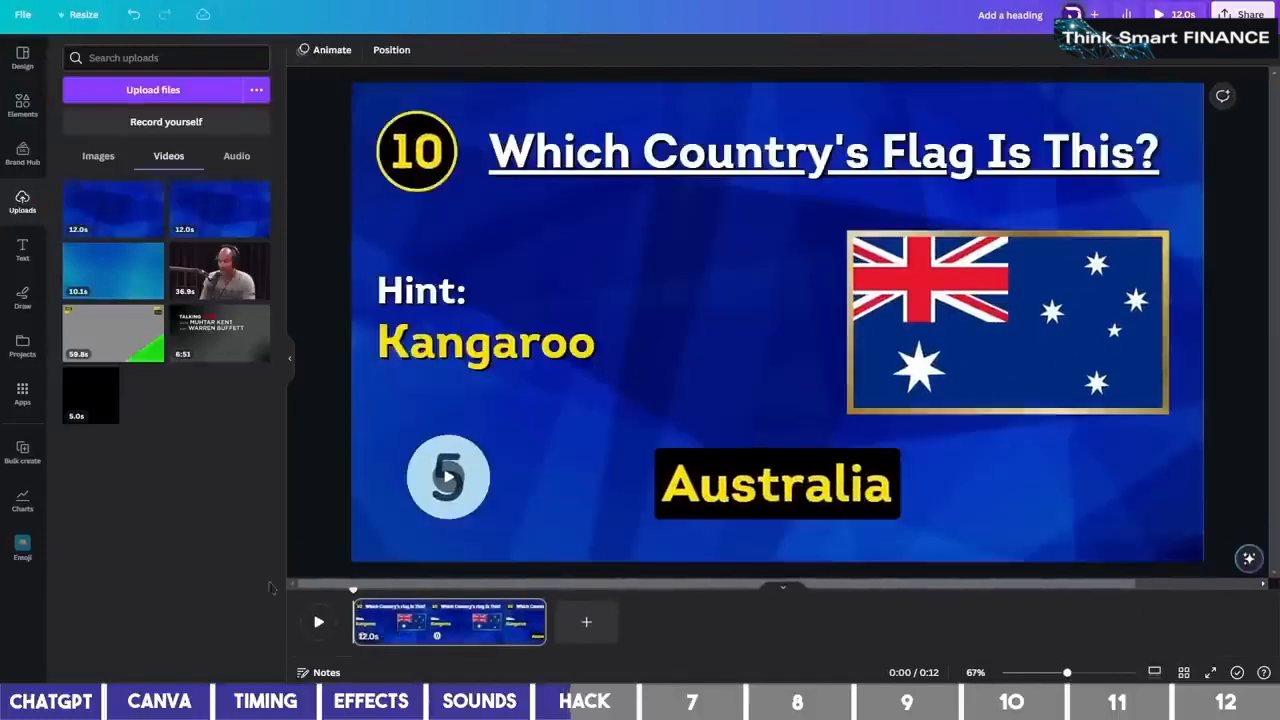
{"action": "left_click", "coordinate": [320, 624]}
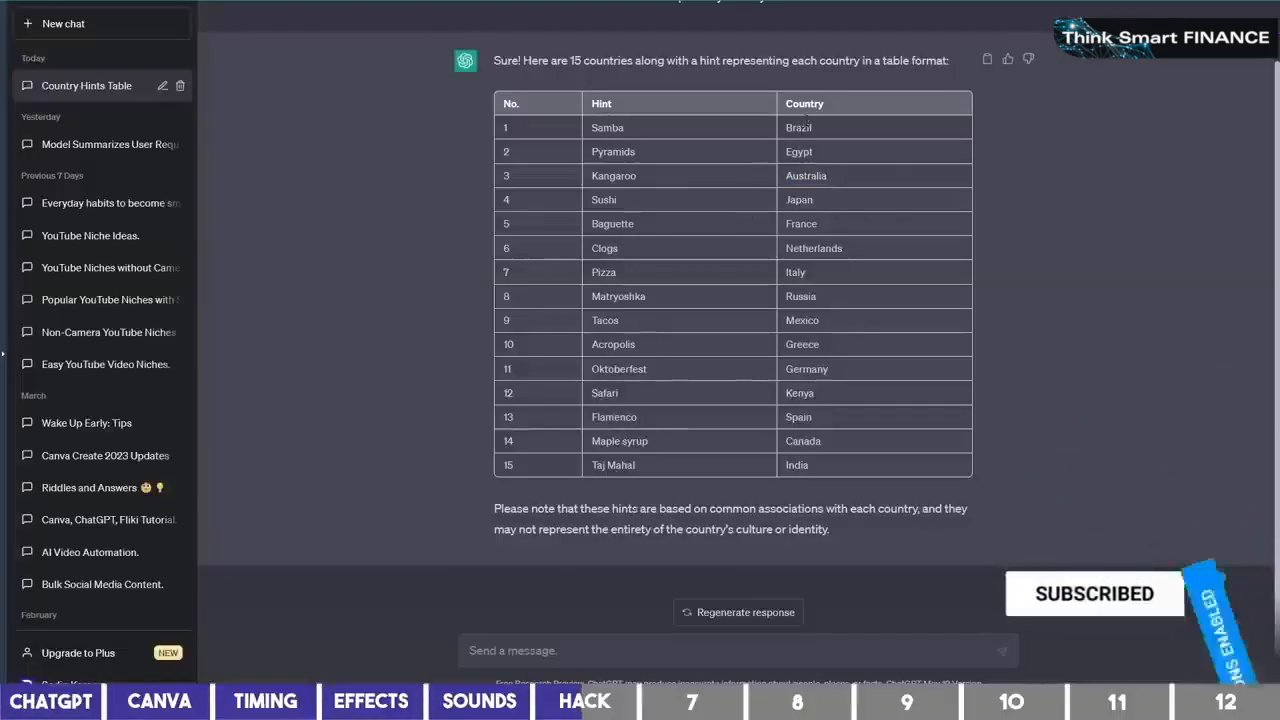
{"action": "double_click", "coordinate": [808, 127]}
{"action": "key", "text": "ctrl+c"}
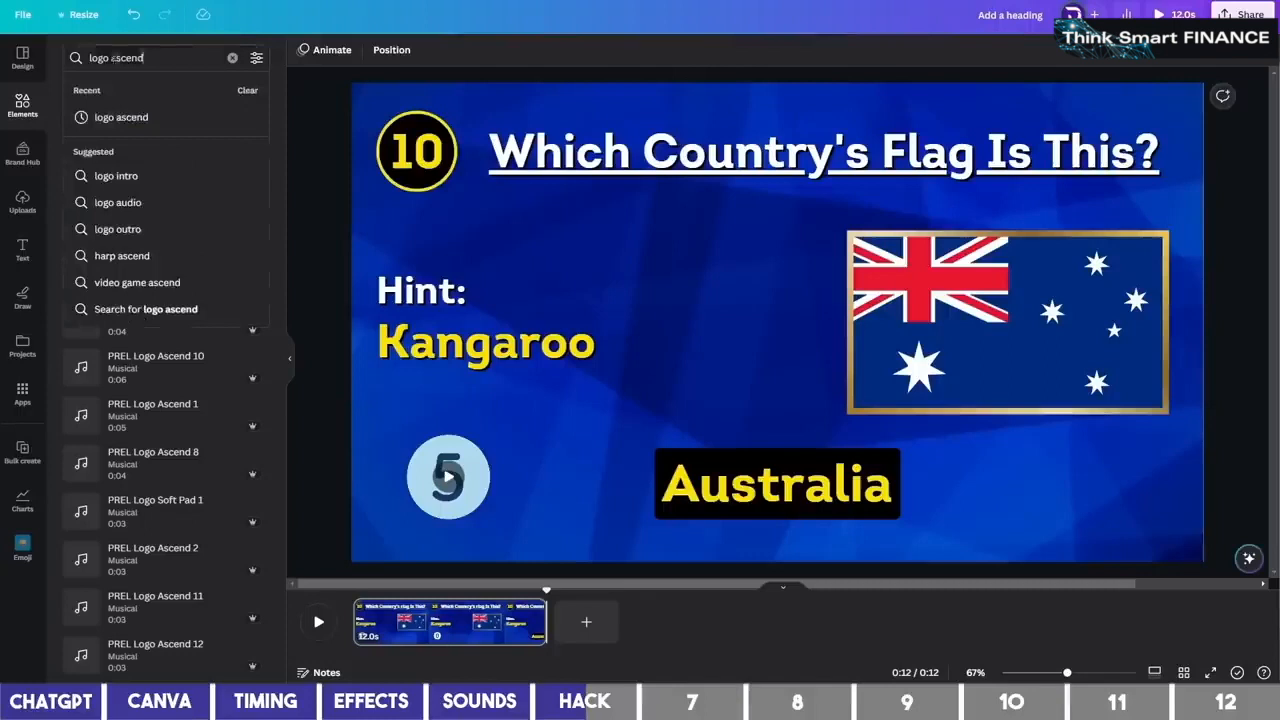
Search photos for Brazil and save its flag into a new folder named Country
{"action": "triple_click", "coordinate": [83, 59]}
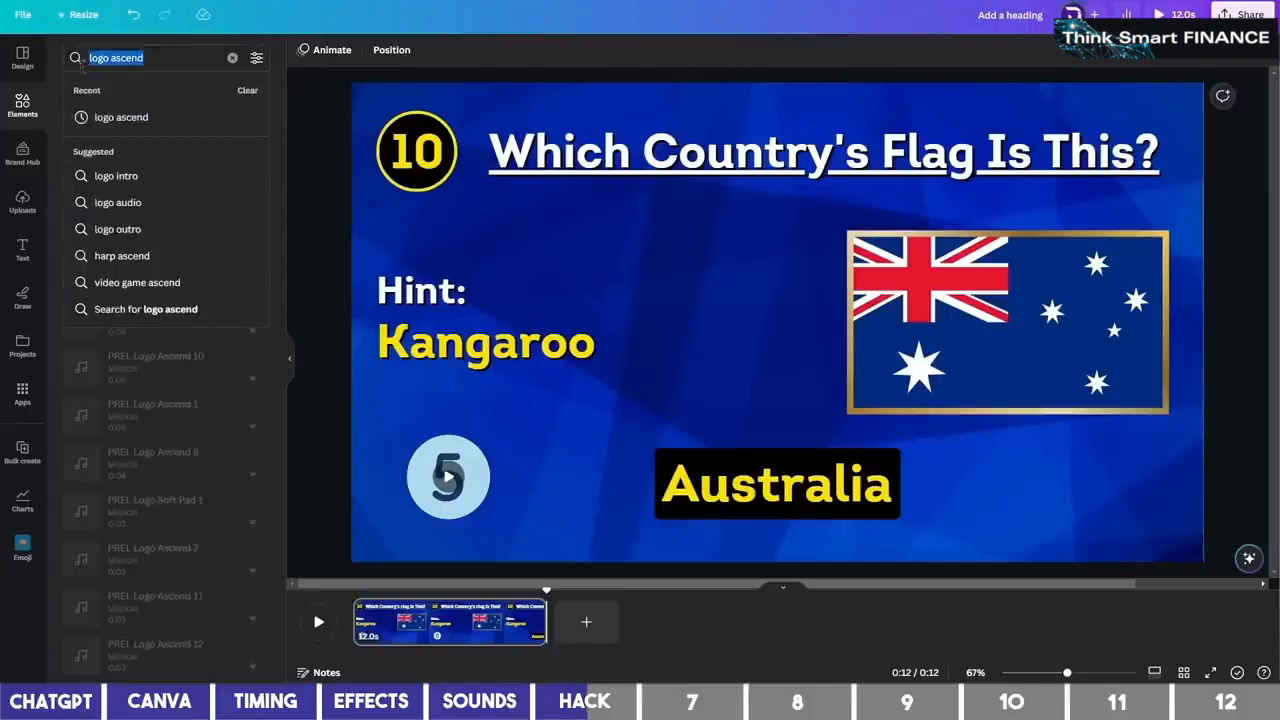
{"action": "key", "text": "ctrl+v"}
{"action": "left_click", "coordinate": [183, 126]}
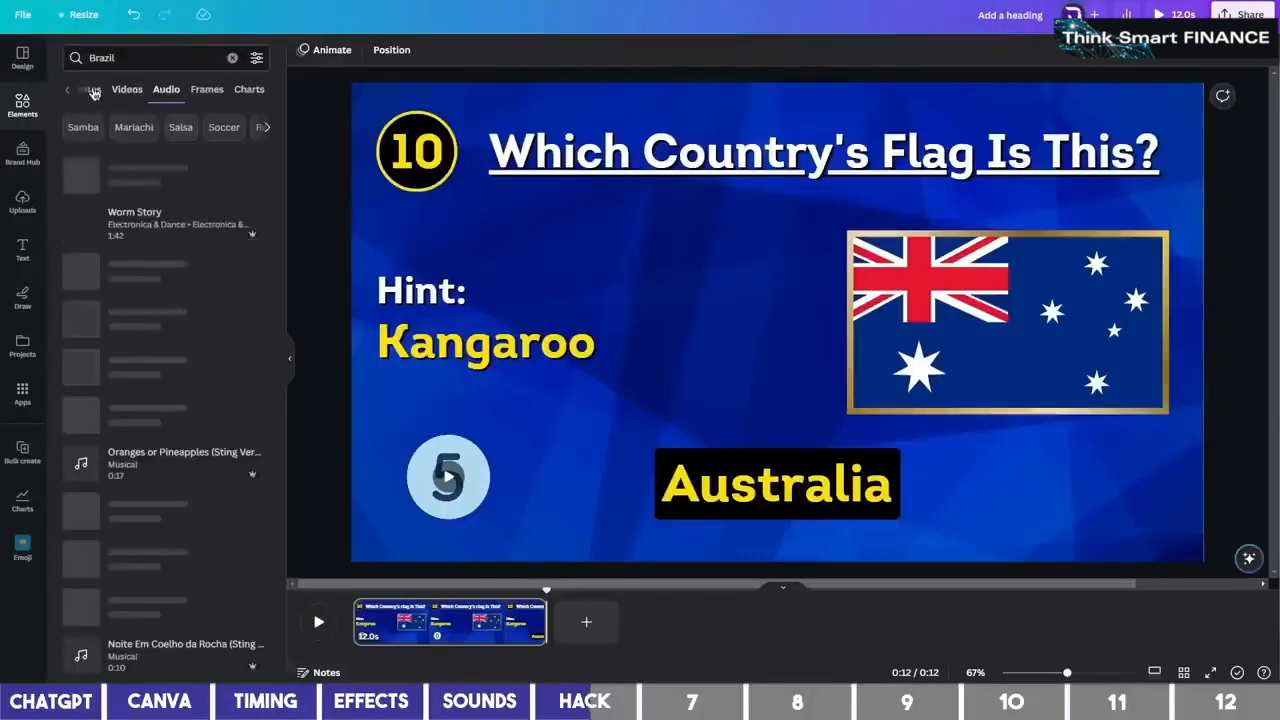
{"action": "left_click", "coordinate": [92, 91]}
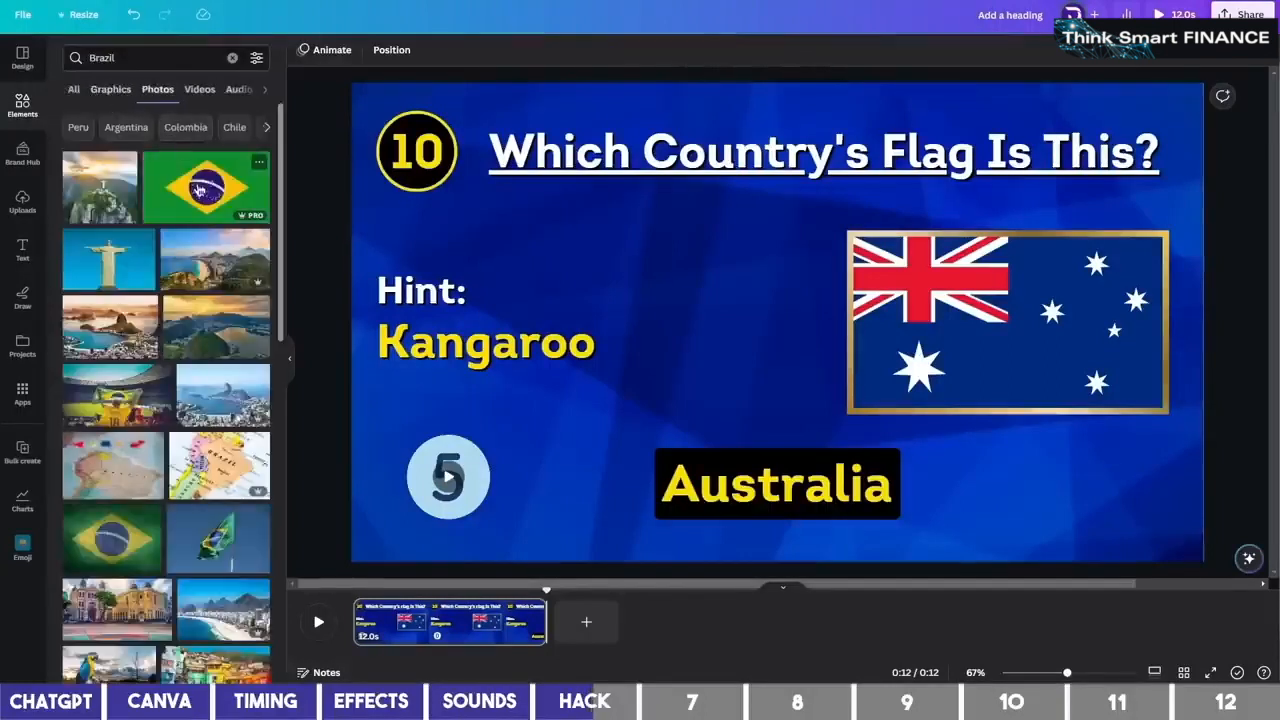
{"action": "right_click", "coordinate": [205, 197]}
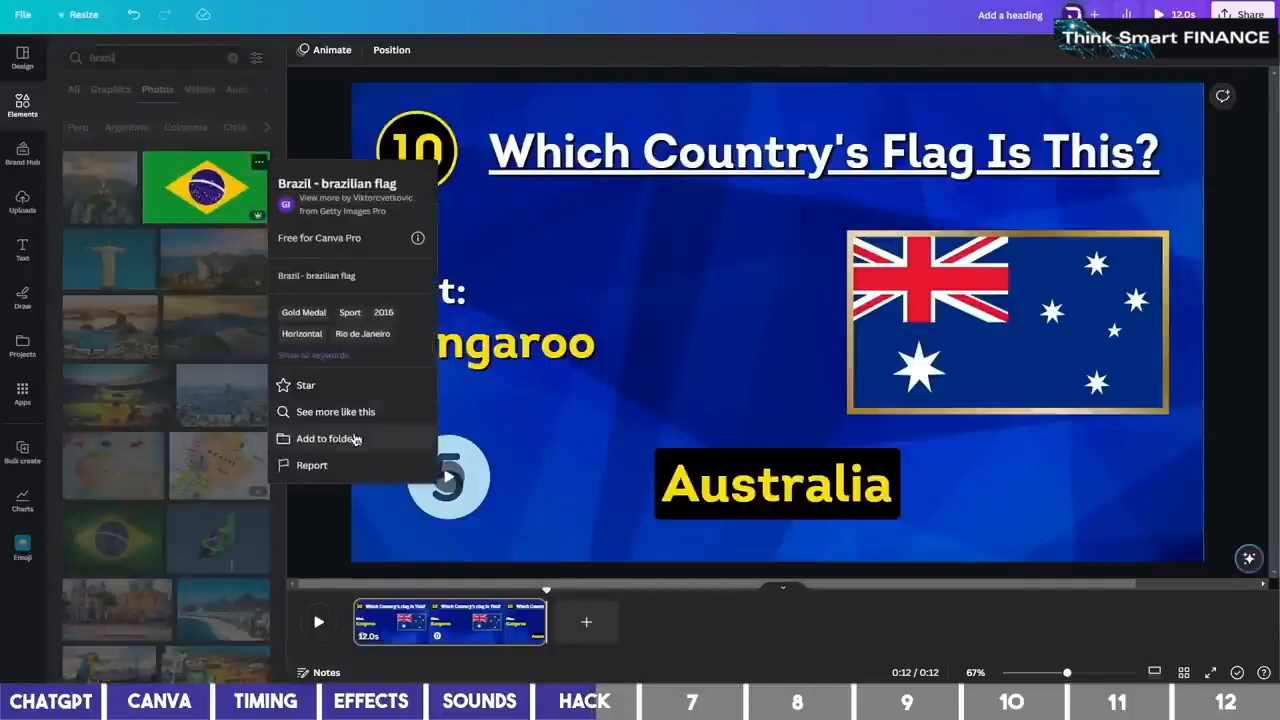
{"action": "left_click", "coordinate": [348, 438]}
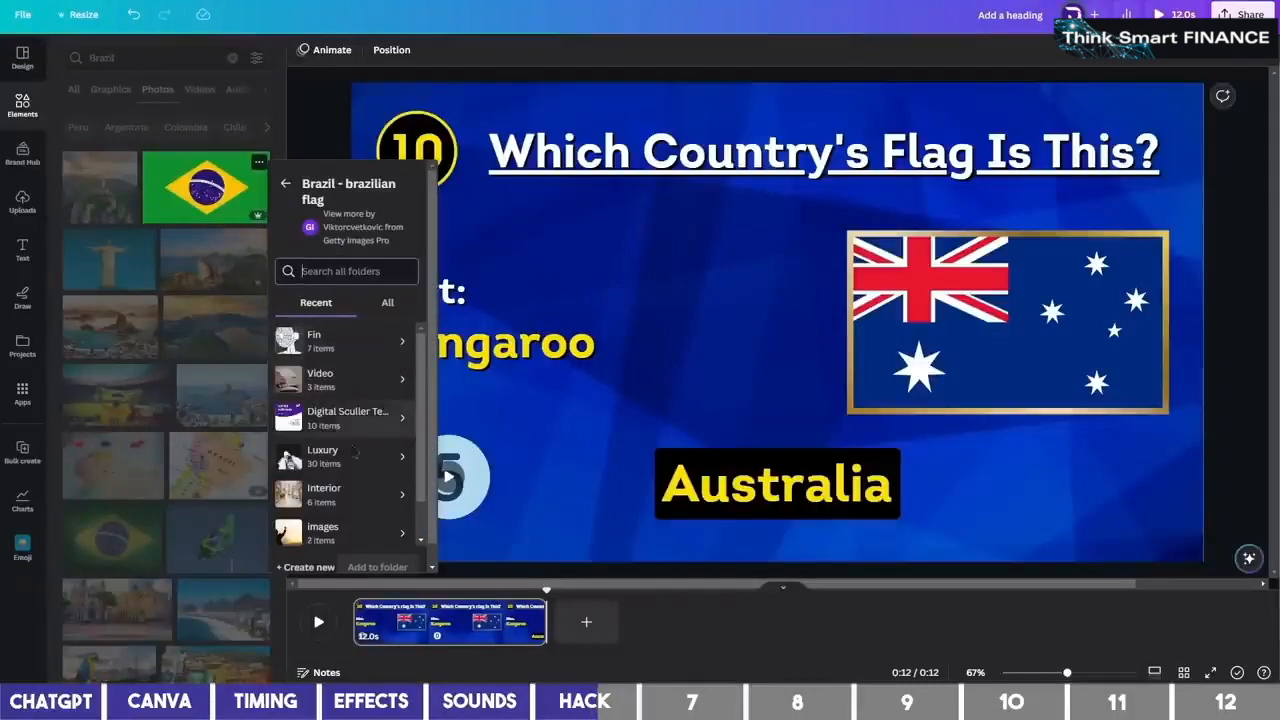
{"action": "left_click", "coordinate": [310, 566]}
{"action": "type", "text": "Country"}
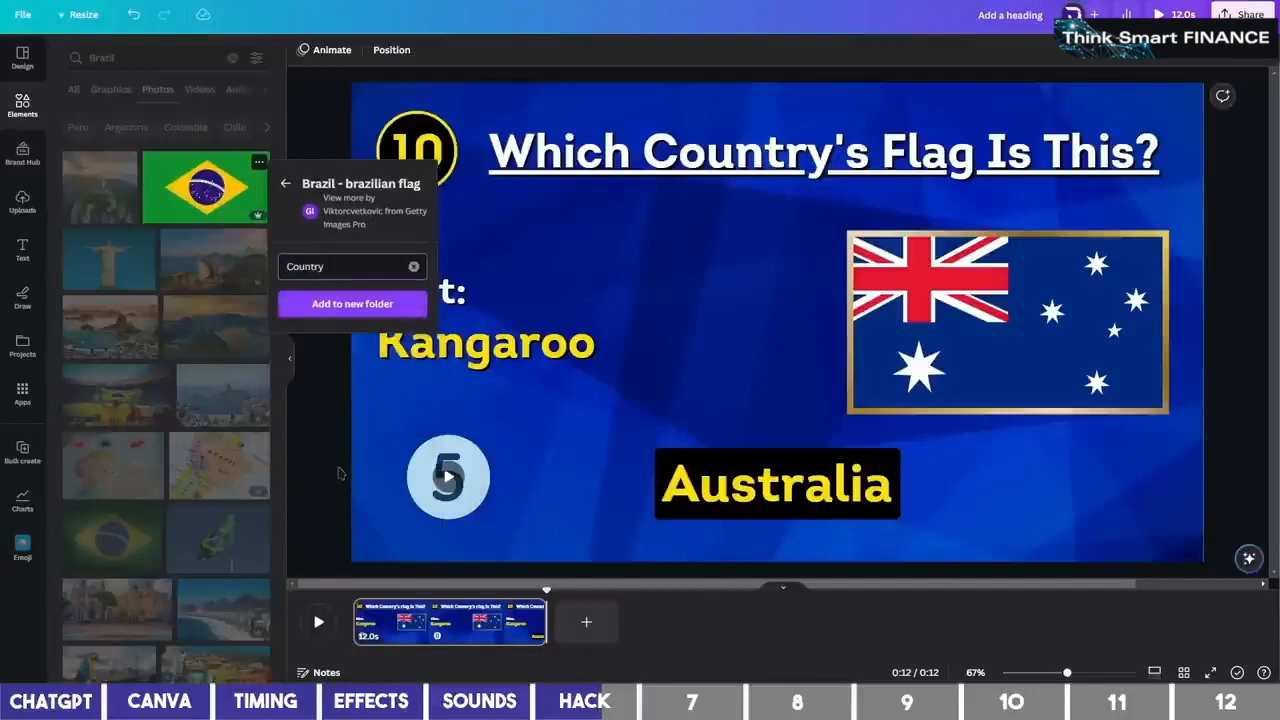
{"action": "left_click", "coordinate": [360, 303]}
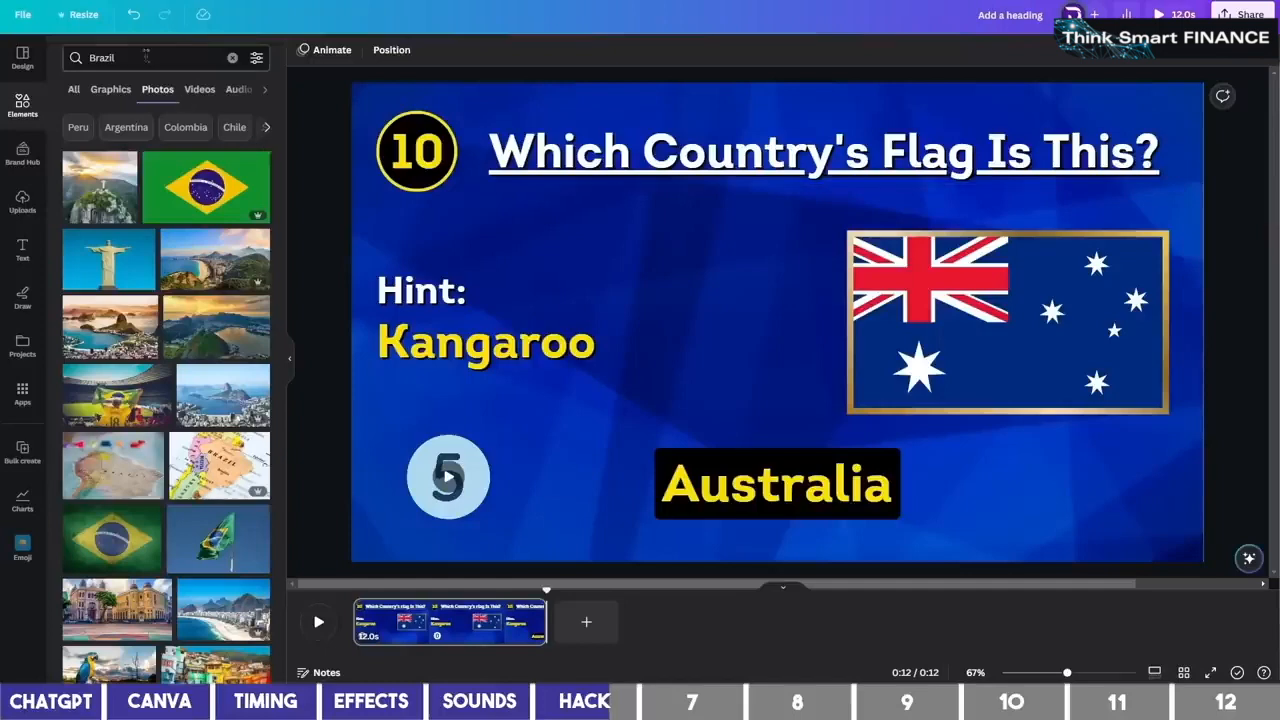
Find the egypt flag photo and add it to the Country folder
{"action": "triple_click", "coordinate": [147, 55]}
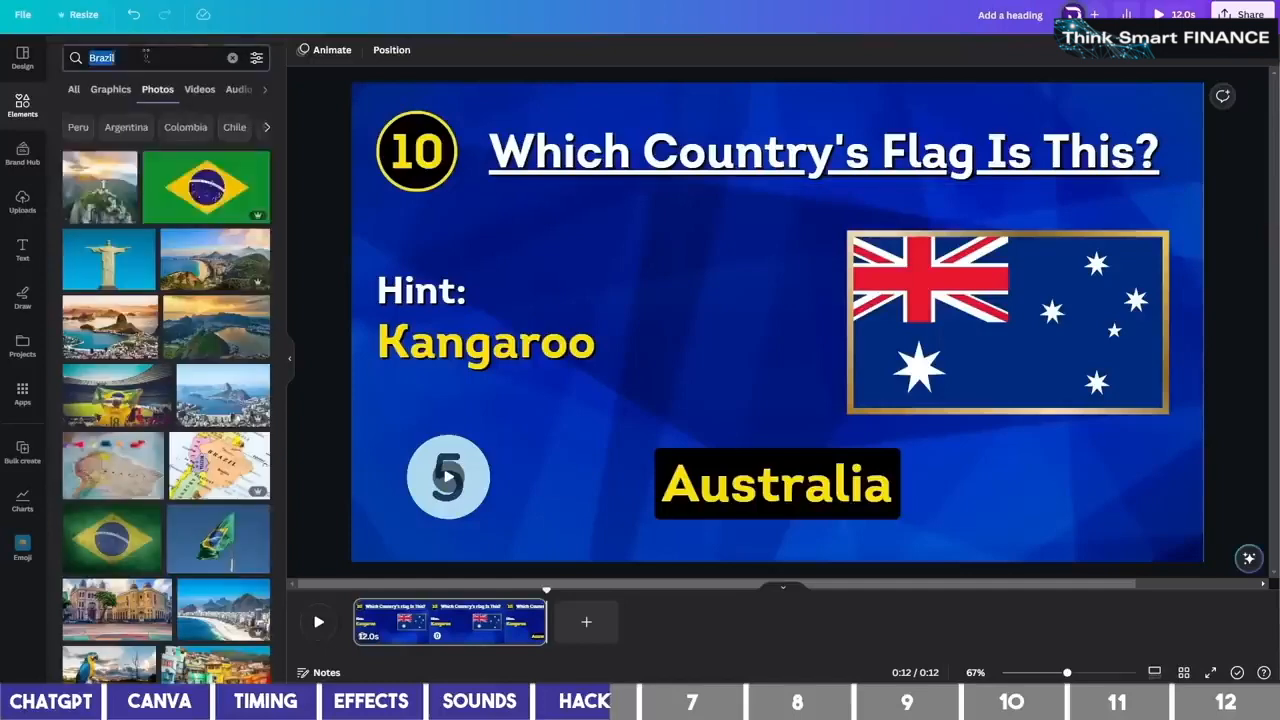
{"action": "type", "text": "Egypt"}
{"action": "key", "text": "Return"}
{"action": "scroll", "coordinate": [180, 250], "scroll_direction": "down", "scroll_amount": 1}
{"action": "scroll", "coordinate": [170, 250], "scroll_direction": "up", "scroll_amount": 3}
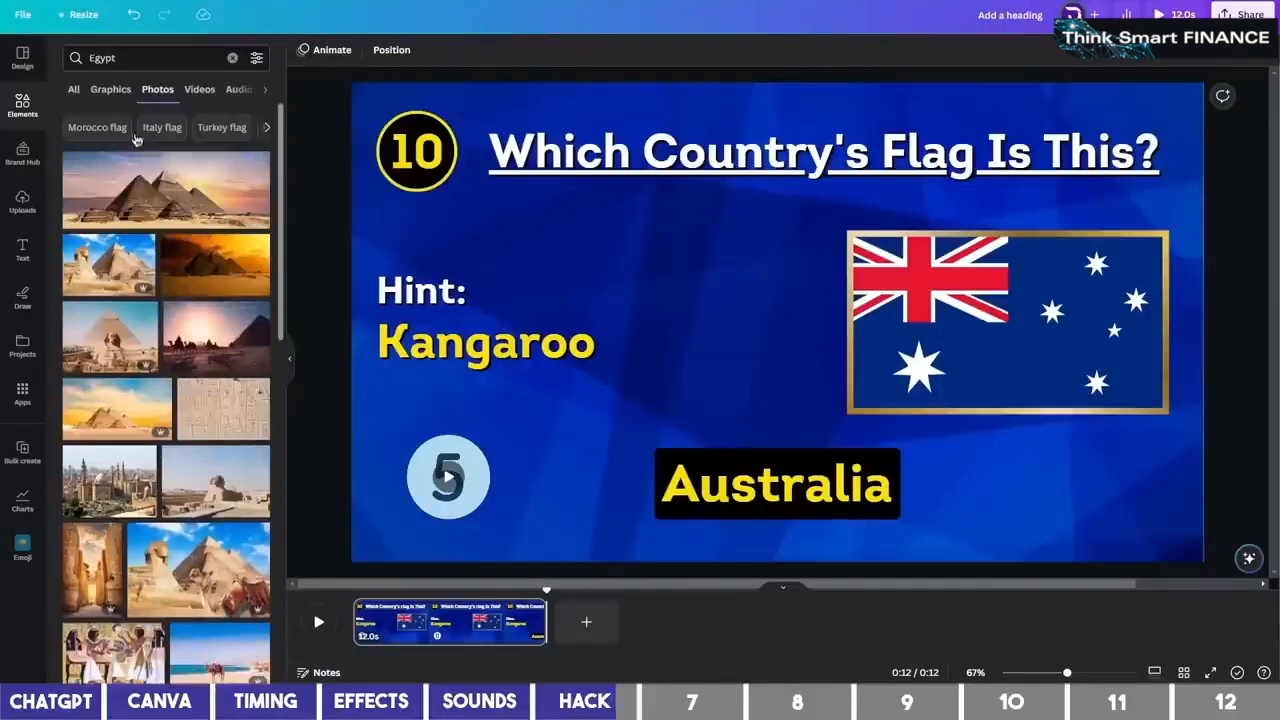
{"action": "left_click", "coordinate": [157, 58]}
{"action": "left_click", "coordinate": [165, 119]}
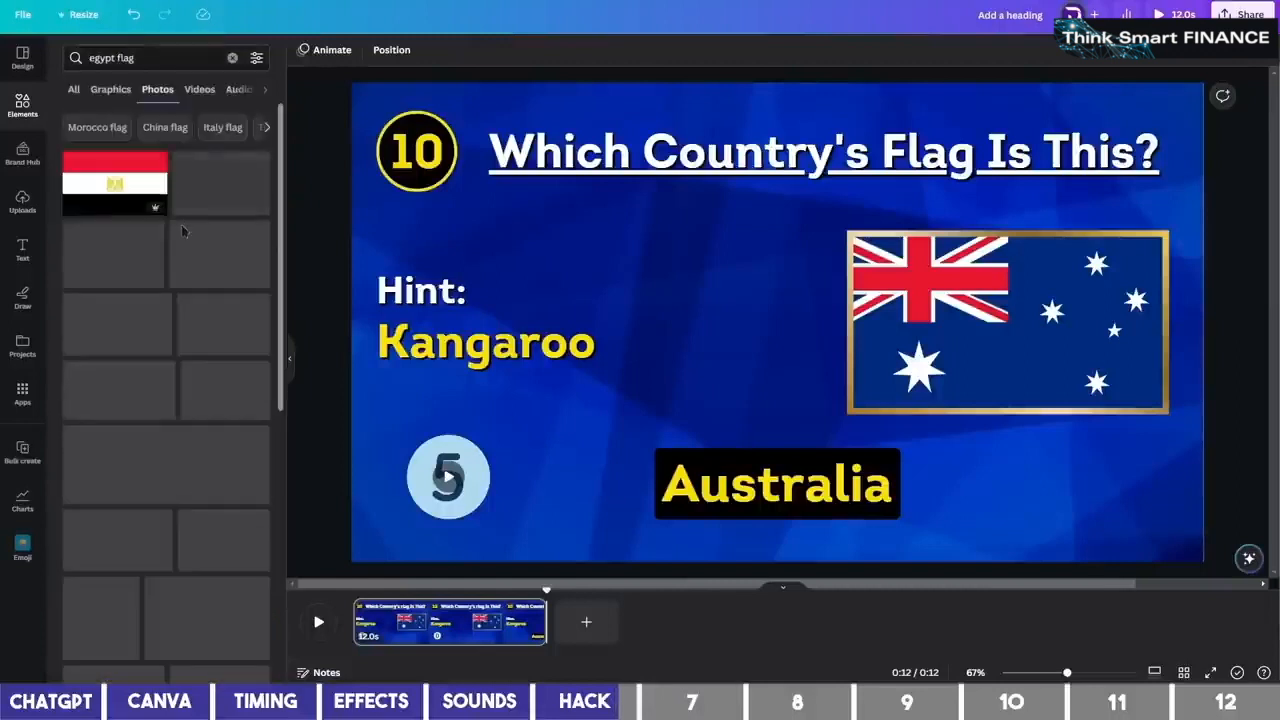
{"action": "left_click", "coordinate": [156, 161]}
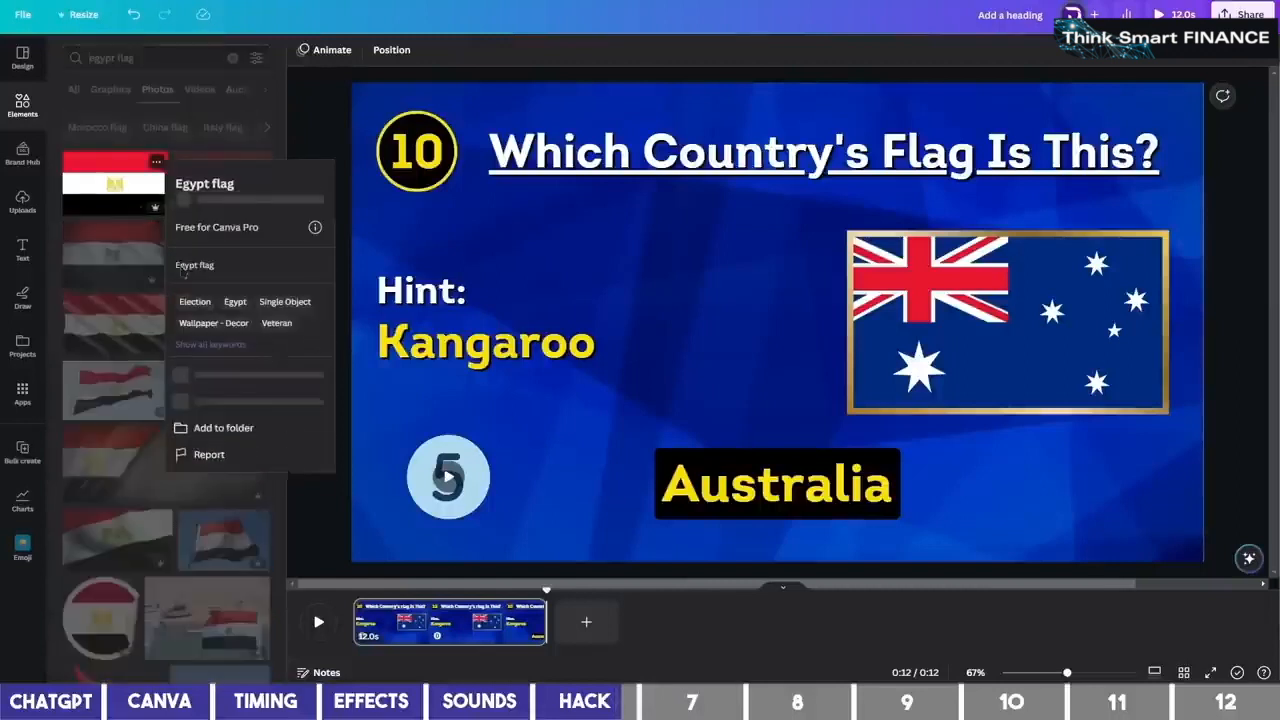
{"action": "left_click", "coordinate": [255, 438]}
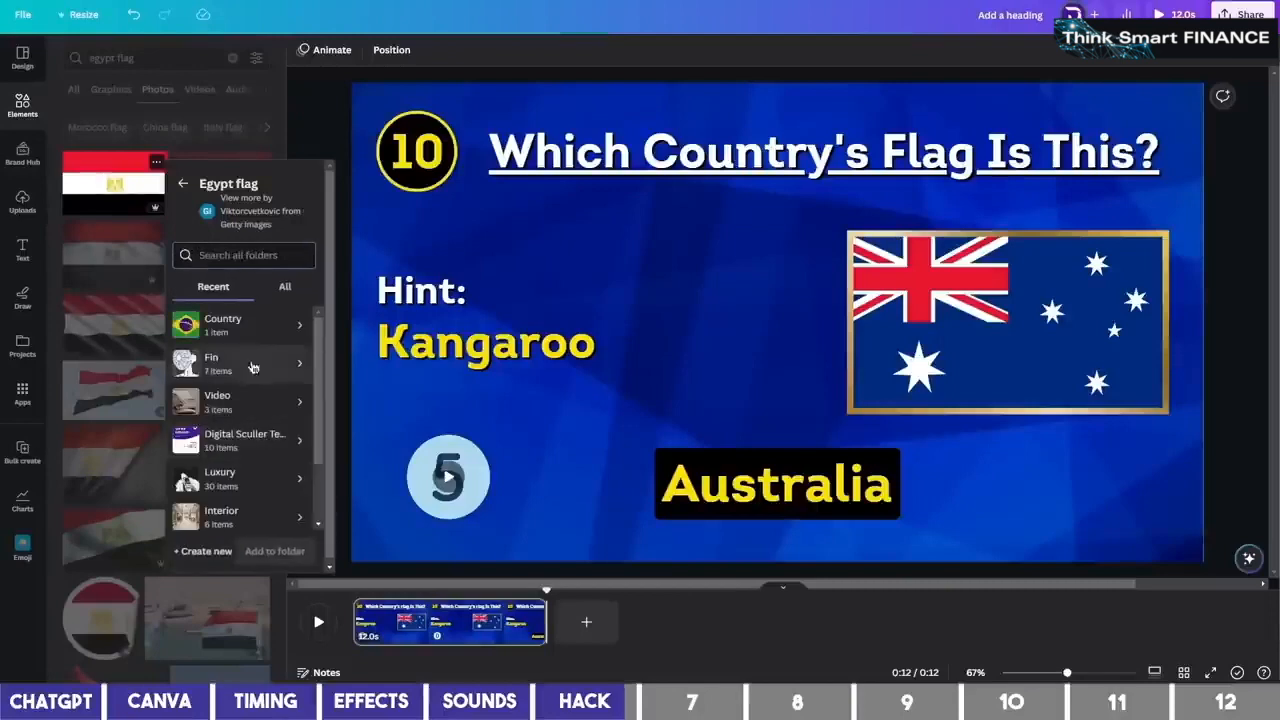
{"action": "left_click", "coordinate": [250, 331]}
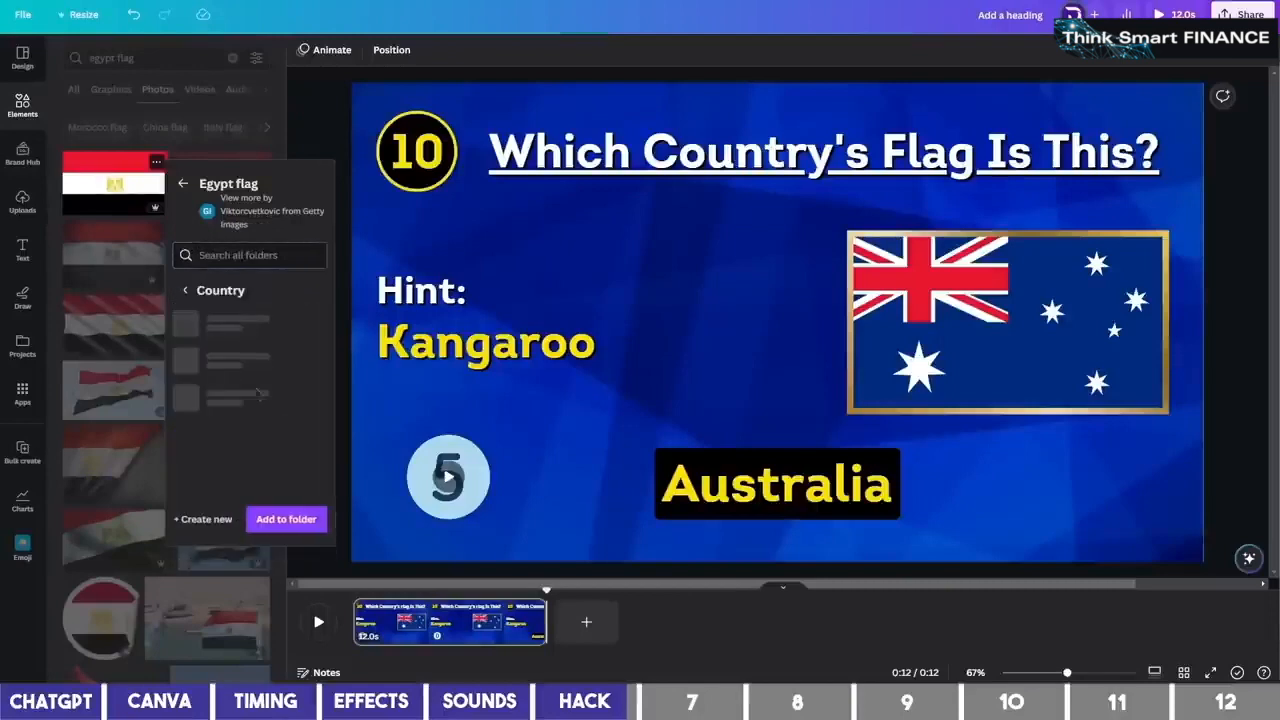
{"action": "left_click", "coordinate": [287, 520]}
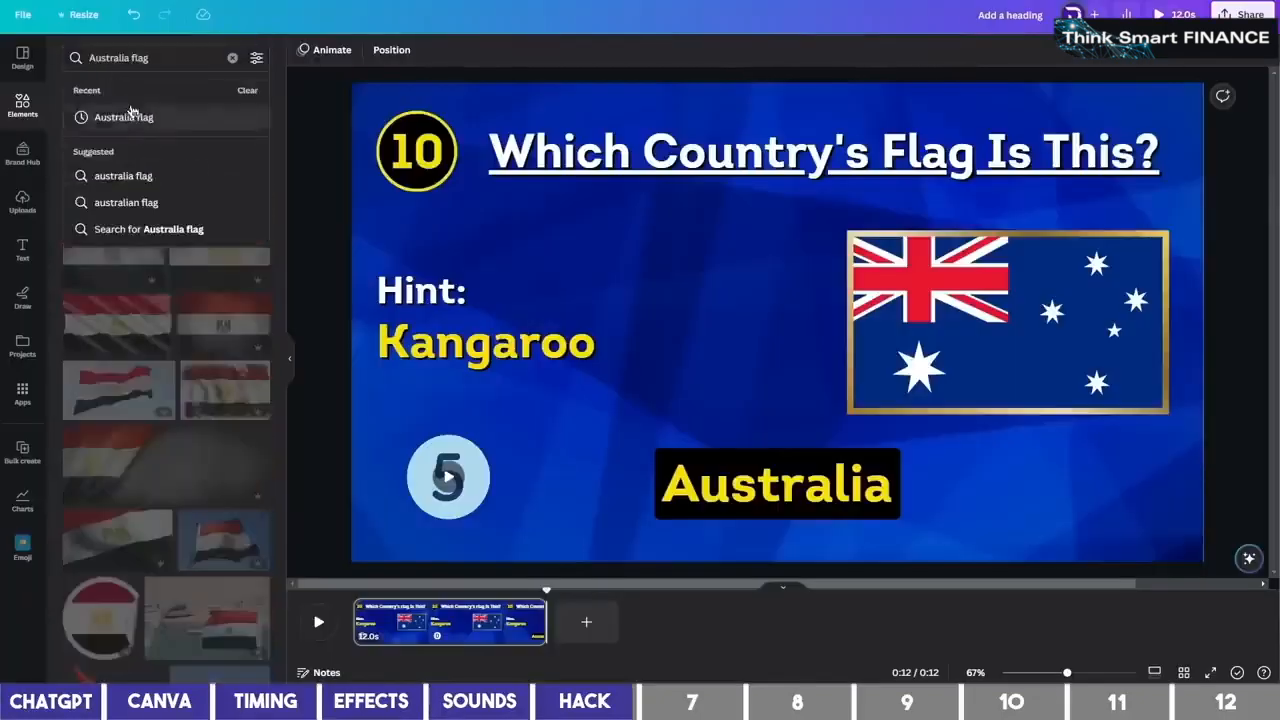
Add the Australia flag photo to the Country folder
{"action": "left_click", "coordinate": [122, 118]}
{"action": "left_click", "coordinate": [153, 161]}
{"action": "left_click", "coordinate": [248, 441]}
{"action": "left_click", "coordinate": [240, 326]}
{"action": "left_click", "coordinate": [286, 520]}
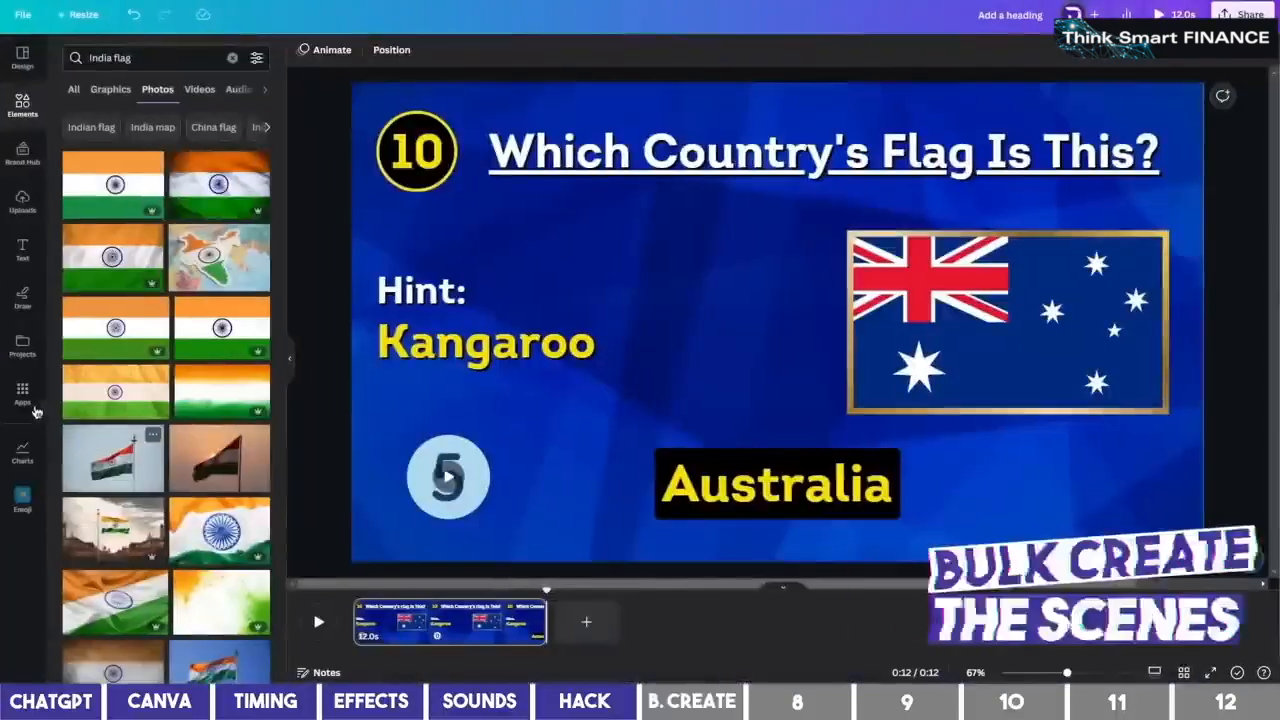
{"action": "left_click", "coordinate": [33, 405]}
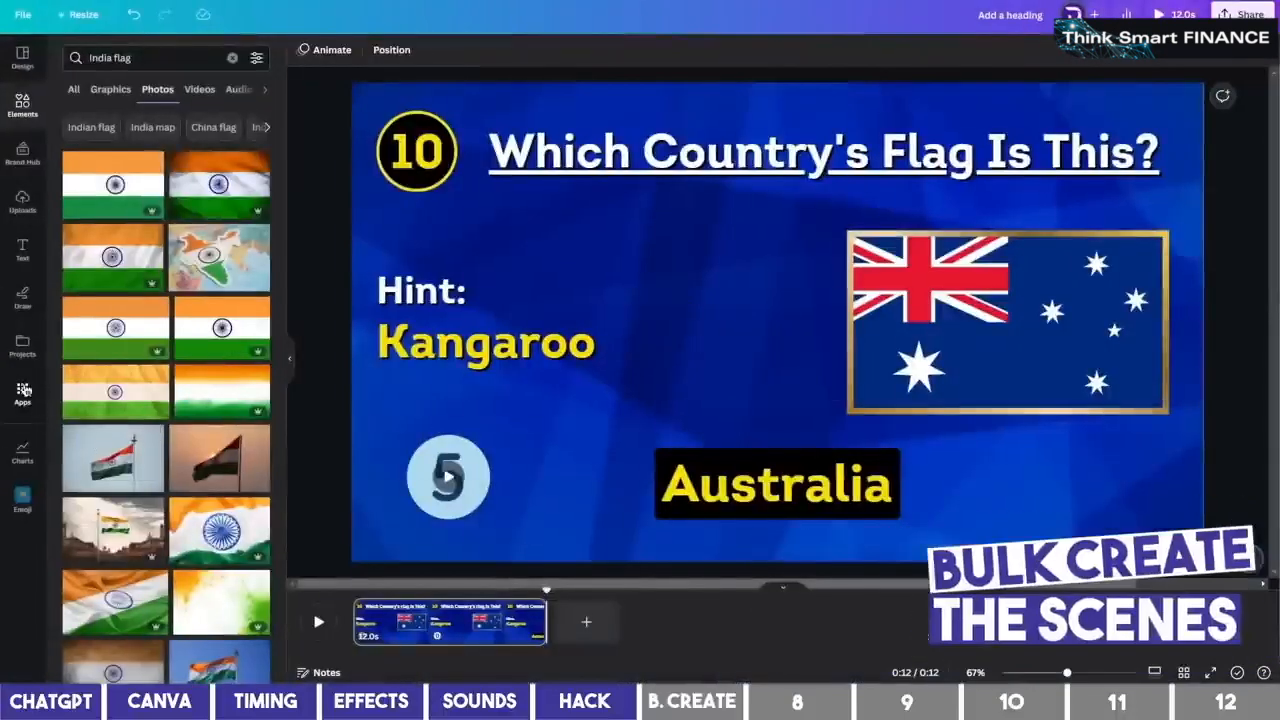
Open Bulk create, clear the sample table and paste in ChatGPT's 15-country hints table
{"action": "left_click", "coordinate": [153, 58]}
{"action": "type", "text": "bulk"}
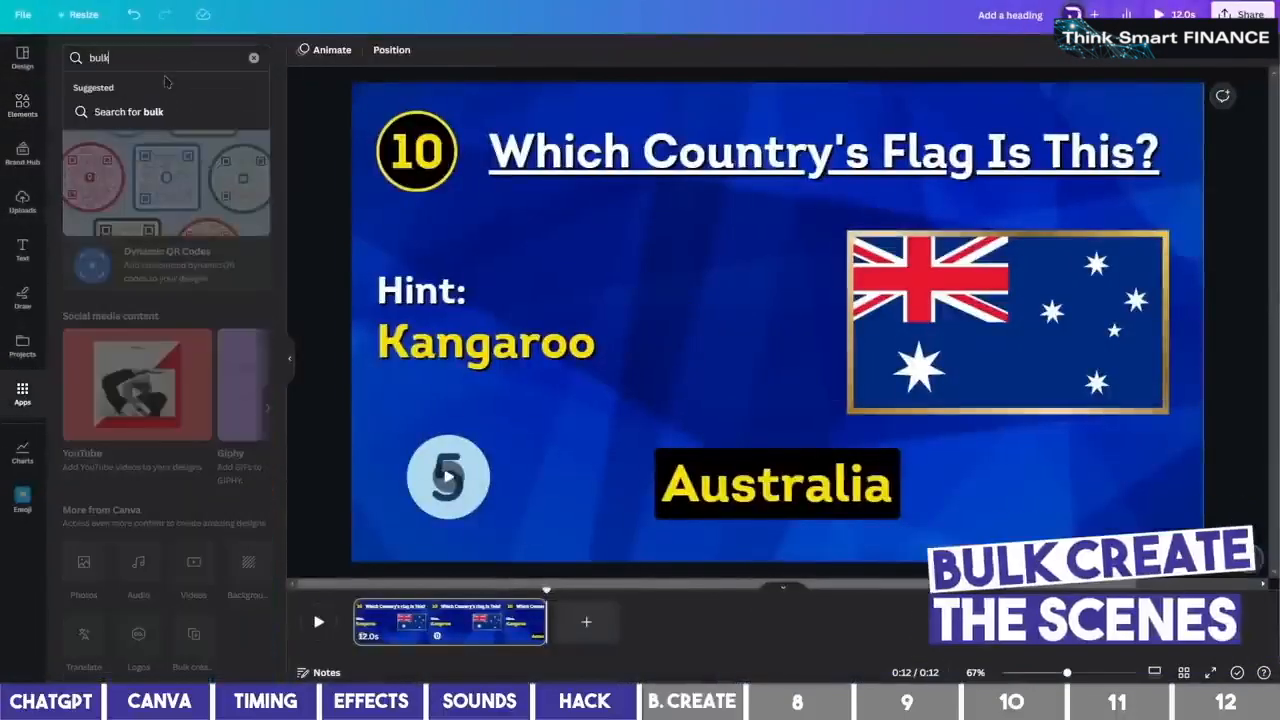
{"action": "key", "text": "Return"}
{"action": "left_click", "coordinate": [90, 108]}
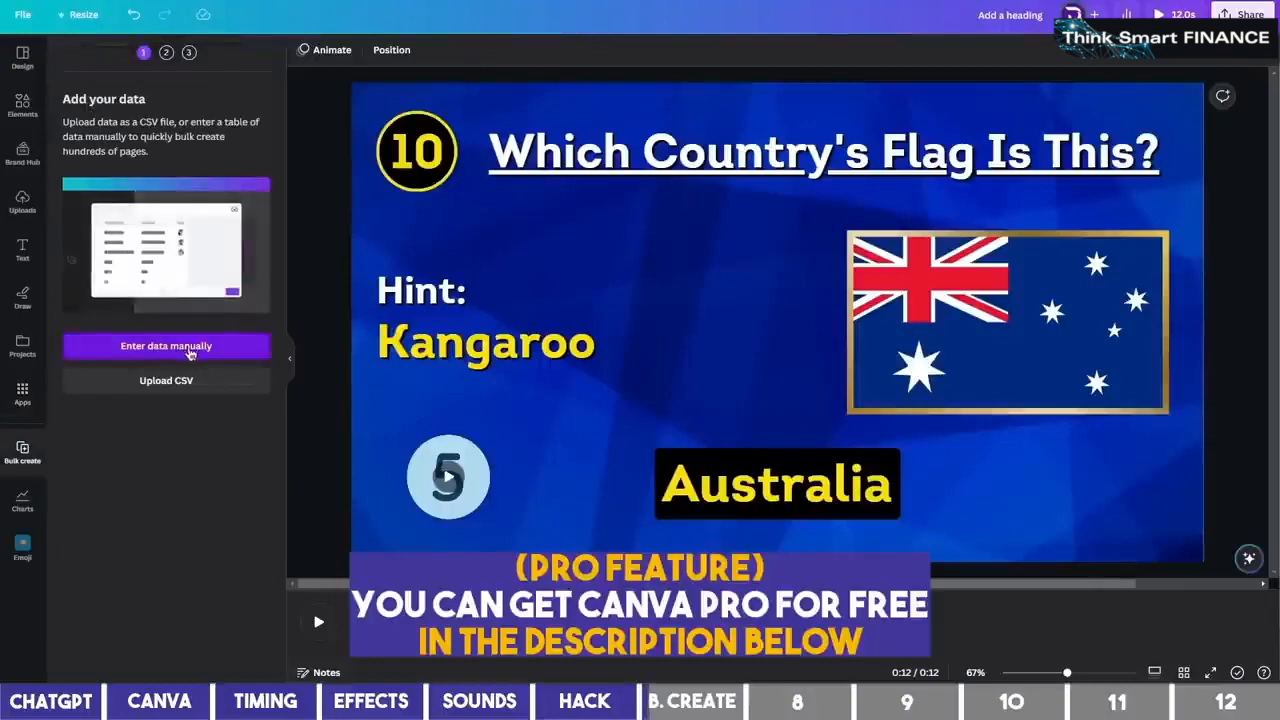
{"action": "left_click", "coordinate": [190, 348]}
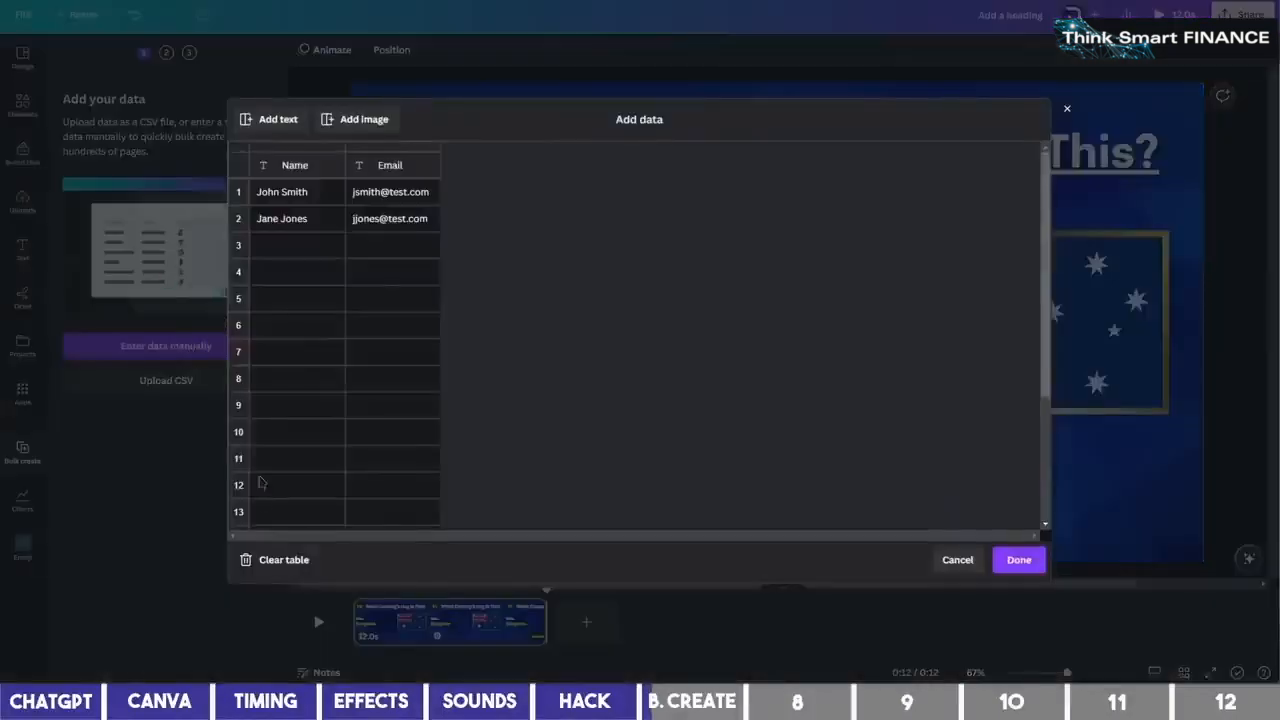
{"action": "left_click", "coordinate": [284, 560]}
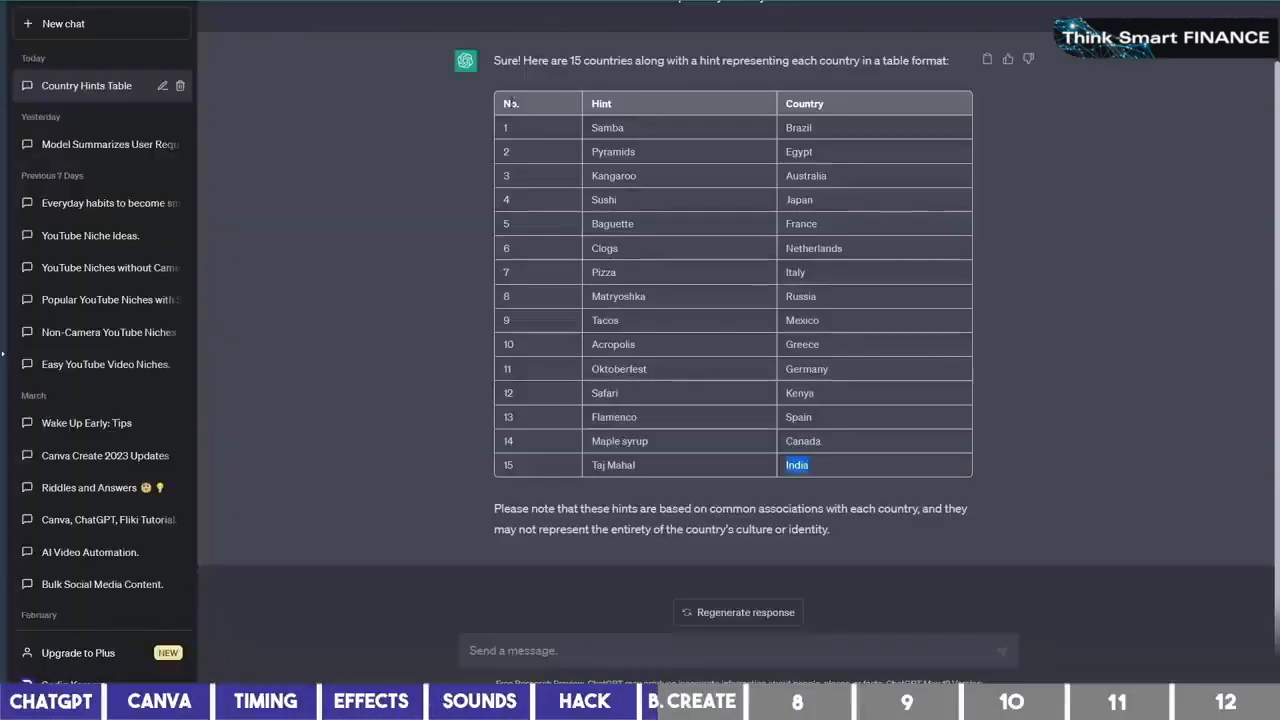
{"action": "left_click_drag", "start_coordinate": [503, 105], "coordinate": [909, 469]}
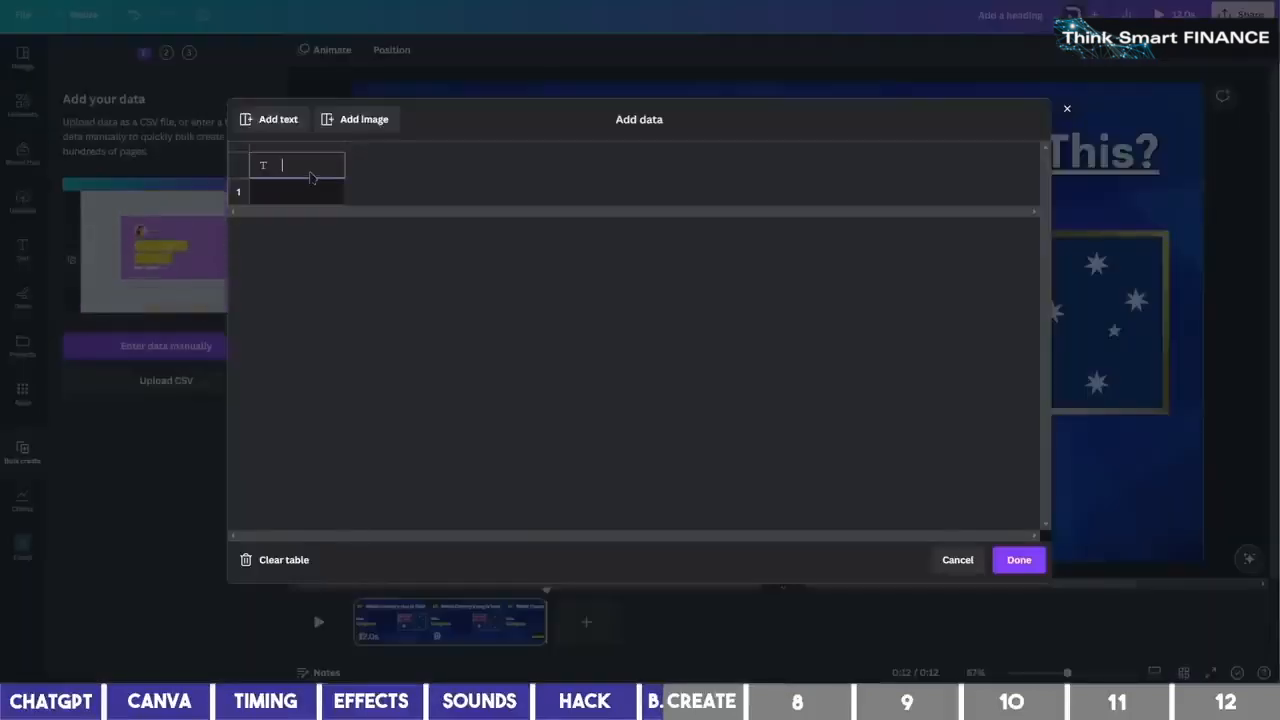
{"action": "key", "text": "ctrl+v"}
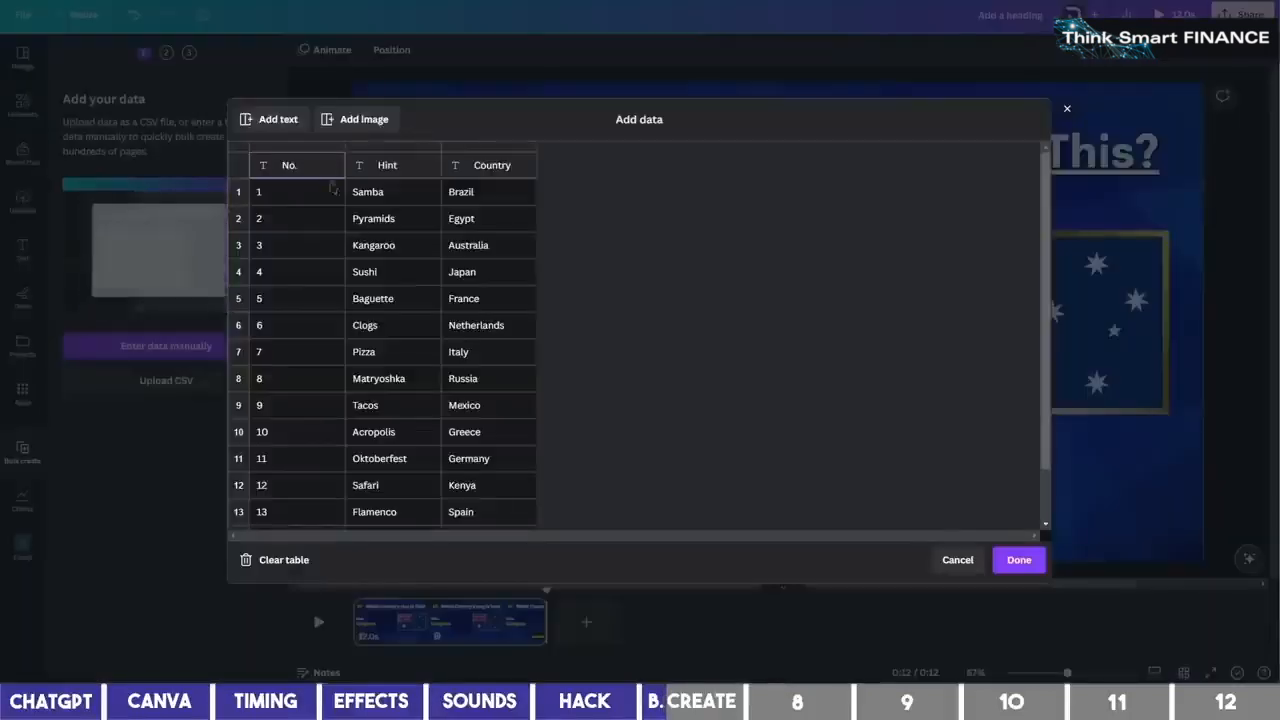
Add an image column, fill it with the Brazil, Egypt, Australia and remaining Country-folder flags
{"action": "left_click", "coordinate": [382, 122]}
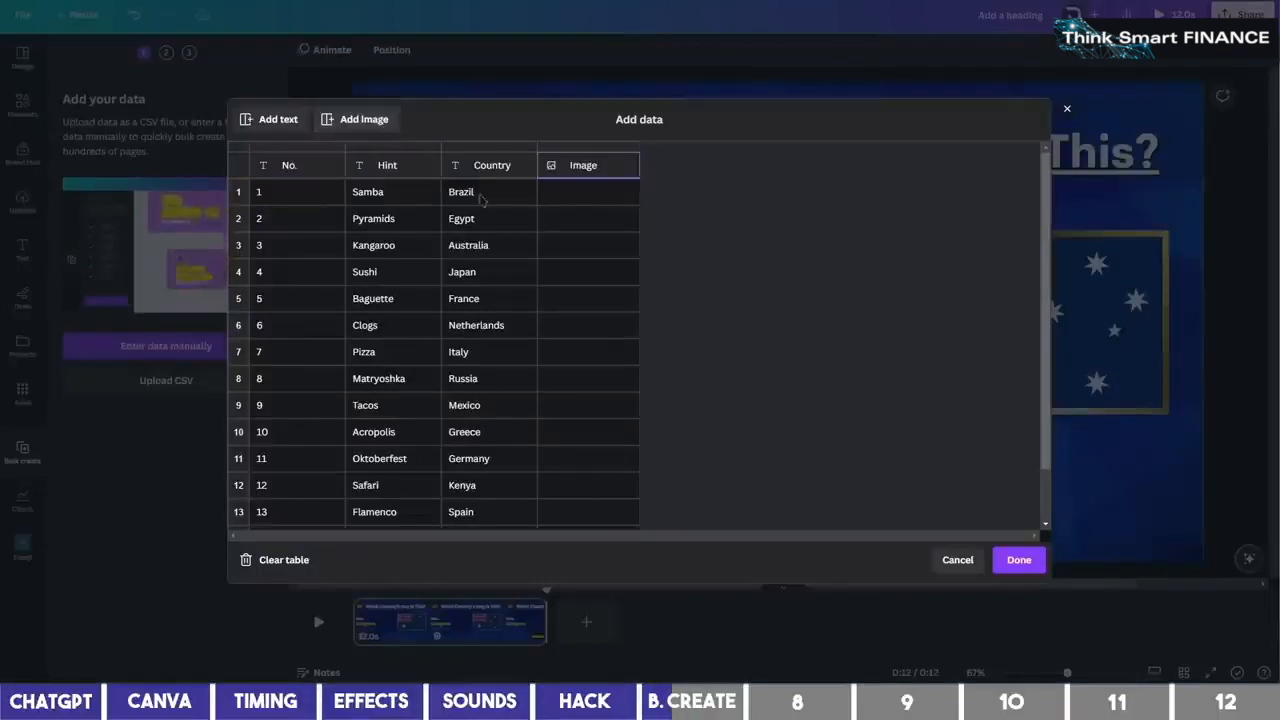
{"action": "left_click", "coordinate": [587, 196]}
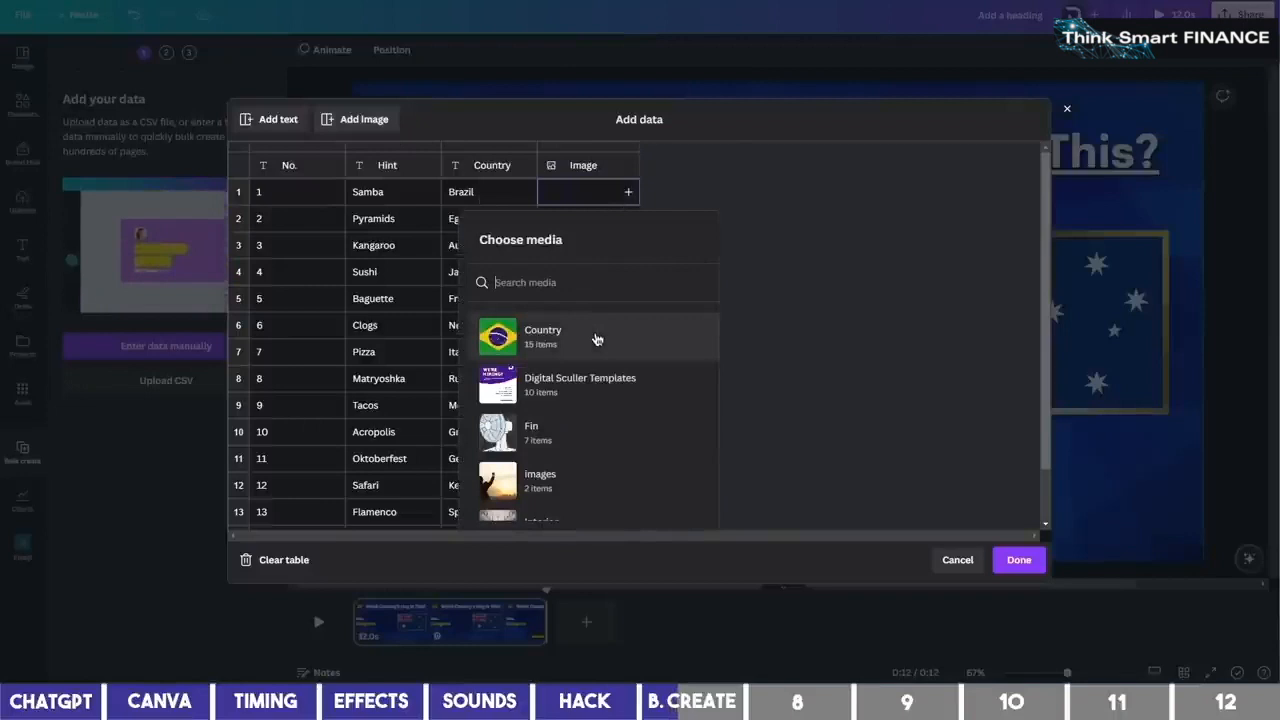
{"action": "left_click", "coordinate": [595, 339]}
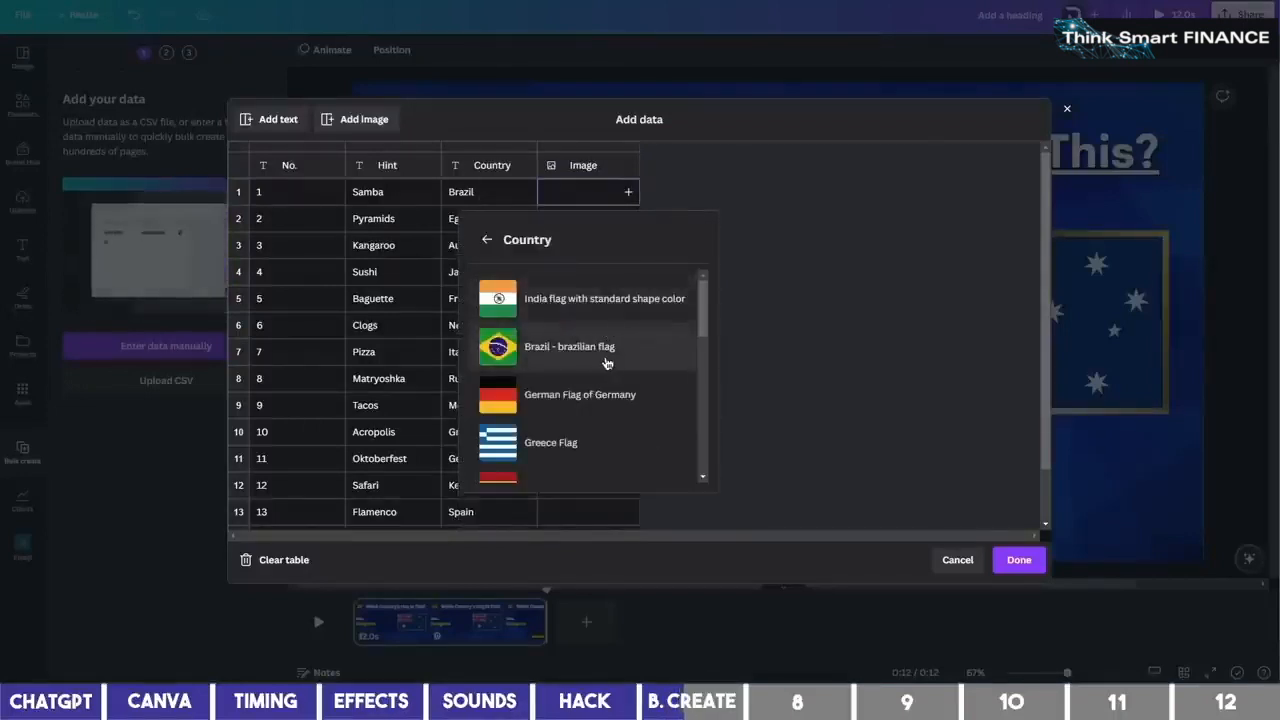
{"action": "left_click", "coordinate": [606, 350]}
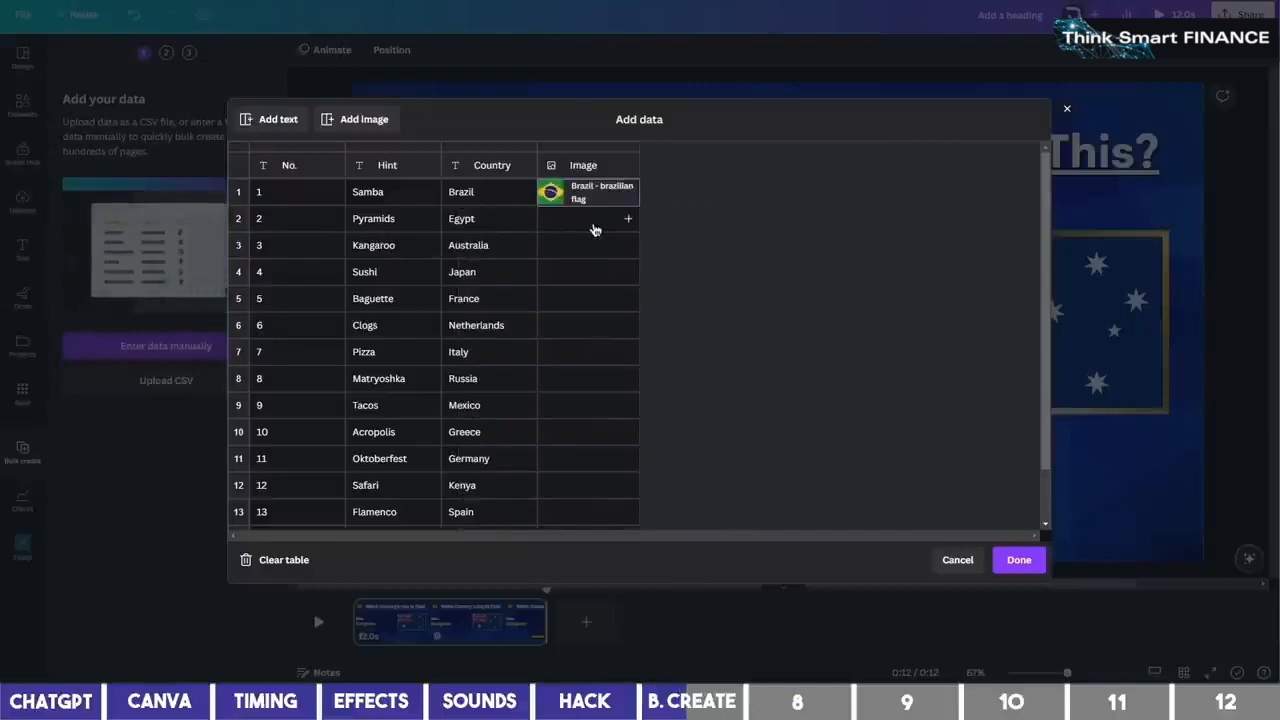
{"action": "left_click", "coordinate": [594, 230]}
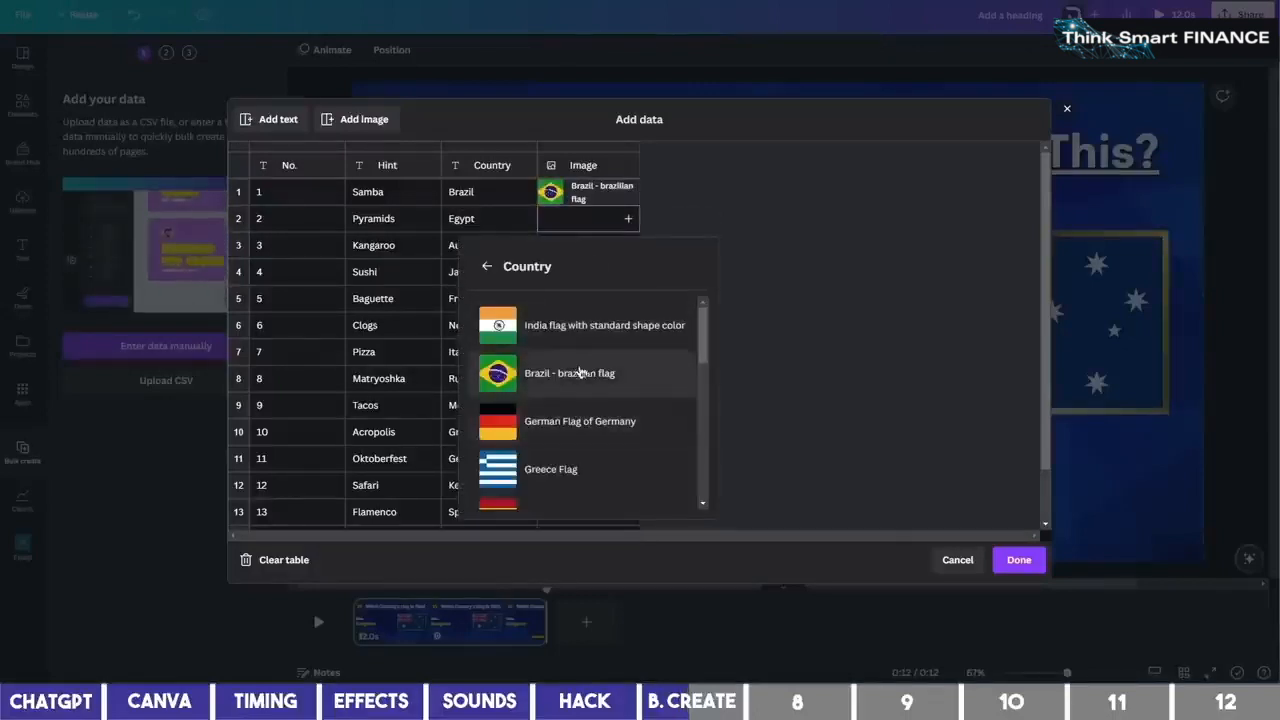
{"action": "scroll", "coordinate": [580, 380], "scroll_direction": "down", "scroll_amount": 5}
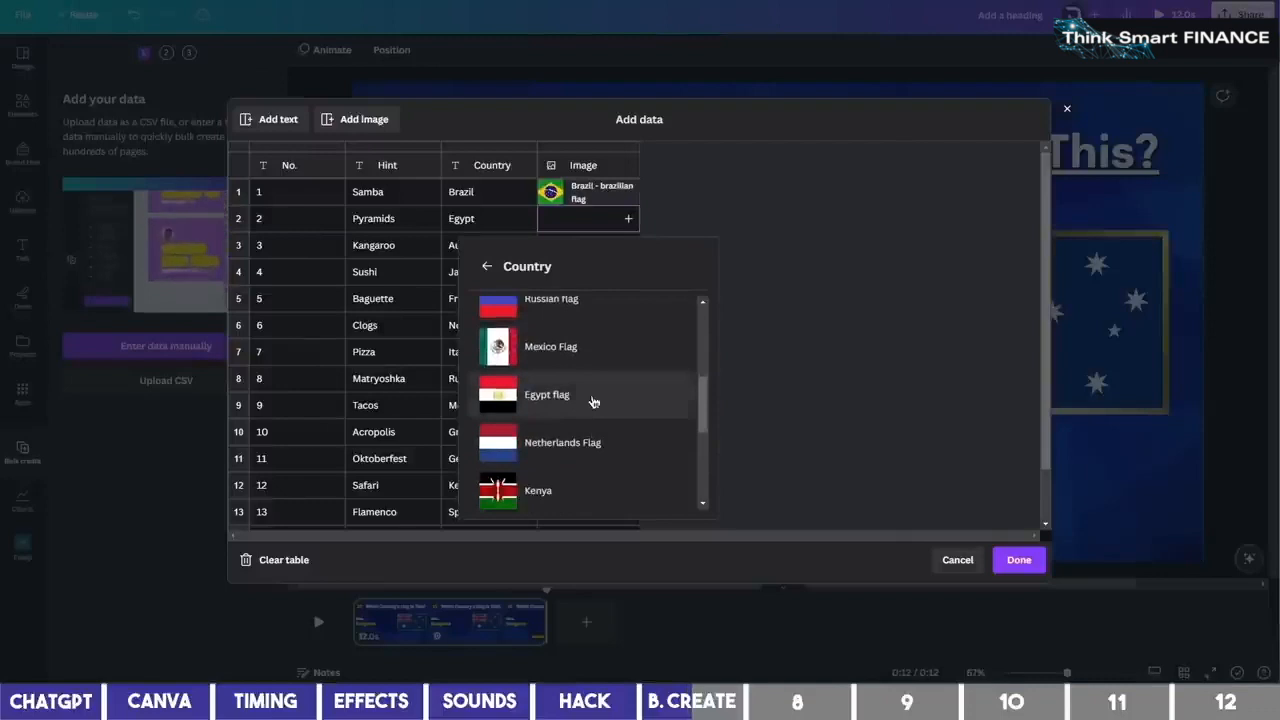
{"action": "left_click", "coordinate": [592, 398]}
{"action": "left_click", "coordinate": [598, 248]}
{"action": "scroll", "coordinate": [597, 423], "scroll_direction": "down", "scroll_amount": 3}
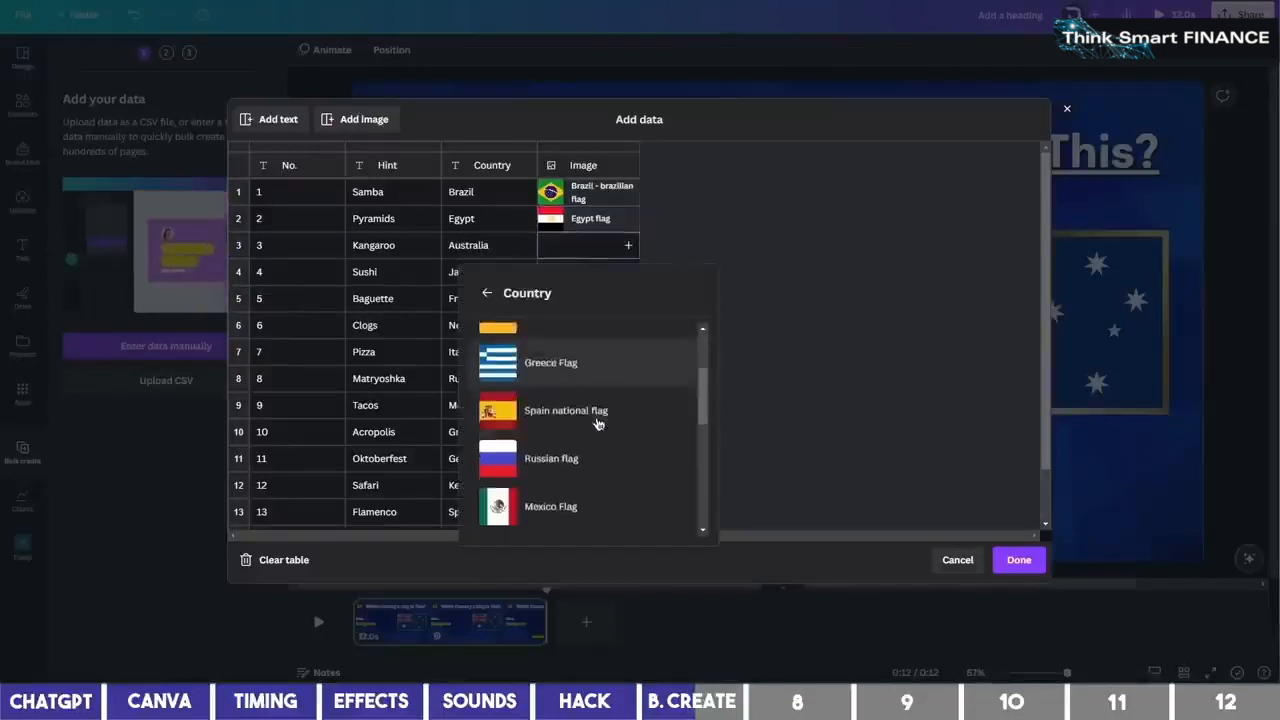
{"action": "scroll", "coordinate": [594, 449], "scroll_direction": "down", "scroll_amount": 3}
{"action": "left_click", "coordinate": [600, 400]}
{"action": "left_click", "coordinate": [588, 271]}
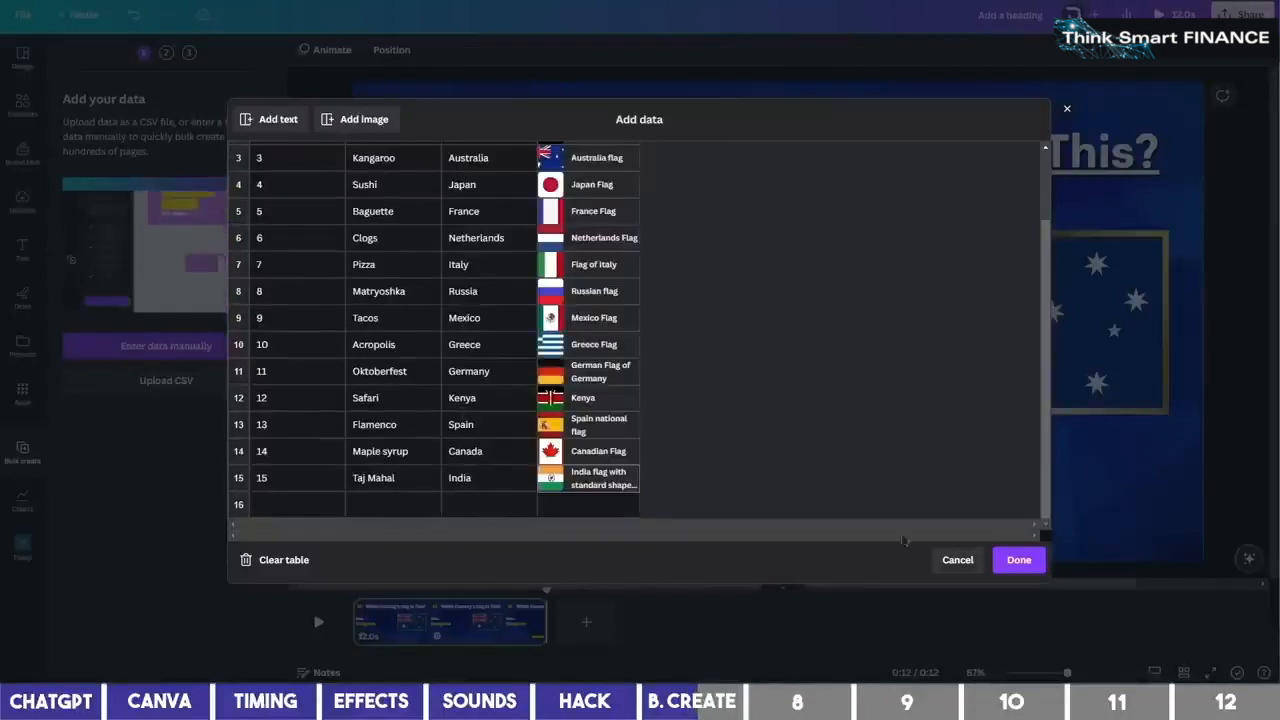
{"action": "left_click", "coordinate": [1020, 565]}
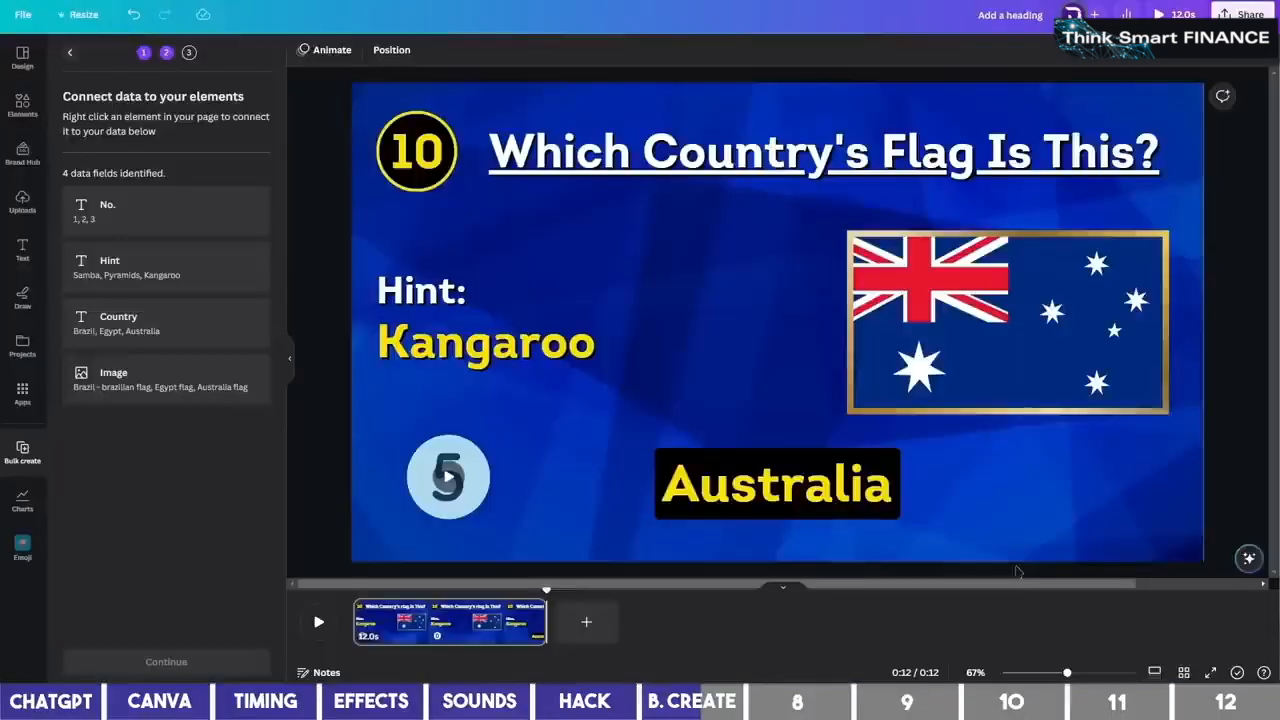
Connect the question number to the No. field and the Kangaroo hint to the Hint field
{"action": "left_click", "coordinate": [425, 152]}
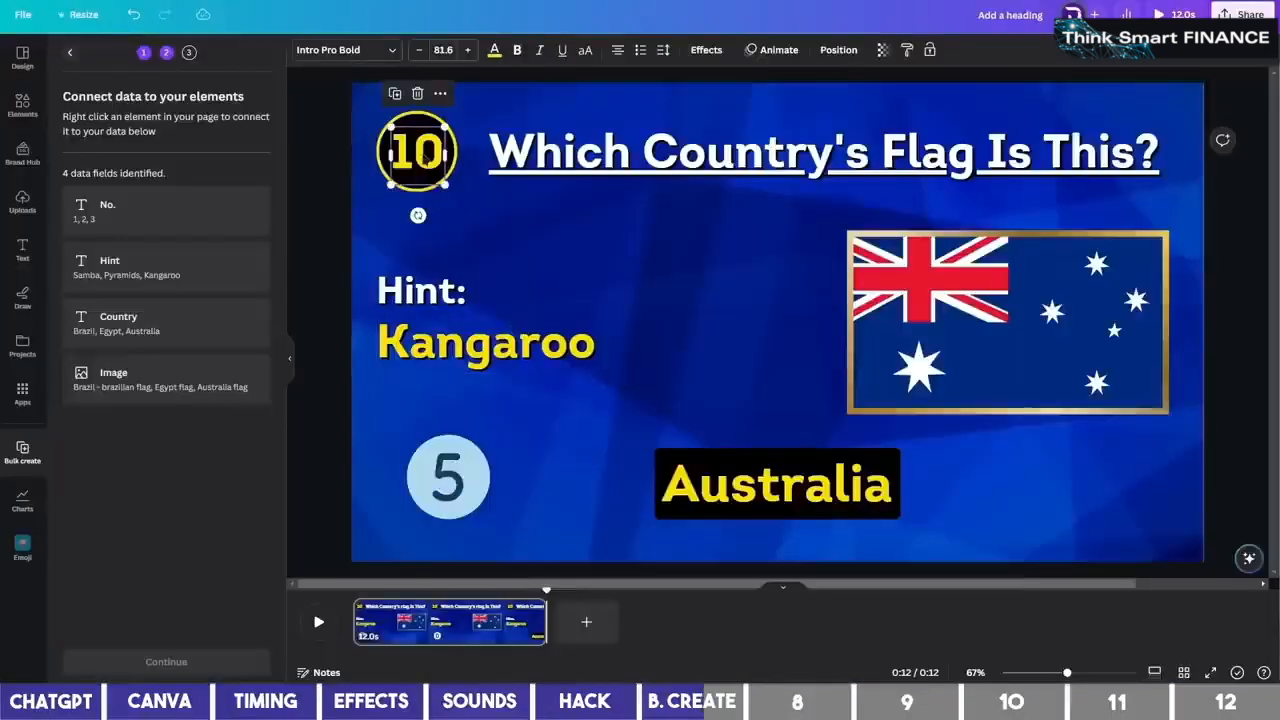
{"action": "right_click", "coordinate": [425, 155]}
{"action": "mouse_move", "coordinate": [564, 392]}
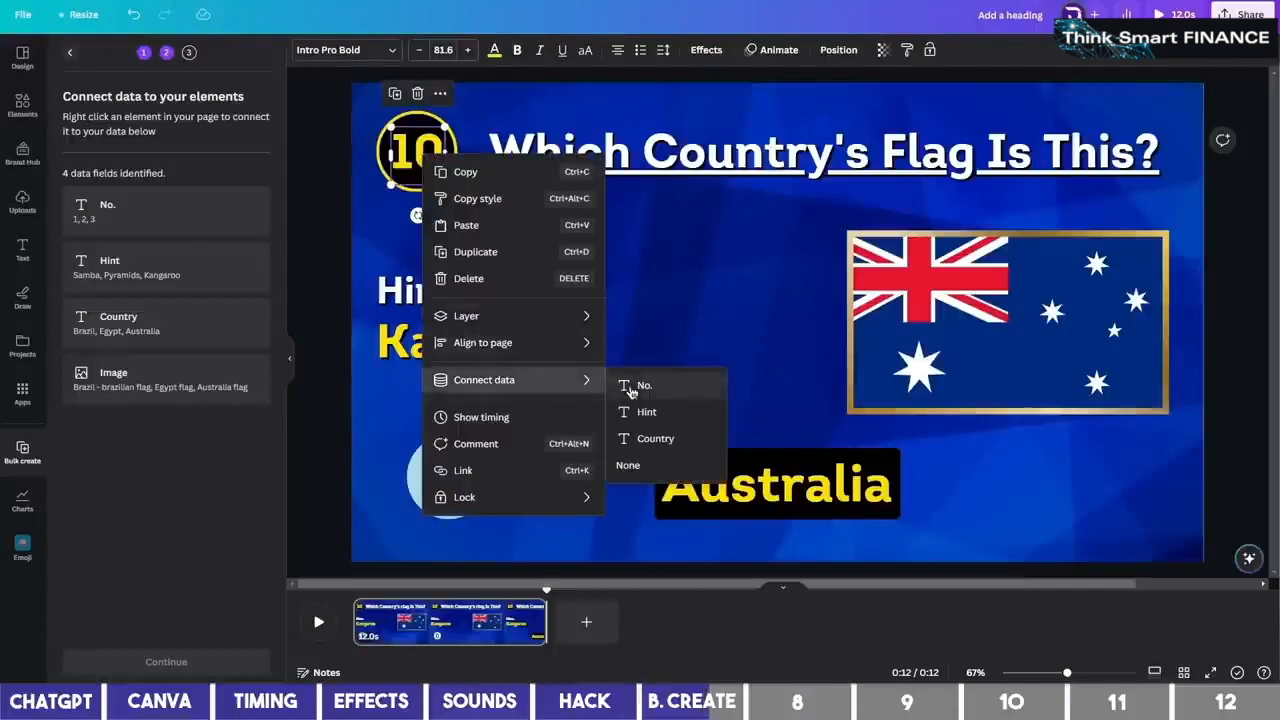
{"action": "left_click", "coordinate": [640, 386]}
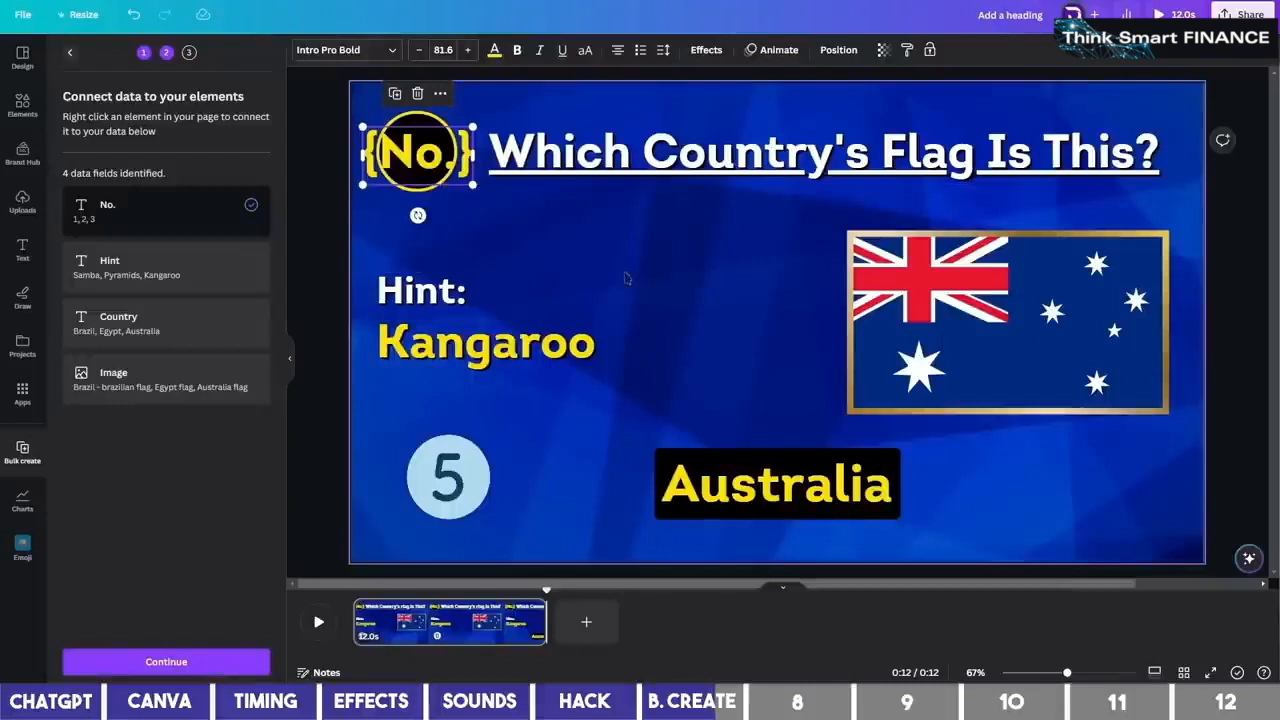
{"action": "right_click", "coordinate": [479, 353]}
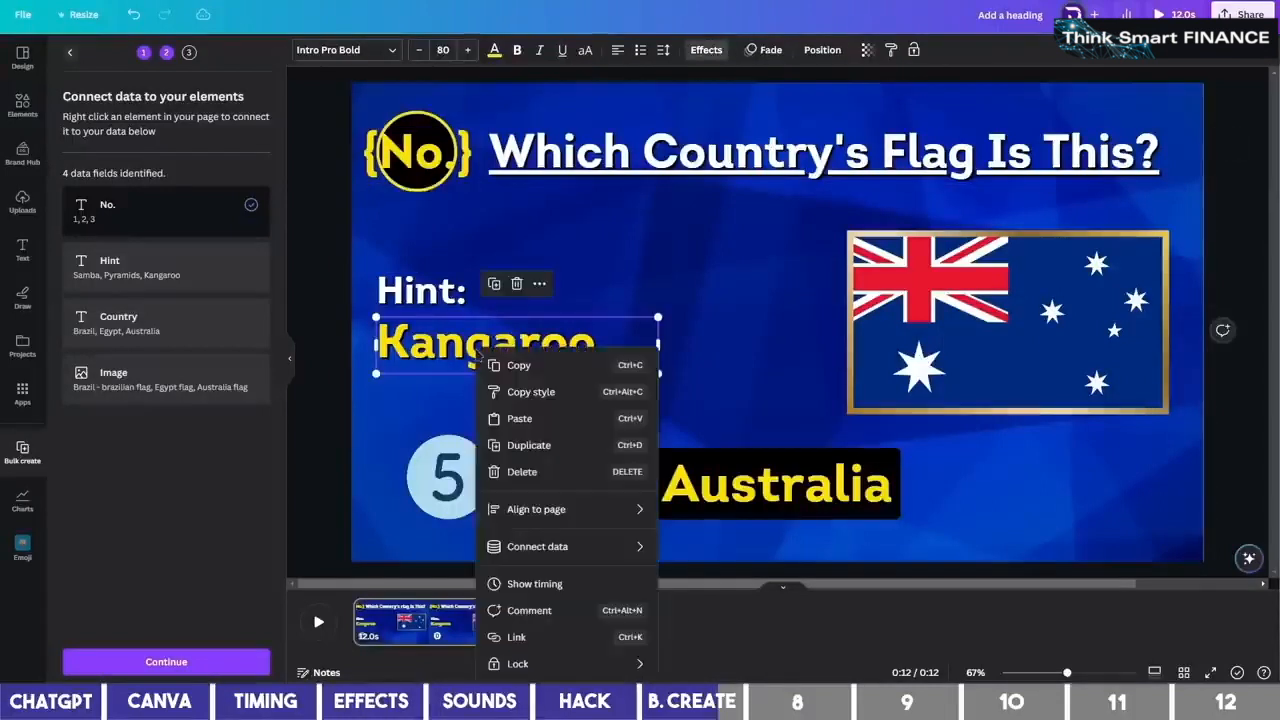
{"action": "mouse_move", "coordinate": [584, 552]}
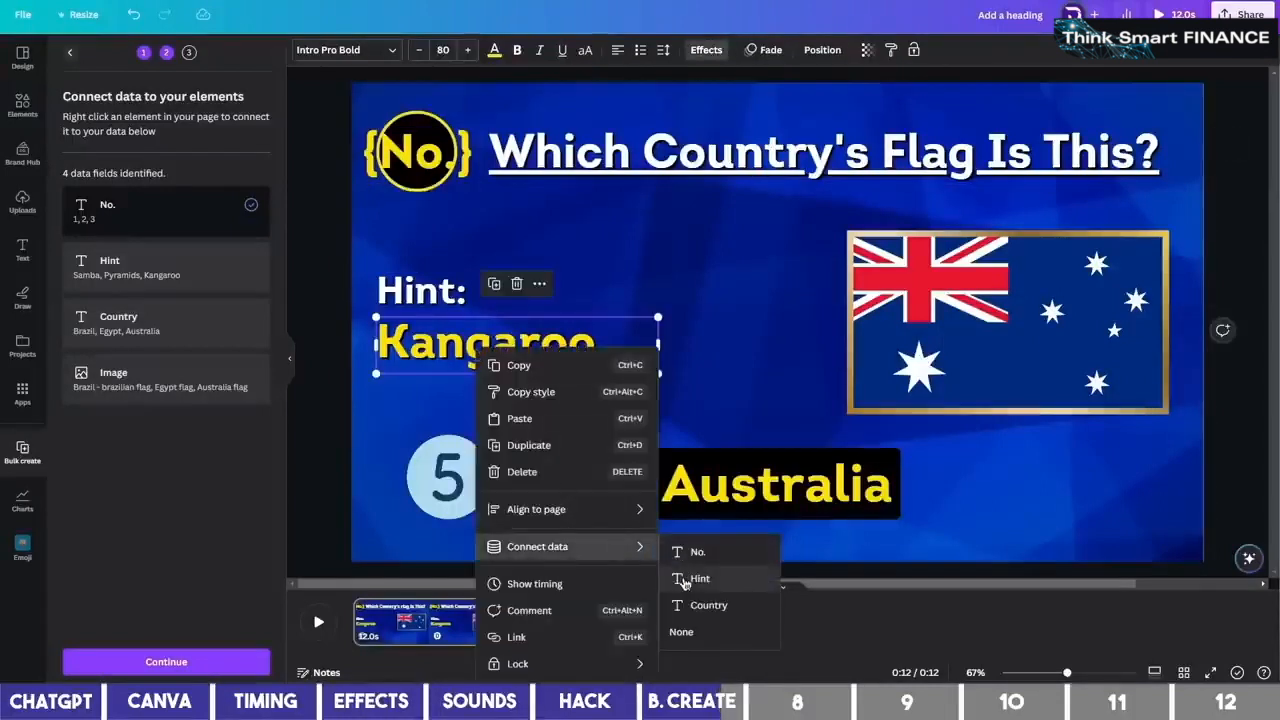
{"action": "left_click", "coordinate": [699, 579]}
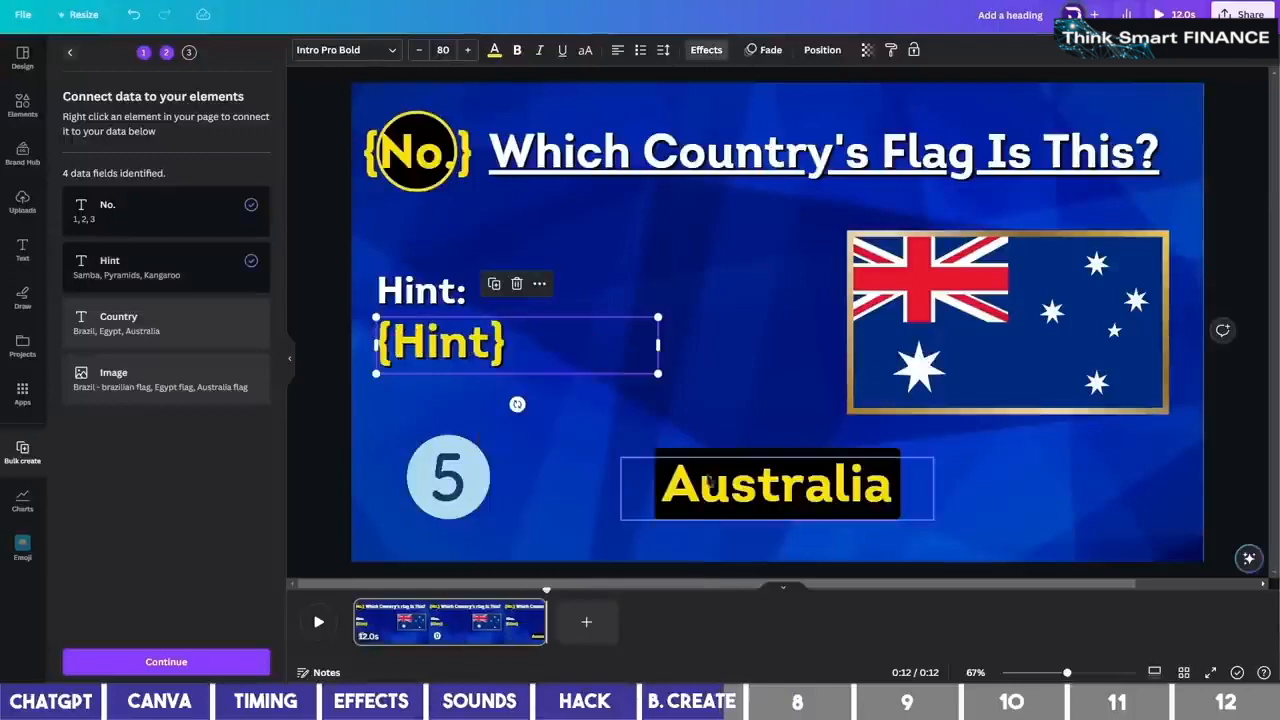
Connect the Australia answer to the Country field and the flag to the Image field, then continue
{"action": "left_click", "coordinate": [760, 488]}
{"action": "right_click", "coordinate": [766, 493]}
{"action": "mouse_move", "coordinate": [833, 545]}
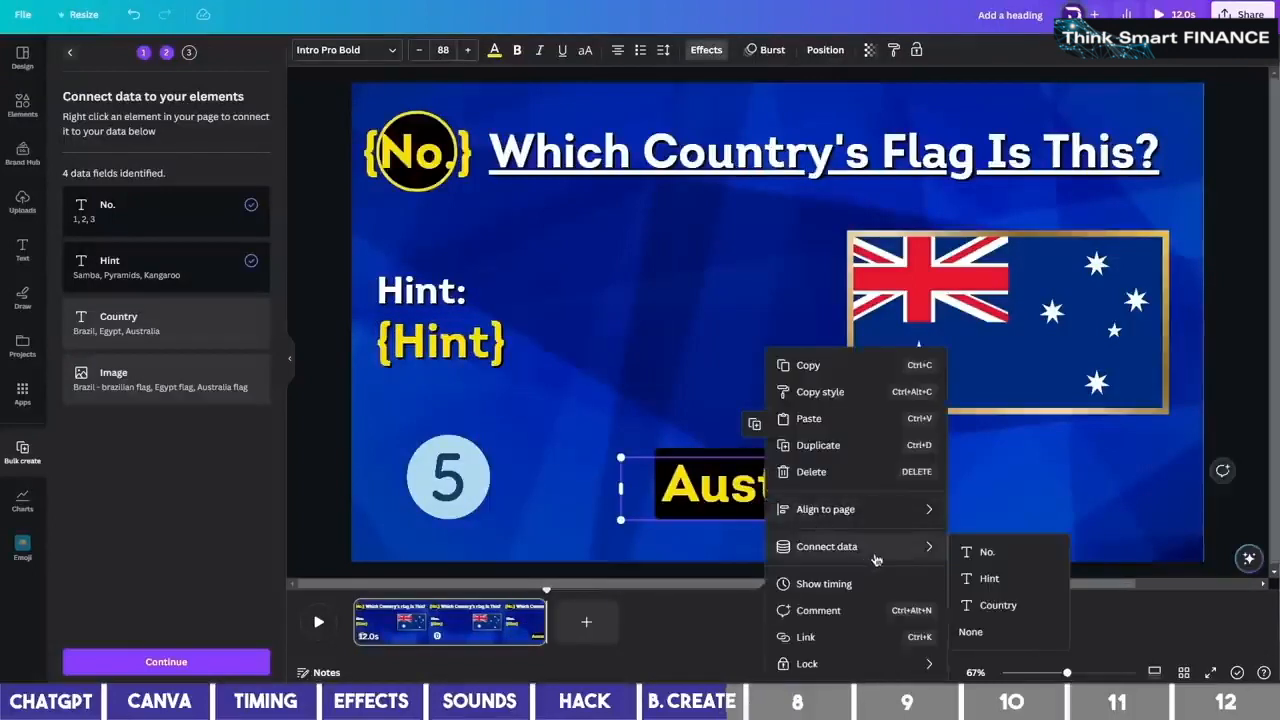
{"action": "left_click", "coordinate": [988, 605]}
{"action": "left_click", "coordinate": [991, 344]}
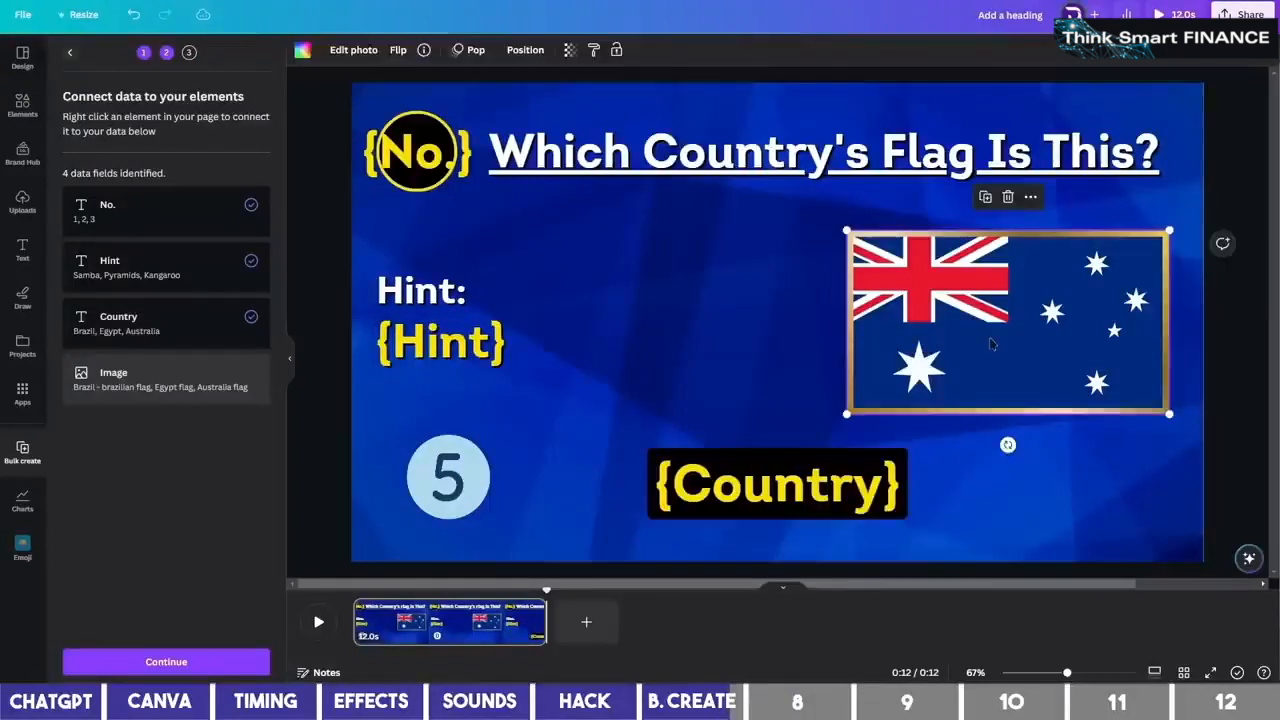
{"action": "right_click", "coordinate": [996, 324]}
{"action": "mouse_move", "coordinate": [1060, 465]}
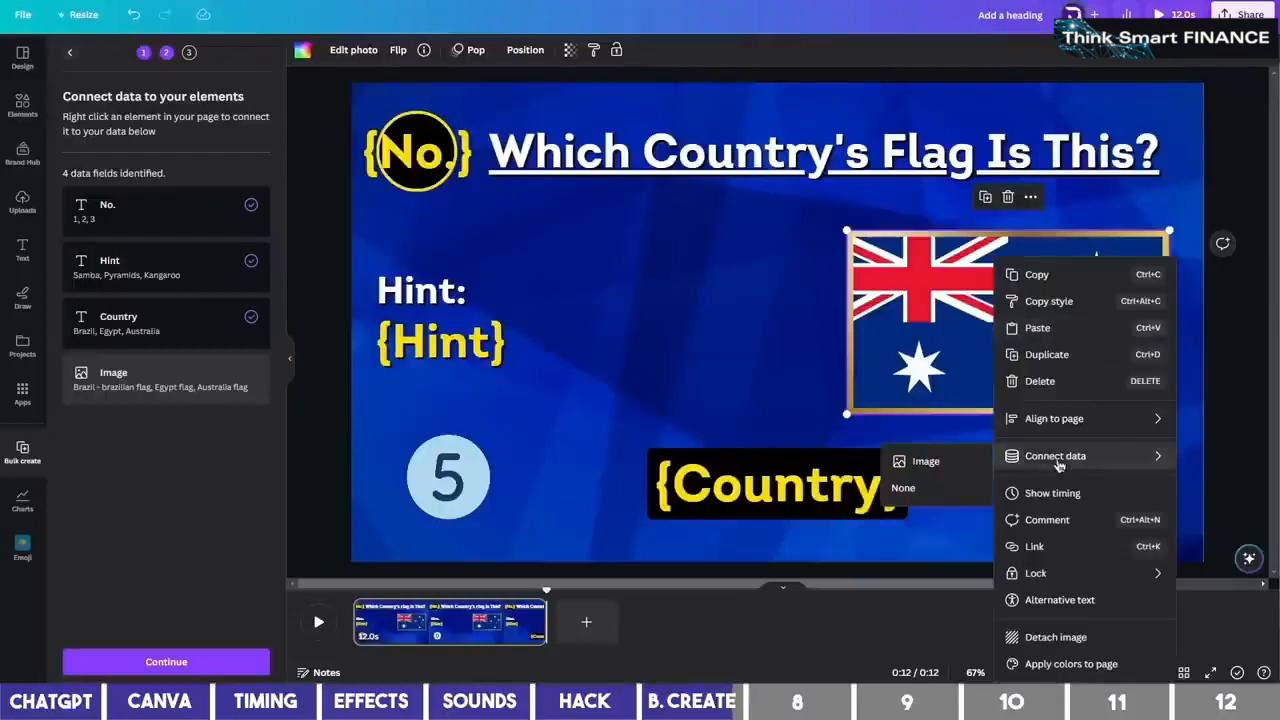
{"action": "left_click", "coordinate": [922, 461]}
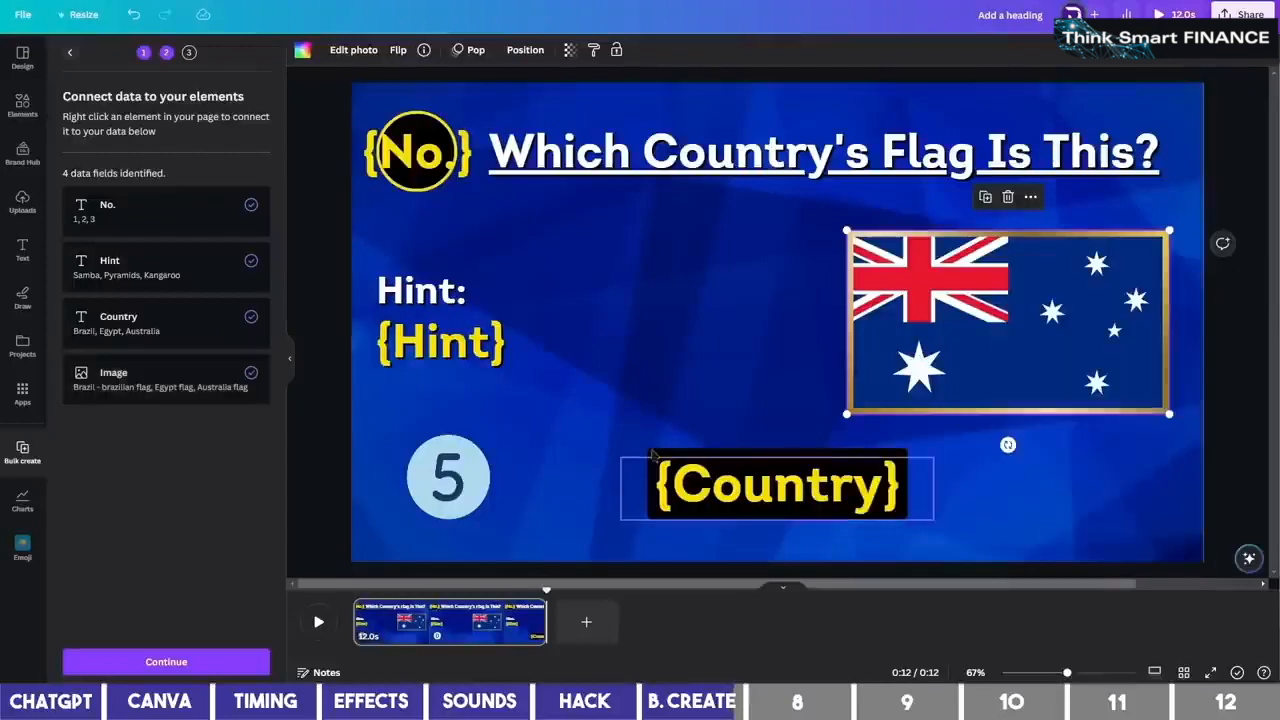
{"action": "left_click", "coordinate": [200, 663]}
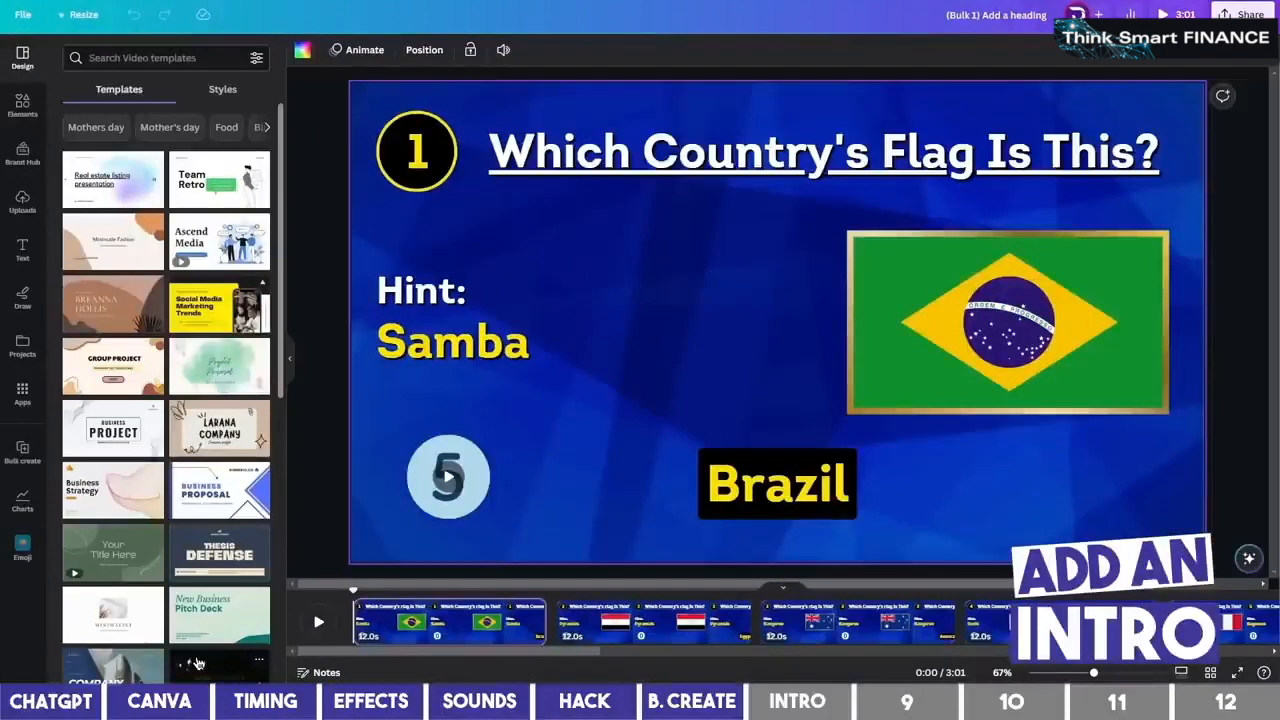
Add a blank page and move it to the front of the video
{"action": "right_click", "coordinate": [433, 625]}
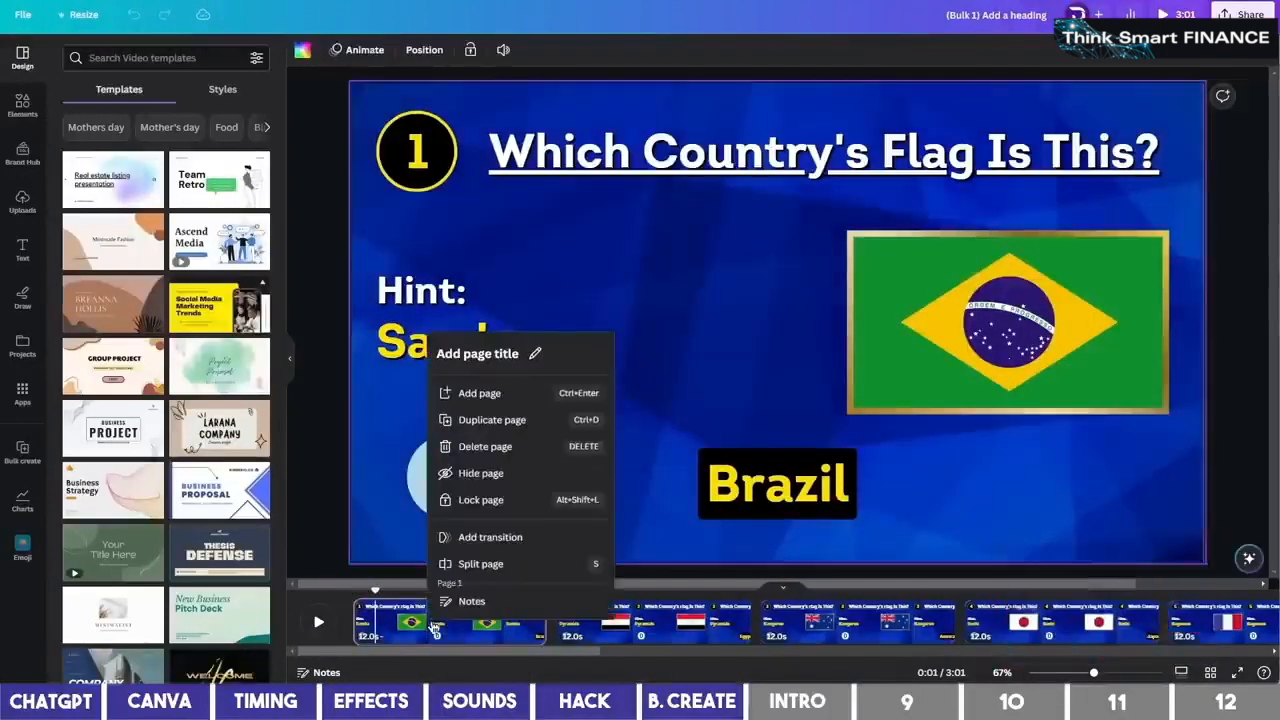
{"action": "left_click", "coordinate": [480, 394]}
{"action": "left_click_drag", "start_coordinate": [590, 628], "coordinate": [430, 625]}
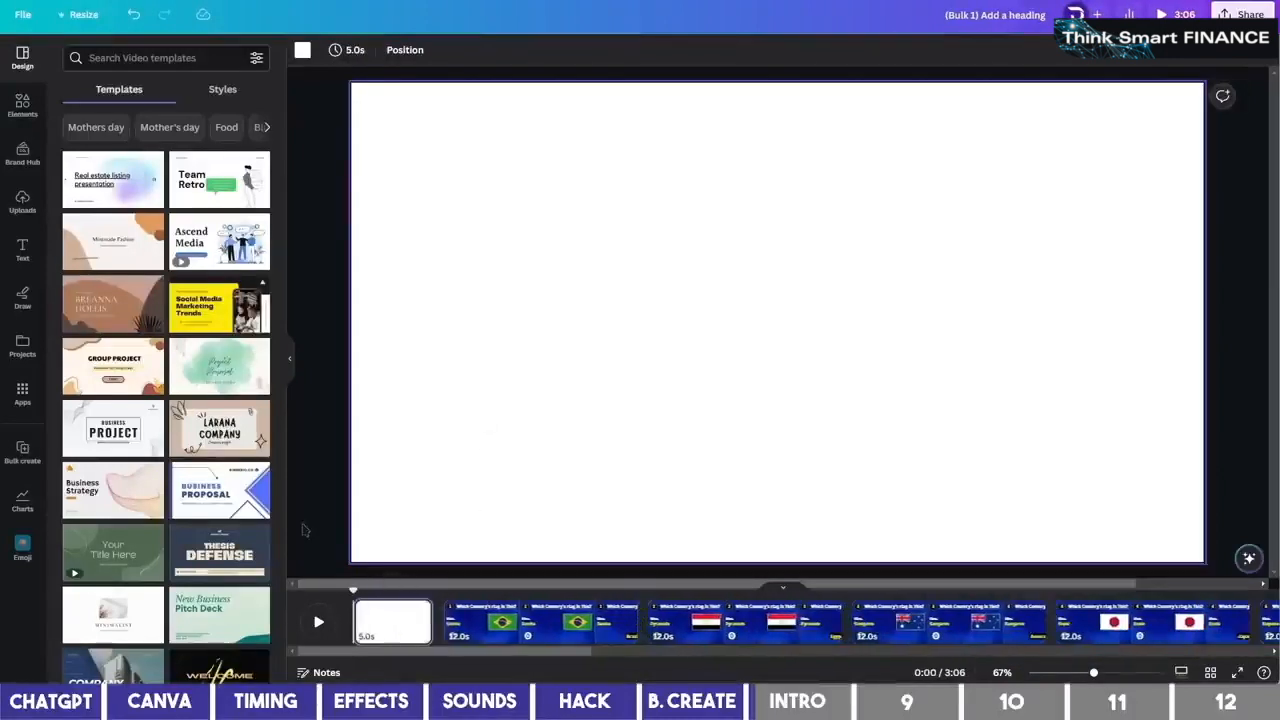
Fill the new first page with the Welcome to My Channel collage intro template
{"action": "left_click", "coordinate": [150, 57]}
{"action": "left_click", "coordinate": [135, 117]}
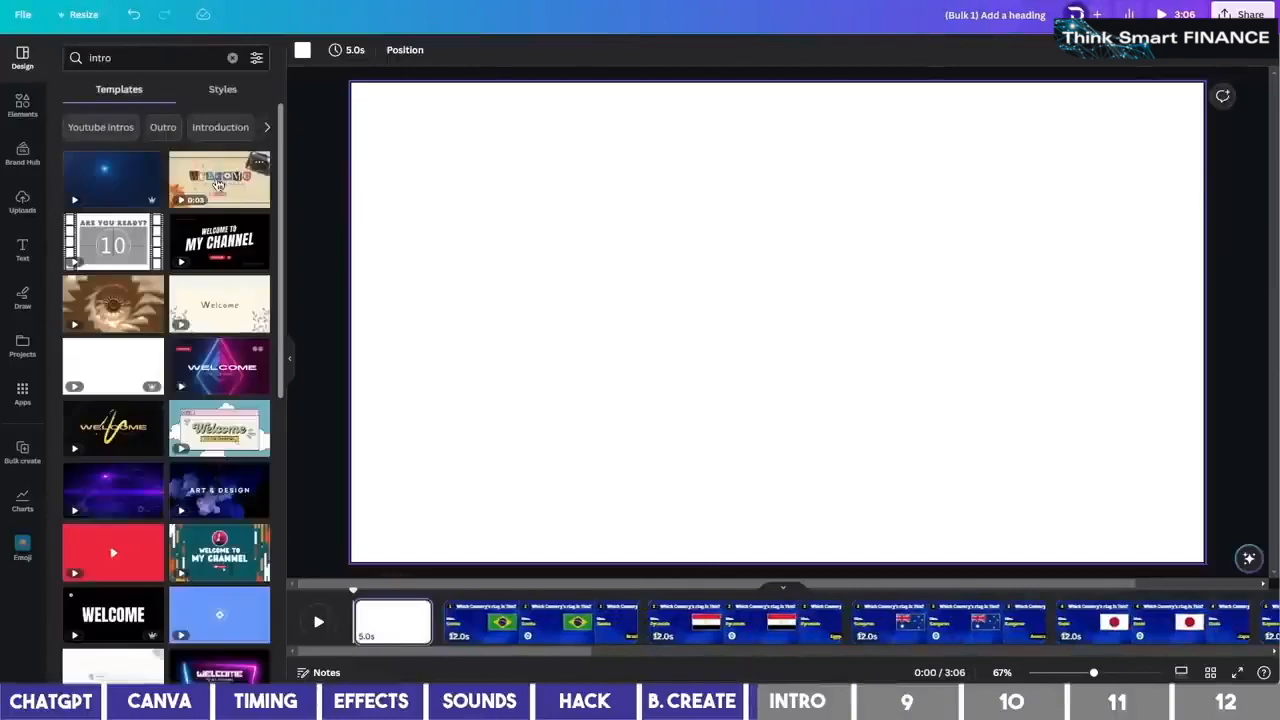
{"action": "left_click", "coordinate": [213, 185]}
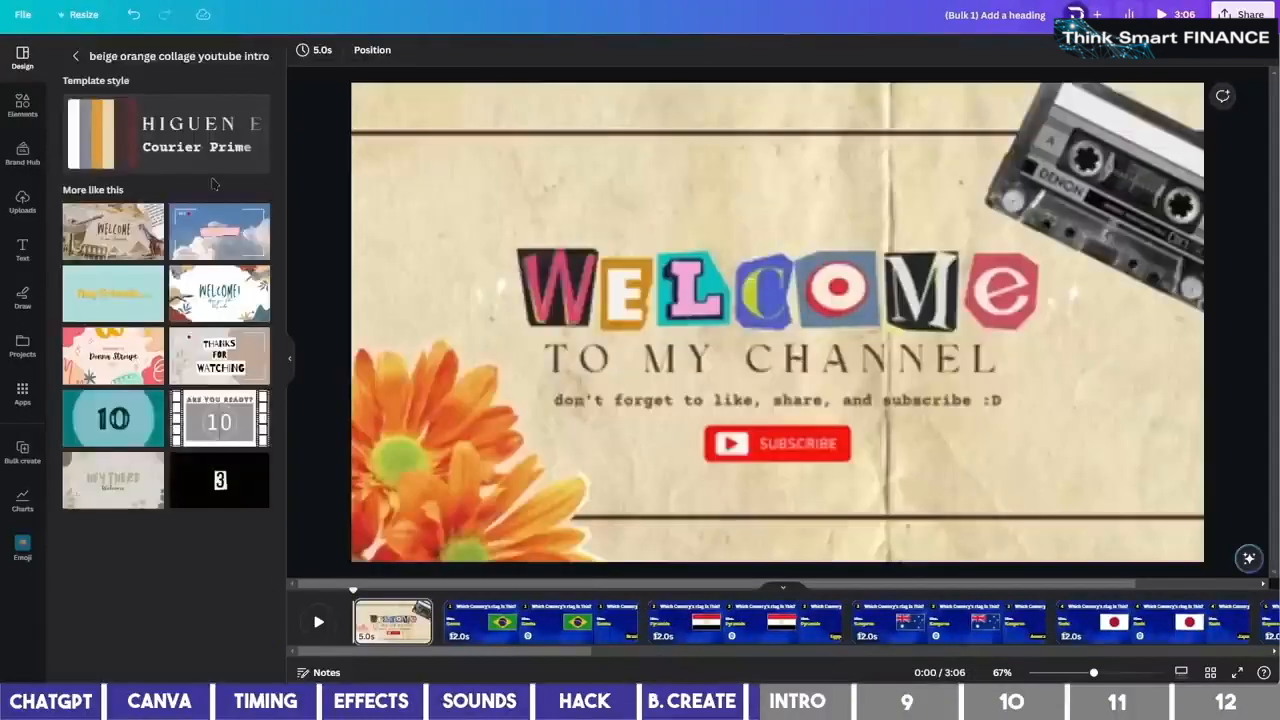
{"action": "left_click", "coordinate": [33, 97]}
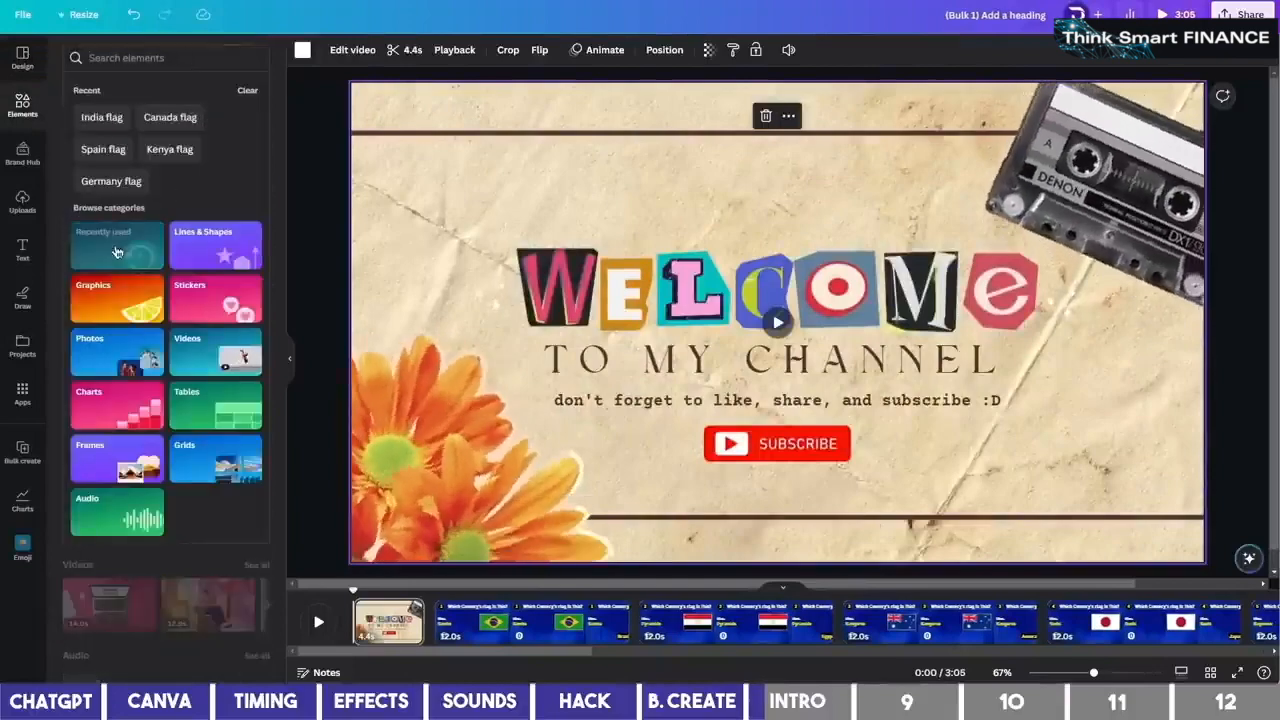
{"action": "left_click", "coordinate": [117, 252]}
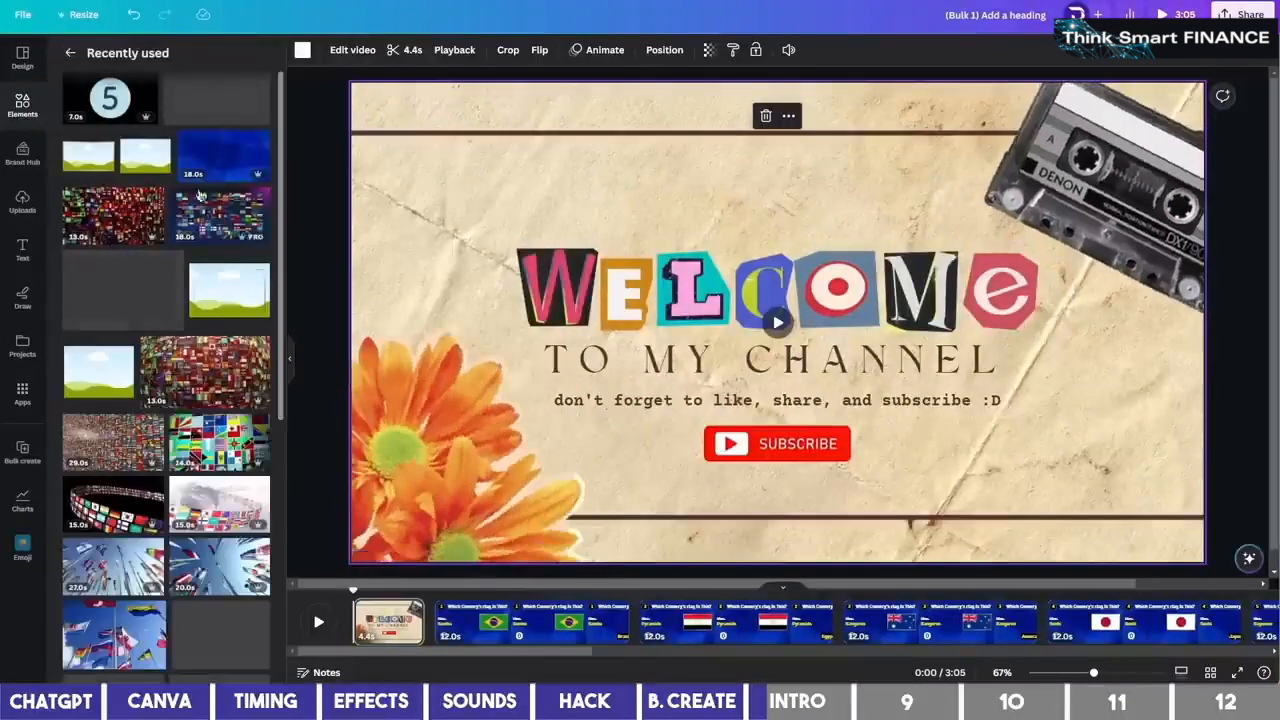
Delete the flower and cassette graphics from the intro page
{"action": "left_click_drag", "start_coordinate": [234, 166], "coordinate": [368, 113]}
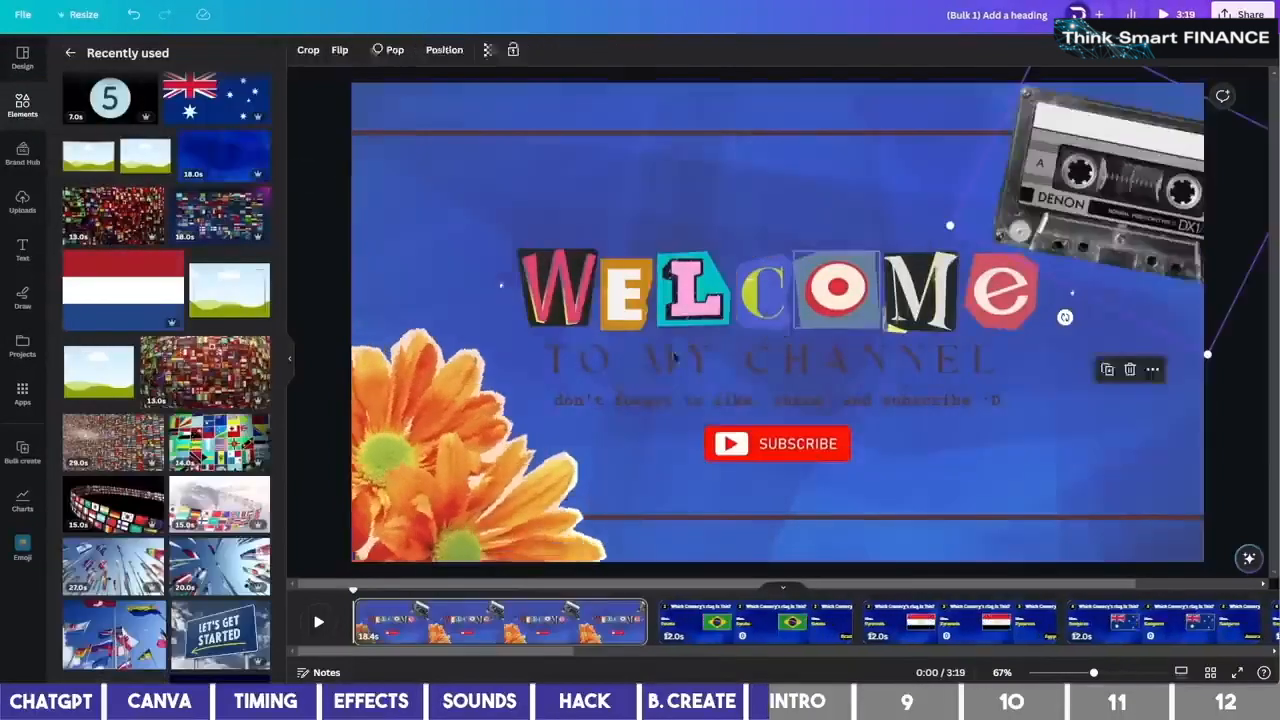
{"action": "left_click", "coordinate": [460, 460]}
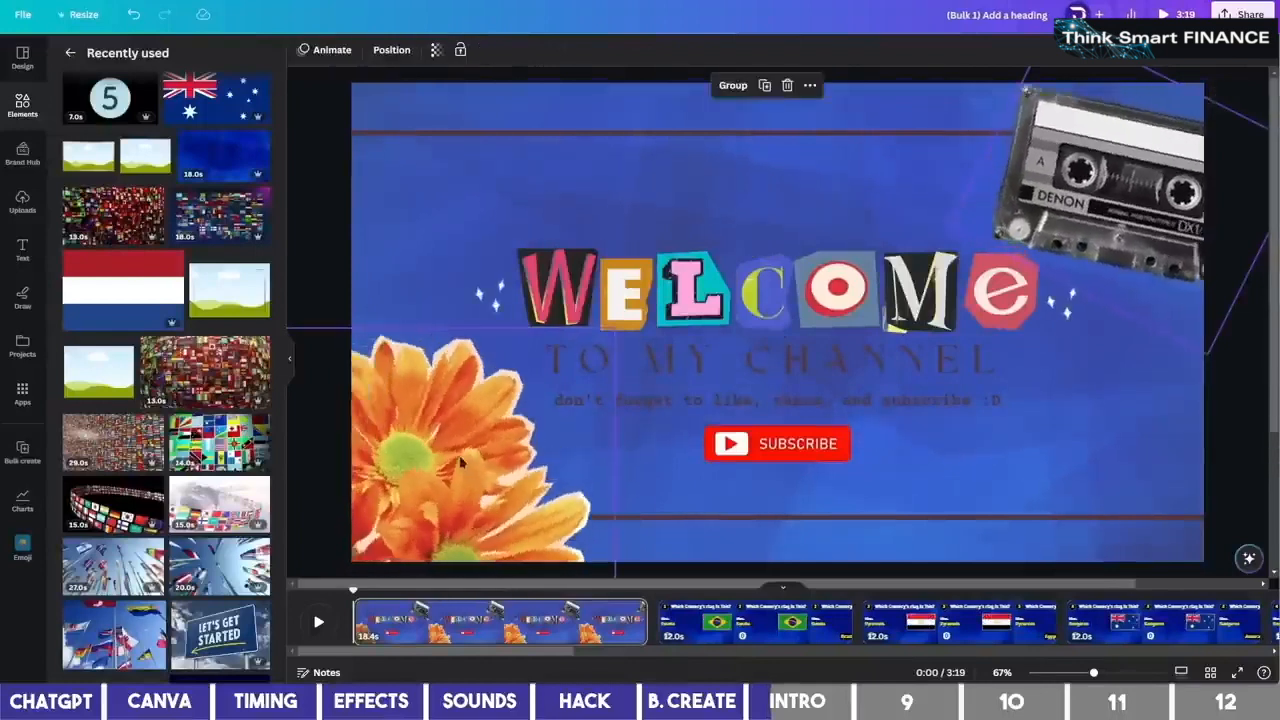
{"action": "key", "text": "Delete"}
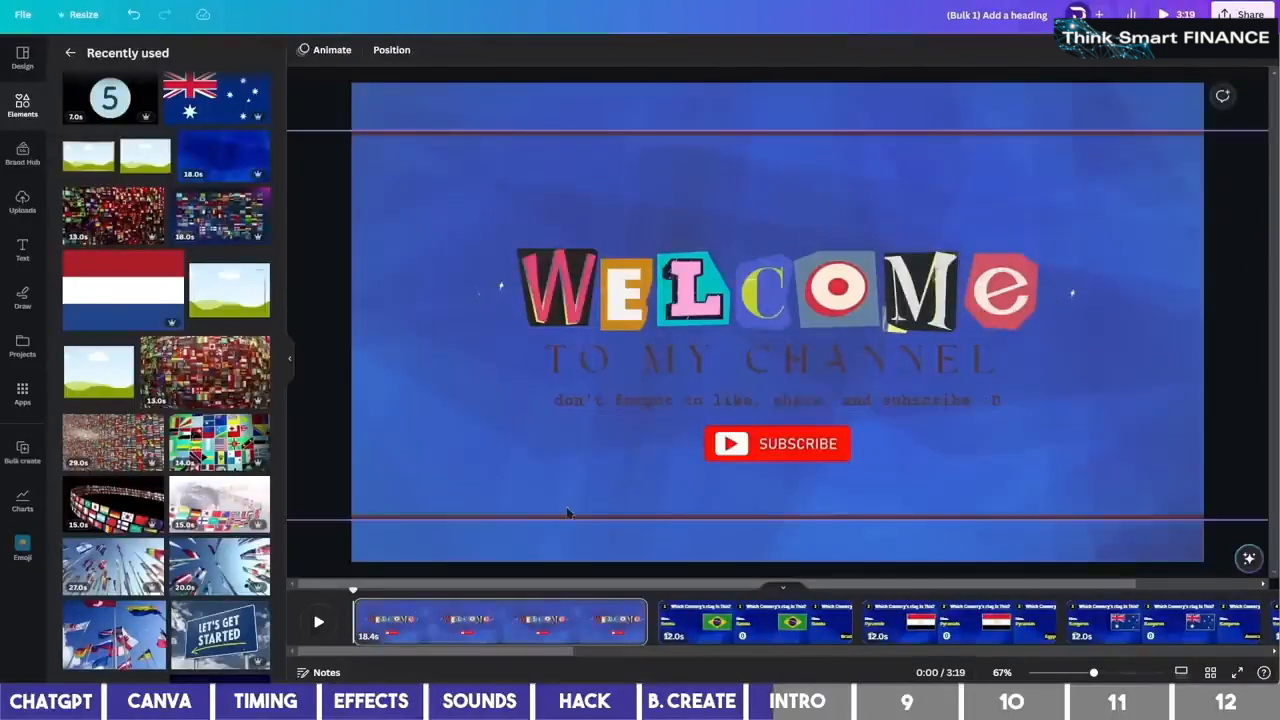
Make the tagline yellow and set the heading font to Intro Pro Bold
{"action": "left_click", "coordinate": [700, 360]}
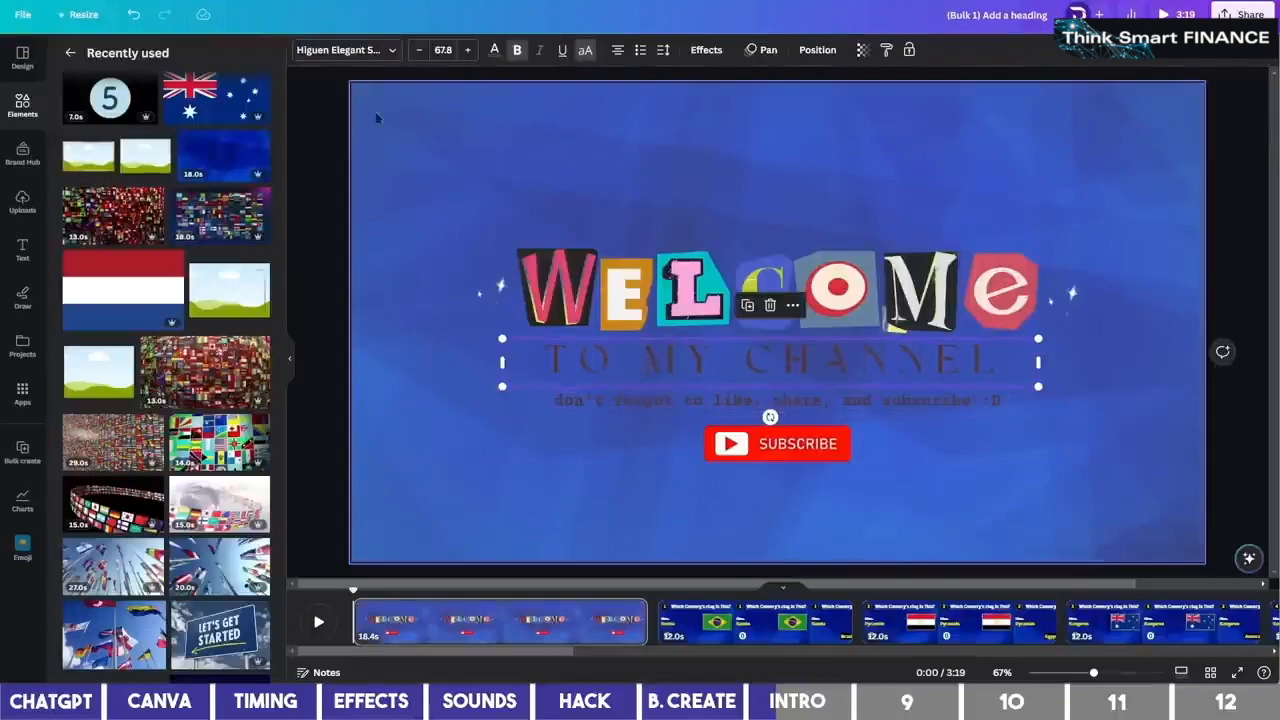
{"action": "left_click", "coordinate": [494, 49]}
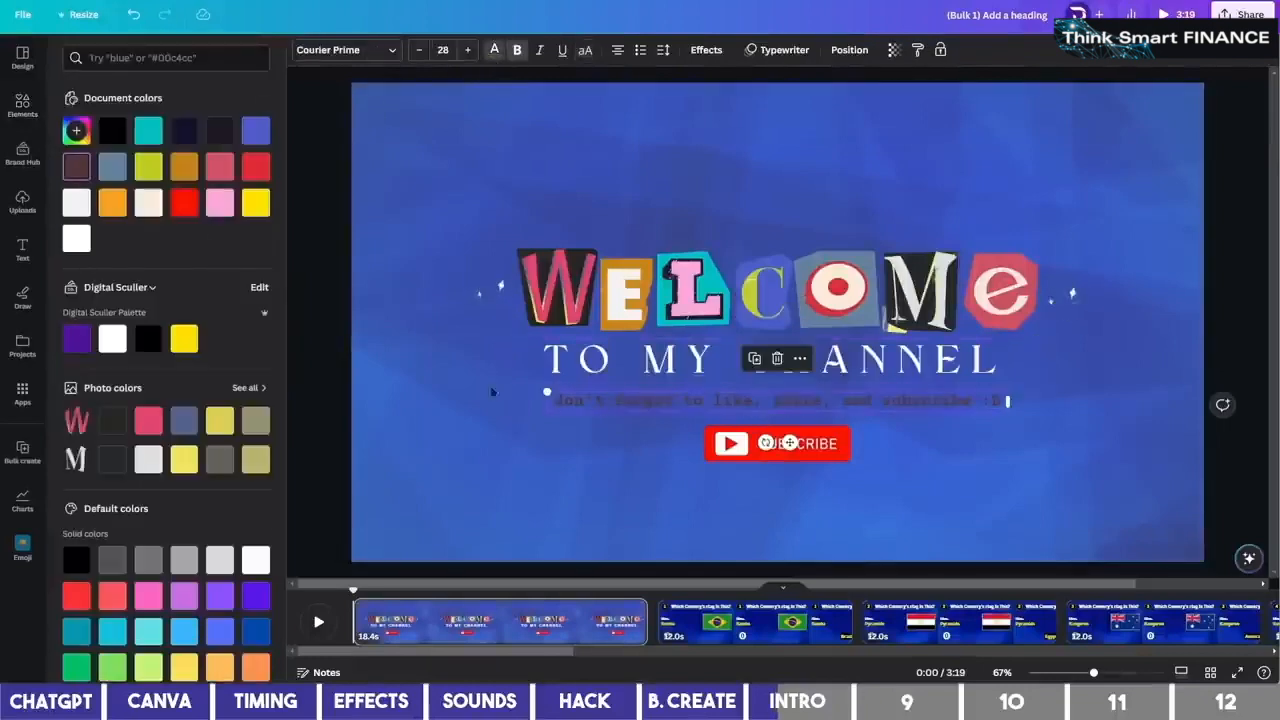
{"action": "left_click", "coordinate": [184, 339]}
{"action": "left_click", "coordinate": [626, 362]}
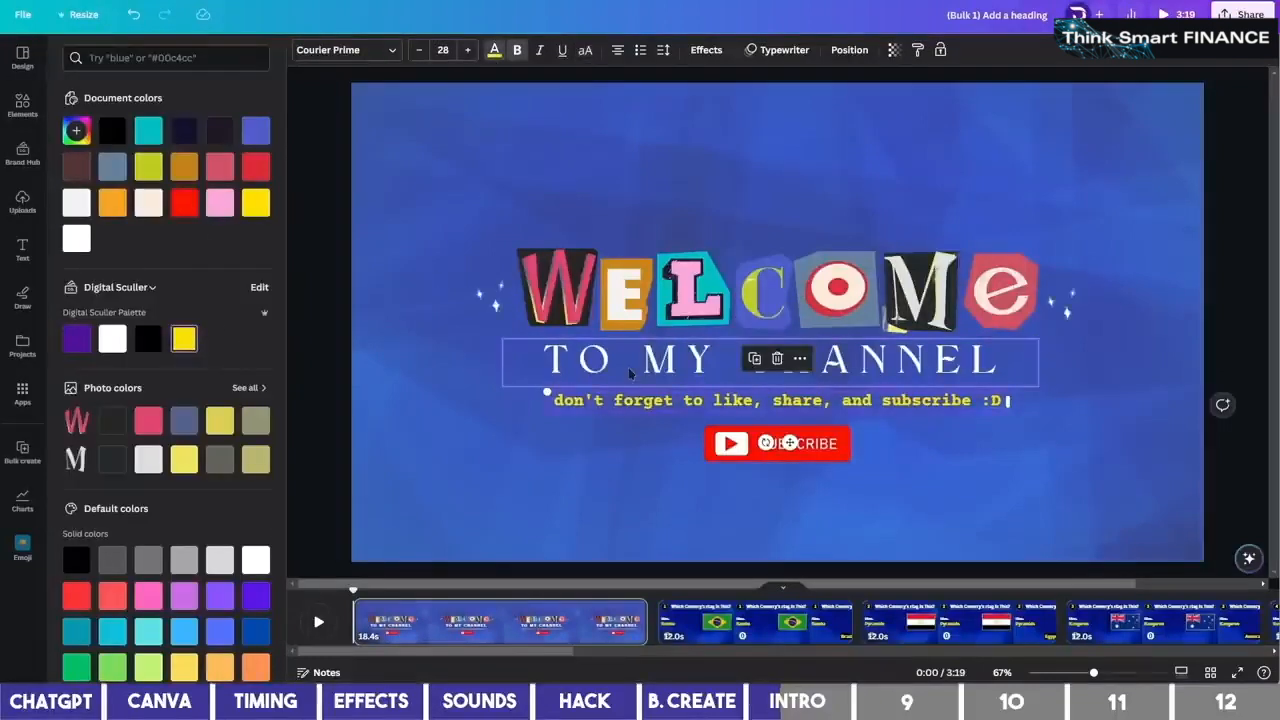
{"action": "left_click", "coordinate": [374, 50]}
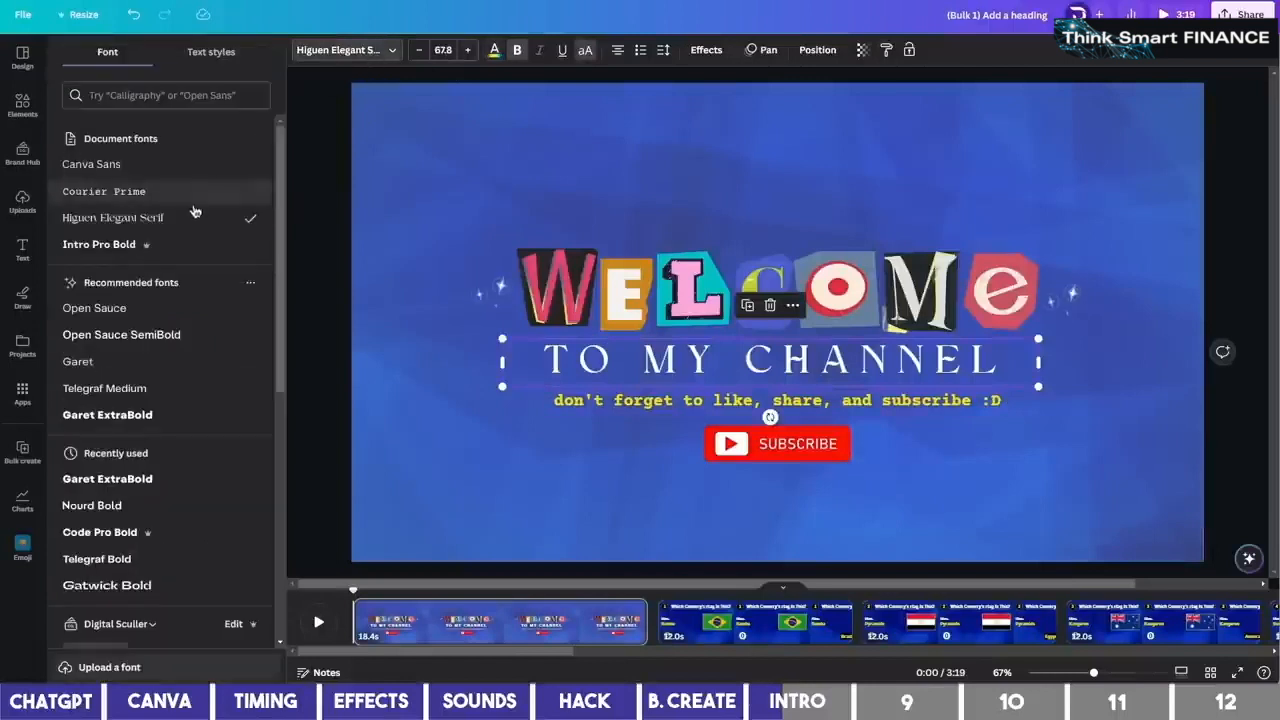
{"action": "left_click", "coordinate": [166, 245]}
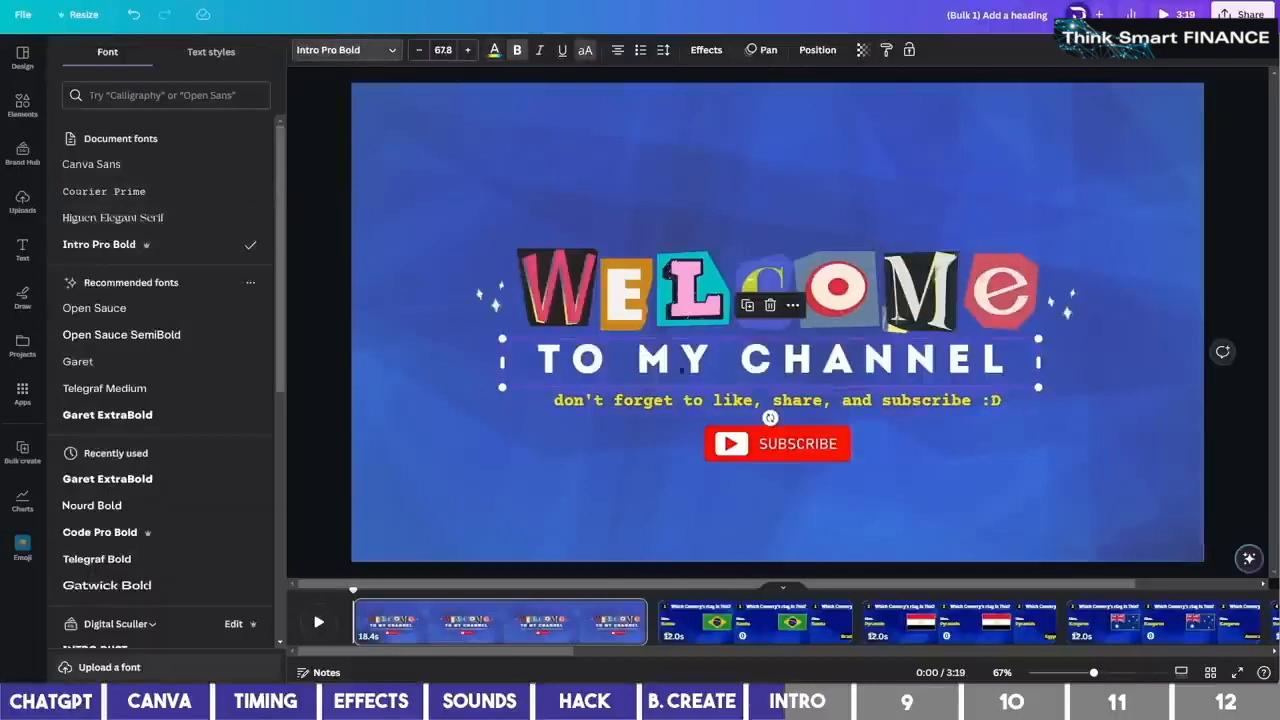
Change the heading to 'THE QUIZ CHANNEL', then group and enlarge the intro heading elements
{"action": "double_click", "coordinate": [682, 370]}
{"action": "left_click_drag", "start_coordinate": [638, 362], "coordinate": [1094, 429]}
{"action": "type", "text": "THE QUIZ CHANNEL"}
{"action": "mouse_move", "coordinate": [1039, 387]}
{"action": "left_mouse_down"}
{"action": "mouse_move", "coordinate": [1123, 375]}
{"action": "mouse_move", "coordinate": [1032, 366]}
{"action": "left_mouse_up"}
{"action": "left_click_drag", "start_coordinate": [1084, 510], "coordinate": [448, 237]}
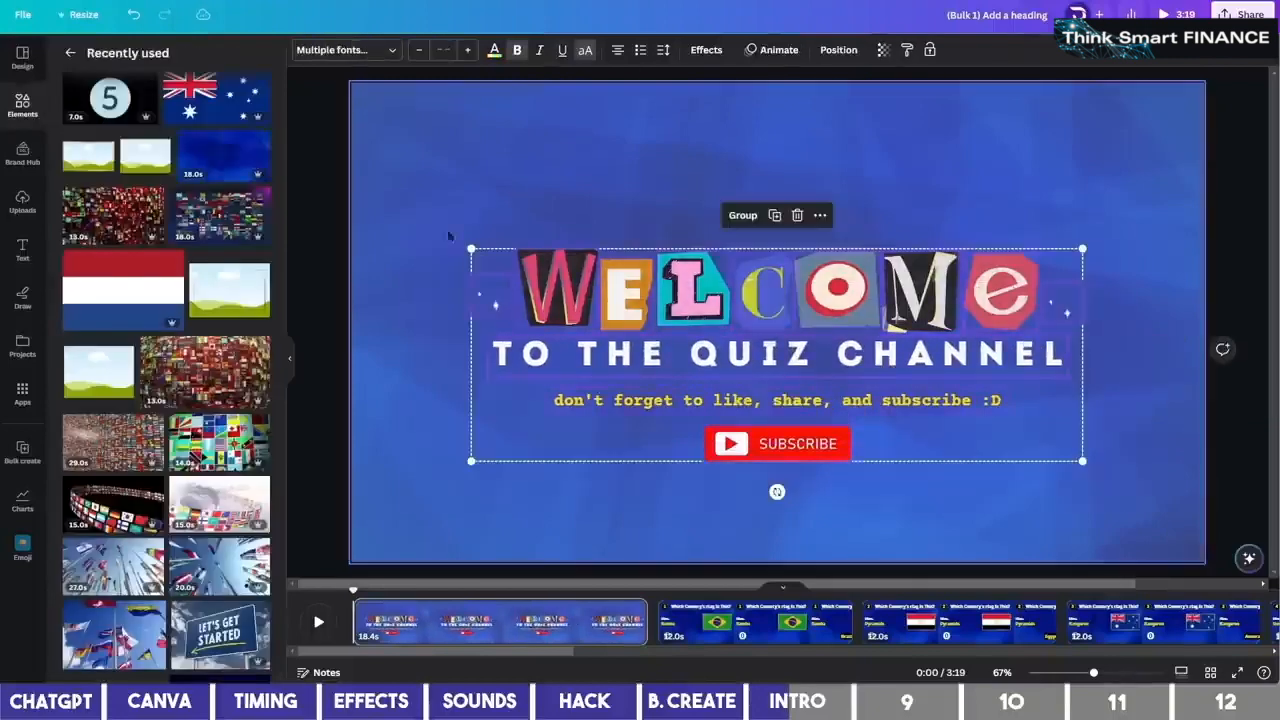
{"action": "left_click_drag", "start_coordinate": [1082, 466], "coordinate": [1190, 528]}
Duplicate the intro page and clear everything off the copy
{"action": "left_click", "coordinate": [514, 626]}
{"action": "right_click", "coordinate": [529, 628]}
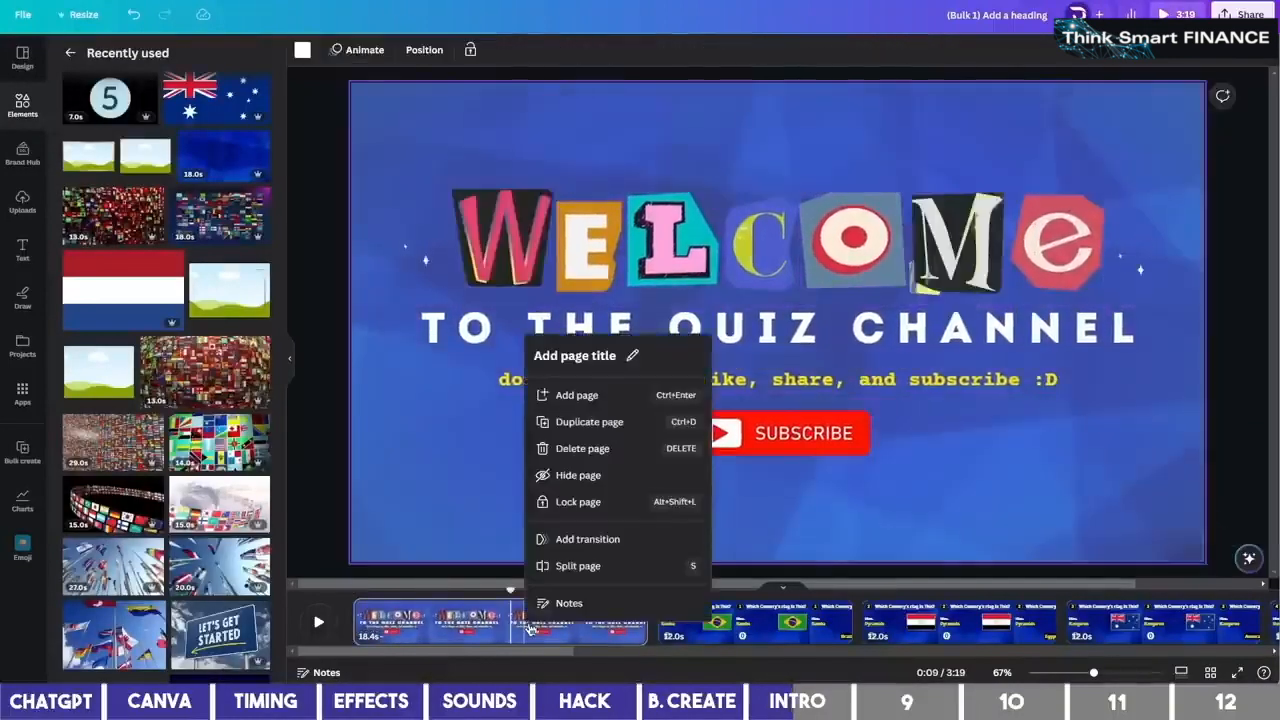
{"action": "left_click", "coordinate": [565, 421]}
{"action": "key", "text": "super+a"}
{"action": "key", "text": "Delete"}
Move the flag-question heading onto the new page as 'CAN YOU GUESS THE COUNTRY BY THEIR FLAG?', centred at size 97.9
{"action": "left_click", "coordinate": [1002, 621]}
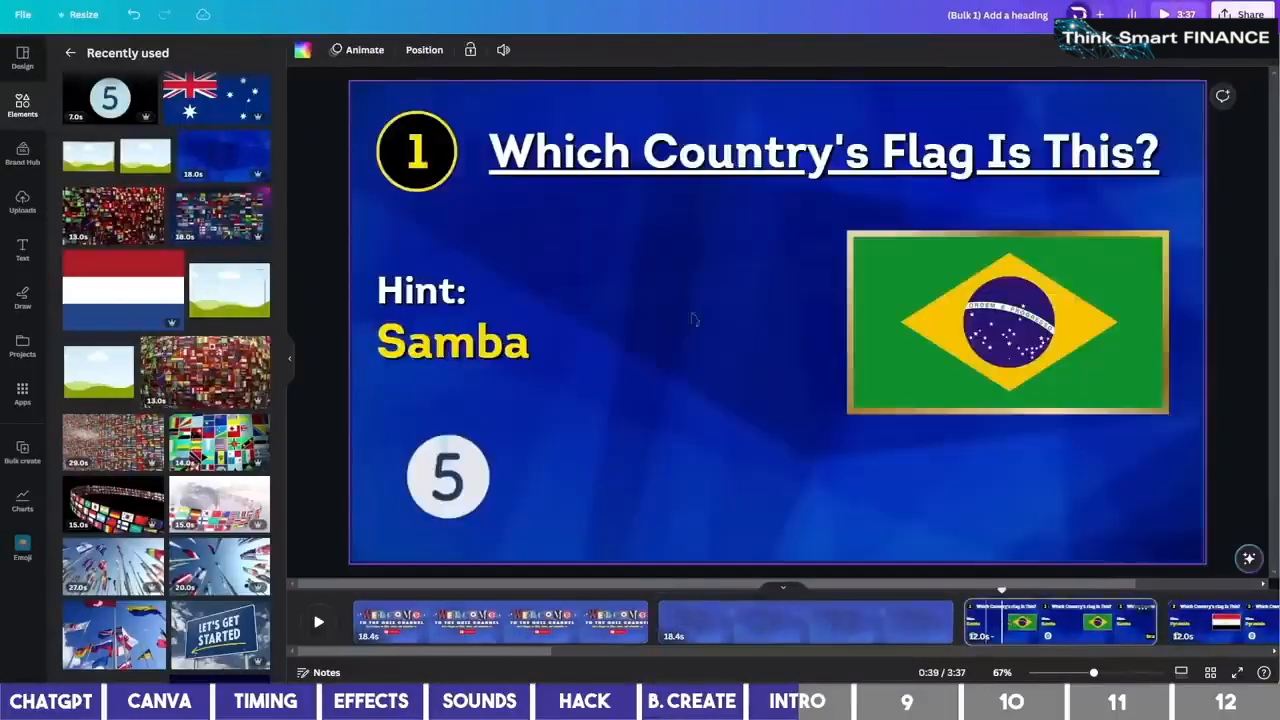
{"action": "left_click", "coordinate": [696, 166]}
{"action": "left_click_drag", "start_coordinate": [741, 172], "coordinate": [763, 628]}
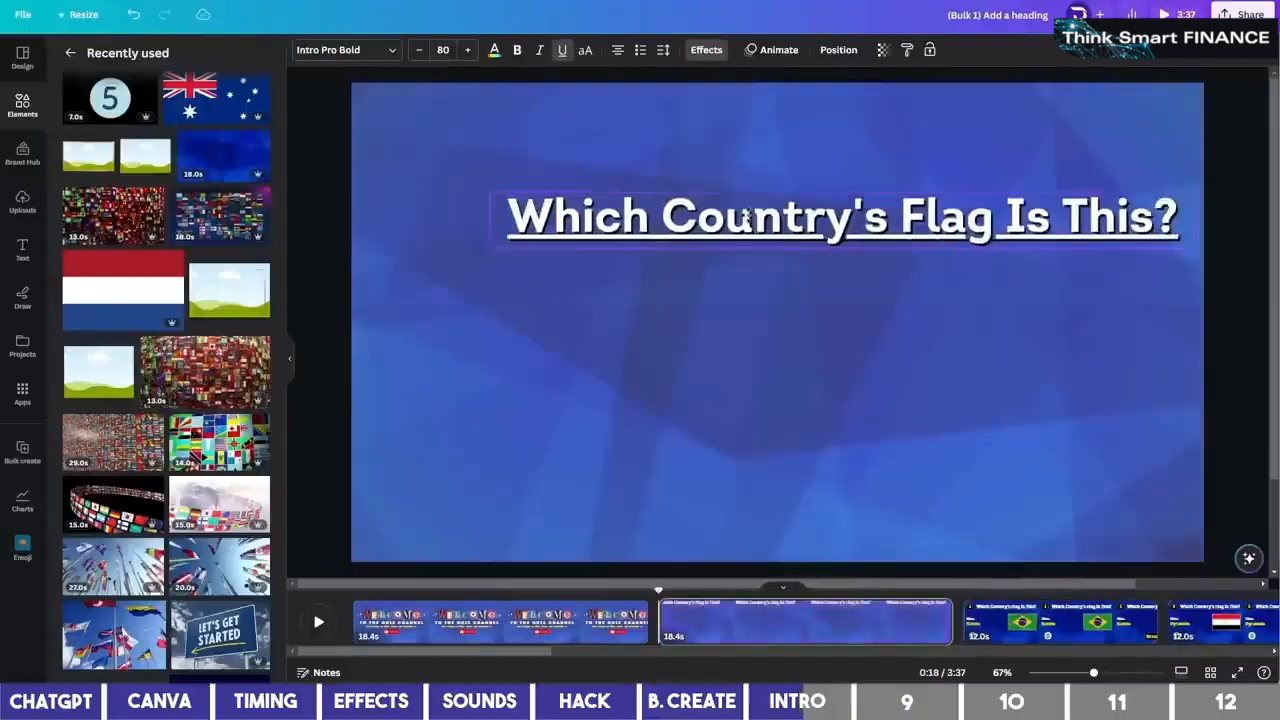
{"action": "double_click", "coordinate": [890, 222]}
{"action": "type", "text": "CAN YOU GUESS THE COUNTRY BY THEIR FLAG?"}
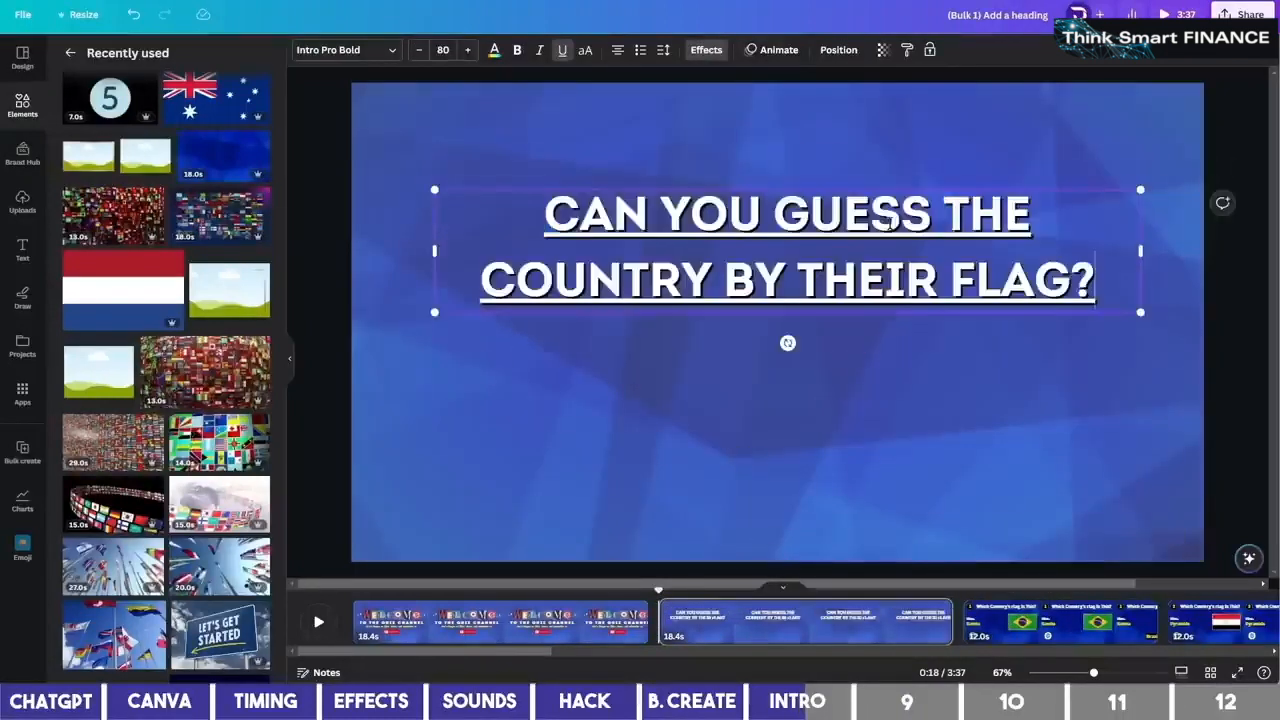
{"action": "left_click_drag", "start_coordinate": [1140, 251], "coordinate": [907, 296]}
{"action": "left_click", "coordinate": [922, 312]}
{"action": "left_click_drag", "start_coordinate": [692, 338], "coordinate": [797, 375]}
{"action": "left_click_drag", "start_coordinate": [1012, 416], "coordinate": [1066, 451]}
Search Elements for 'world flags'
{"action": "left_click", "coordinate": [70, 52]}
{"action": "left_click", "coordinate": [160, 58]}
{"action": "type", "text": "wo"}
{"action": "left_click", "coordinate": [168, 130]}
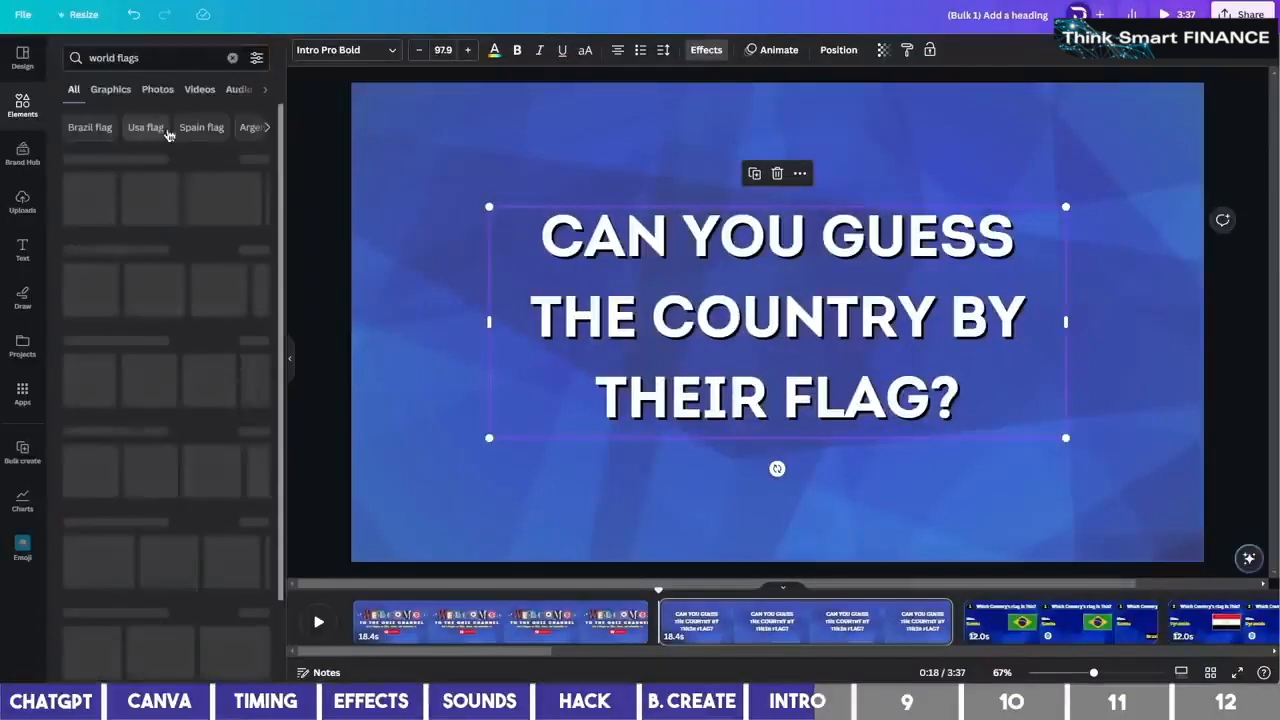
Set a world-flags video as the page background and give the heading a thick outline
{"action": "left_click", "coordinate": [166, 89]}
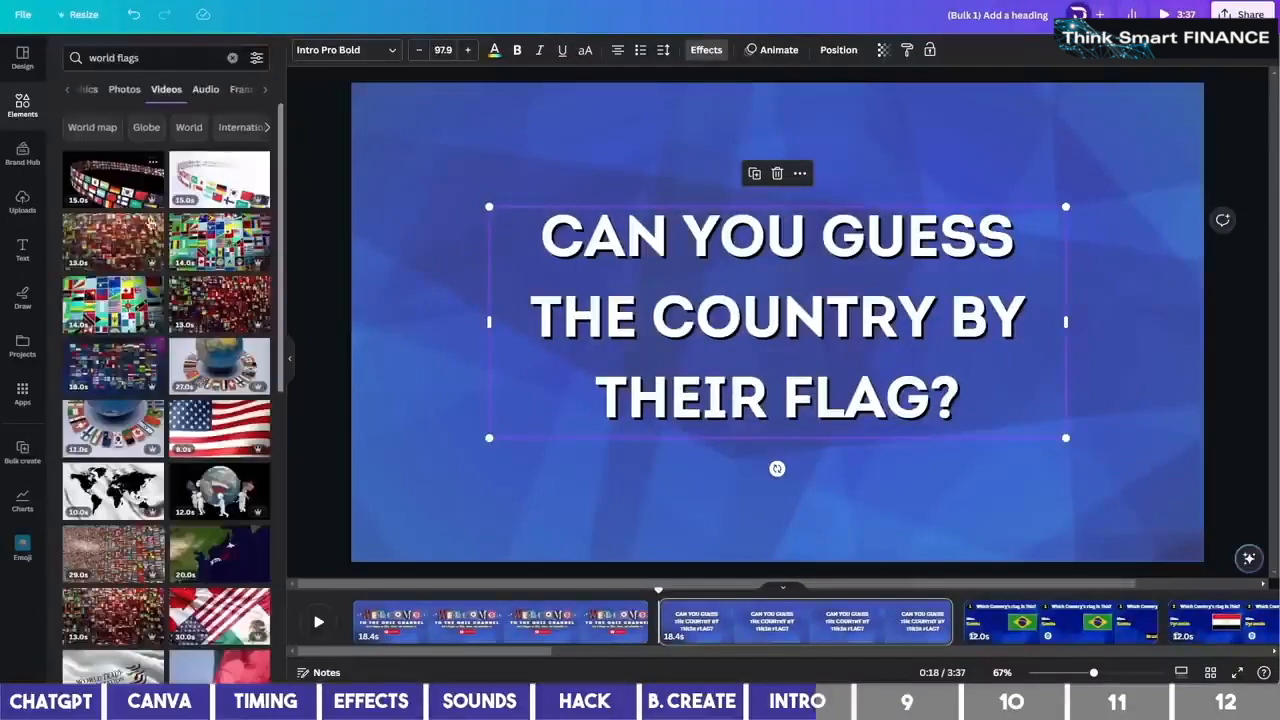
{"action": "left_click", "coordinate": [197, 300]}
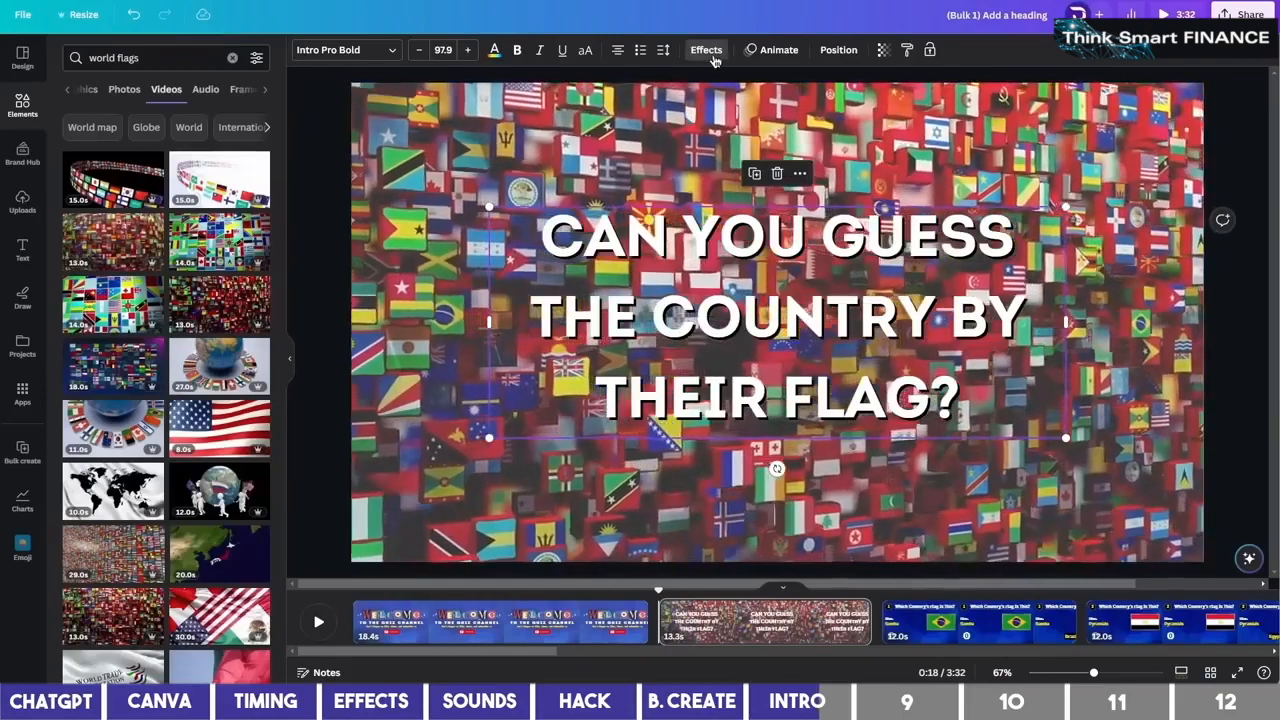
{"action": "left_click", "coordinate": [706, 50]}
{"action": "scroll", "coordinate": [183, 407], "scroll_direction": "down", "scroll_amount": 1}
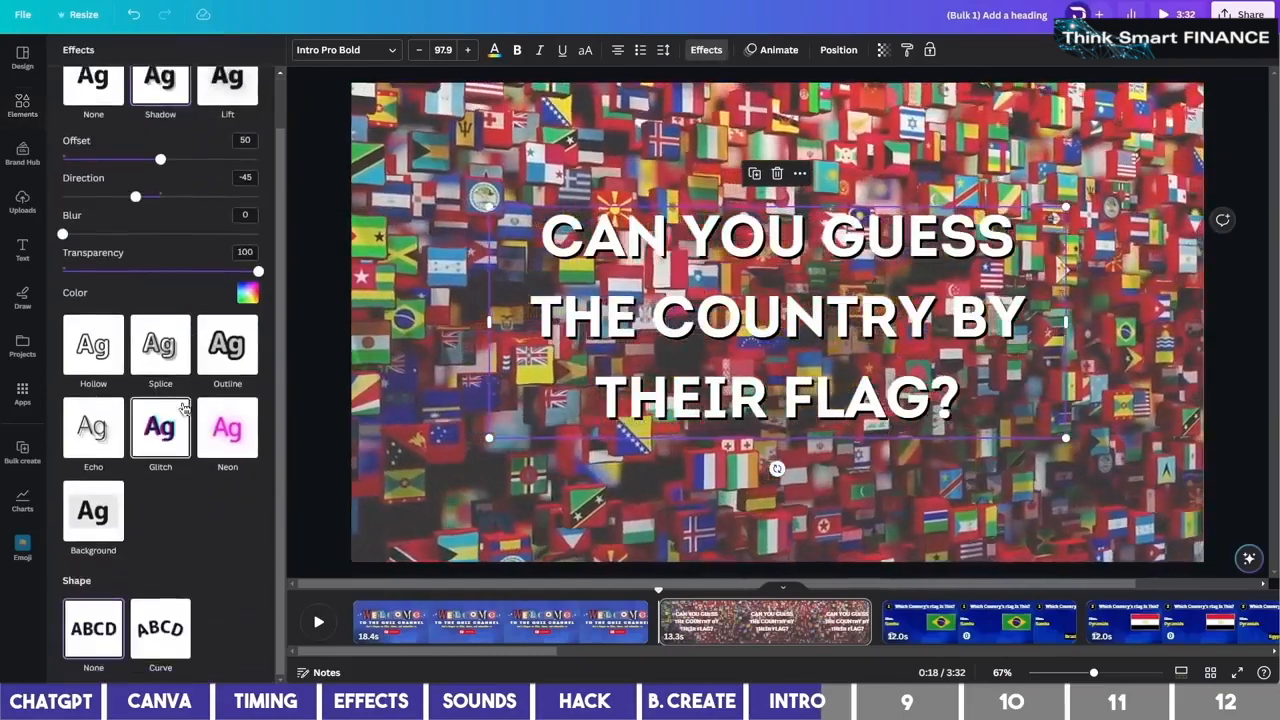
{"action": "left_click", "coordinate": [226, 345]}
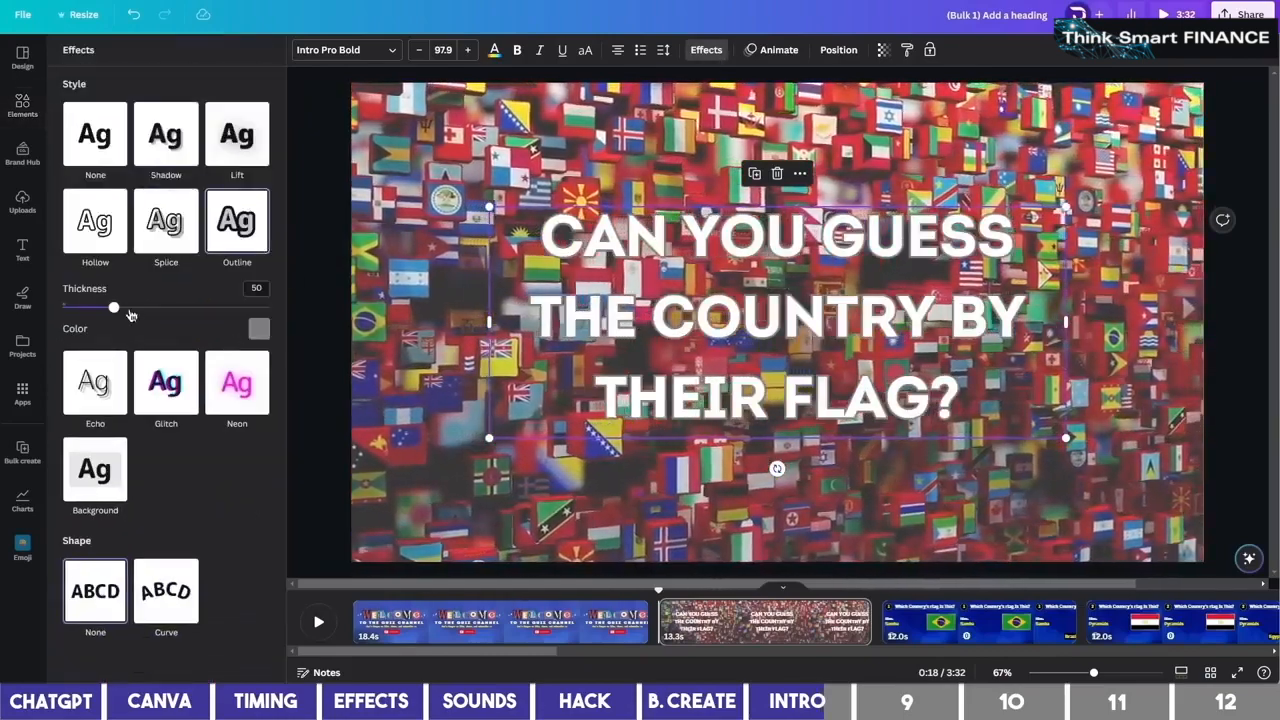
{"action": "left_click", "coordinate": [258, 330]}
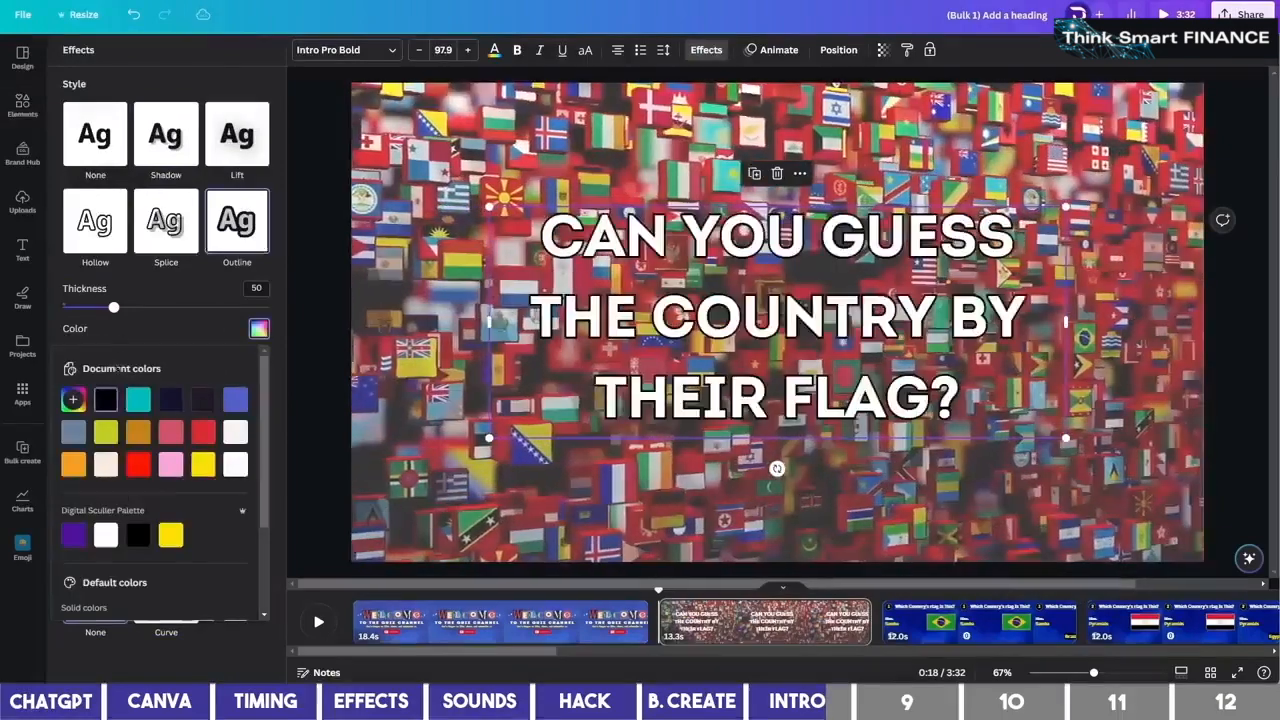
{"action": "left_click_drag", "start_coordinate": [115, 308], "coordinate": [218, 310]}
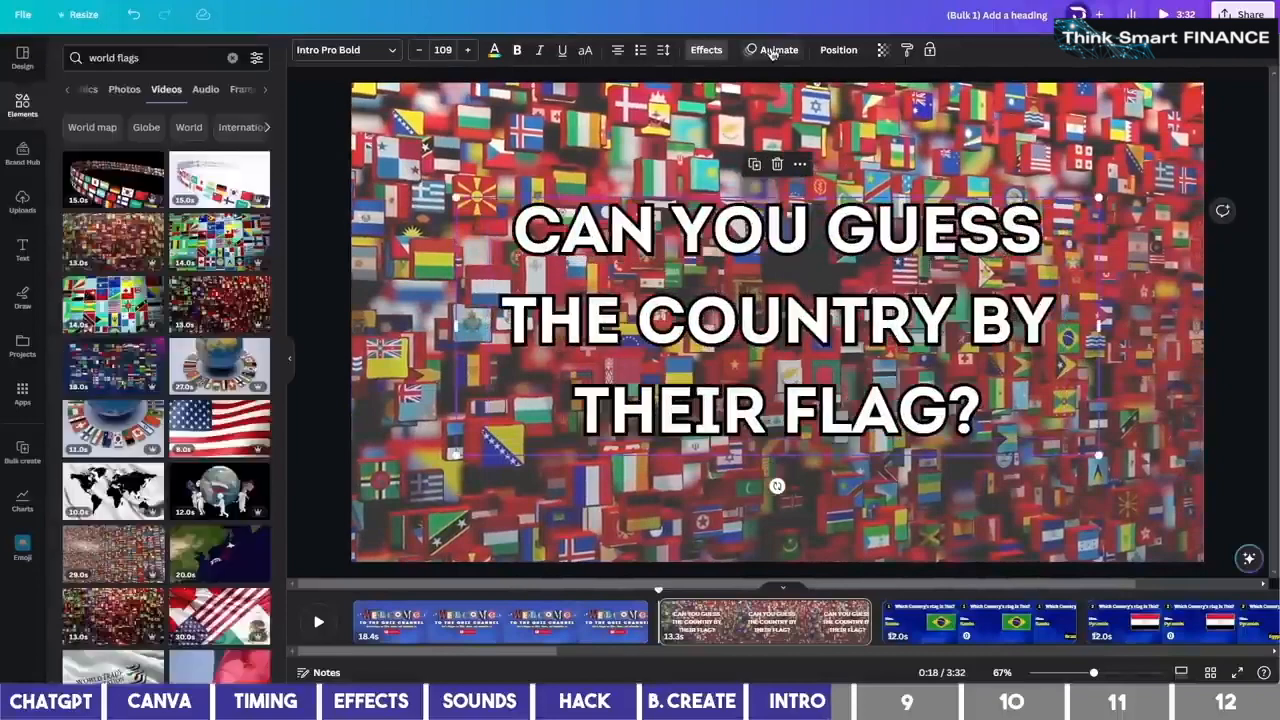
Apply the Bounce animation to the heading
{"action": "left_click", "coordinate": [771, 50]}
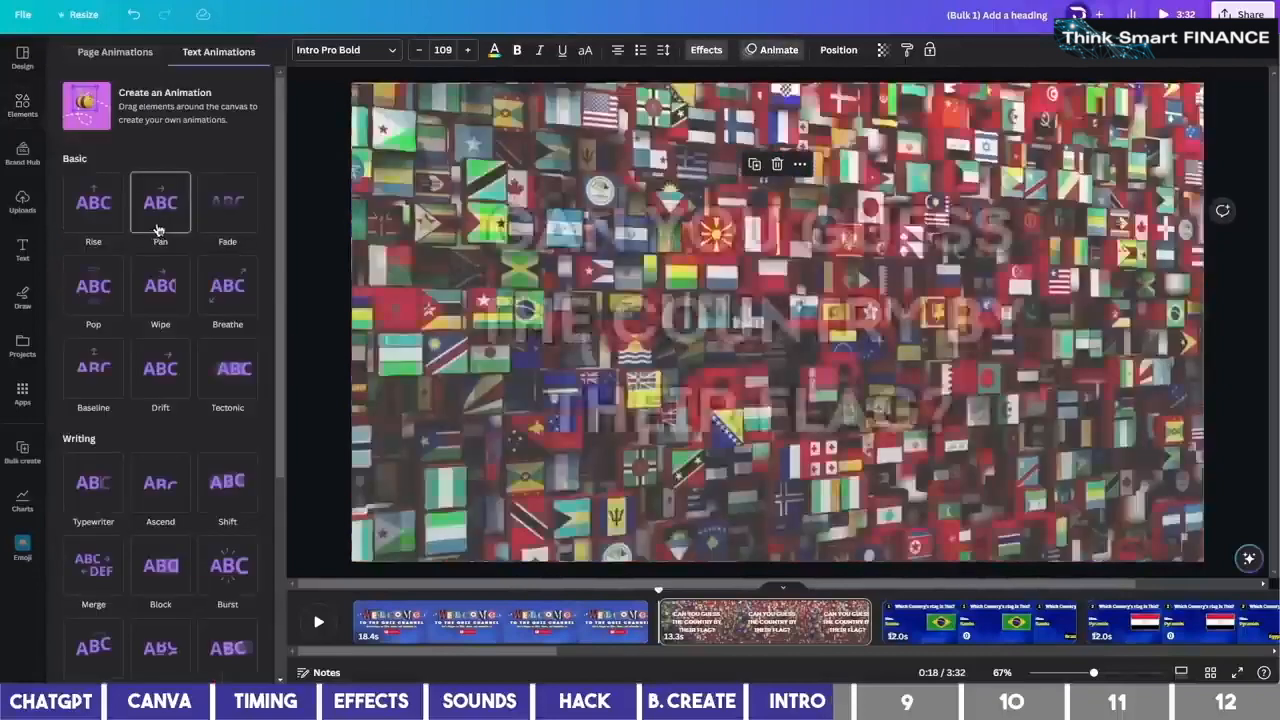
{"action": "scroll", "coordinate": [113, 357], "scroll_direction": "down", "scroll_amount": 3}
{"action": "left_click", "coordinate": [97, 381]}
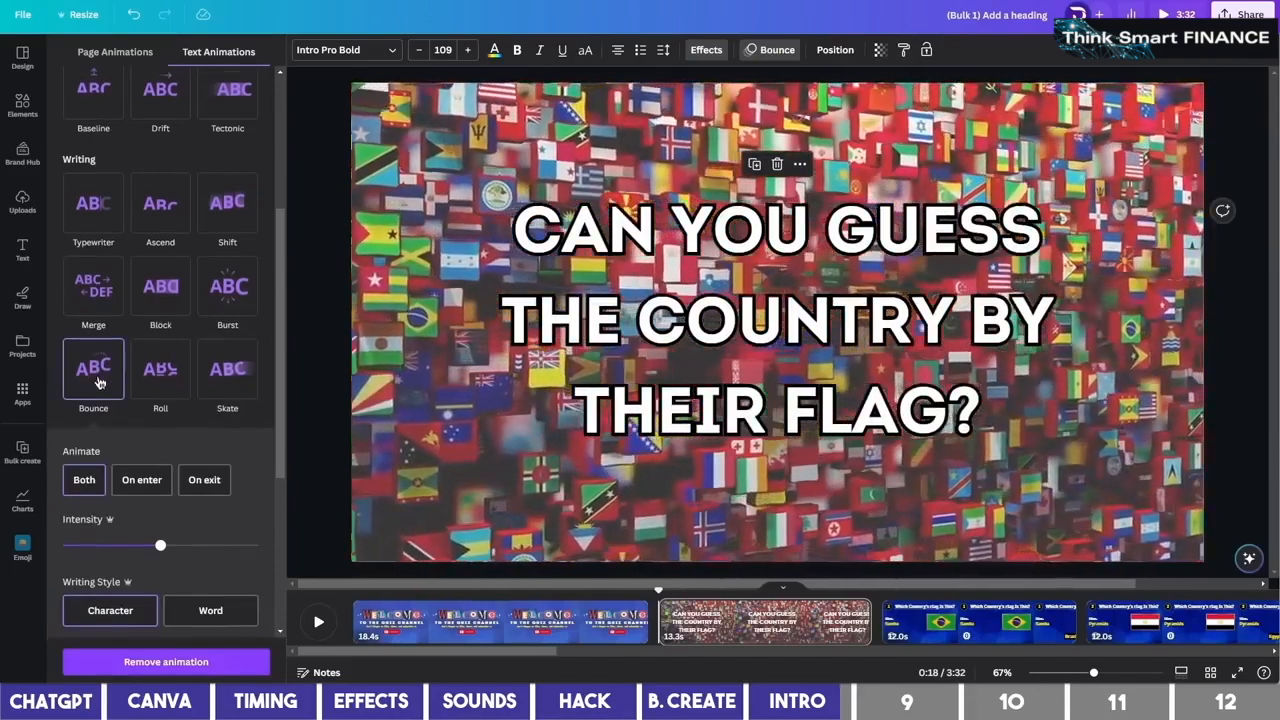
{"action": "scroll", "coordinate": [172, 391], "scroll_direction": "down", "scroll_amount": 1}
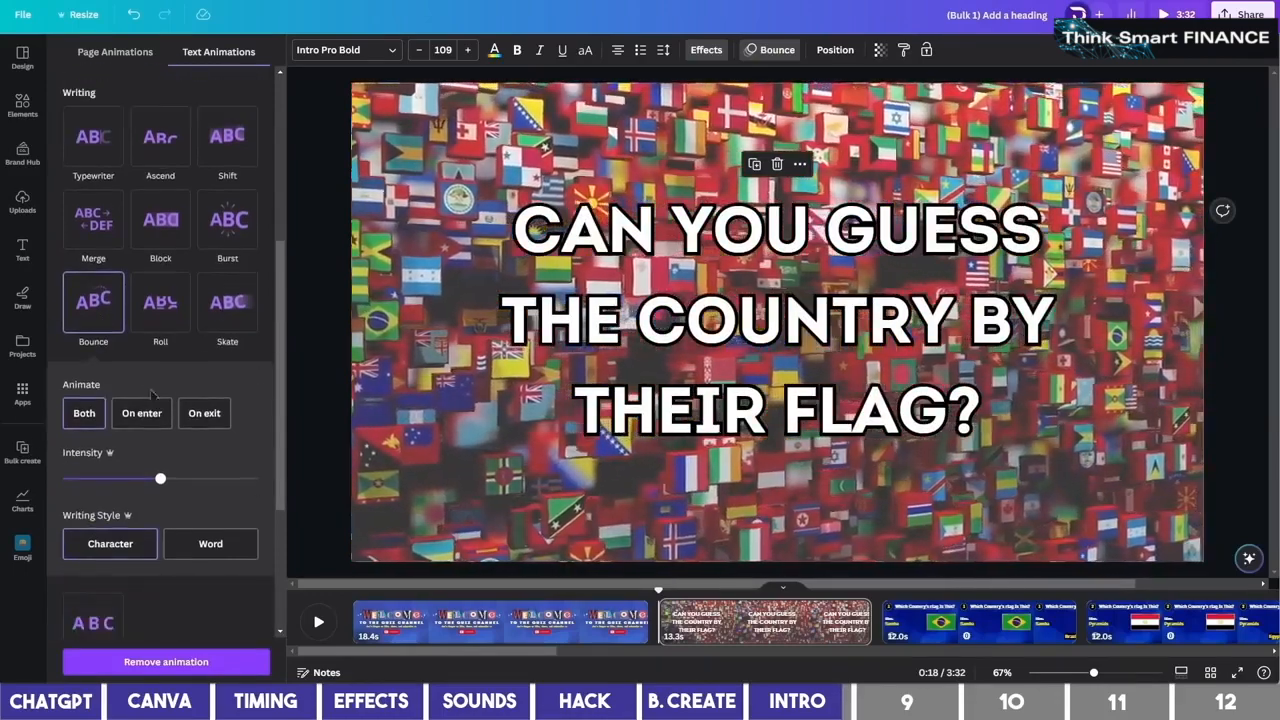
{"action": "left_click", "coordinate": [560, 368]}
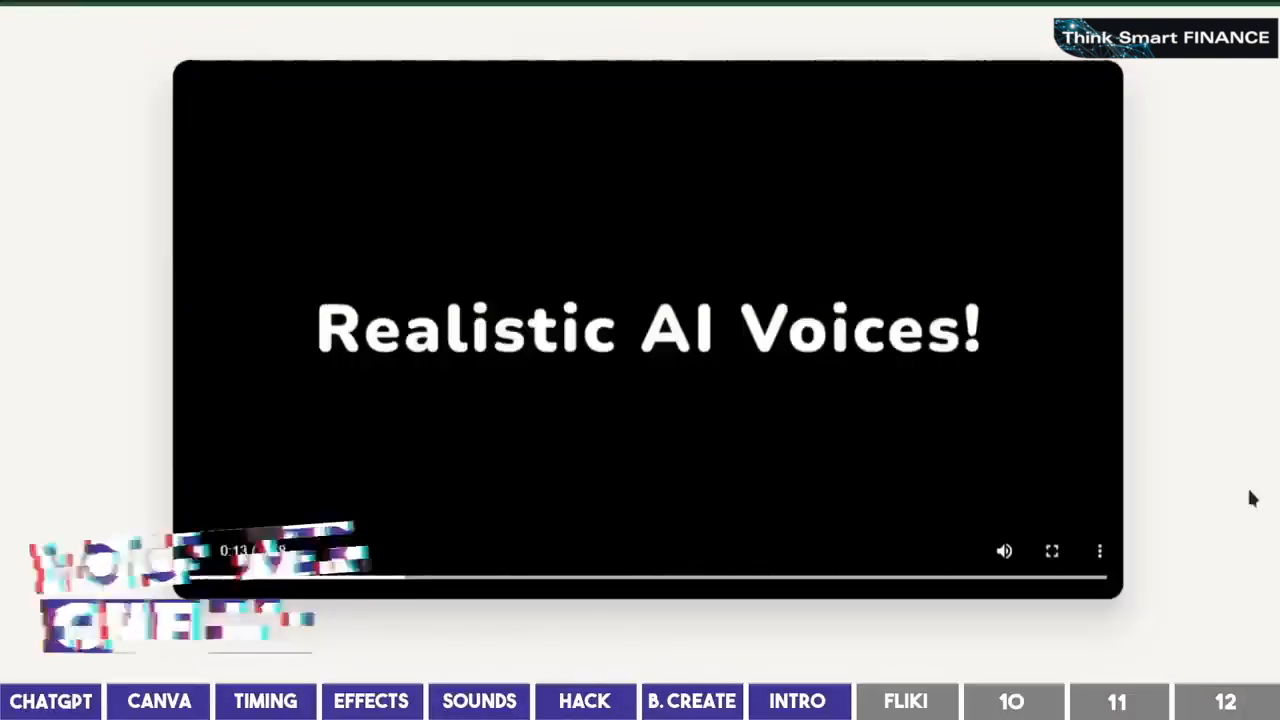
Scroll down through the Fliki landing page
{"action": "scroll", "coordinate": [1250, 498], "scroll_direction": "down", "scroll_amount": 1}
{"action": "scroll", "coordinate": [1250, 498], "scroll_direction": "down", "scroll_amount": 2}
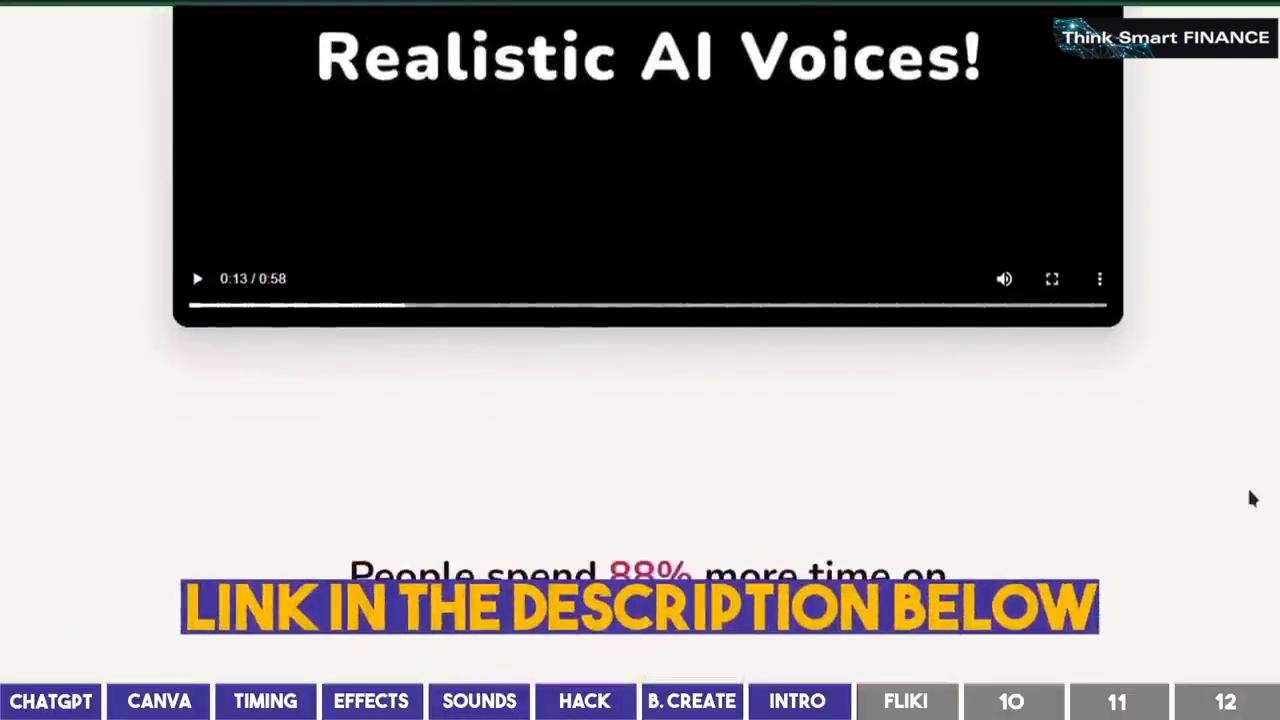
{"action": "scroll", "coordinate": [1250, 498], "scroll_direction": "down", "scroll_amount": 3}
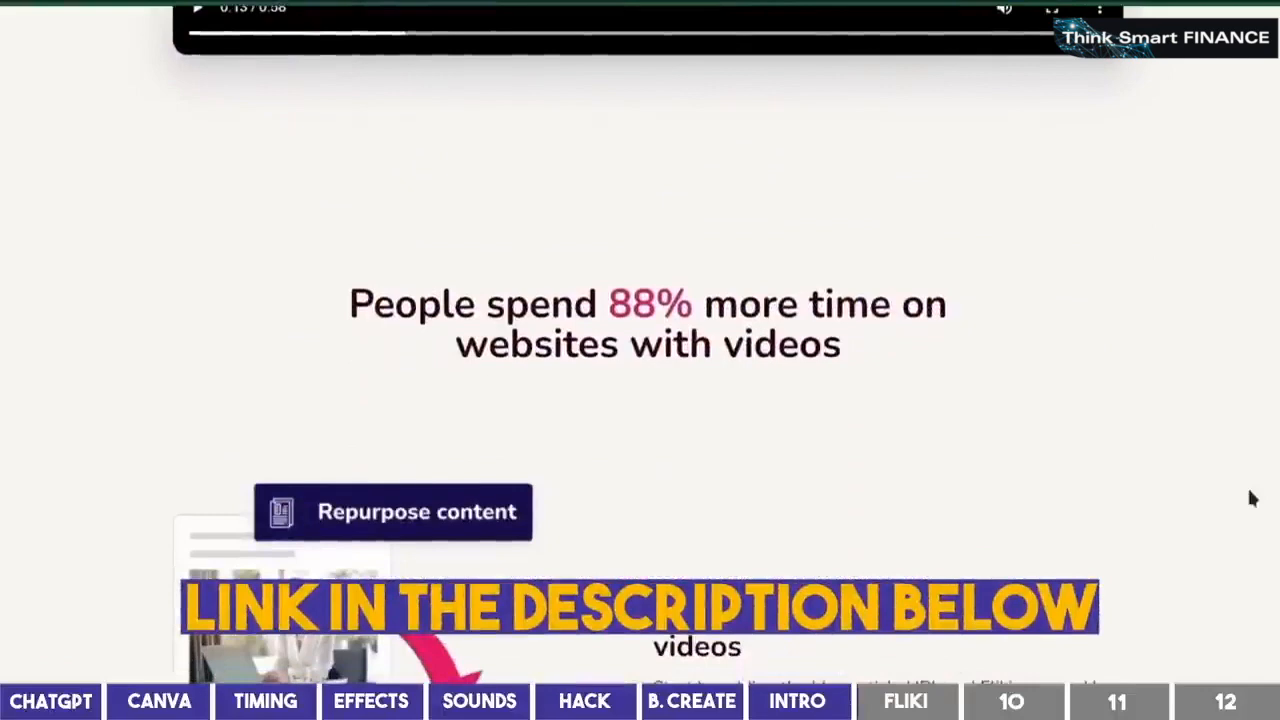
{"action": "scroll", "coordinate": [1250, 498], "scroll_direction": "down", "scroll_amount": 3}
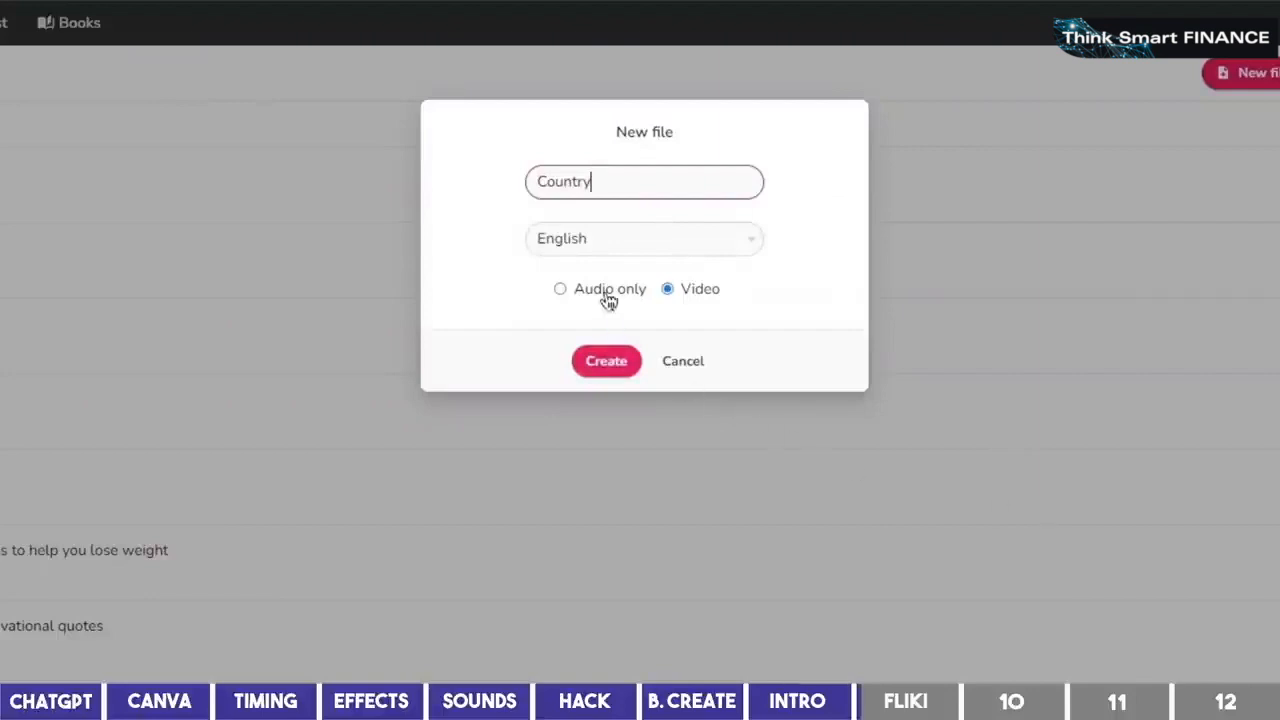
Create the Country file and paste in the welcome intro plus the Brazil-to-Russia country list
{"action": "left_click", "coordinate": [614, 360]}
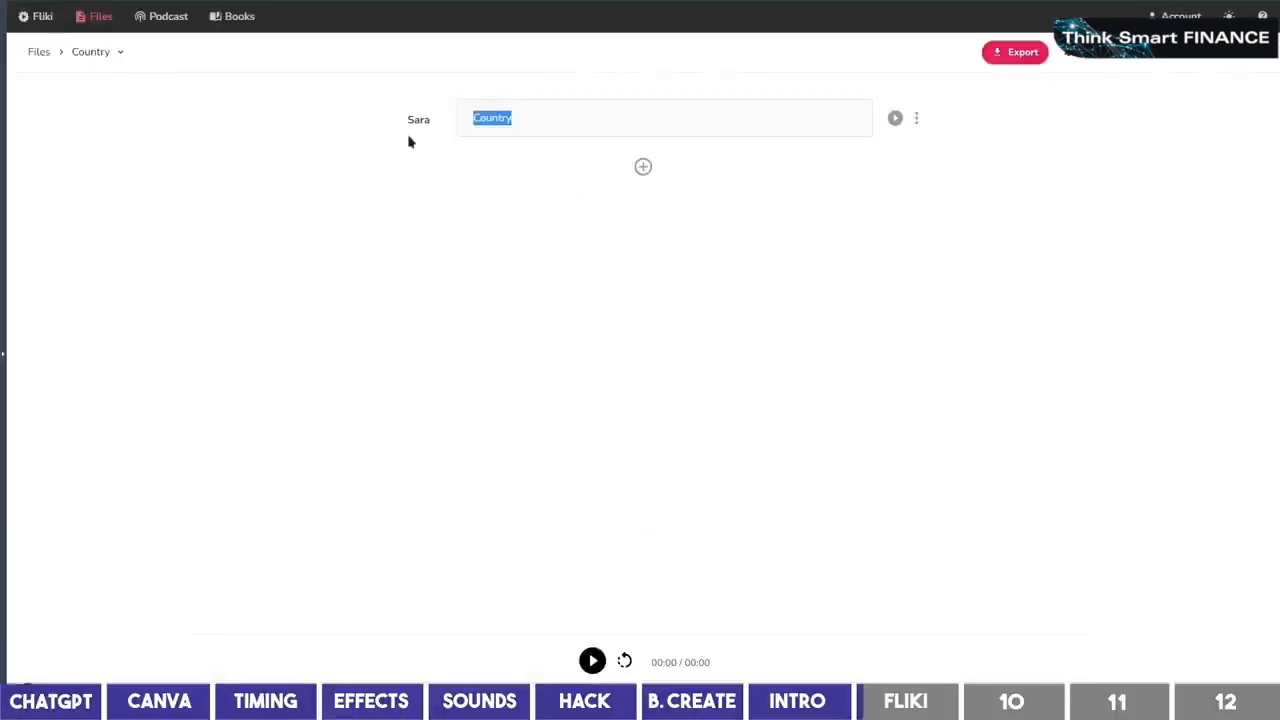
{"action": "type", "text": "Welcome to The Quiz Zone! In today's video, can you guess the name of these countries by their flag in 5 seconds? We'll give you a hint, so let's know how many you get correctly in the comment below. Let's get started!"}
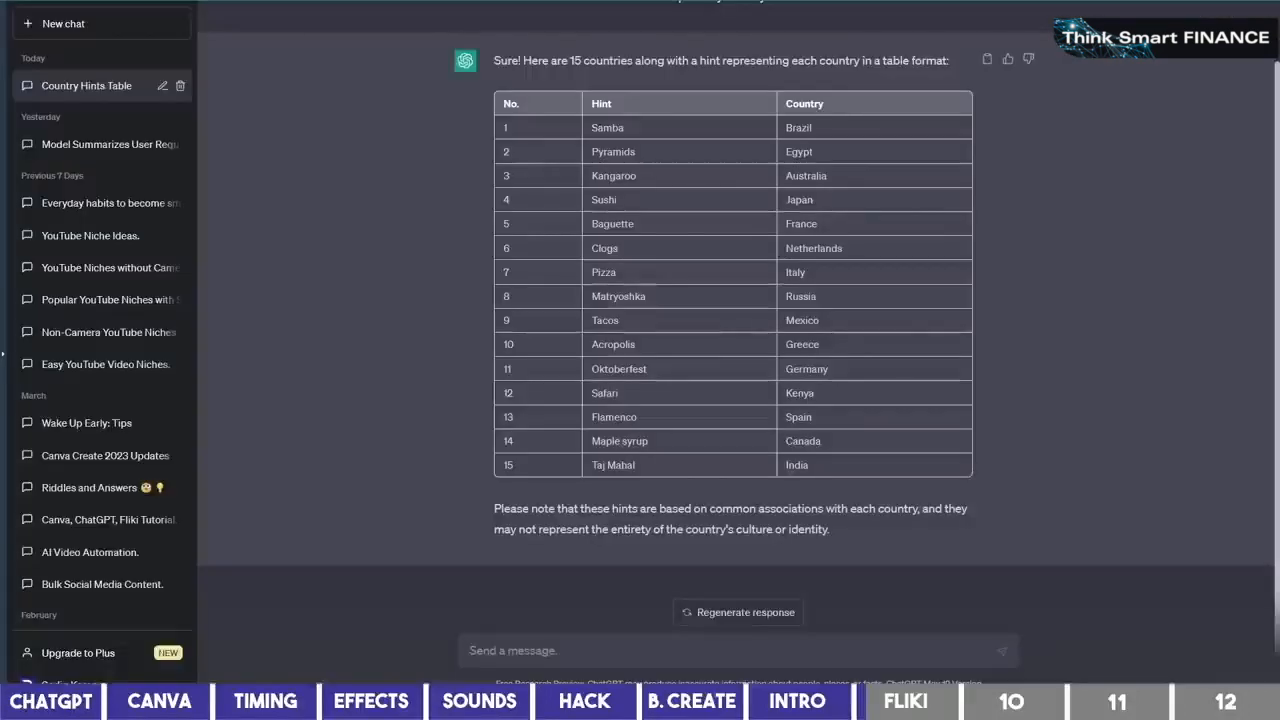
{"action": "type", "text": "List out the name of all the countries in the order above and add a period at the end of each."}
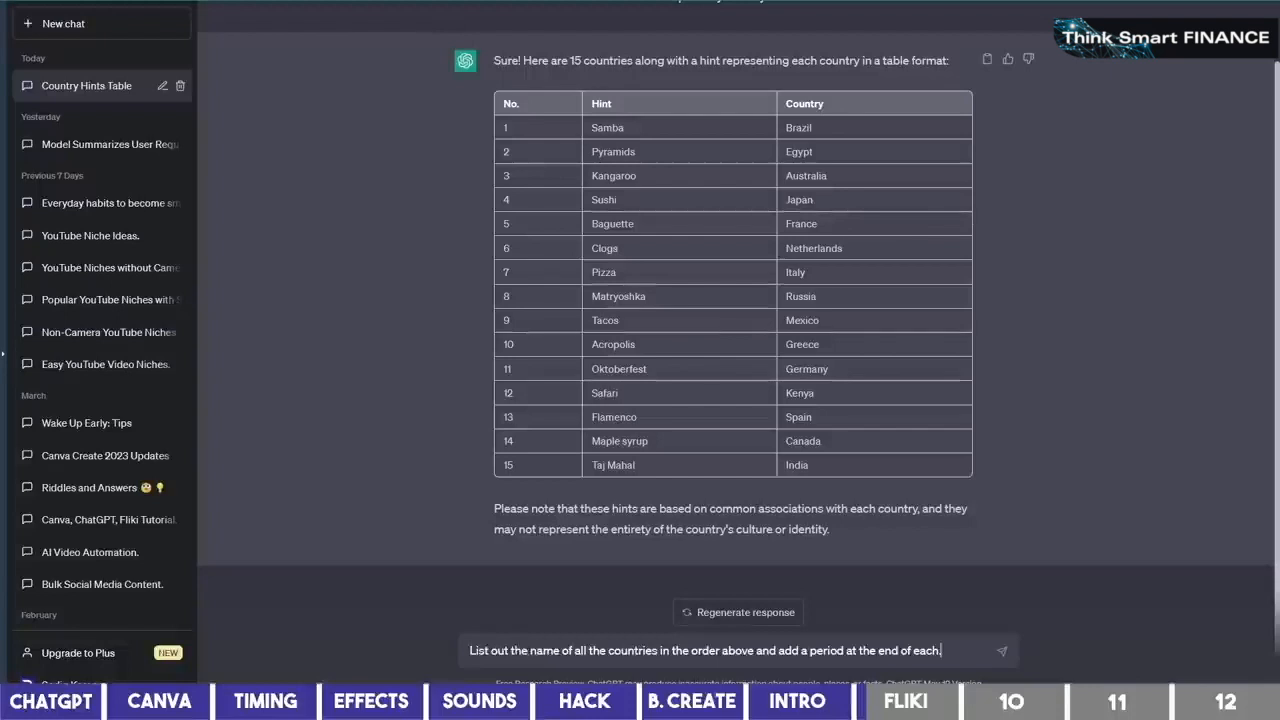
{"action": "left_click", "coordinate": [1003, 652]}
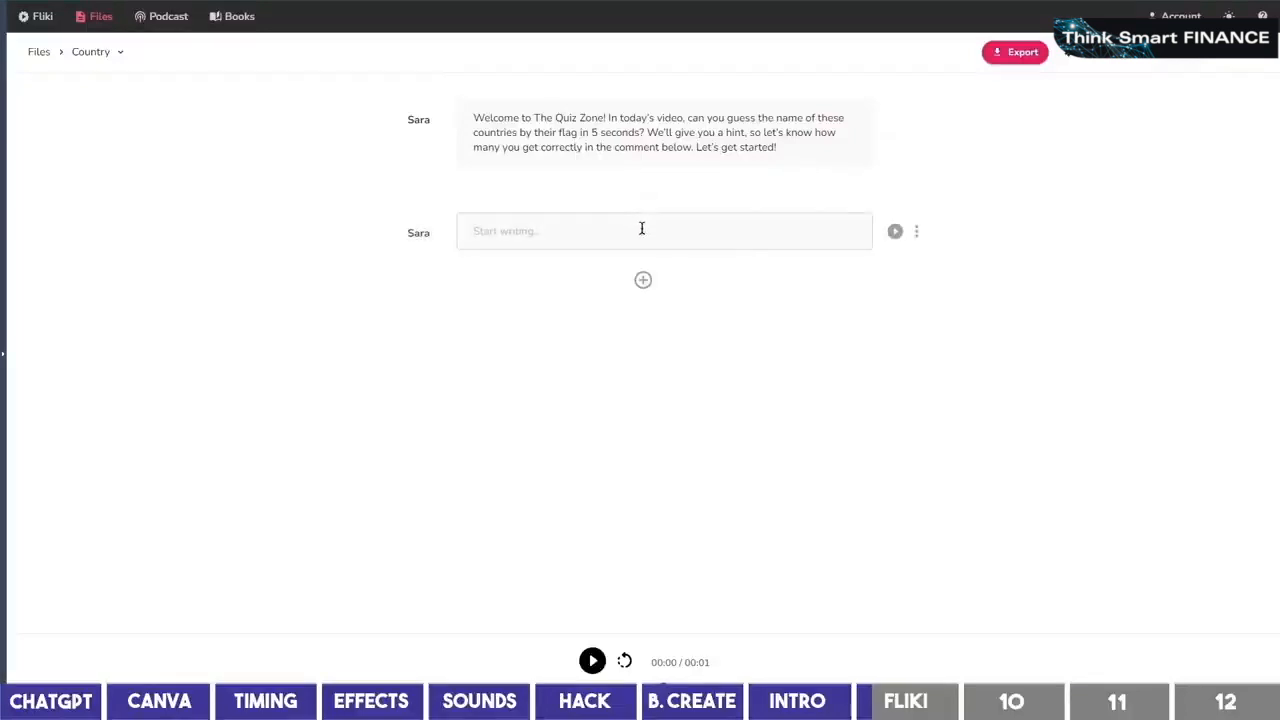
{"action": "key", "text": "ctrl+v"}
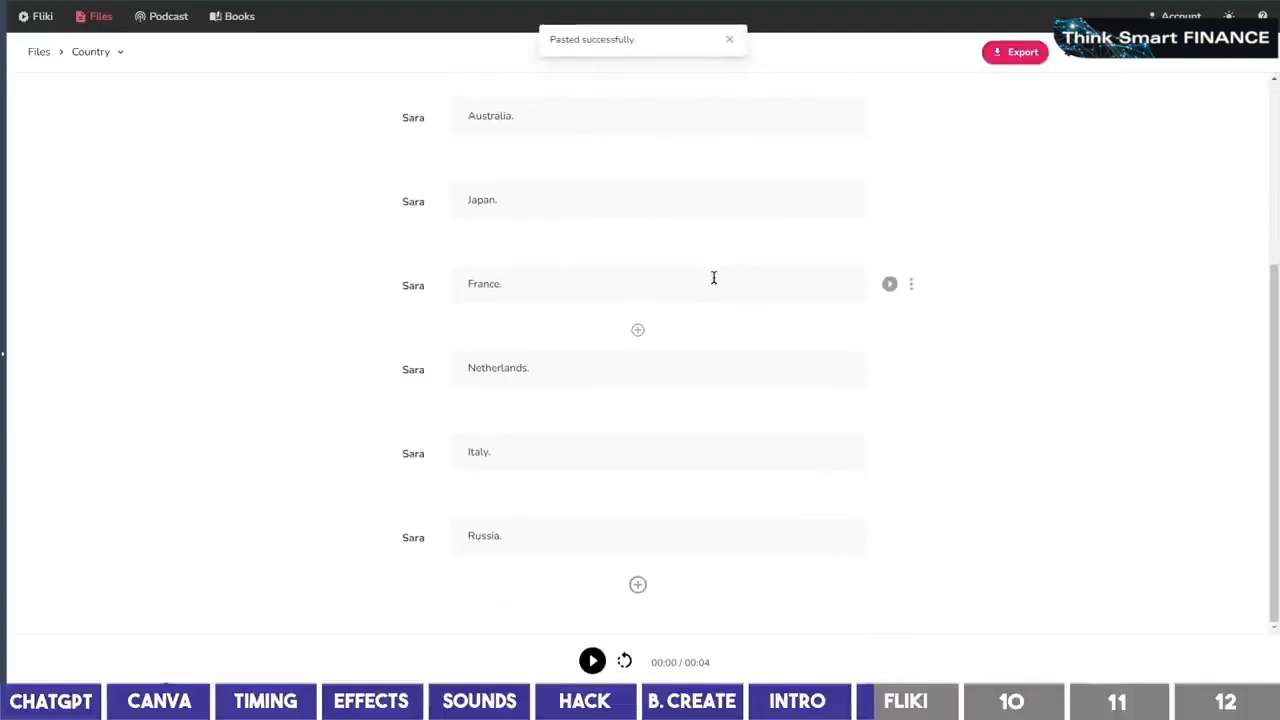
{"action": "scroll", "coordinate": [714, 277], "scroll_direction": "up", "scroll_amount": 5}
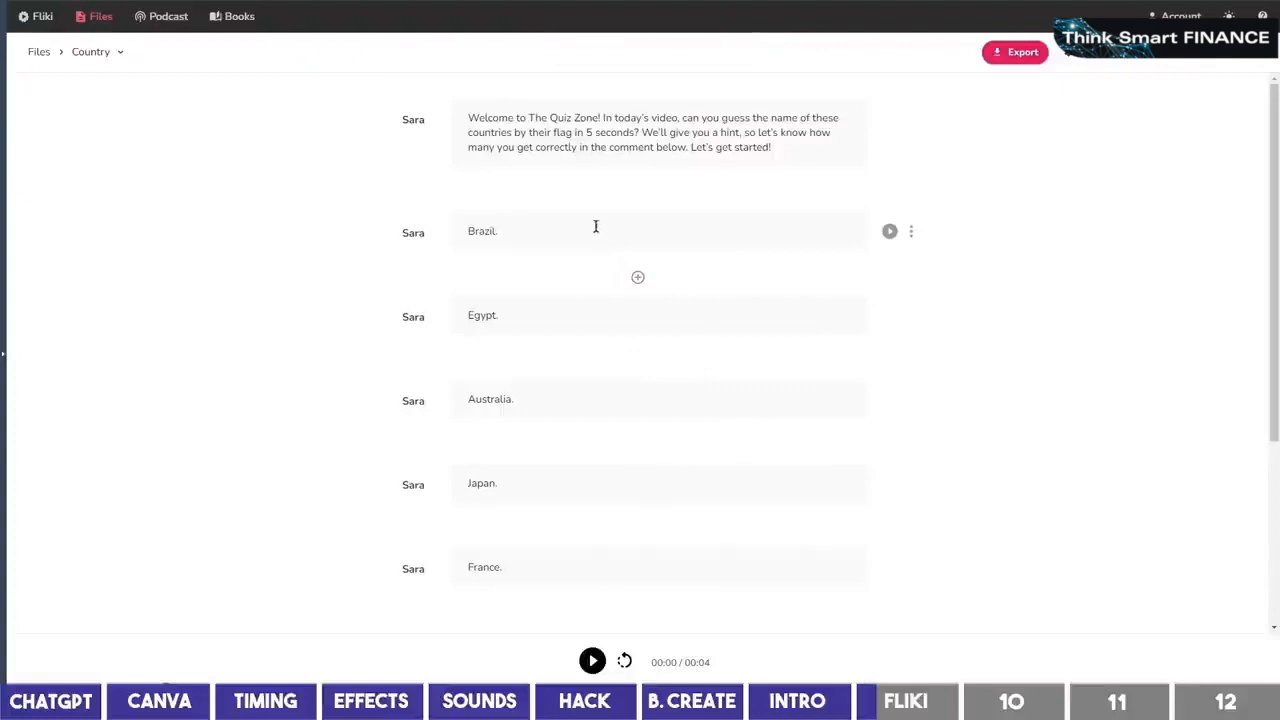
Choose the Sara voice with Excited style and apply it to every section
{"action": "left_click", "coordinate": [413, 121]}
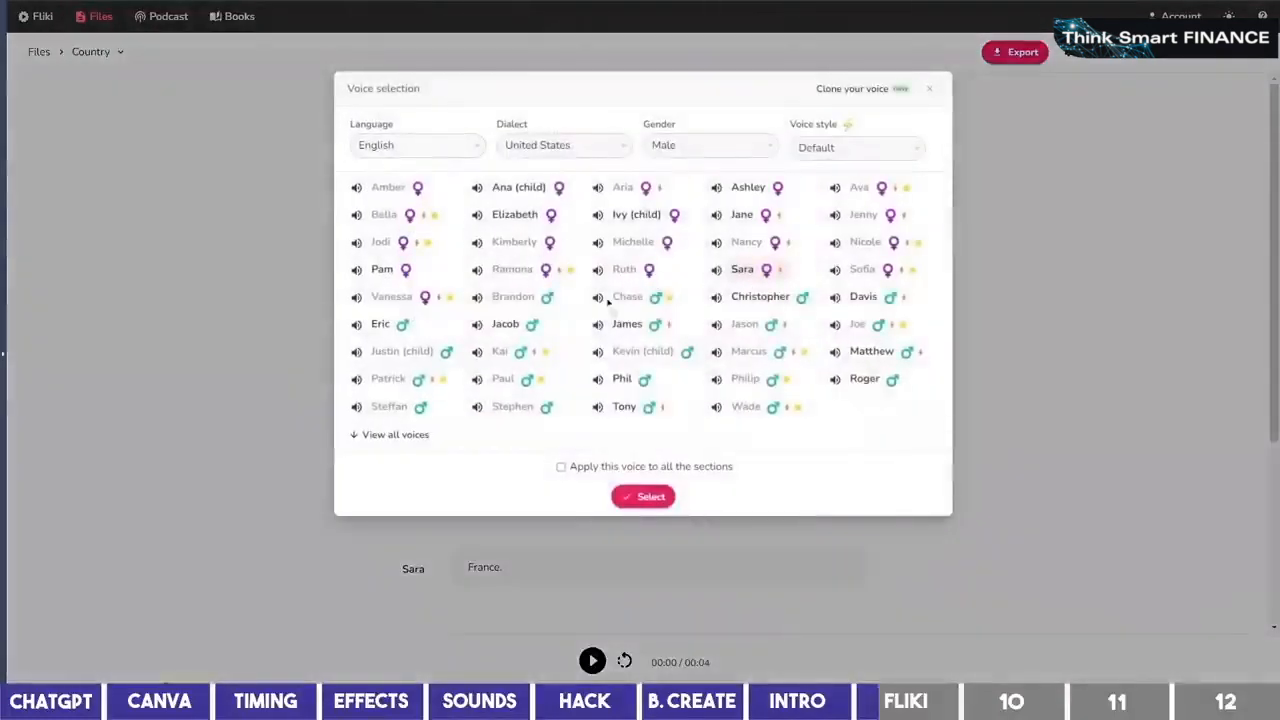
{"action": "left_click", "coordinate": [412, 436]}
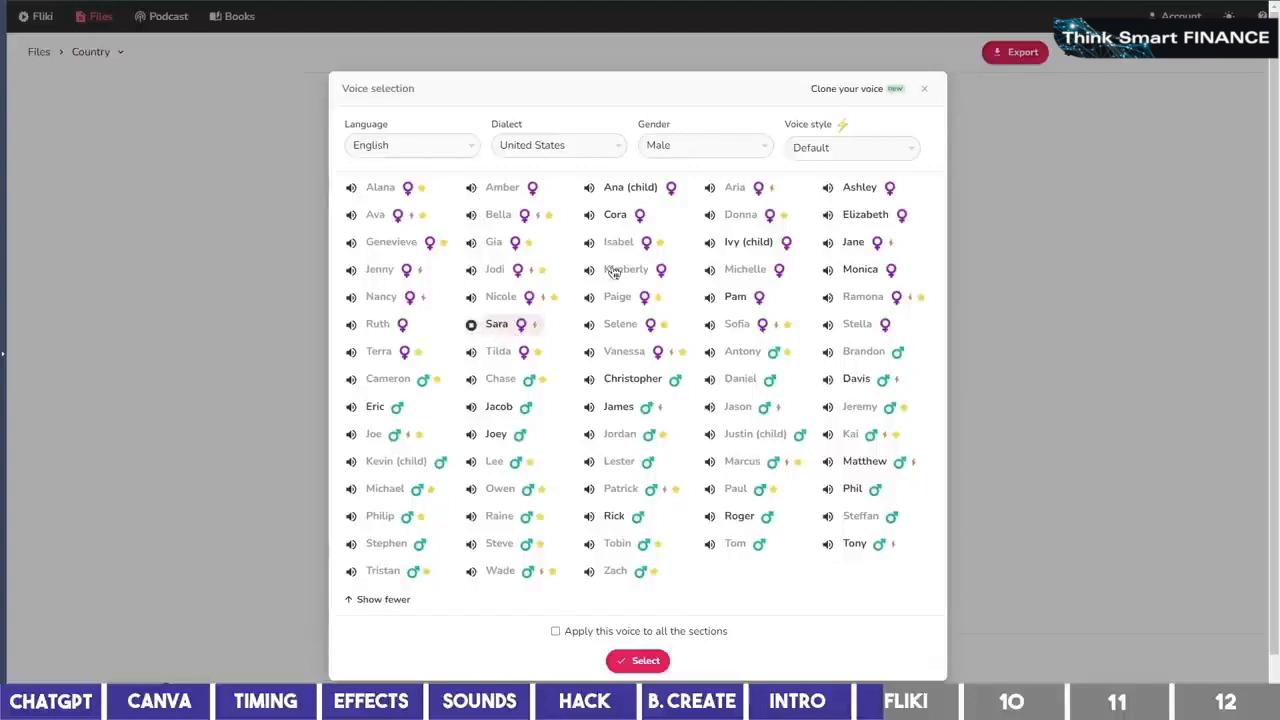
{"action": "left_click", "coordinate": [800, 155]}
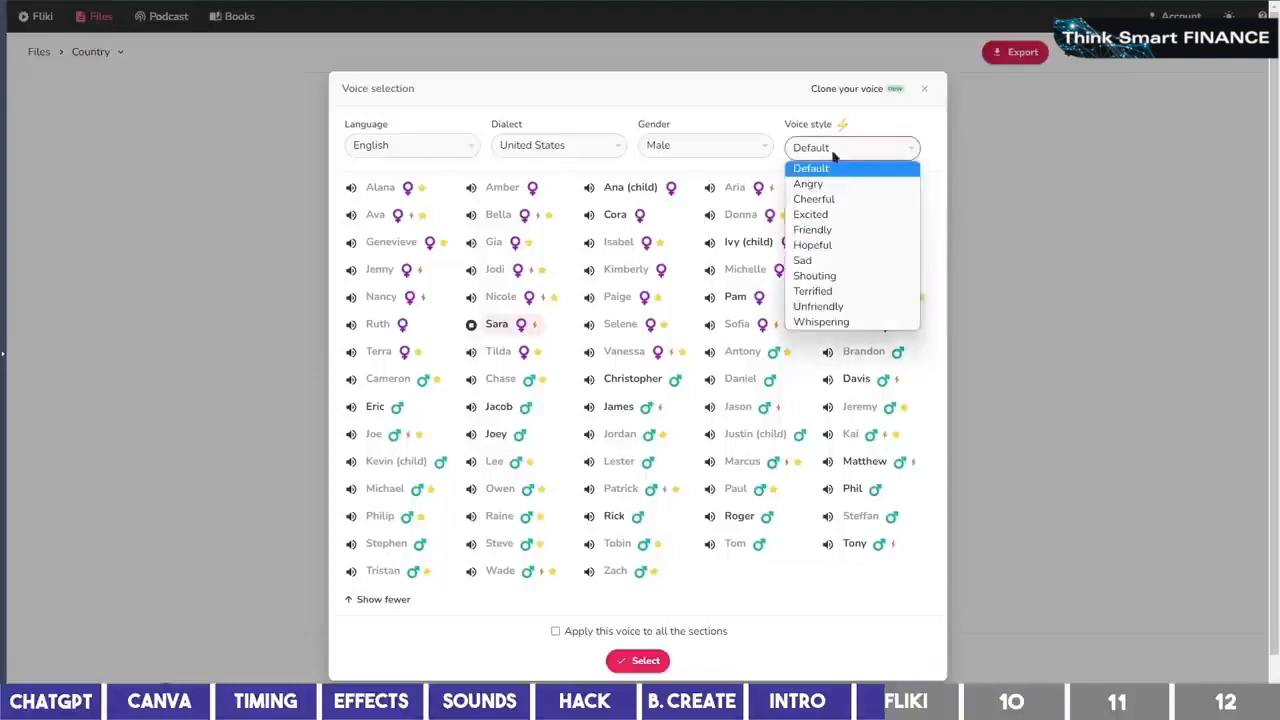
{"action": "left_click", "coordinate": [855, 216]}
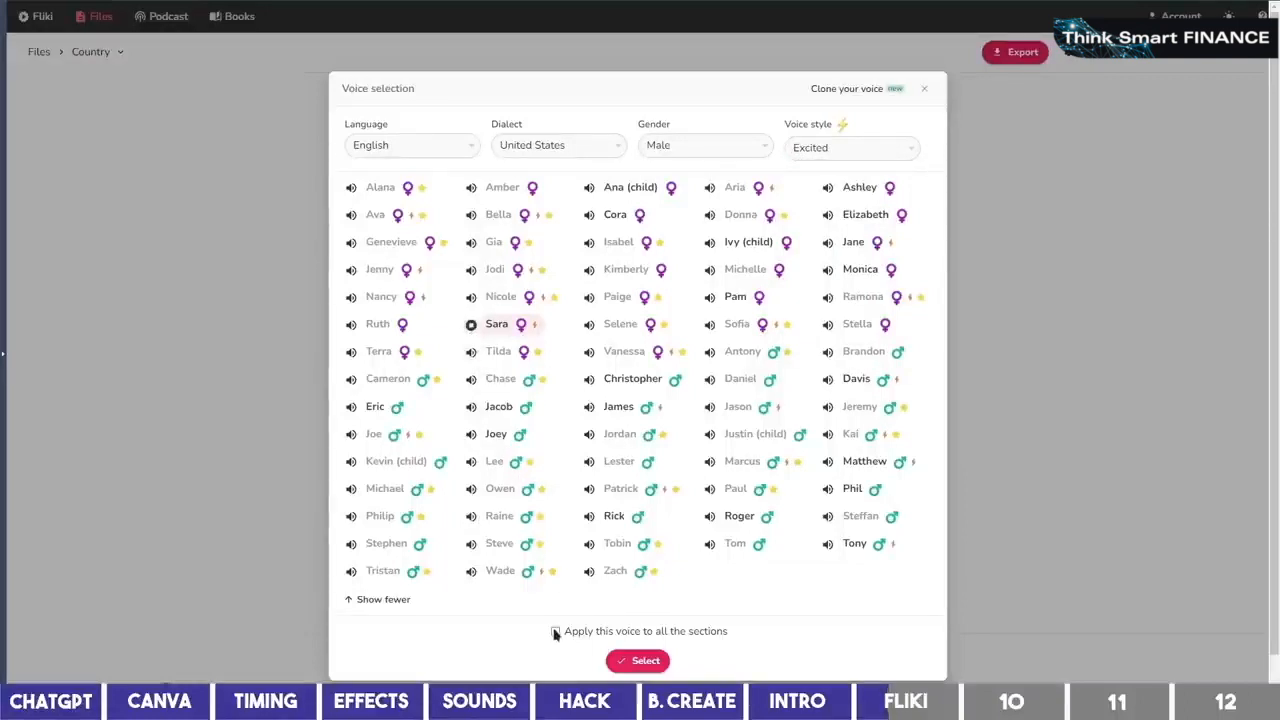
{"action": "left_click", "coordinate": [632, 661]}
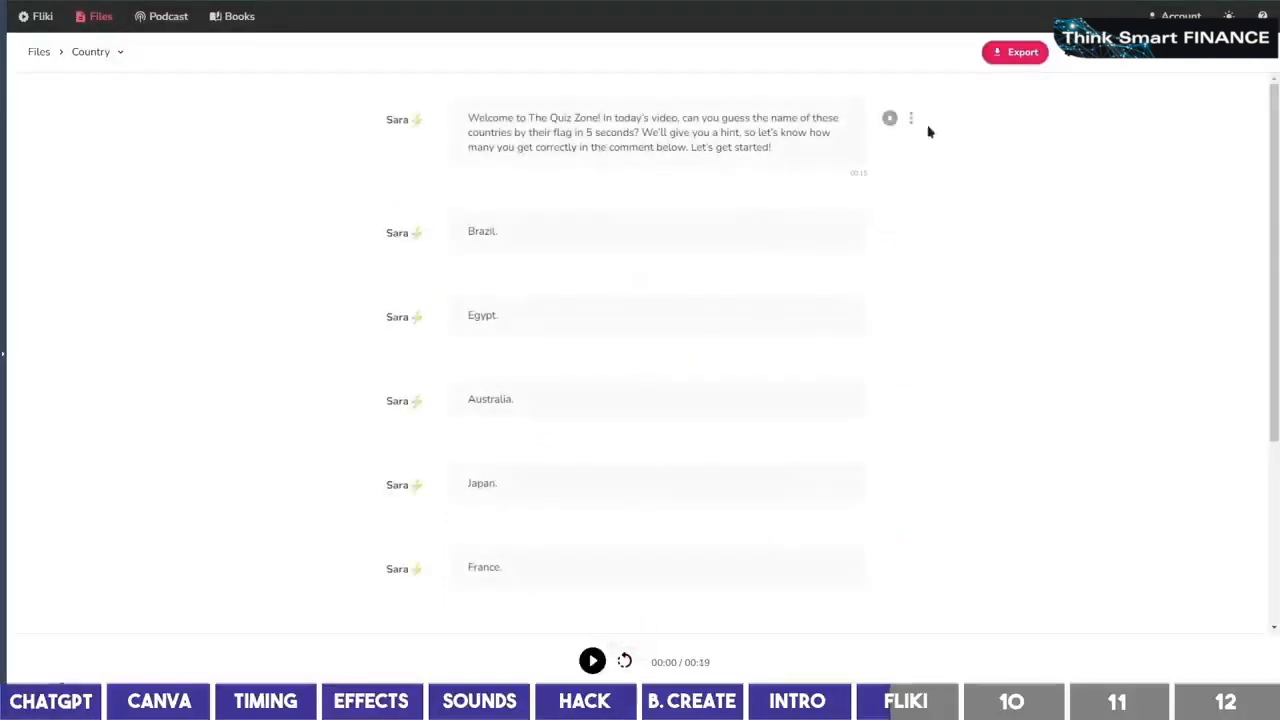
Download the voiceover audio for the intro, Brazil and Egypt sections
{"action": "left_click", "coordinate": [913, 121]}
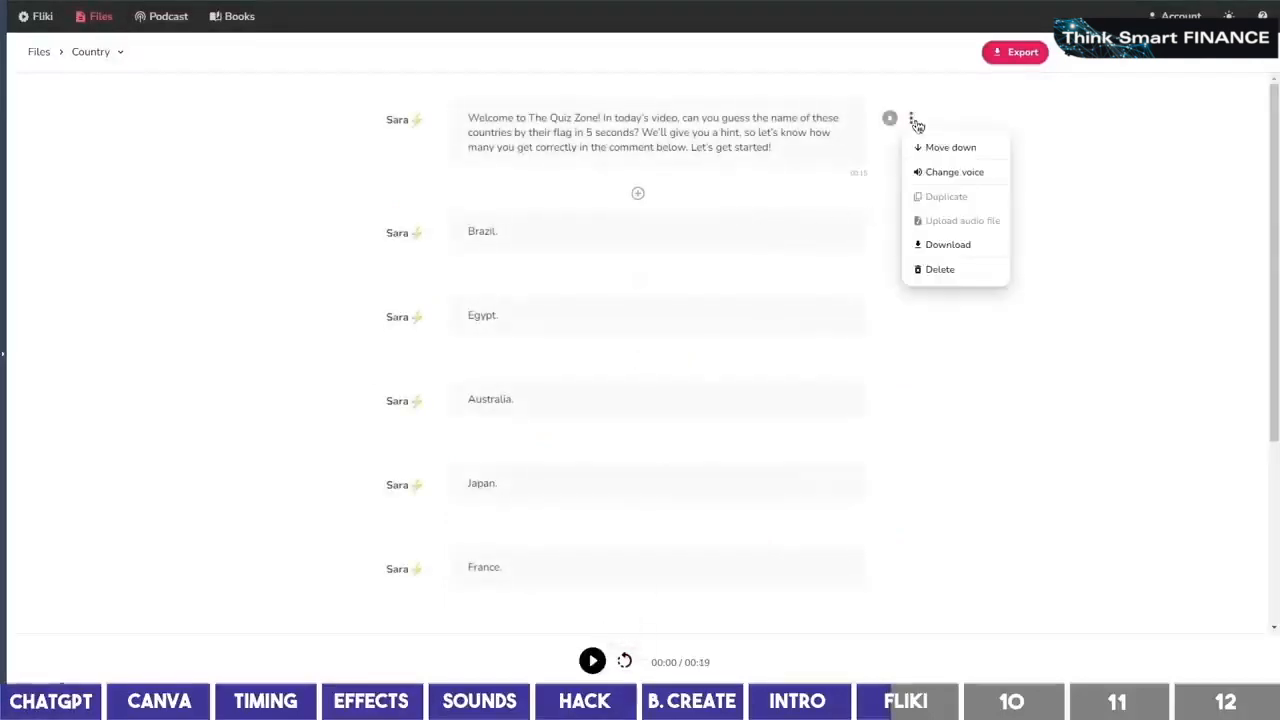
{"action": "left_click", "coordinate": [962, 250]}
{"action": "left_click", "coordinate": [912, 231]}
{"action": "left_click", "coordinate": [951, 380]}
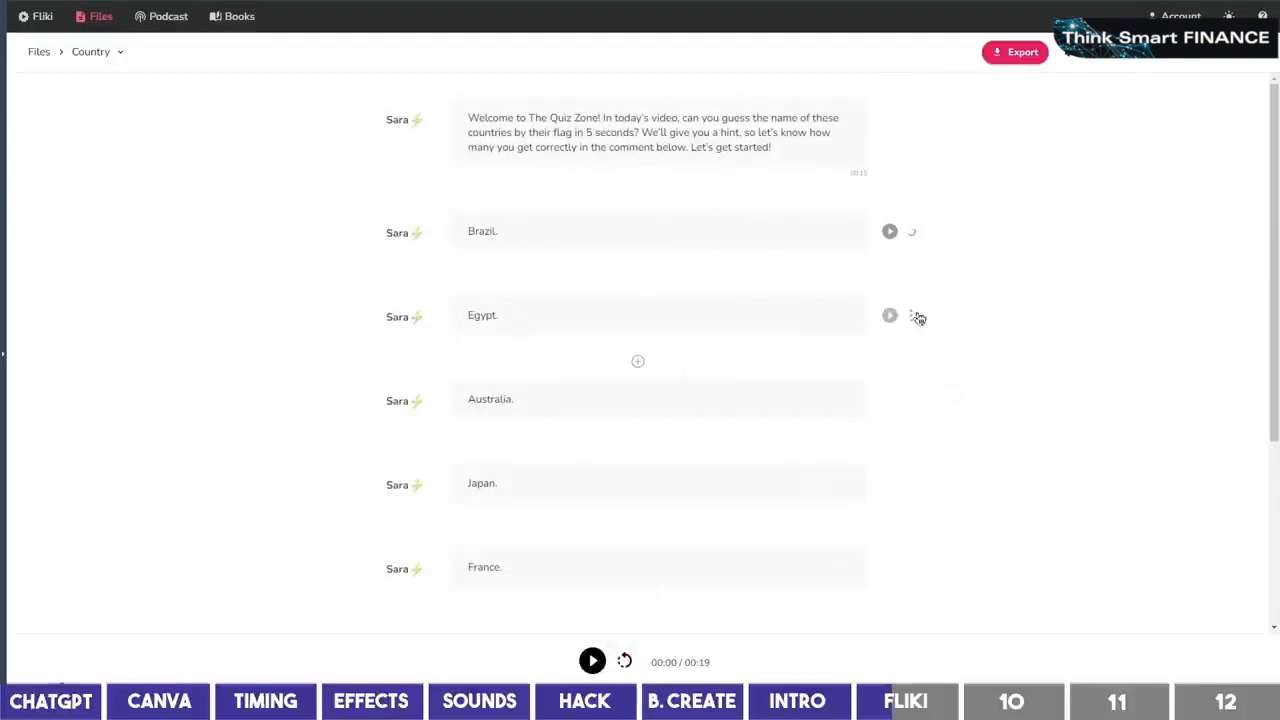
{"action": "left_click", "coordinate": [912, 316]}
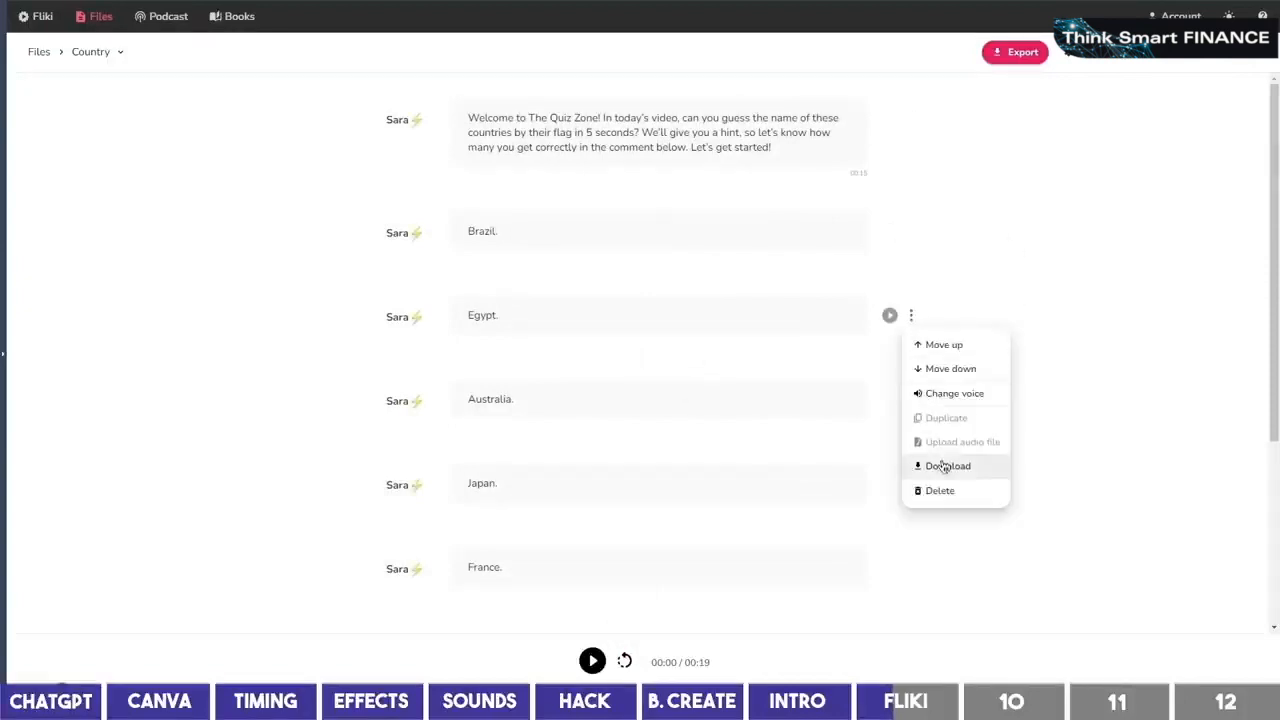
{"action": "left_click", "coordinate": [948, 465]}
Download the Australia and Japan section audio, then select the countries from Mexico onward
{"action": "scroll", "coordinate": [943, 426], "scroll_direction": "down", "scroll_amount": 2}
{"action": "left_click", "coordinate": [911, 266]}
{"action": "left_click", "coordinate": [940, 416]}
{"action": "scroll", "coordinate": [925, 345], "scroll_direction": "down", "scroll_amount": 2}
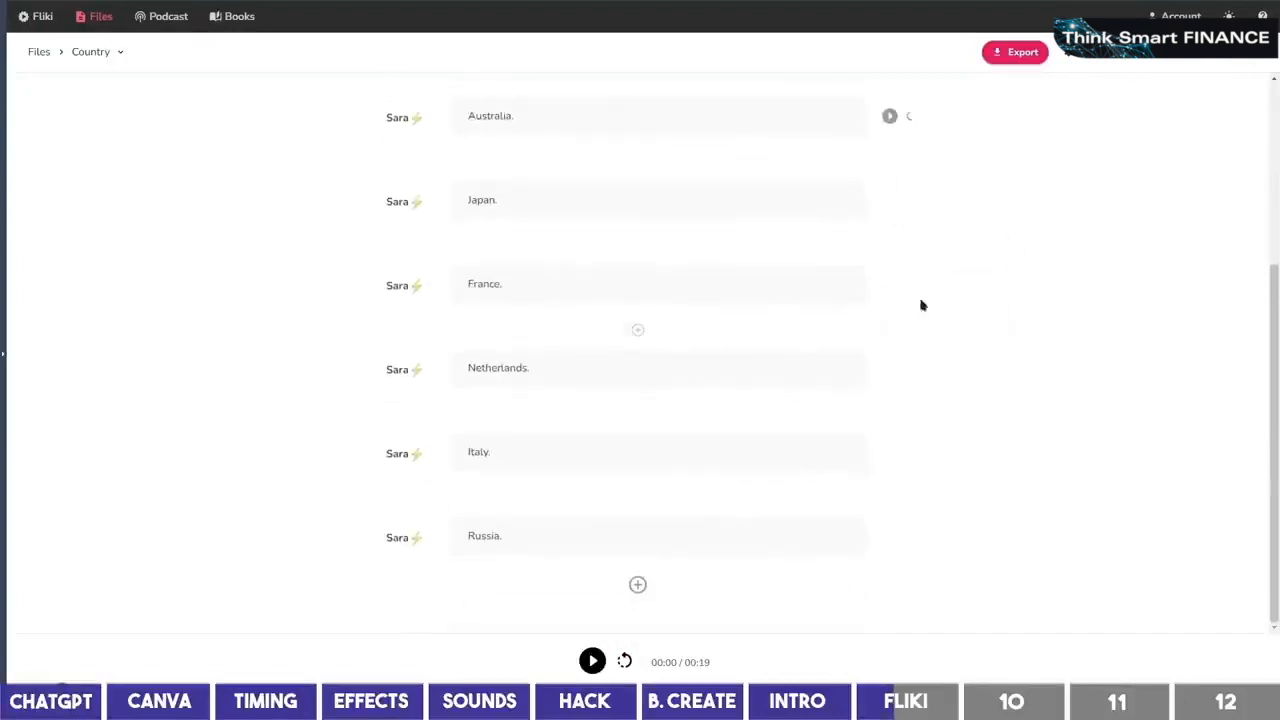
{"action": "left_click", "coordinate": [912, 201]}
{"action": "left_click", "coordinate": [945, 350]}
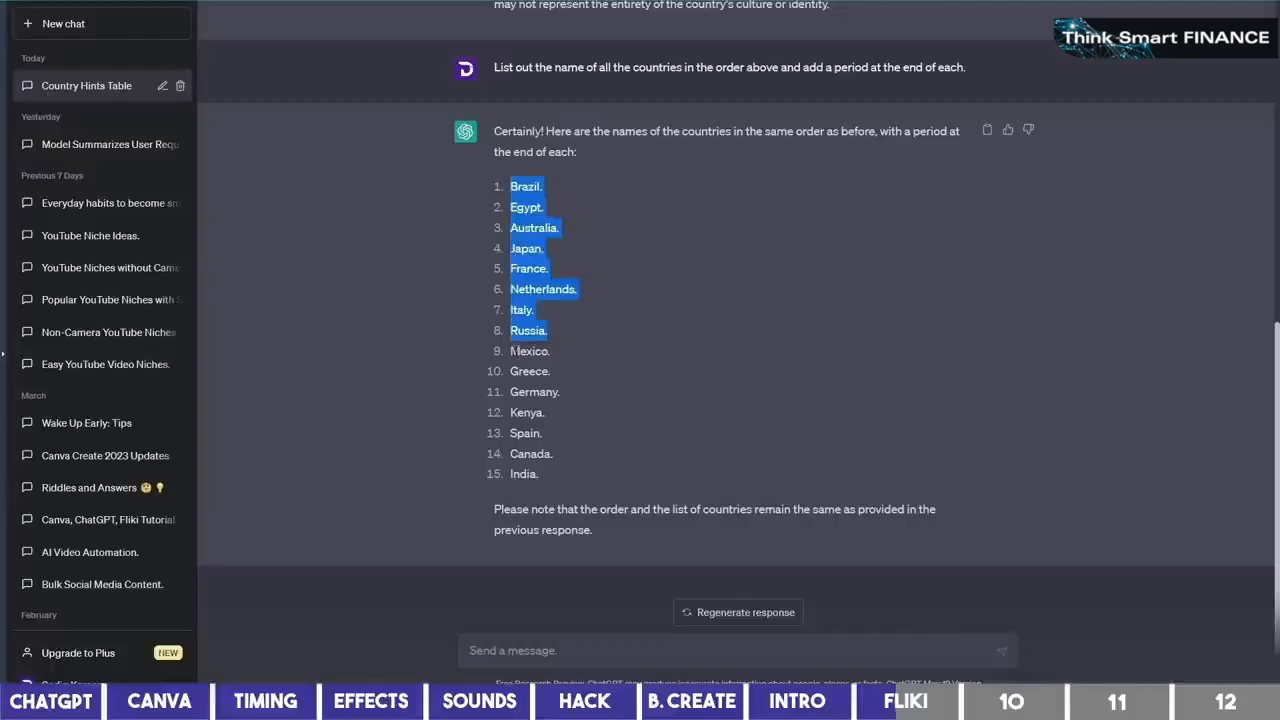
{"action": "left_click_drag", "start_coordinate": [512, 351], "coordinate": [562, 463]}
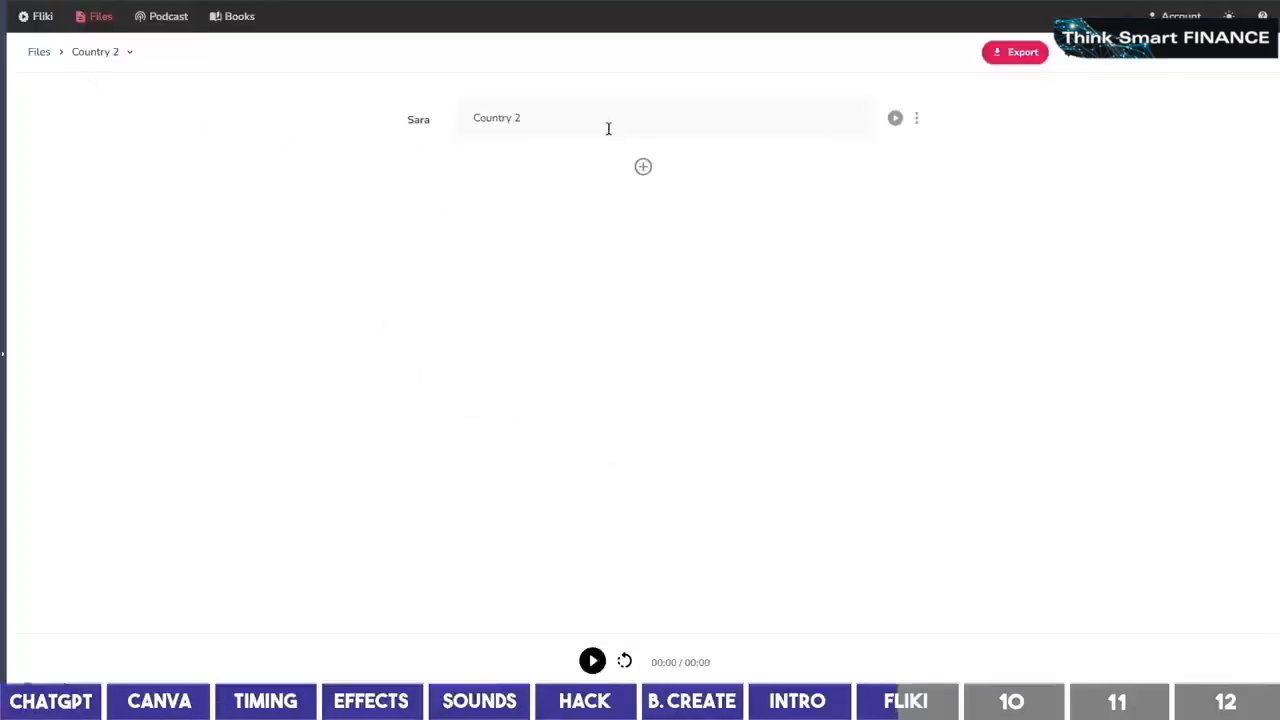
Give all sections of the Country 2 script the Sara voice in Excited style
{"action": "left_click_drag", "start_coordinate": [608, 128], "coordinate": [466, 131]}
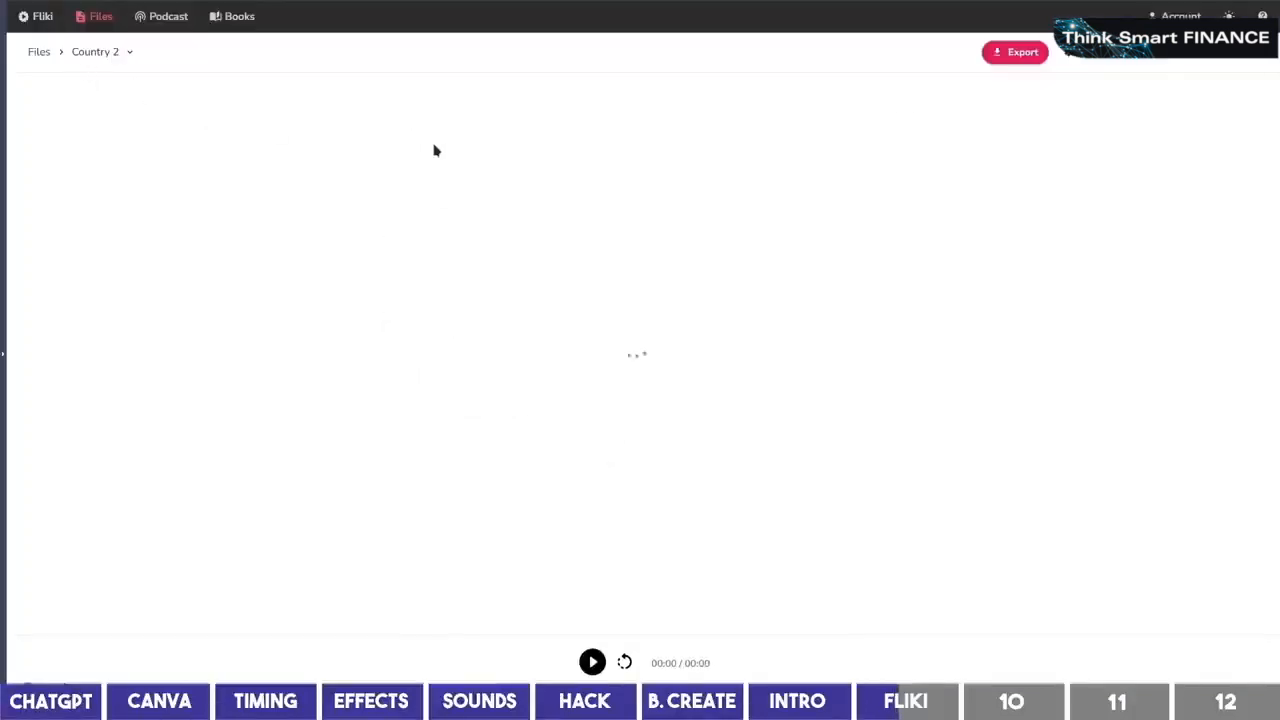
{"action": "left_click", "coordinate": [410, 122]}
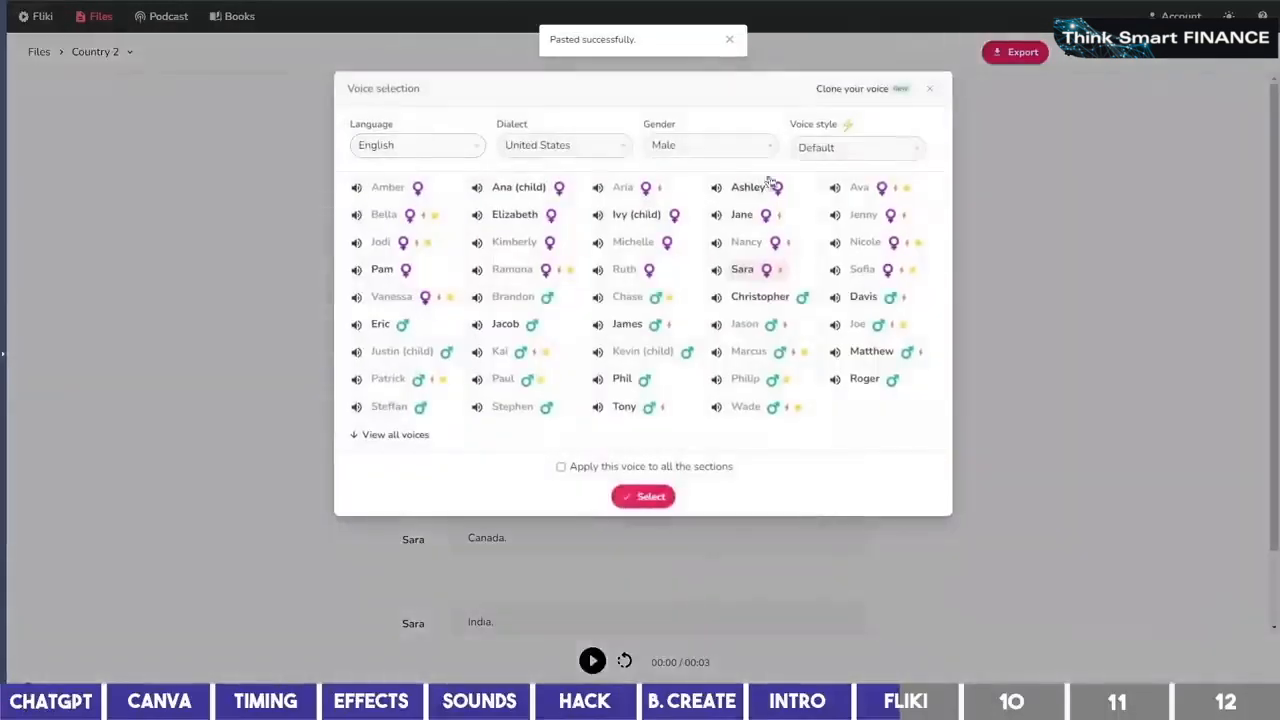
{"action": "left_click", "coordinate": [852, 147]}
{"action": "left_click", "coordinate": [815, 212]}
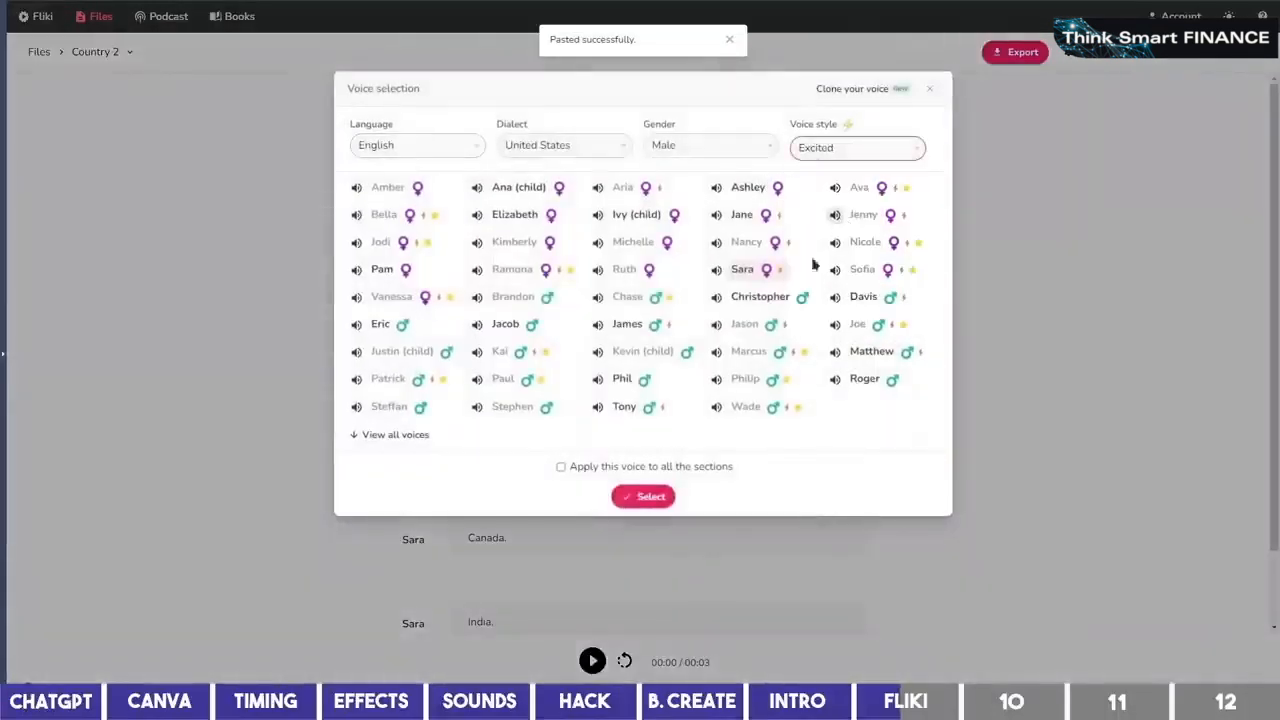
{"action": "left_click", "coordinate": [645, 466]}
{"action": "left_click", "coordinate": [660, 496]}
Download the first section's and Greece section's audio from Country 2
{"action": "left_click", "coordinate": [910, 118]}
{"action": "left_click", "coordinate": [940, 270]}
{"action": "left_click", "coordinate": [911, 204]}
{"action": "left_click", "coordinate": [928, 347]}
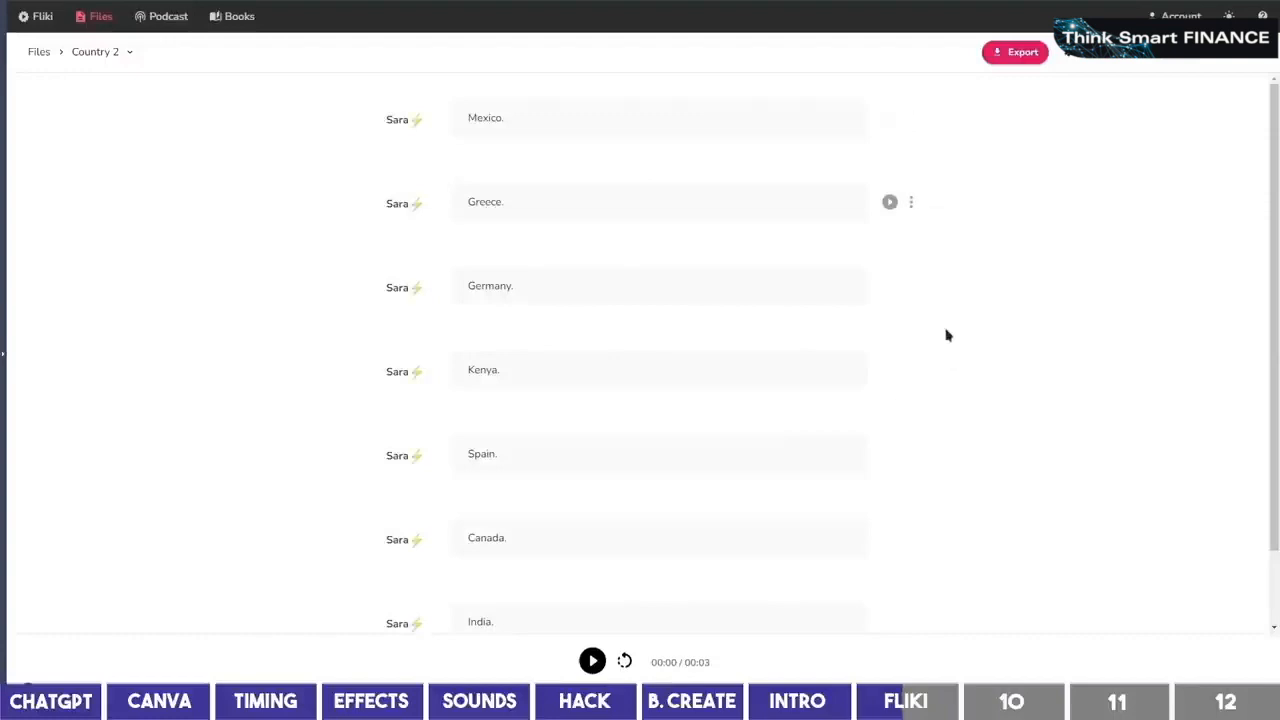
{"action": "scroll", "coordinate": [948, 335], "scroll_direction": "down", "scroll_amount": 1}
{"action": "left_click_drag", "start_coordinate": [1278, 96], "coordinate": [597, 105]}
Drag fliki-section.mp3 from File Explorer into Canva's uploads
{"action": "scroll", "coordinate": [735, 380], "scroll_direction": "up", "scroll_amount": 1}
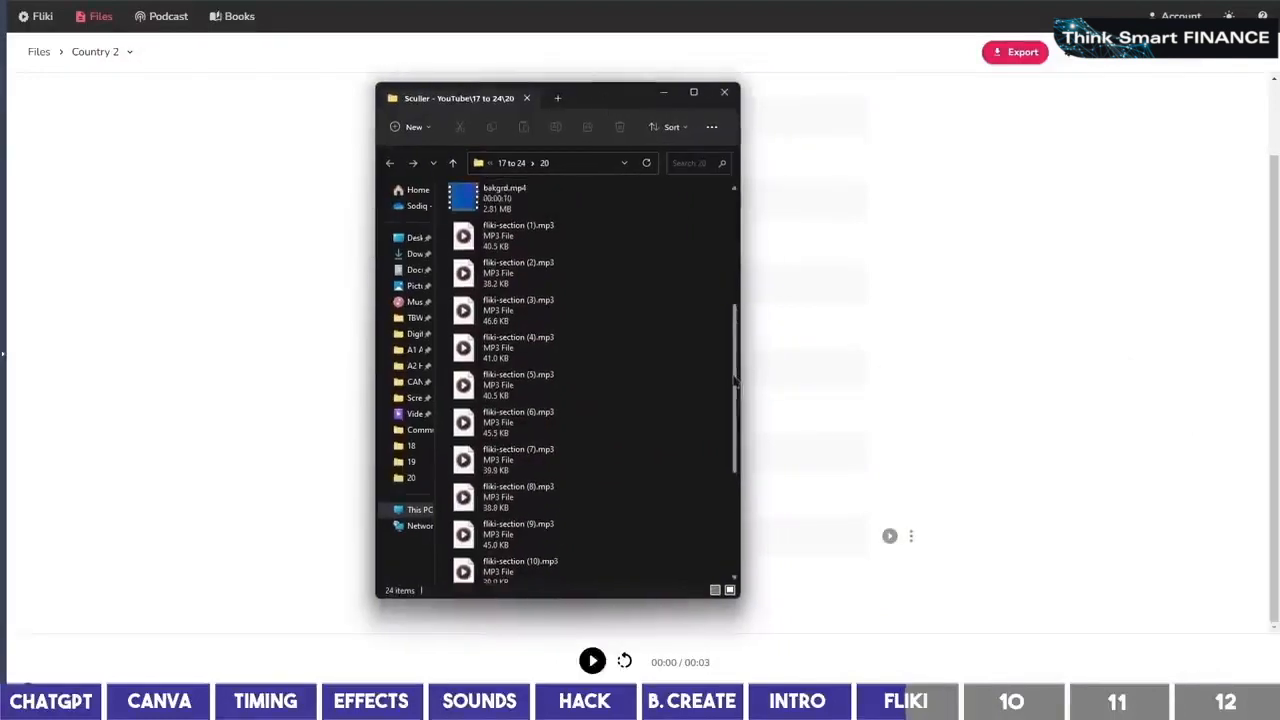
{"action": "left_click_drag", "start_coordinate": [735, 380], "coordinate": [726, 468]}
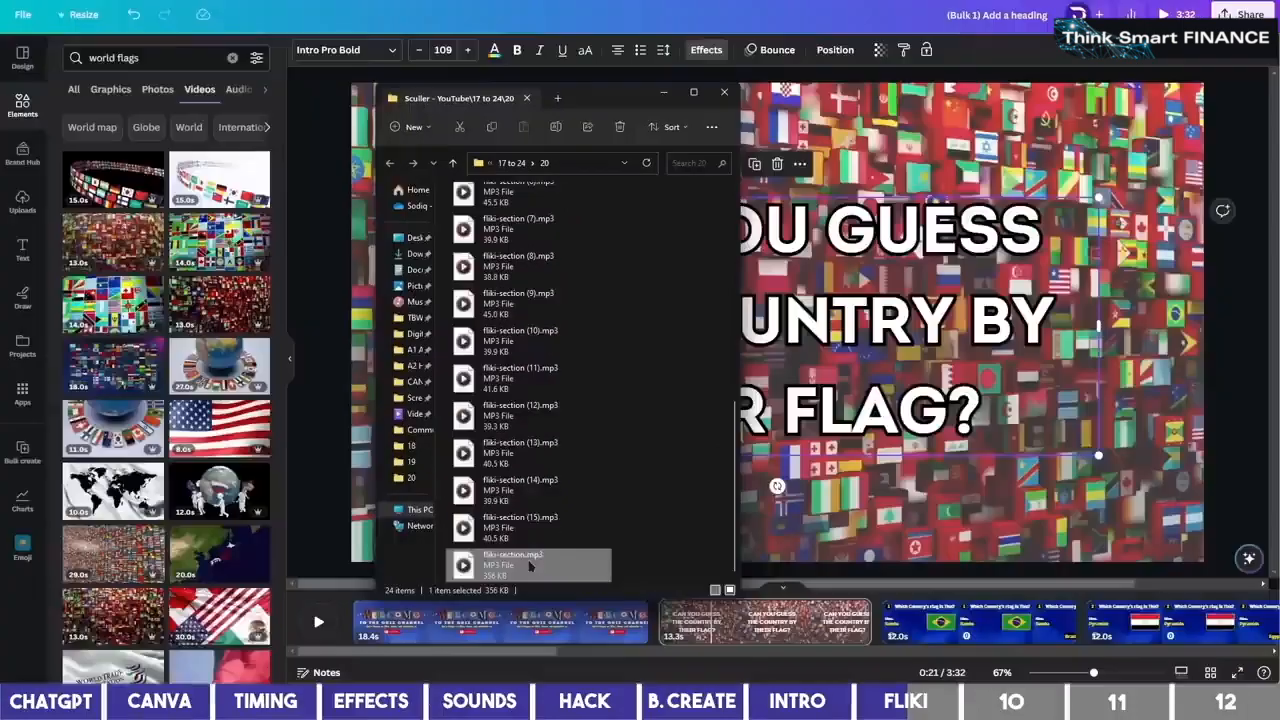
{"action": "left_click_drag", "start_coordinate": [529, 565], "coordinate": [155, 571]}
Upload fliki-section (1) through (15) to Canva in one drag
{"action": "key", "text": "alt+Tab"}
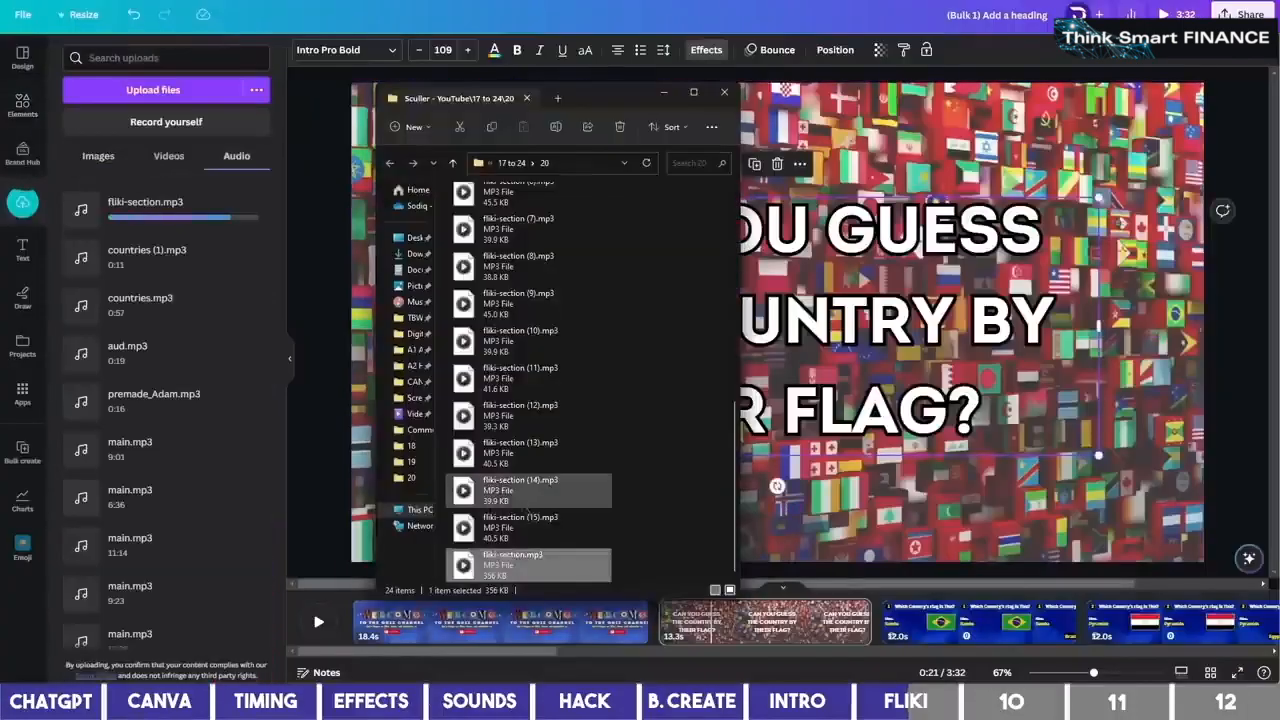
{"action": "left_click", "coordinate": [588, 527]}
{"action": "key", "text": "shift+Up"}
{"action": "key", "text": "shift+Up"}
{"action": "key", "text": "shift+Up"}
{"action": "key", "text": "shift+Up"}
{"action": "key", "text": "shift+Up"}
{"action": "key", "text": "shift+Up"}
{"action": "key", "text": "shift+Up"}
{"action": "key", "text": "shift+Up"}
{"action": "key", "text": "shift+Up"}
{"action": "key", "text": "shift+Up"}
{"action": "key", "text": "shift+Up"}
{"action": "key", "text": "shift+Up"}
{"action": "key", "text": "shift+Up"}
{"action": "key", "text": "shift+Up"}
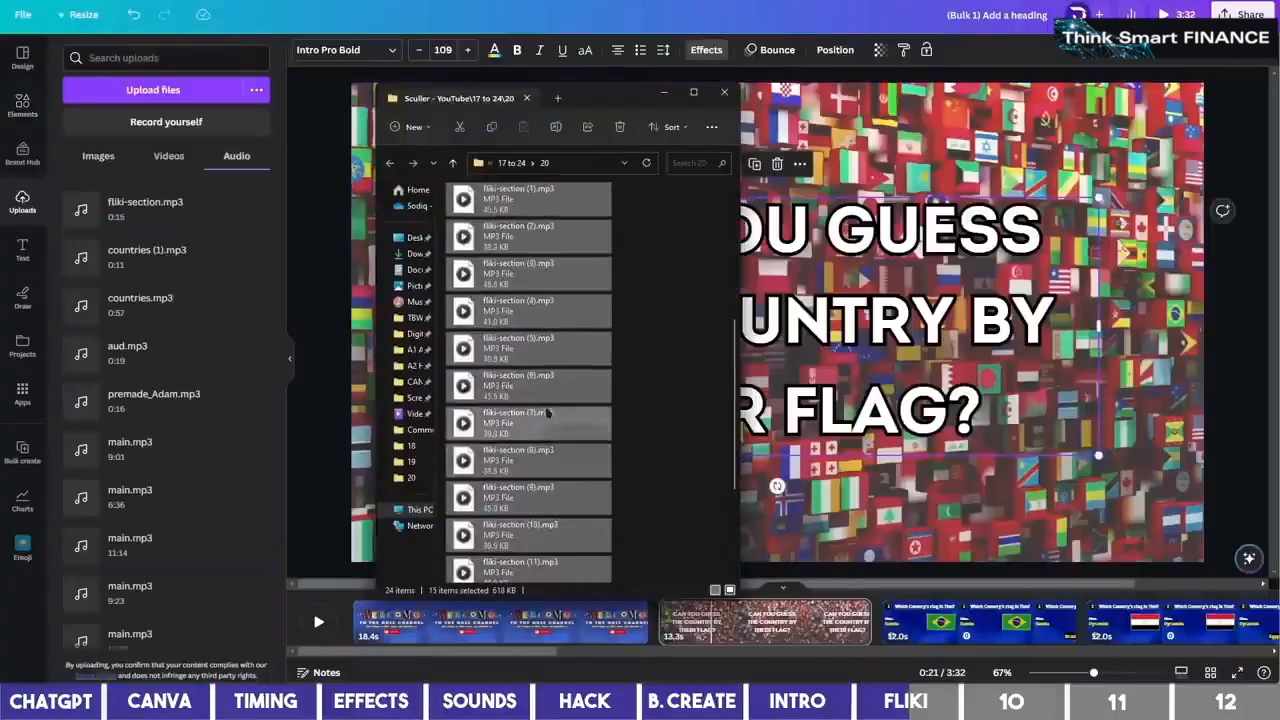
{"action": "left_click_drag", "start_coordinate": [577, 194], "coordinate": [243, 305]}
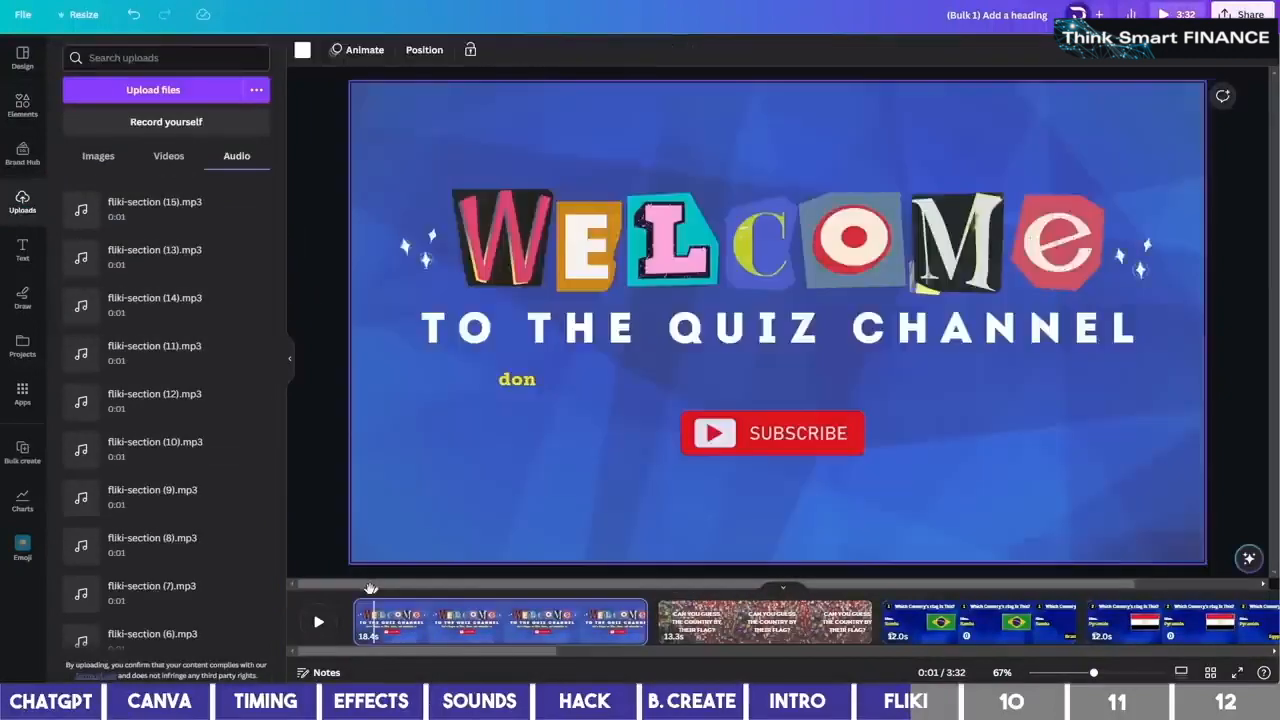
{"action": "left_click_drag", "start_coordinate": [369, 589], "coordinate": [351, 583]}
{"action": "scroll", "coordinate": [163, 591], "scroll_direction": "down", "scroll_amount": 3}
Add fliki-section.mp3 beneath the intro pages and enlarge the timeline
{"action": "left_click", "coordinate": [160, 591]}
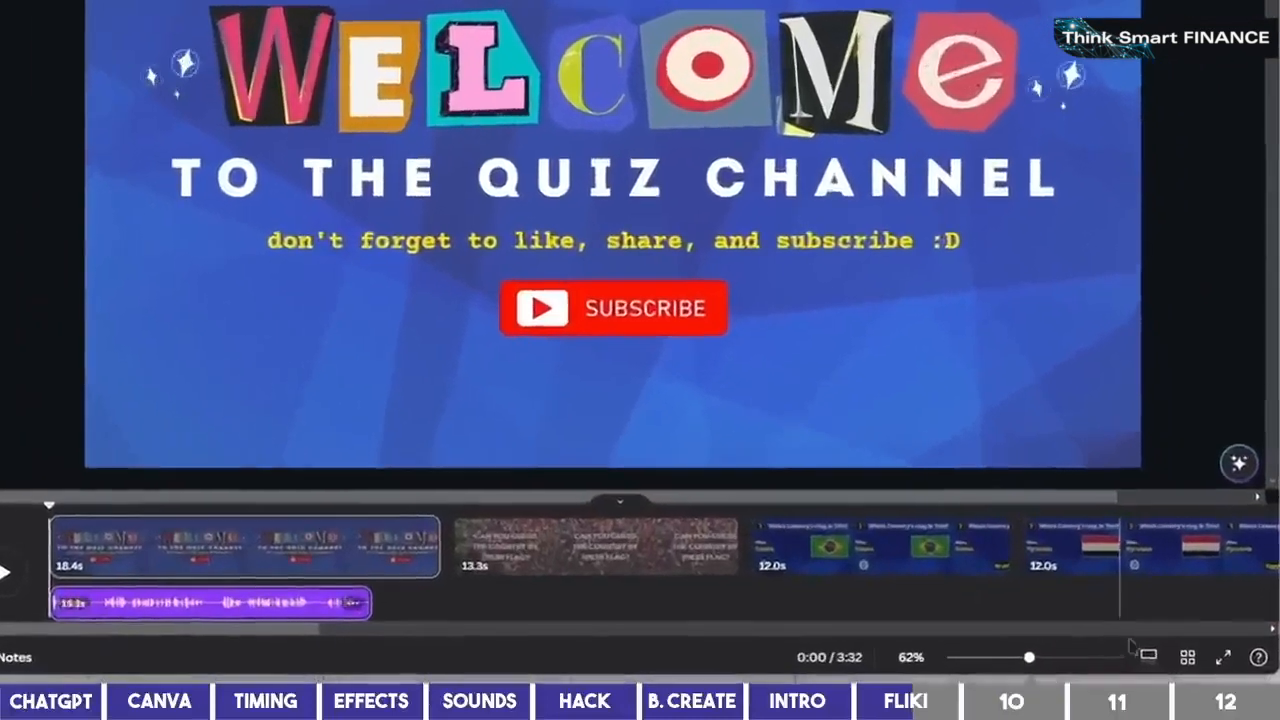
{"action": "left_click", "coordinate": [1154, 657]}
{"action": "left_click_drag", "start_coordinate": [976, 660], "coordinate": [1036, 656]}
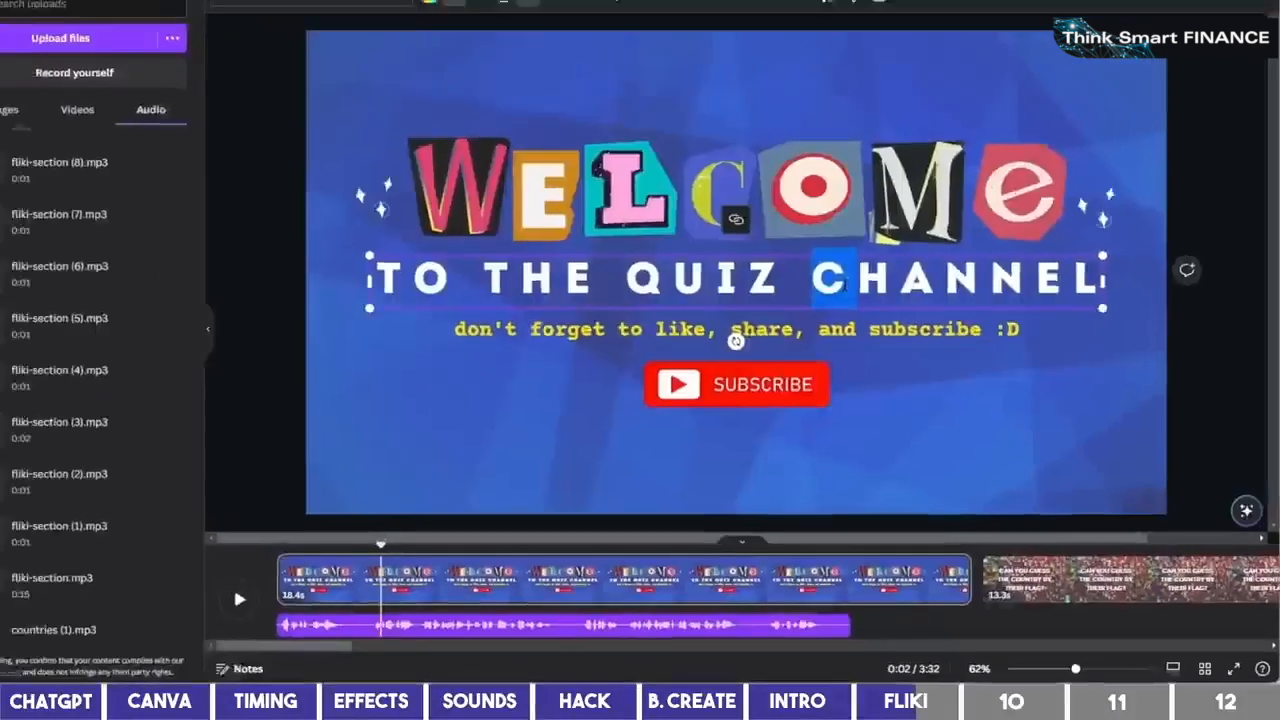
Change the welcome line to 'TO THE QUIZ ZONE' and widen it
{"action": "left_click_drag", "start_coordinate": [843, 285], "coordinate": [1205, 315]}
{"action": "type", "text": "ZONE"}
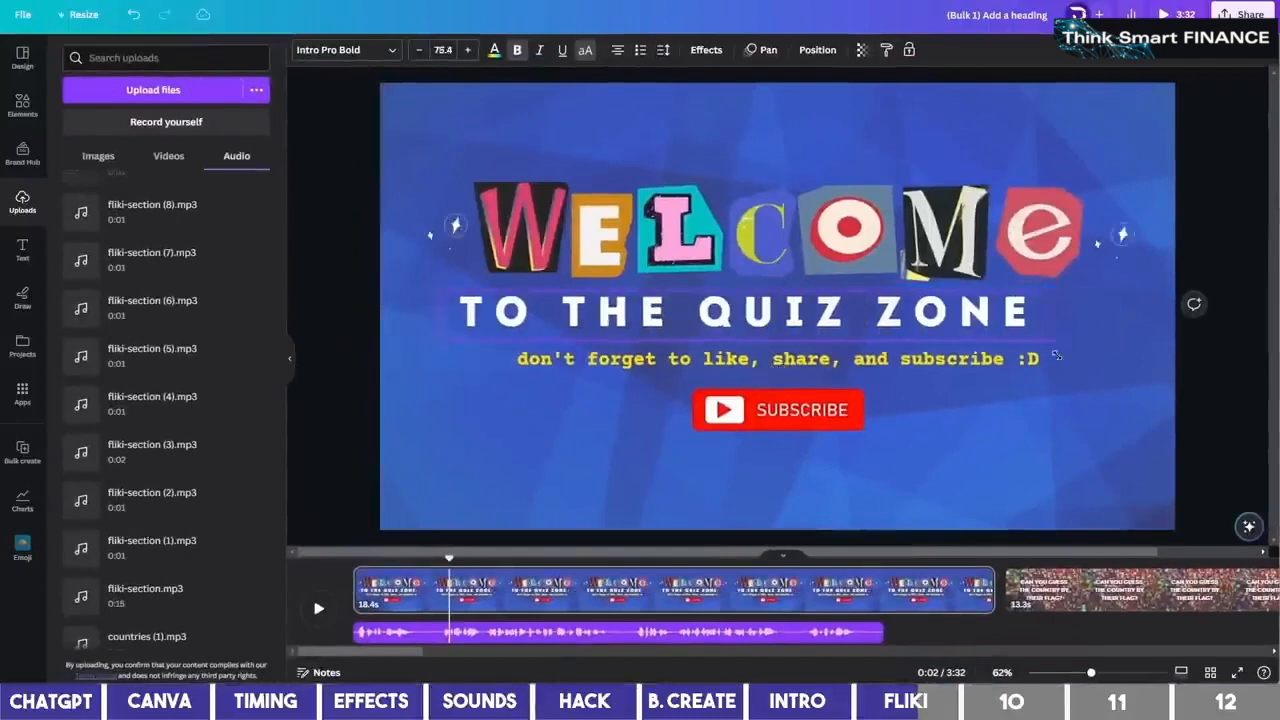
{"action": "left_click_drag", "start_coordinate": [1058, 338], "coordinate": [1092, 359]}
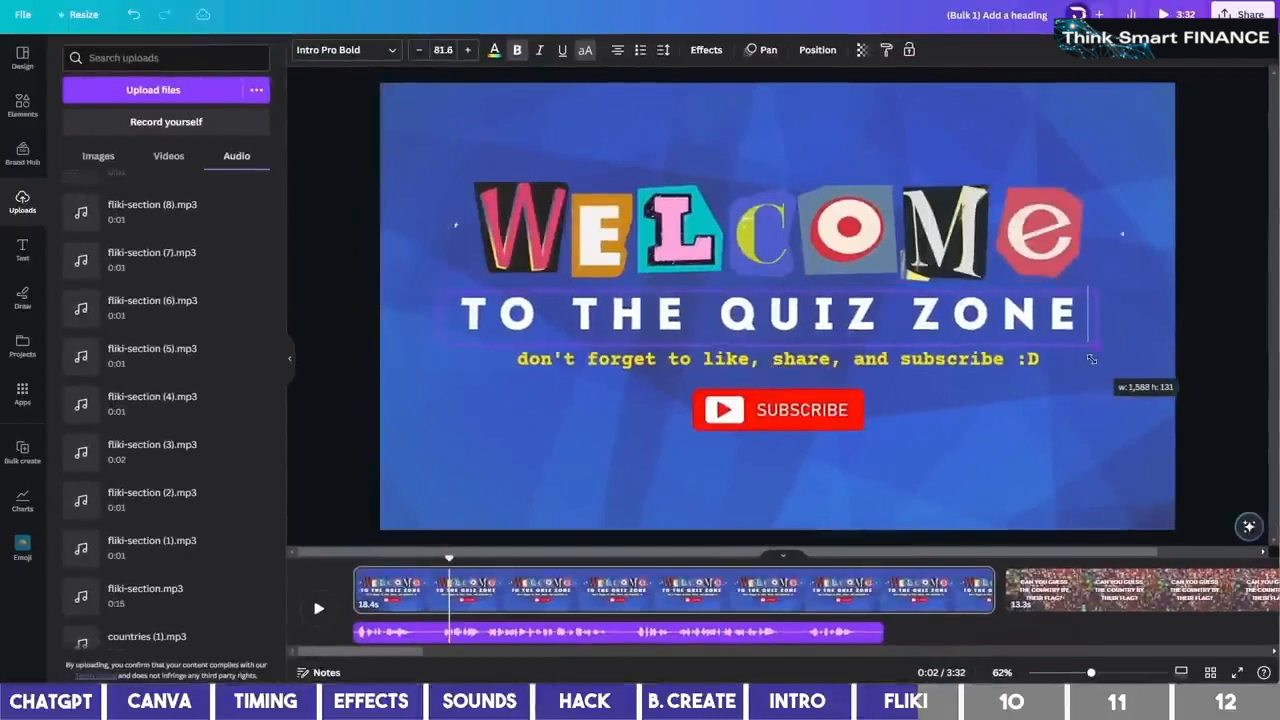
Trim the first page to 3.7 seconds after checking the intro timing
{"action": "left_click", "coordinate": [440, 582]}
{"action": "key", "text": "space"}
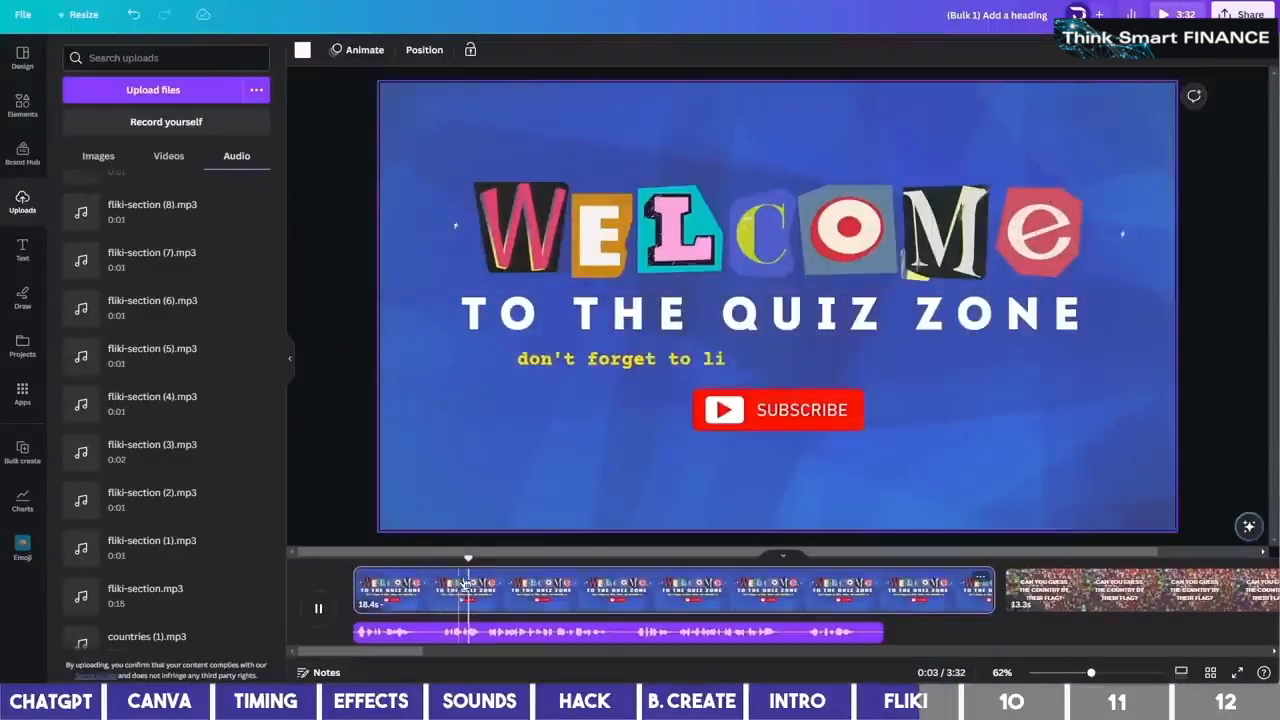
{"action": "key", "text": "space"}
{"action": "left_click_drag", "start_coordinate": [994, 590], "coordinate": [483, 590]}
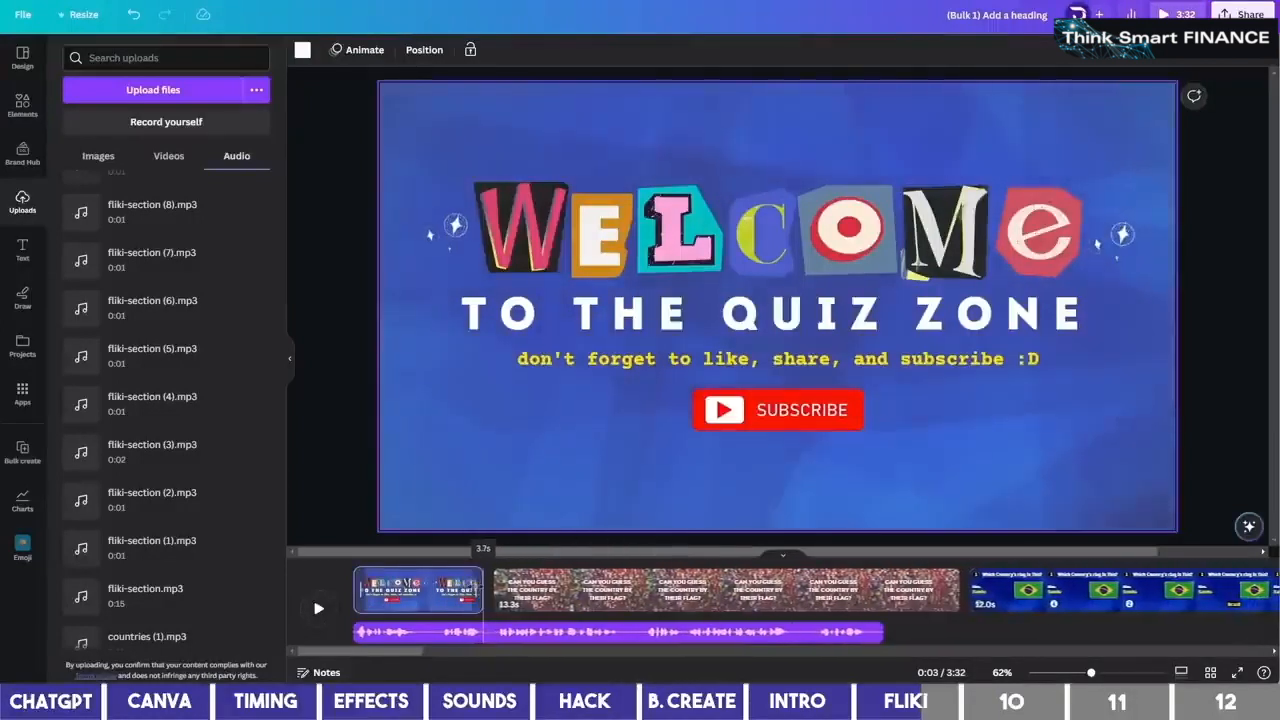
{"action": "left_click_drag", "start_coordinate": [483, 590], "coordinate": [483, 590]}
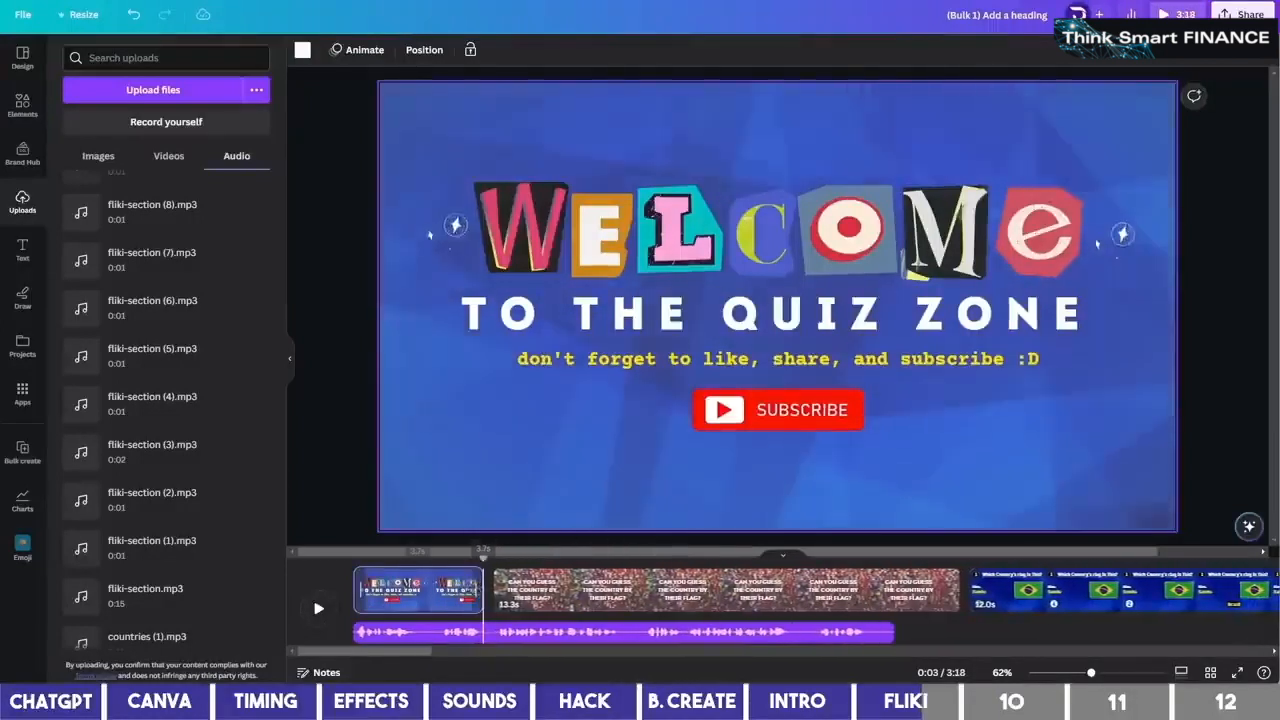
{"action": "left_click", "coordinate": [435, 593]}
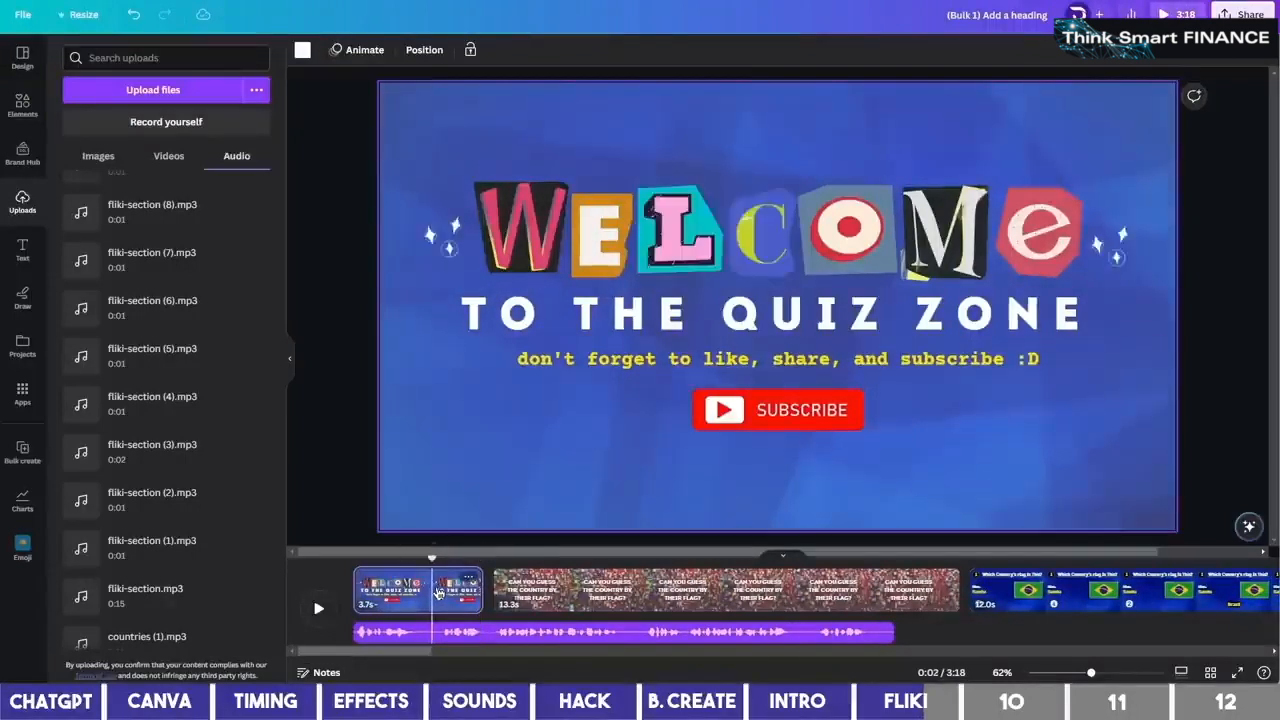
{"action": "left_click", "coordinate": [877, 596]}
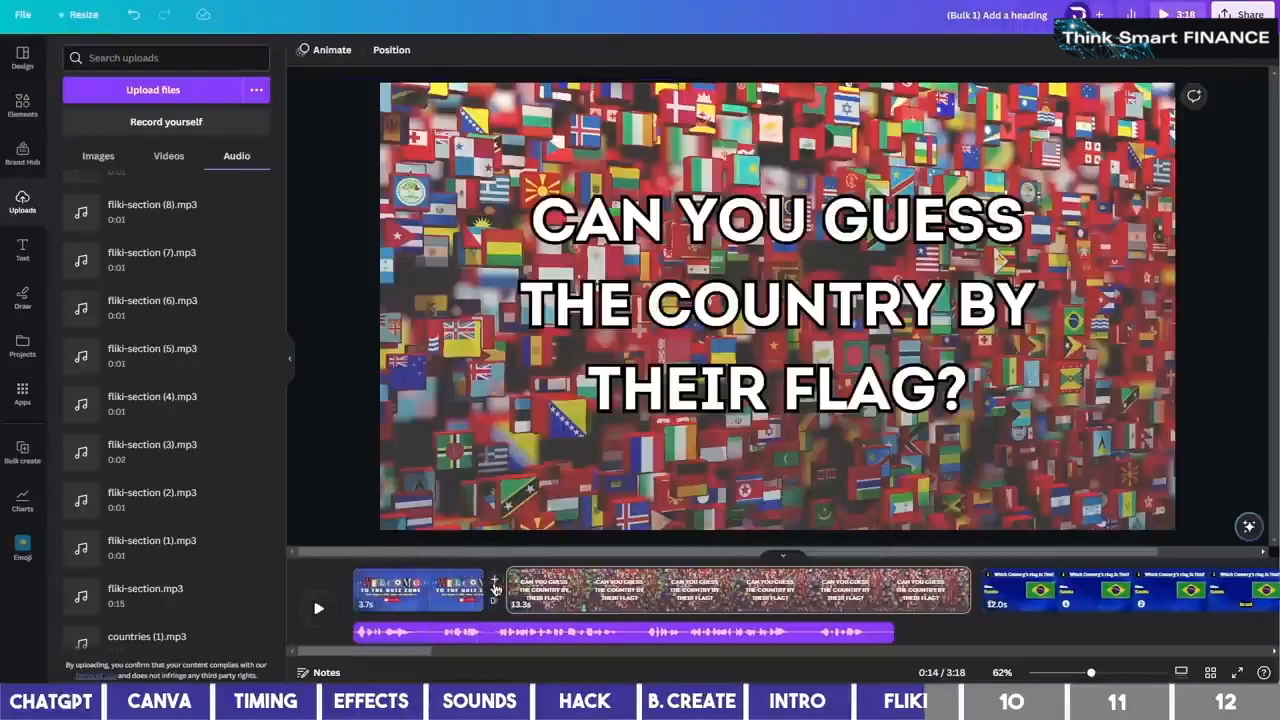
Apply a Color Wipe transition between all pages and preview the intro
{"action": "left_click", "coordinate": [498, 601]}
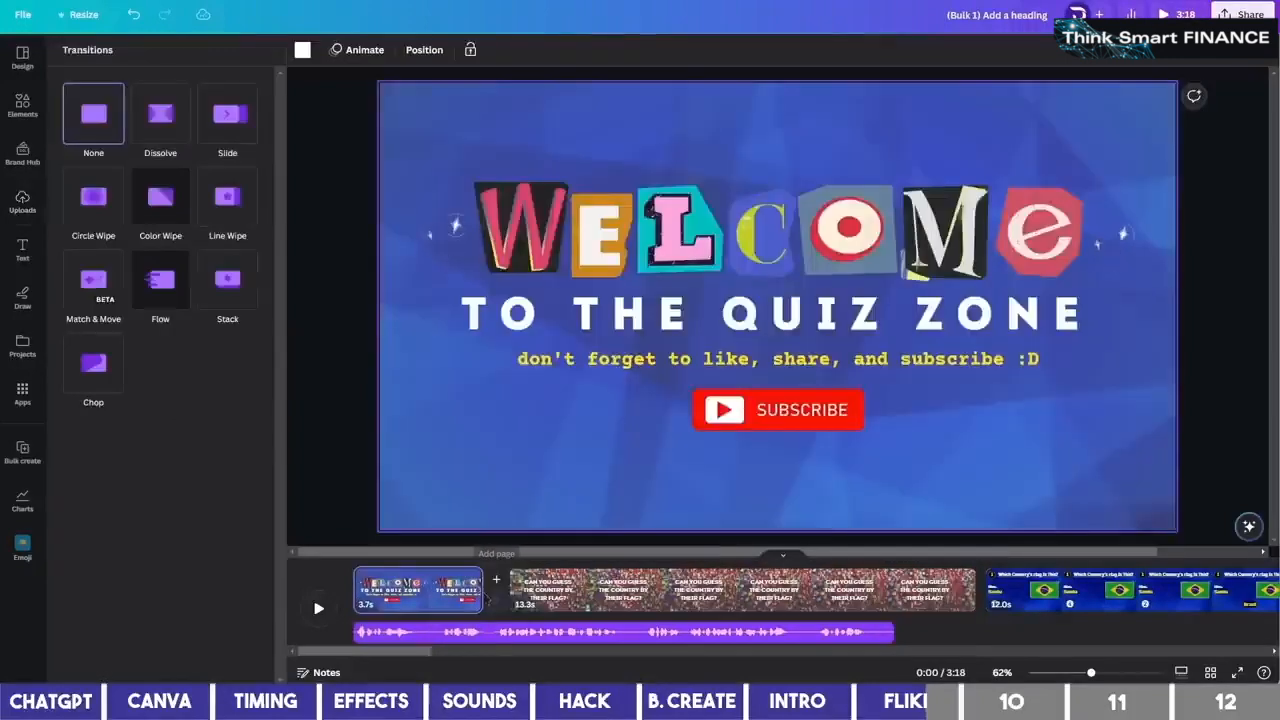
{"action": "left_click", "coordinate": [155, 217]}
{"action": "left_click", "coordinate": [187, 655]}
{"action": "left_click", "coordinate": [428, 602]}
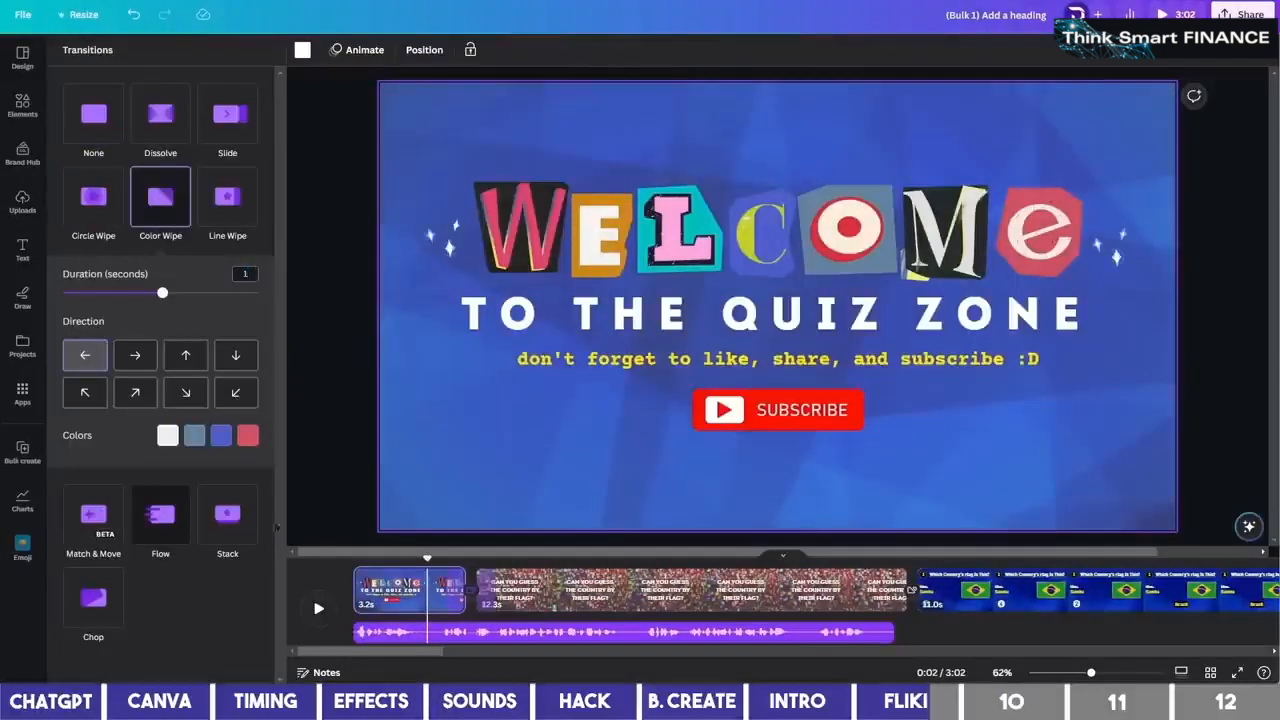
{"action": "left_click", "coordinate": [404, 597]}
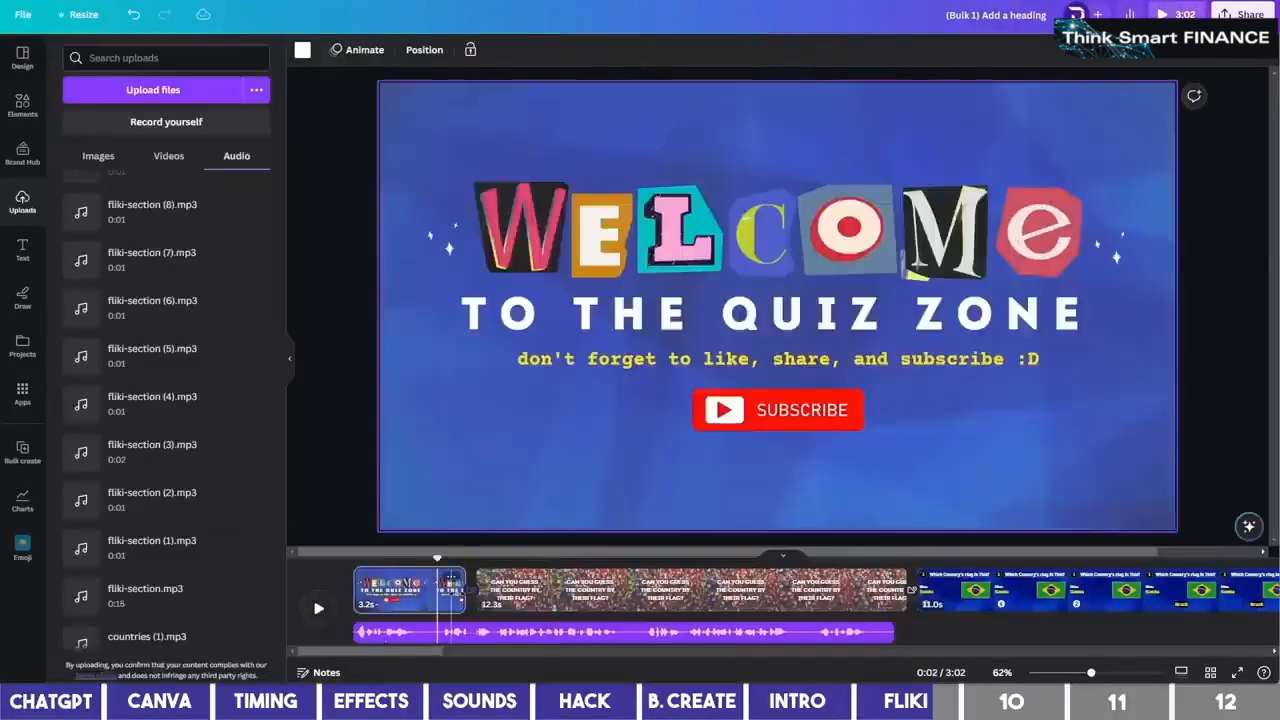
Lengthen the intro page to 3.5 seconds and trim the flag-wall page to 11.3 seconds
{"action": "left_click_drag", "start_coordinate": [466, 590], "coordinate": [479, 590]}
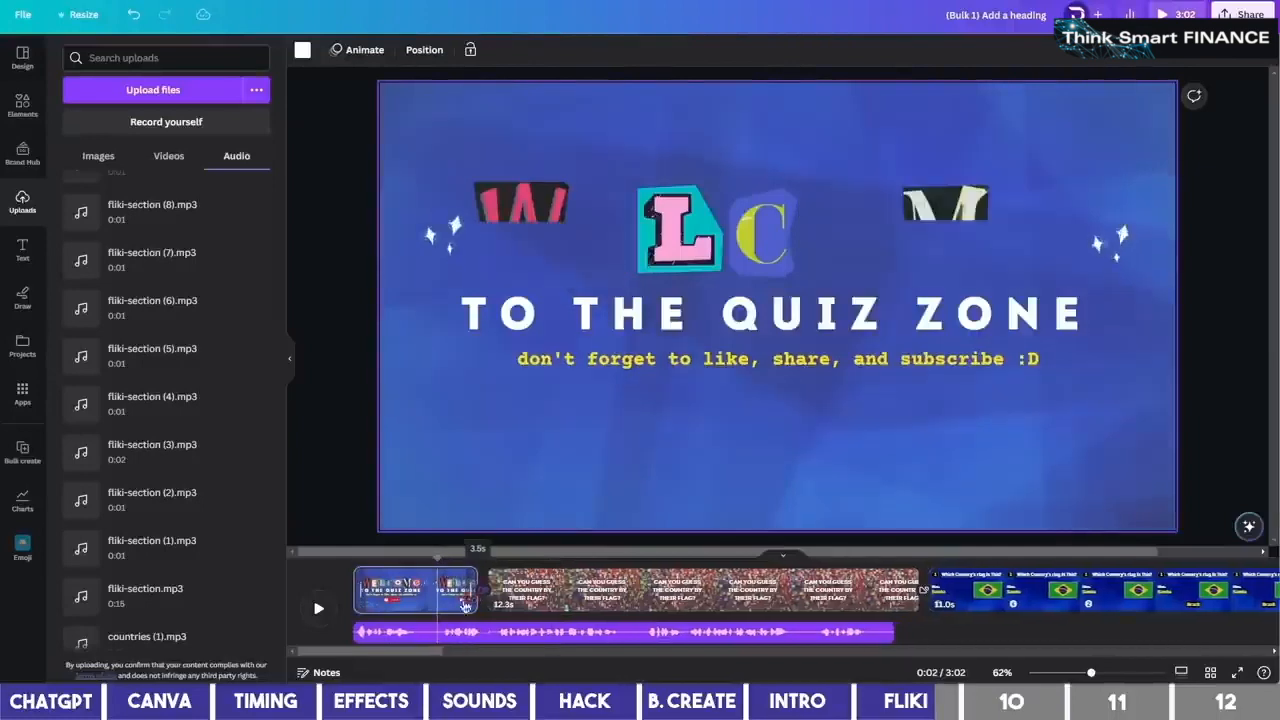
{"action": "left_click", "coordinate": [500, 604]}
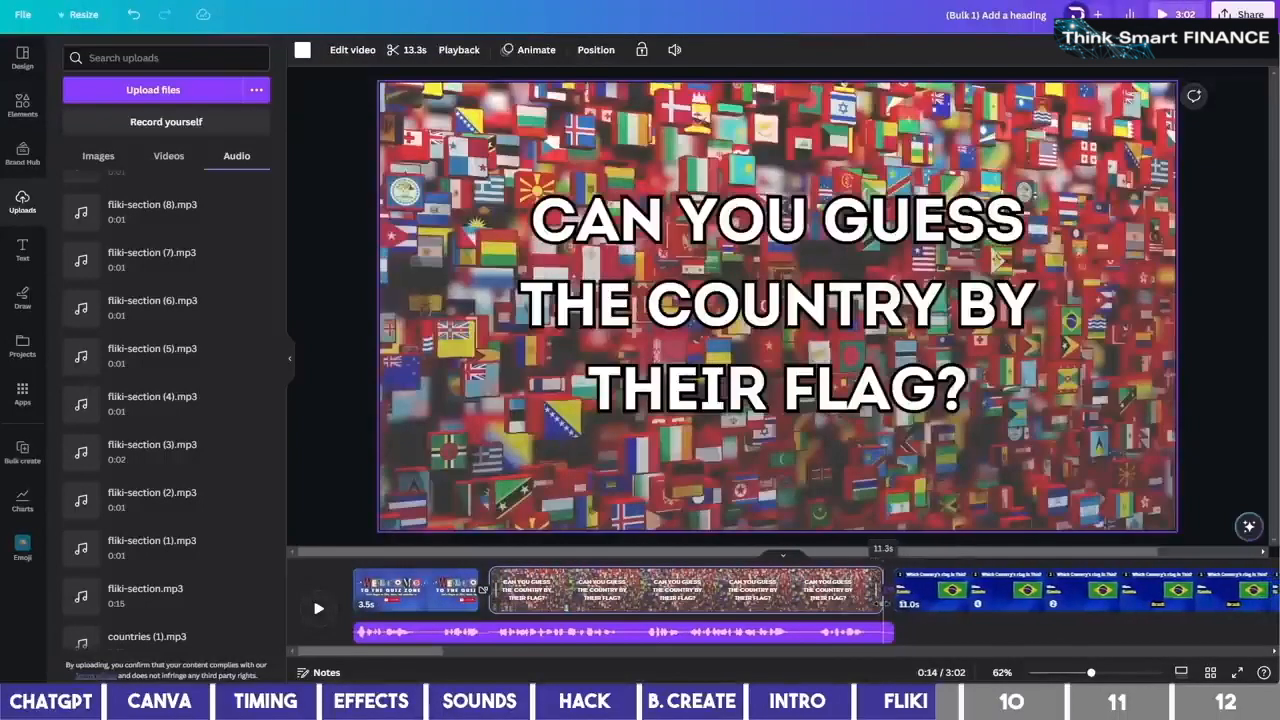
{"action": "left_click_drag", "start_coordinate": [883, 604], "coordinate": [883, 604]}
{"action": "left_click", "coordinate": [935, 606]}
{"action": "left_click_drag", "start_coordinate": [428, 656], "coordinate": [490, 655]}
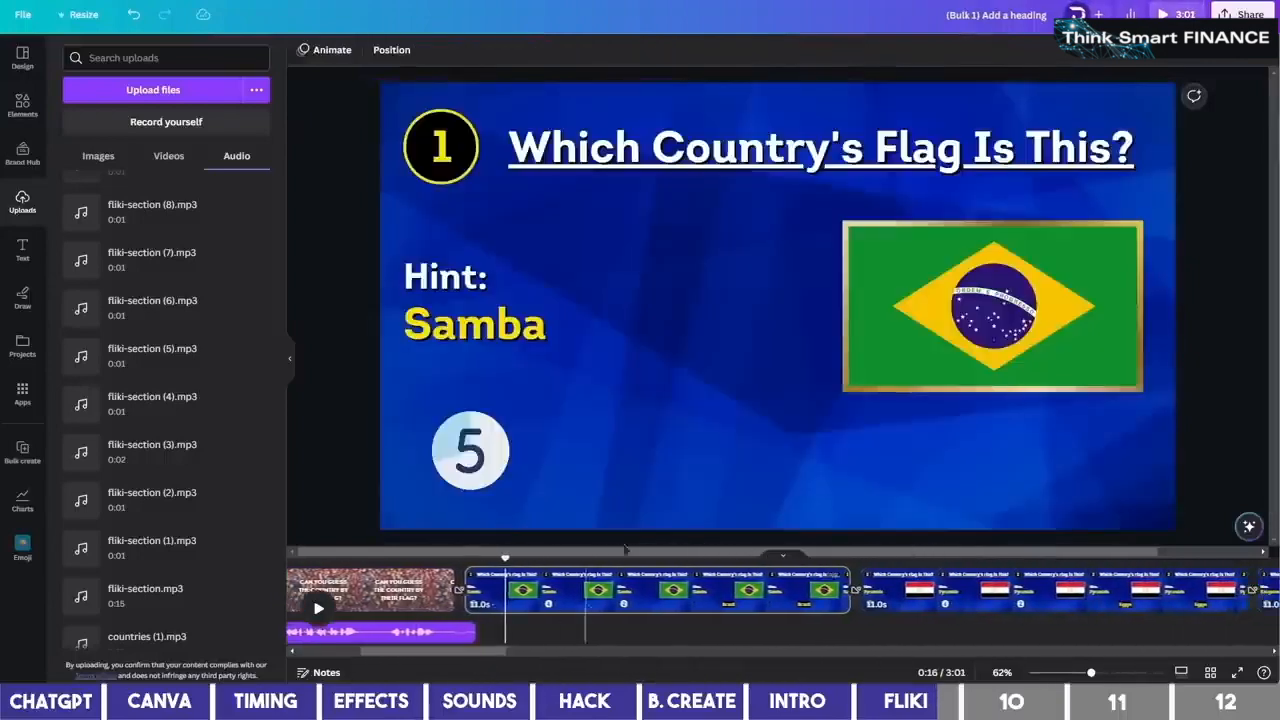
Show the Brazil answer's timing and add the first Fliki voiceover at its reveal
{"action": "left_click", "coordinate": [776, 455]}
{"action": "right_click", "coordinate": [781, 467]}
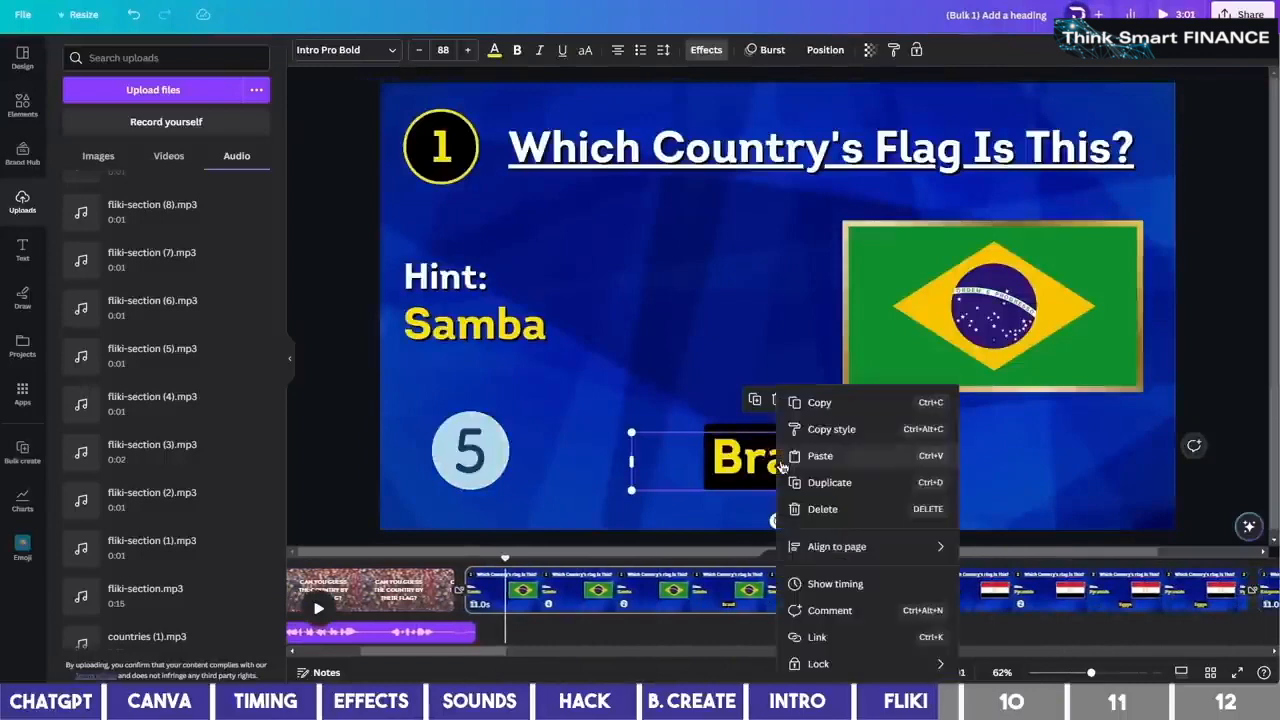
{"action": "left_click", "coordinate": [825, 584]}
{"action": "left_click_drag", "start_coordinate": [505, 573], "coordinate": [719, 583]}
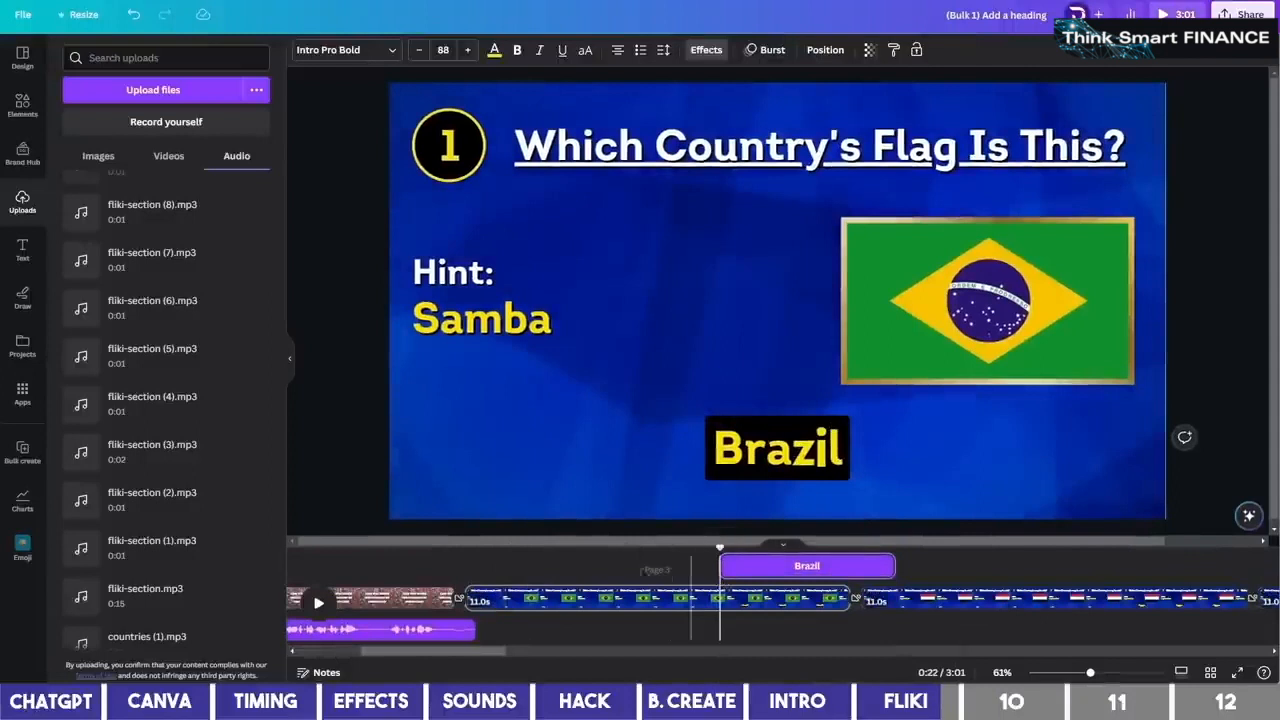
{"action": "left_click", "coordinate": [153, 557]}
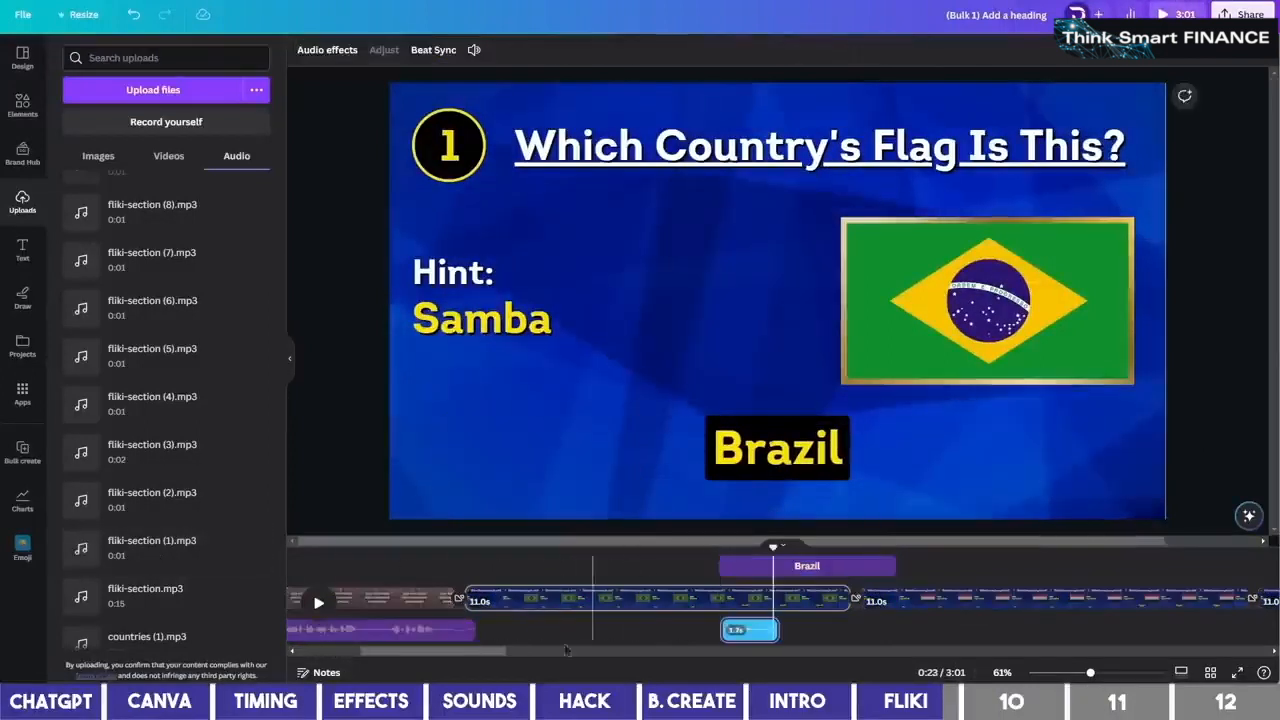
{"action": "left_click_drag", "start_coordinate": [494, 651], "coordinate": [558, 651]}
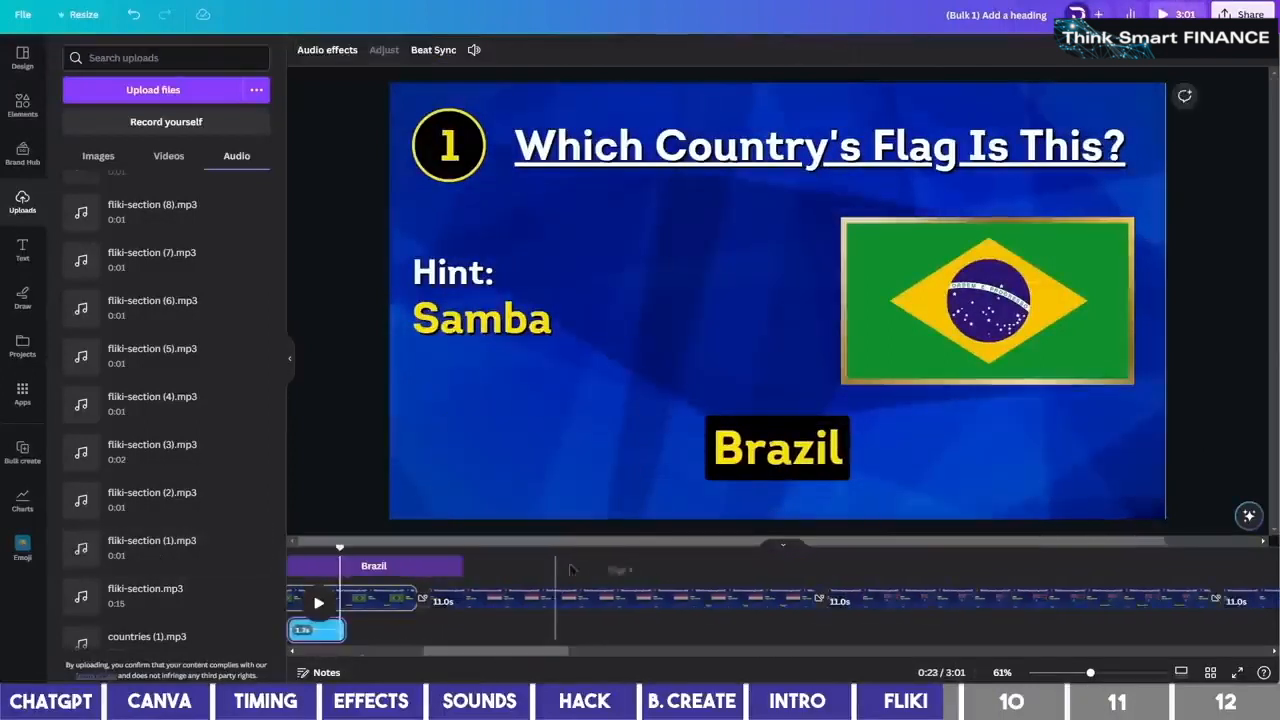
Add fliki-section (2).mp3 at the Egypt reveal and play it back
{"action": "left_click", "coordinate": [617, 570]}
{"action": "left_click", "coordinate": [724, 452]}
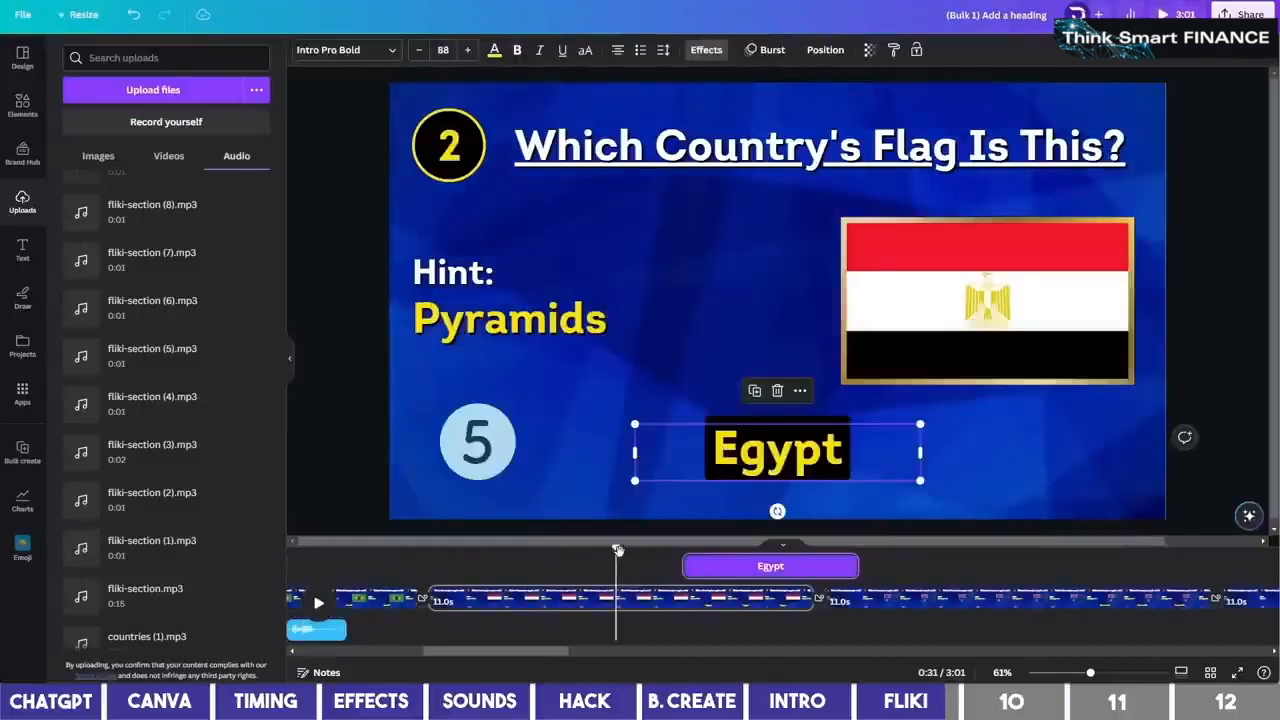
{"action": "left_click_drag", "start_coordinate": [617, 549], "coordinate": [681, 548]}
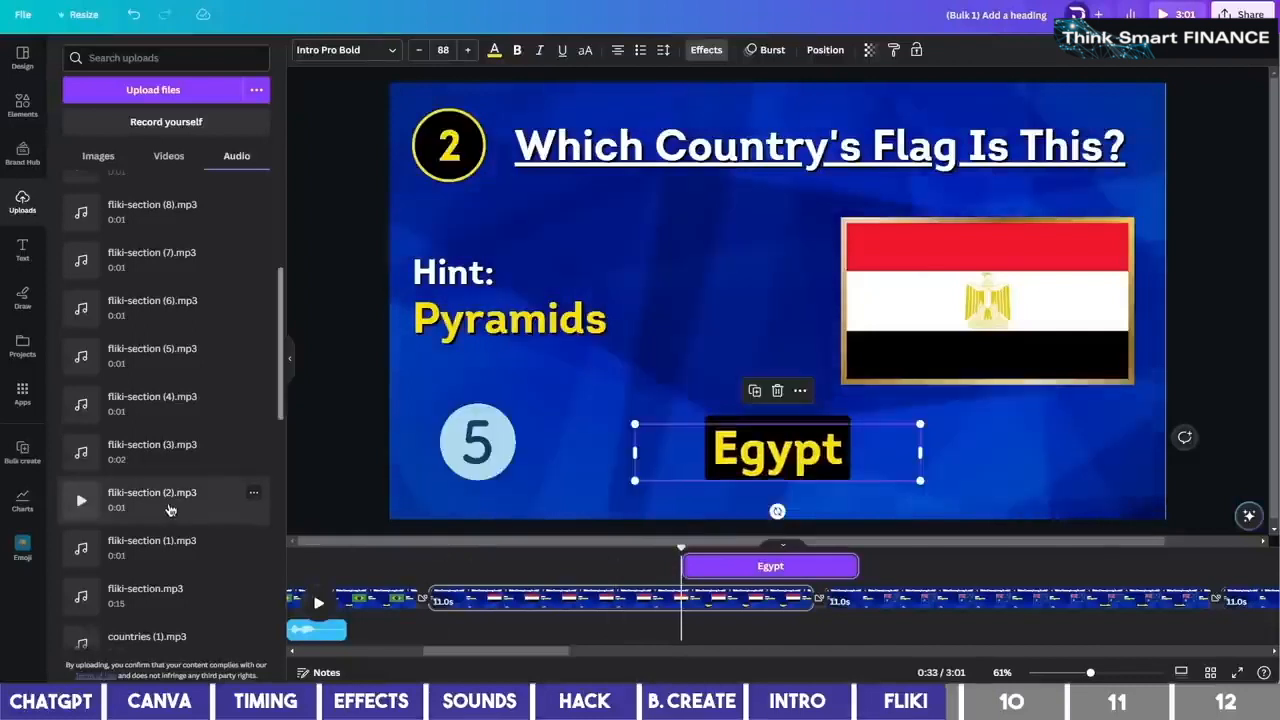
{"action": "left_click", "coordinate": [169, 510]}
{"action": "left_click", "coordinate": [603, 560]}
{"action": "key", "text": "space"}
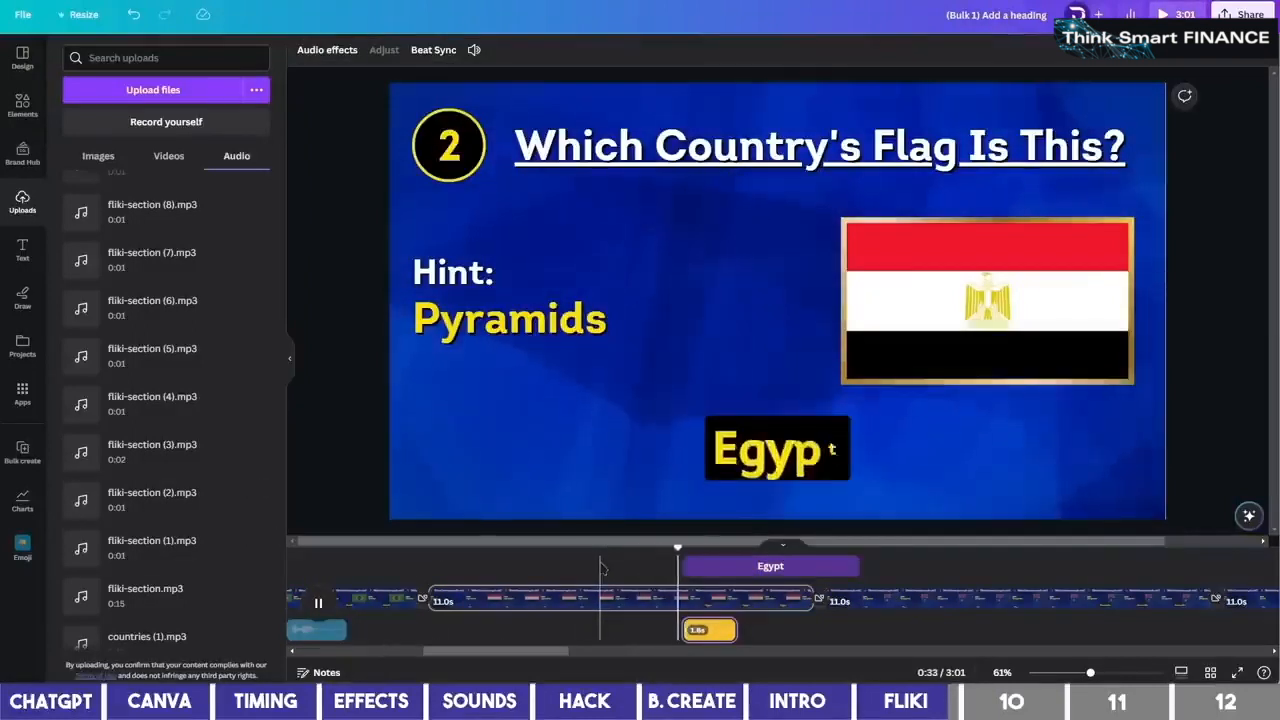
{"action": "key", "text": "space"}
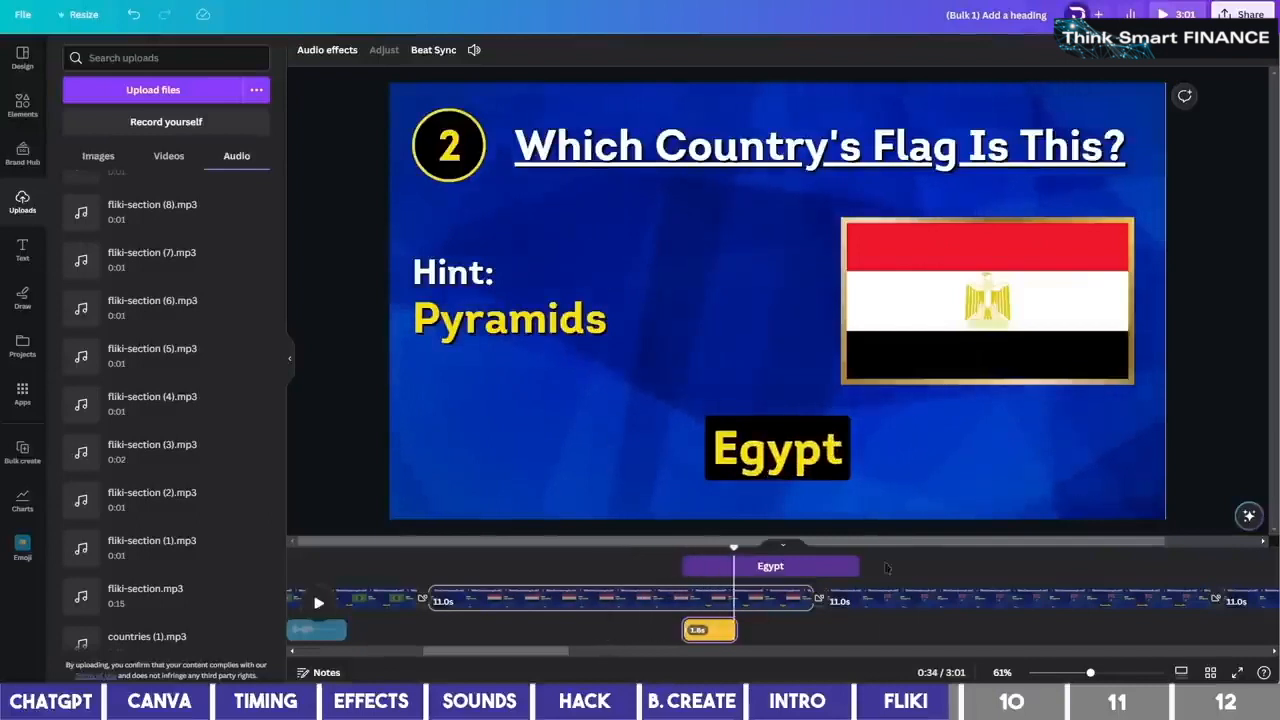
Add a Fliki voiceover clip at the Australia answer reveal
{"action": "left_click", "coordinate": [1037, 567]}
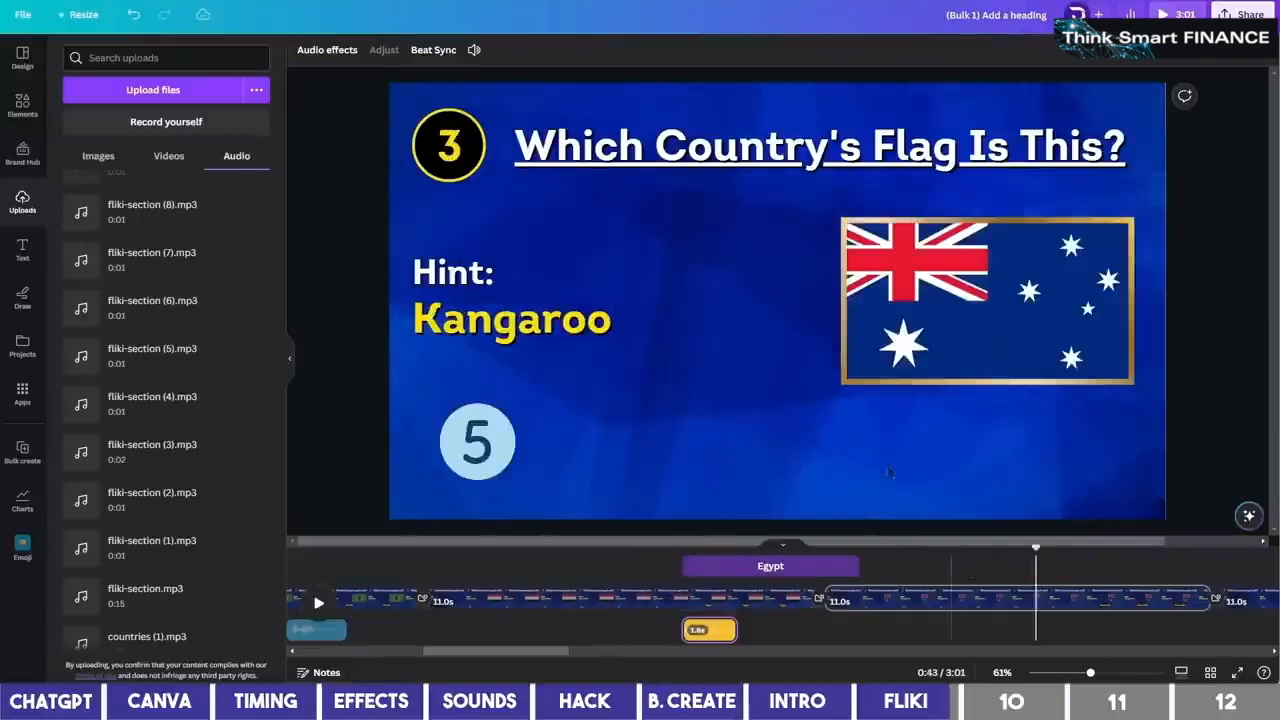
{"action": "left_click", "coordinate": [838, 455]}
{"action": "left_click_drag", "start_coordinate": [547, 652], "coordinate": [603, 652]}
{"action": "left_click_drag", "start_coordinate": [653, 549], "coordinate": [698, 551]}
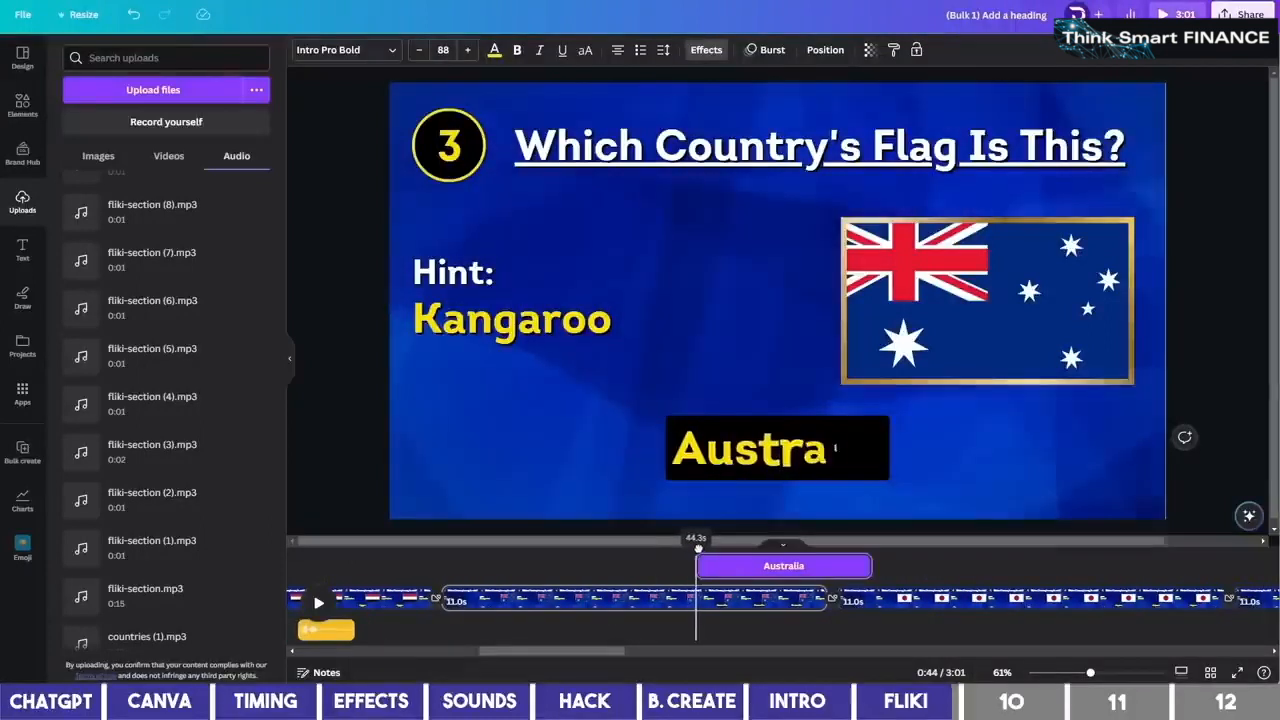
{"action": "left_click", "coordinate": [150, 452]}
{"action": "left_click_drag", "start_coordinate": [555, 653], "coordinate": [620, 653]}
Select the Japan answer text and move the playhead to its reveal
{"action": "left_click", "coordinate": [631, 567]}
{"action": "left_click", "coordinate": [717, 468]}
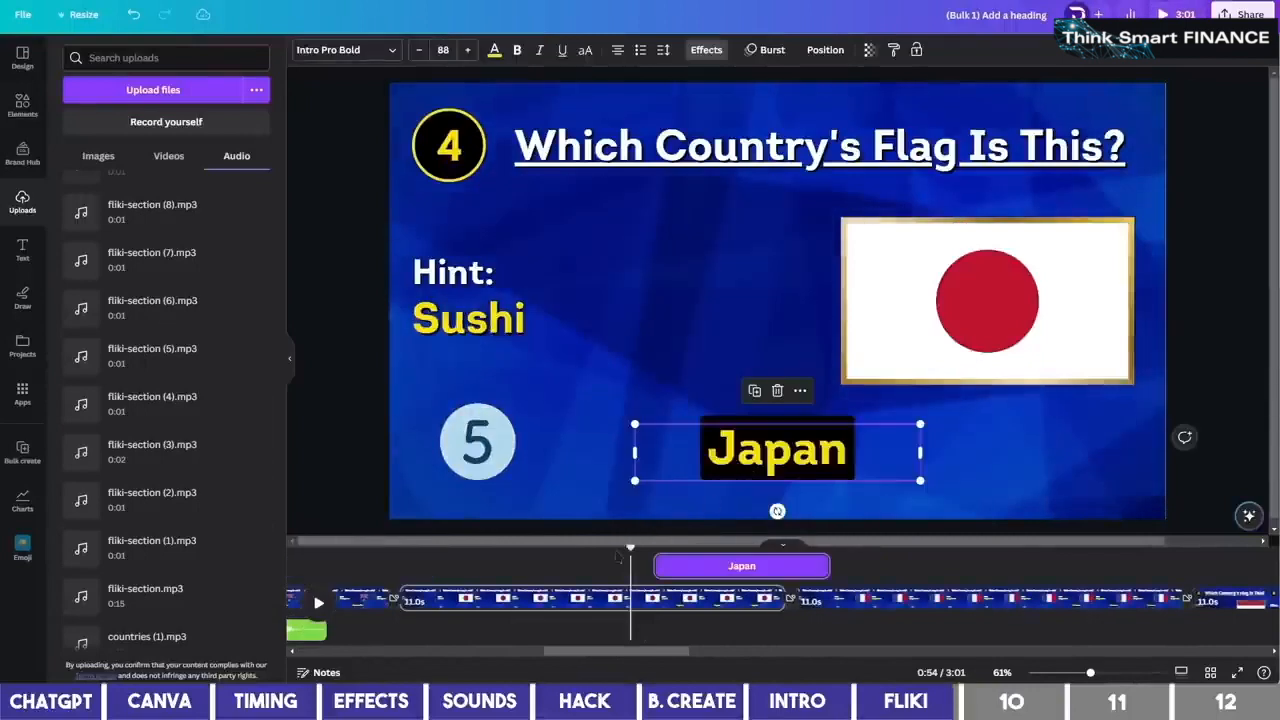
{"action": "left_click_drag", "start_coordinate": [630, 549], "coordinate": [651, 549]}
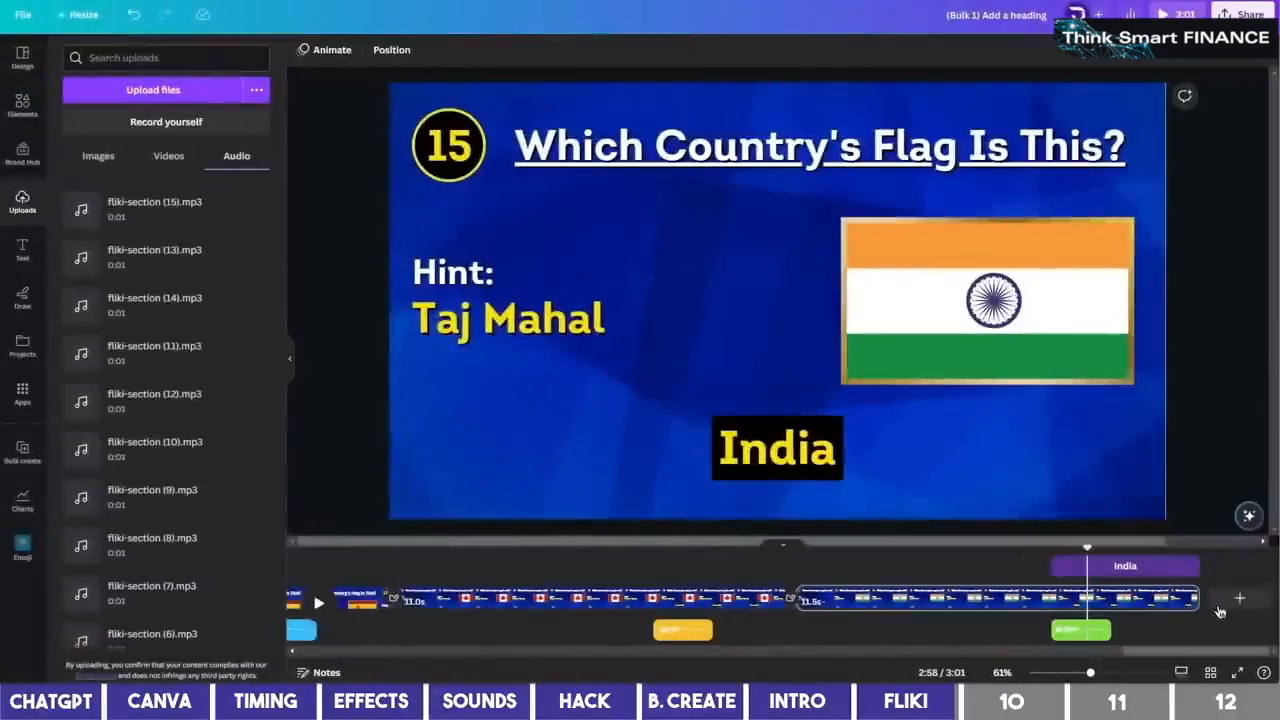
Add an outro page with the 'Thanks for watching' youtube outro video and a Color Wipe transition into it
{"action": "left_click", "coordinate": [1241, 599]}
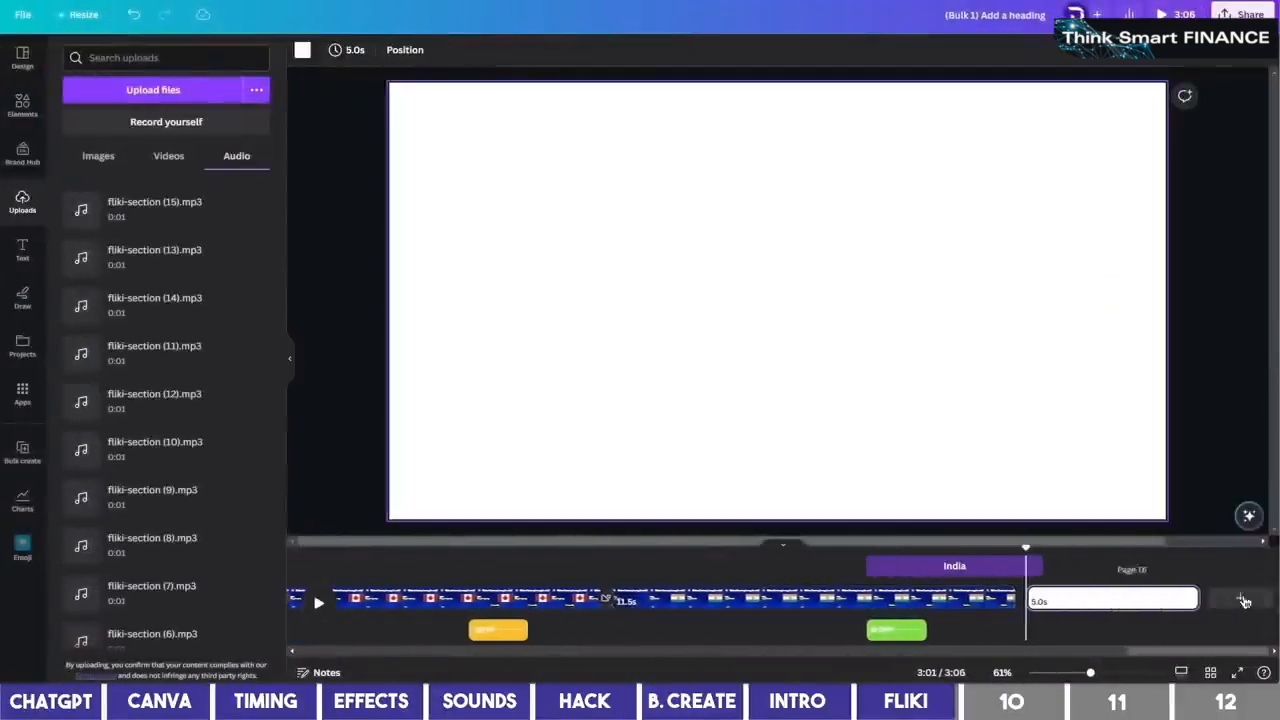
{"action": "left_click", "coordinate": [22, 105]}
{"action": "left_click_drag", "start_coordinate": [158, 58], "coordinate": [60, 70]}
{"action": "type", "text": "youtu"}
{"action": "left_click", "coordinate": [190, 232]}
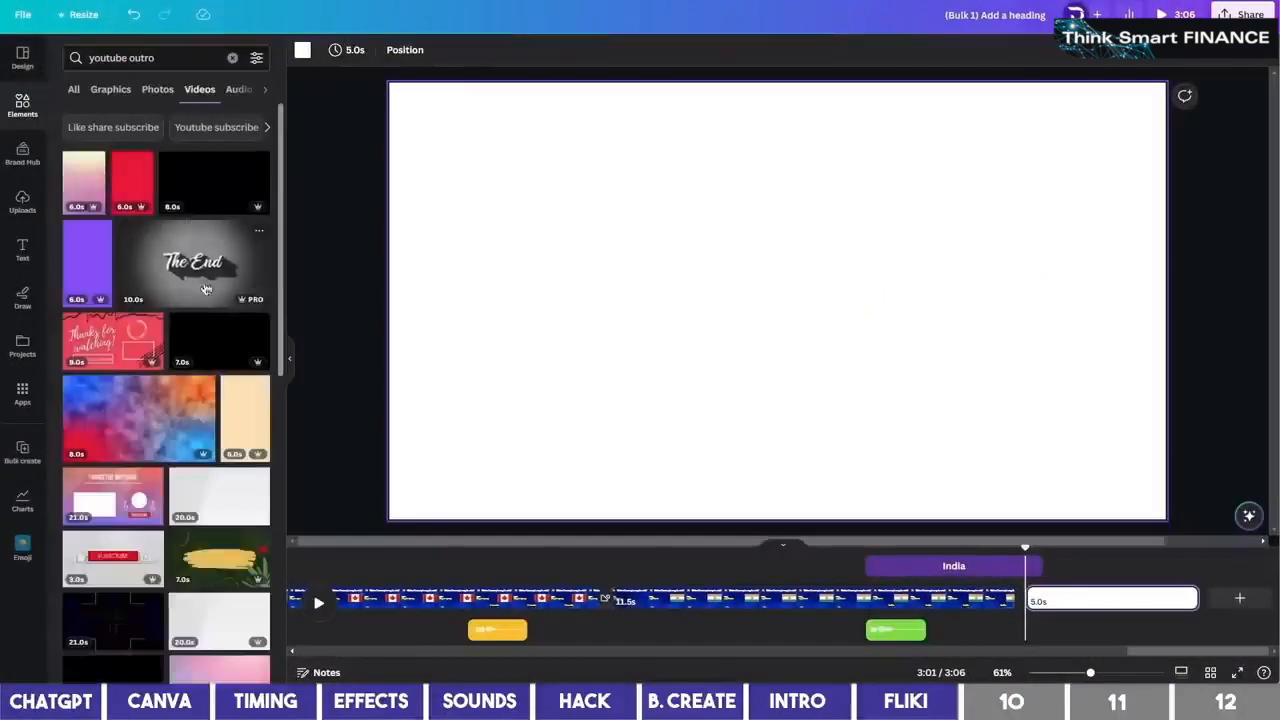
{"action": "scroll", "coordinate": [108, 497], "scroll_direction": "down", "scroll_amount": 2}
{"action": "left_click_drag", "start_coordinate": [112, 363], "coordinate": [430, 232]}
{"action": "left_click", "coordinate": [578, 602]}
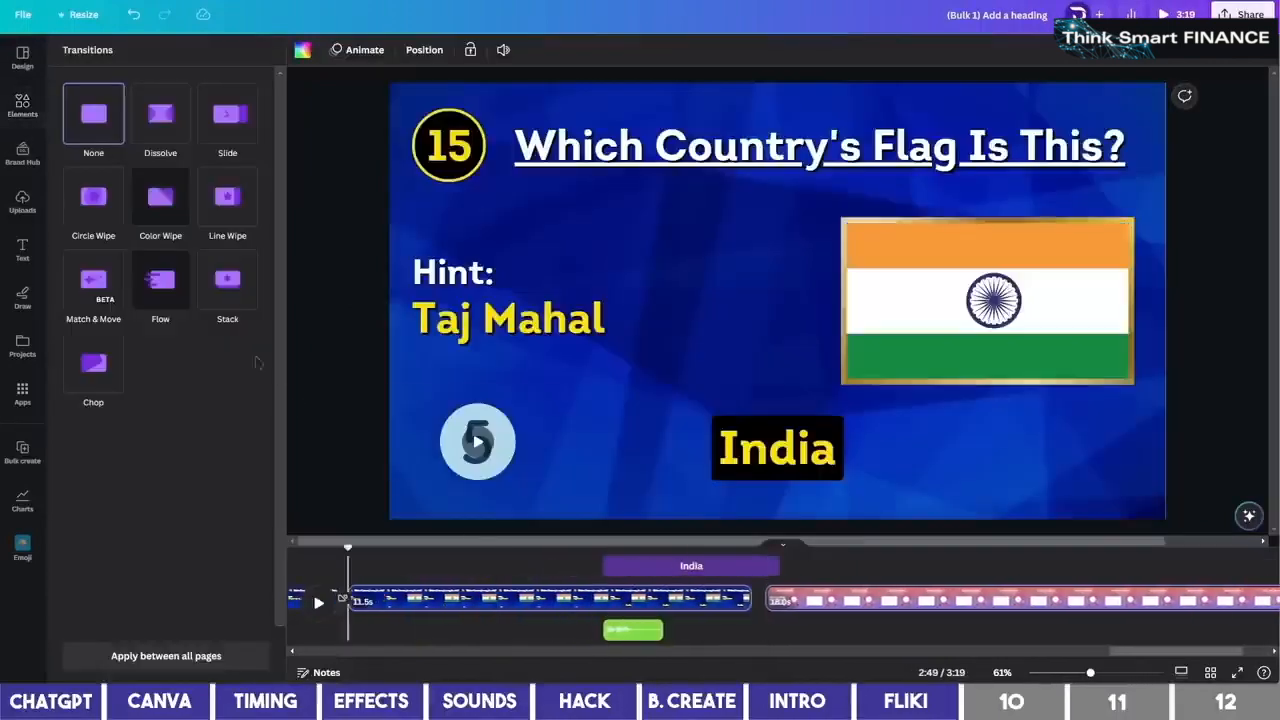
{"action": "left_click", "coordinate": [160, 197]}
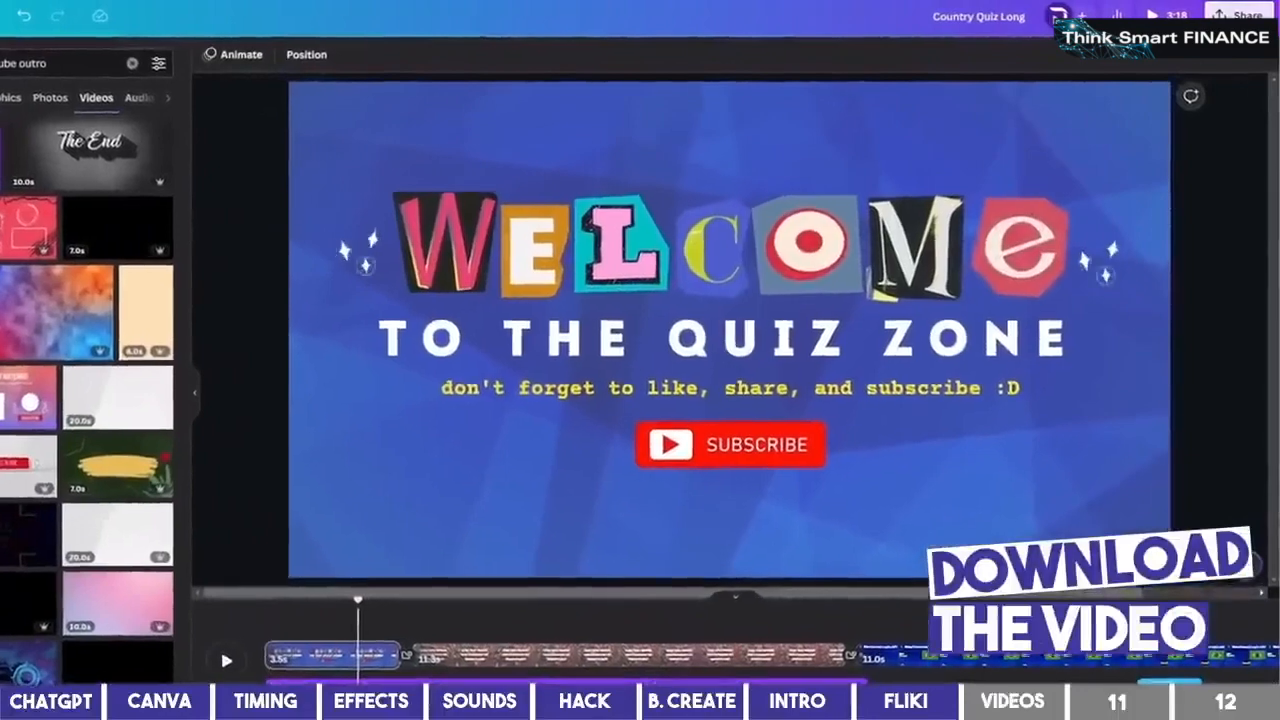
Download Country Quiz Long as a 1080p MP4 video of all 18 pages
{"action": "left_click", "coordinate": [1240, 15]}
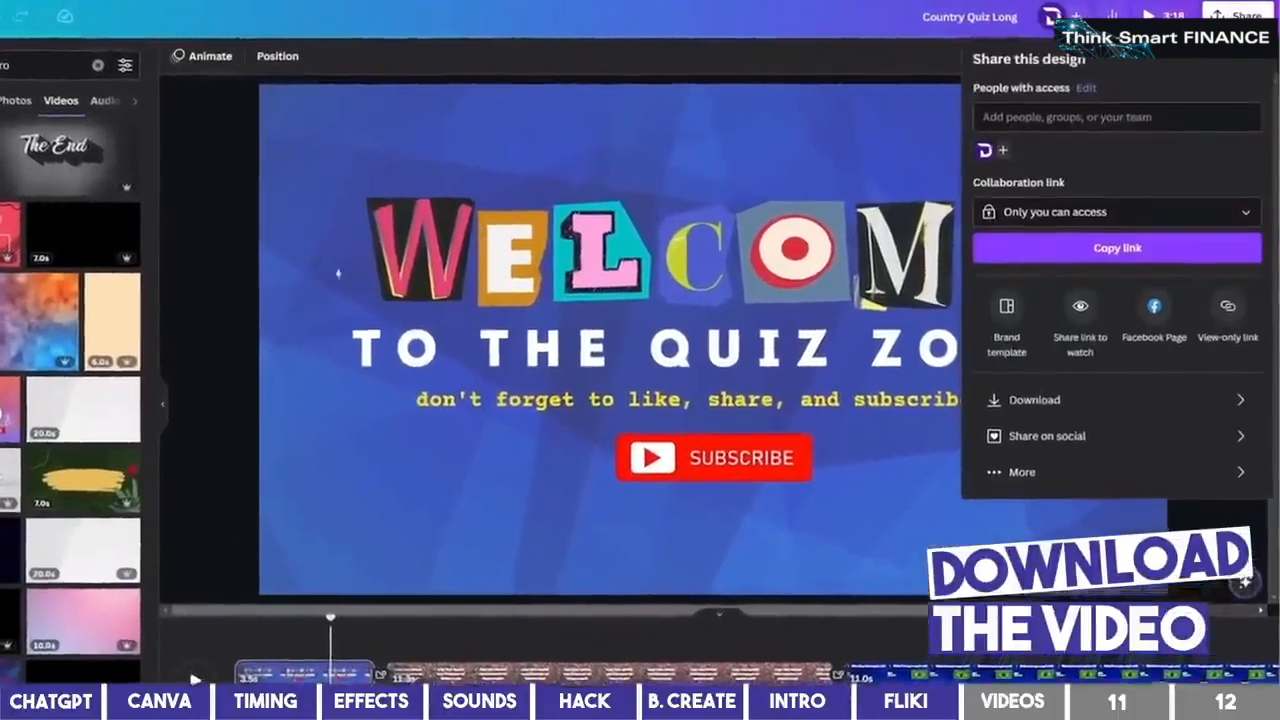
{"action": "left_click", "coordinate": [1033, 388]}
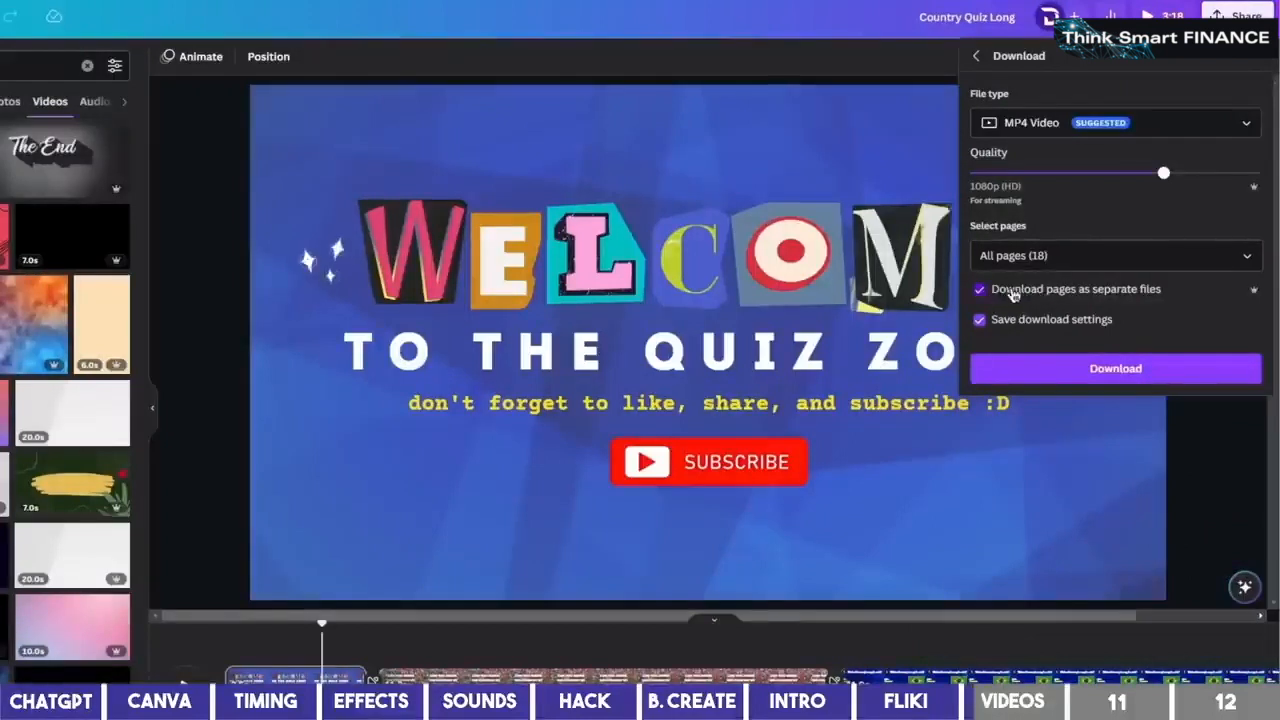
{"action": "left_click", "coordinate": [1094, 372]}
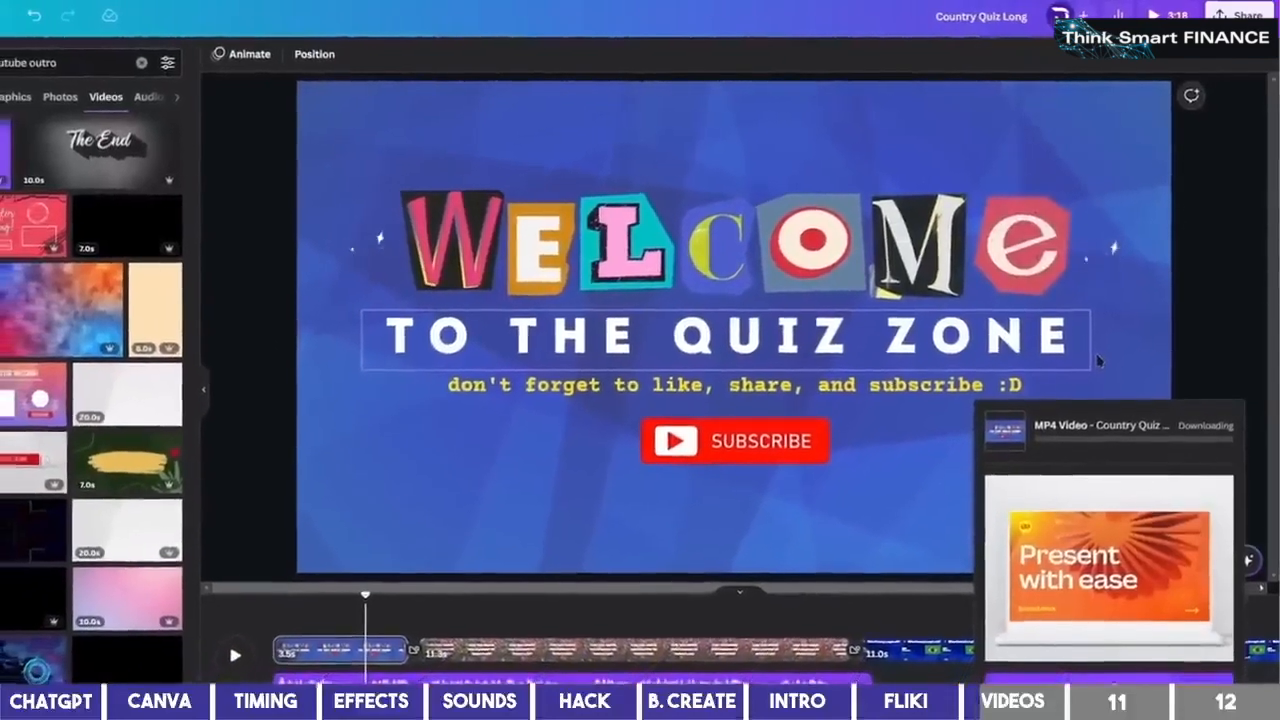